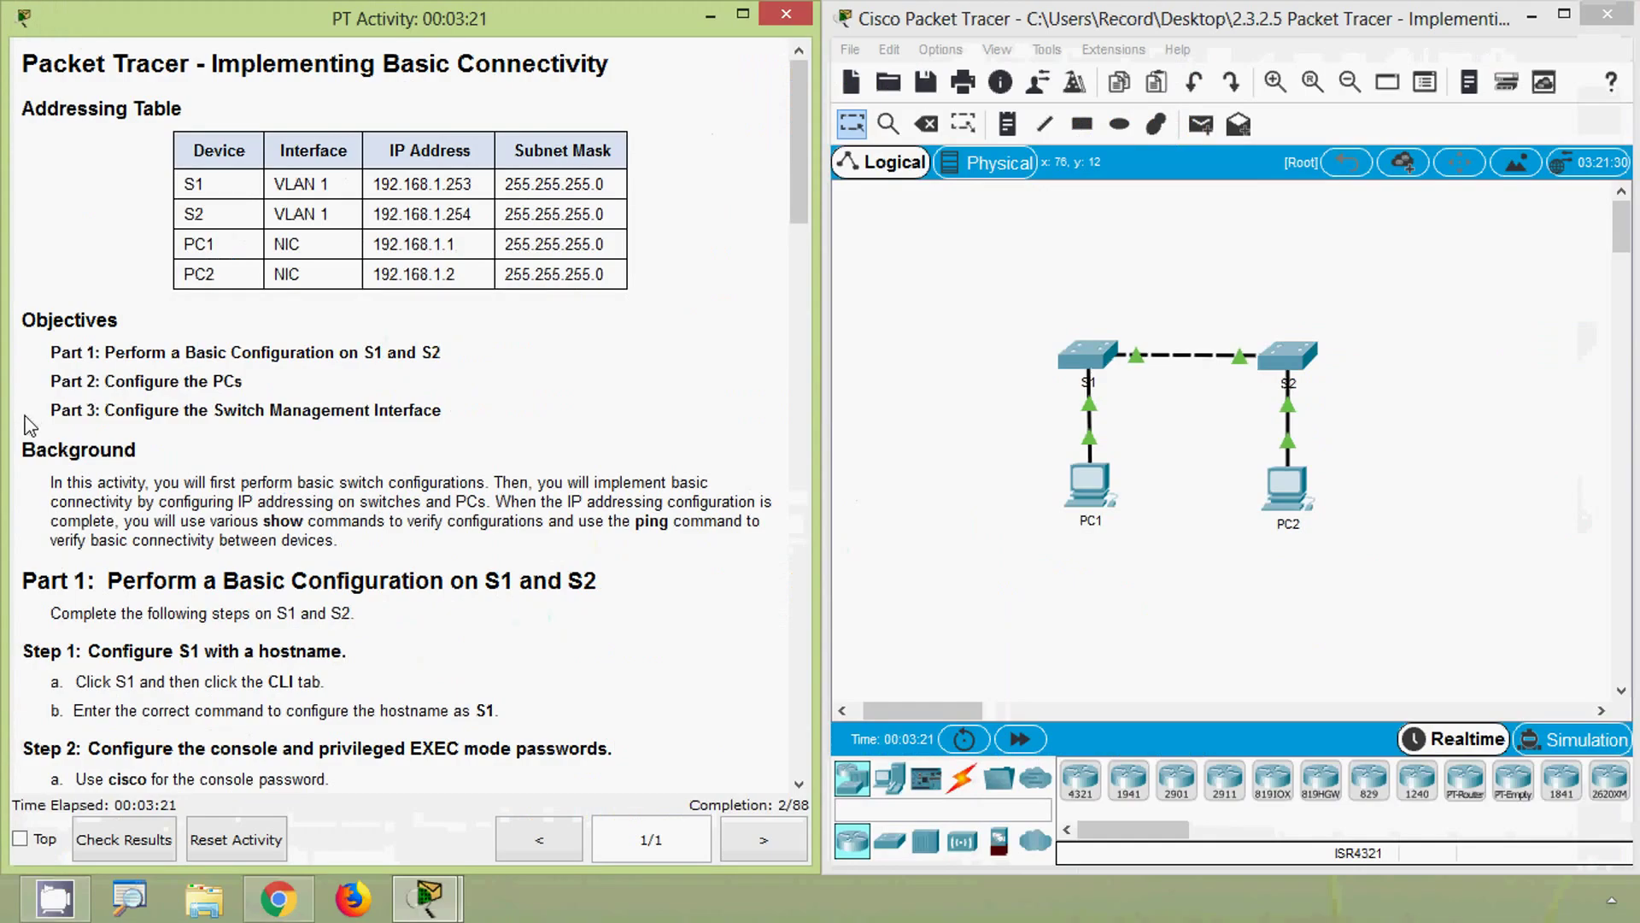
# - Scroll the activity instructions down so Part 1, Steps 1–4 are visible beside the topology
pyautogui.scroll(-3, 865, 748)
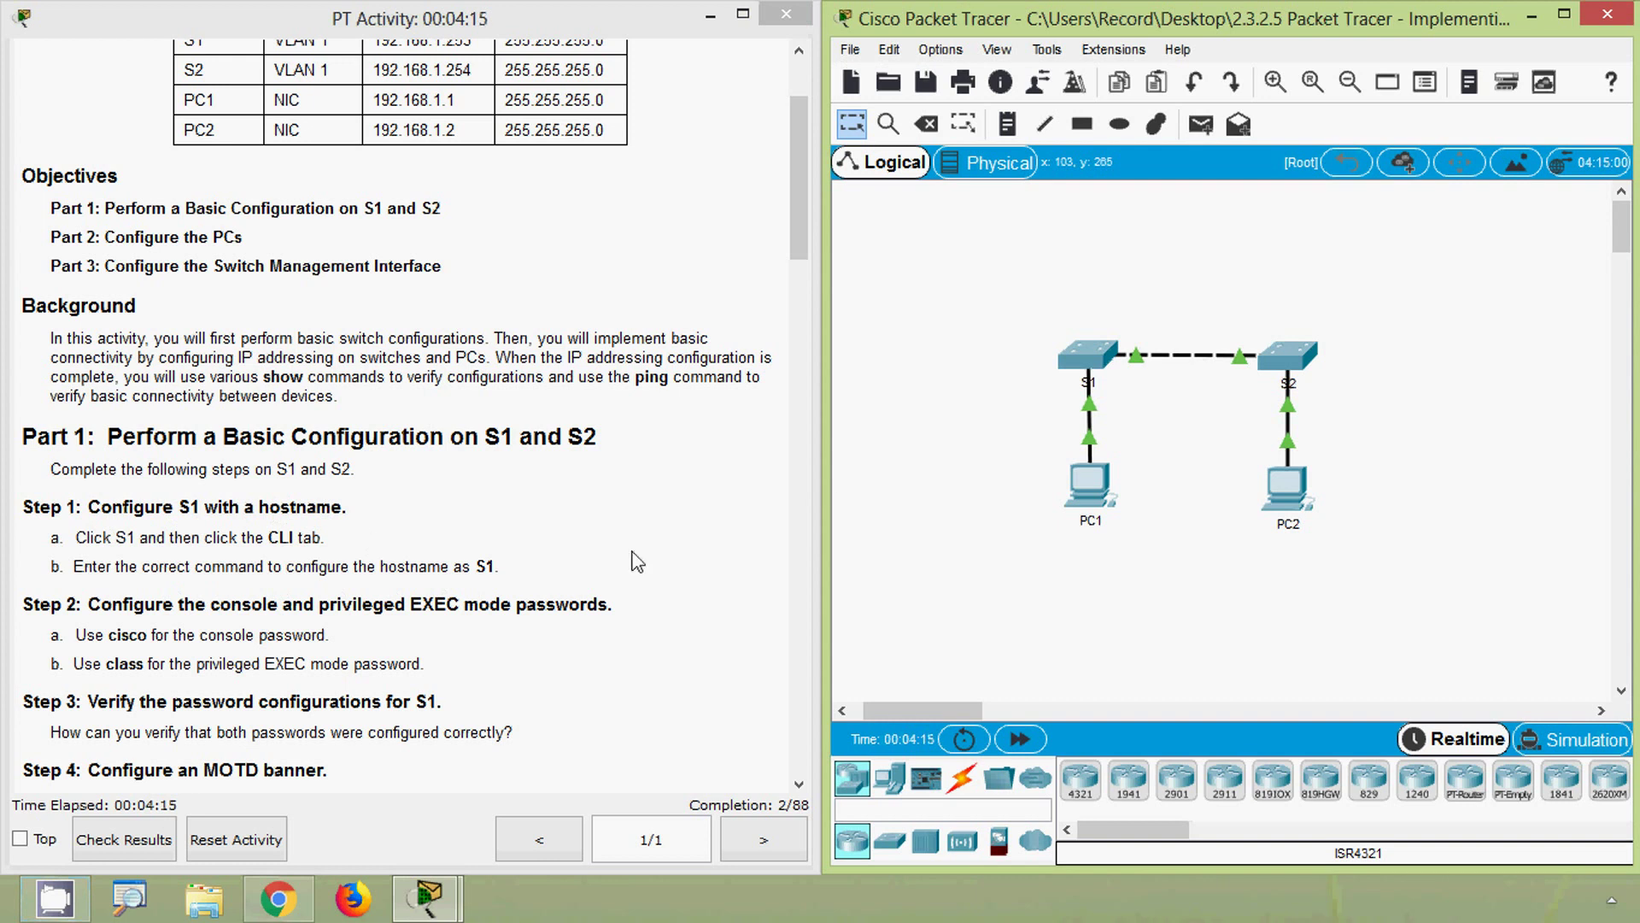
# - Open S1's CLI and enter privileged EXEC mode with enable
pyautogui.click(1075, 374)
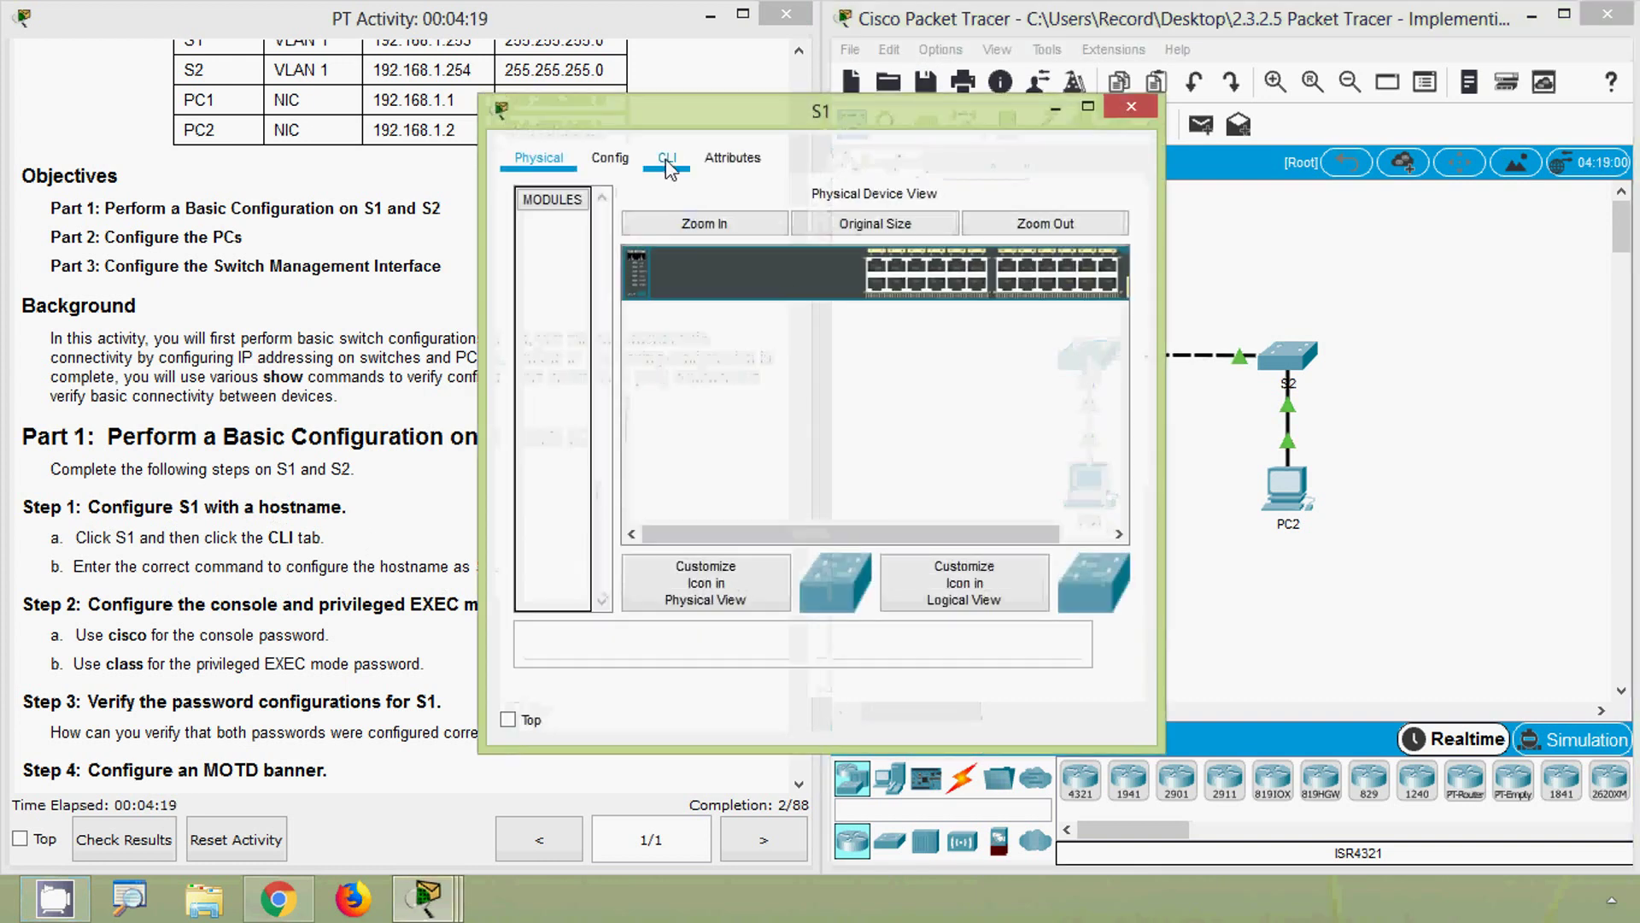
pyautogui.click(667, 158)
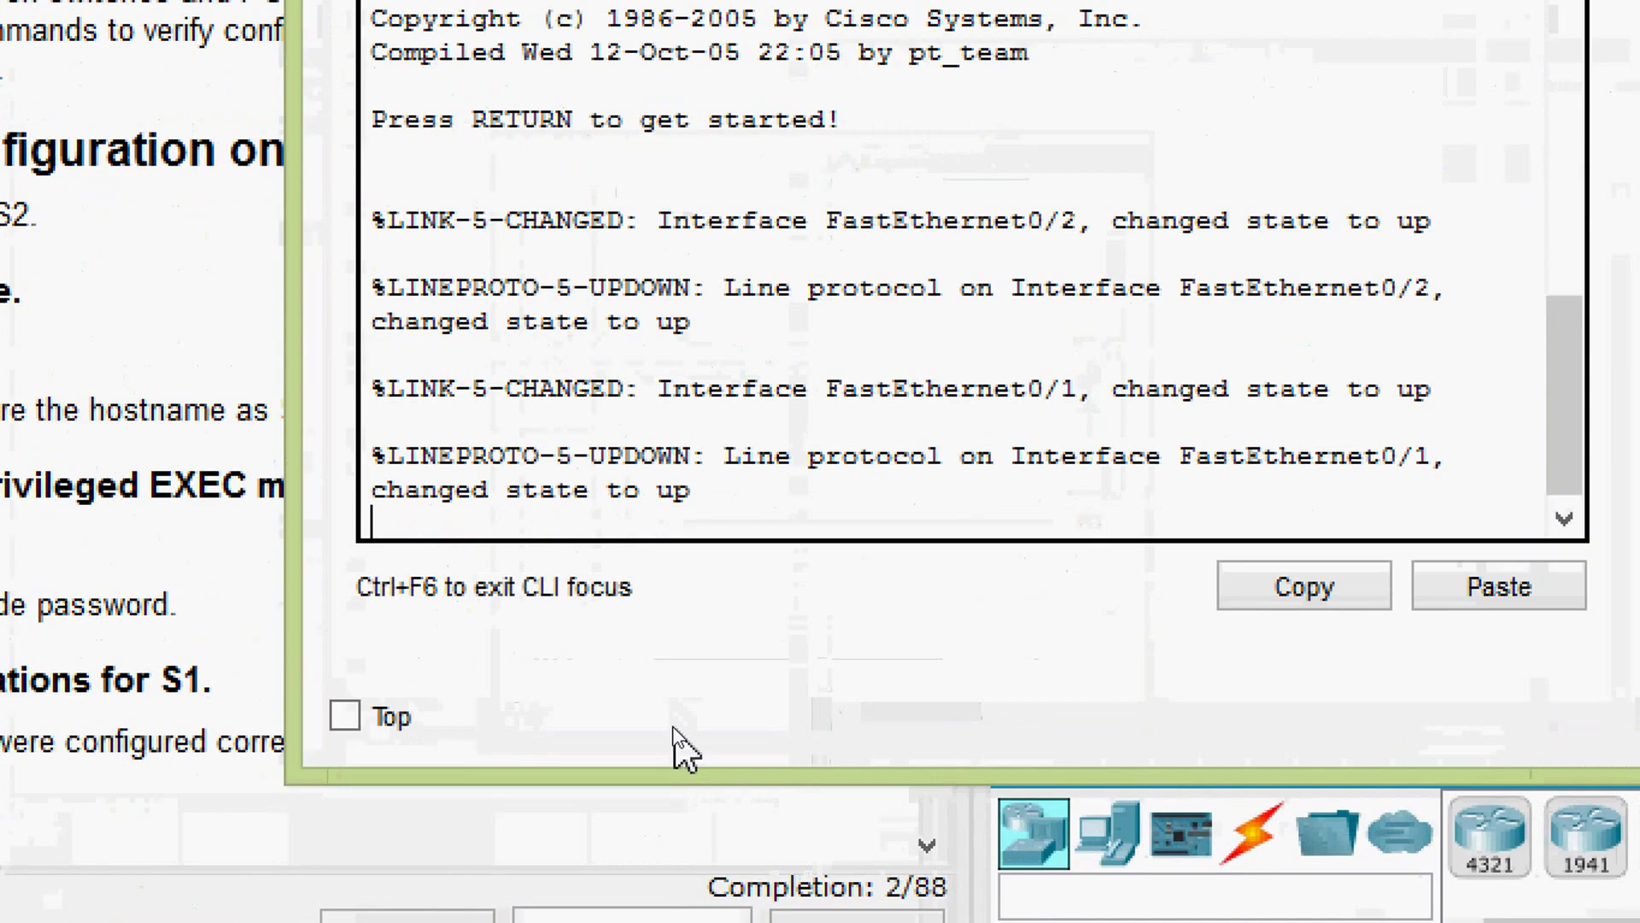
pyautogui.press('Return')
pyautogui.write('ena')
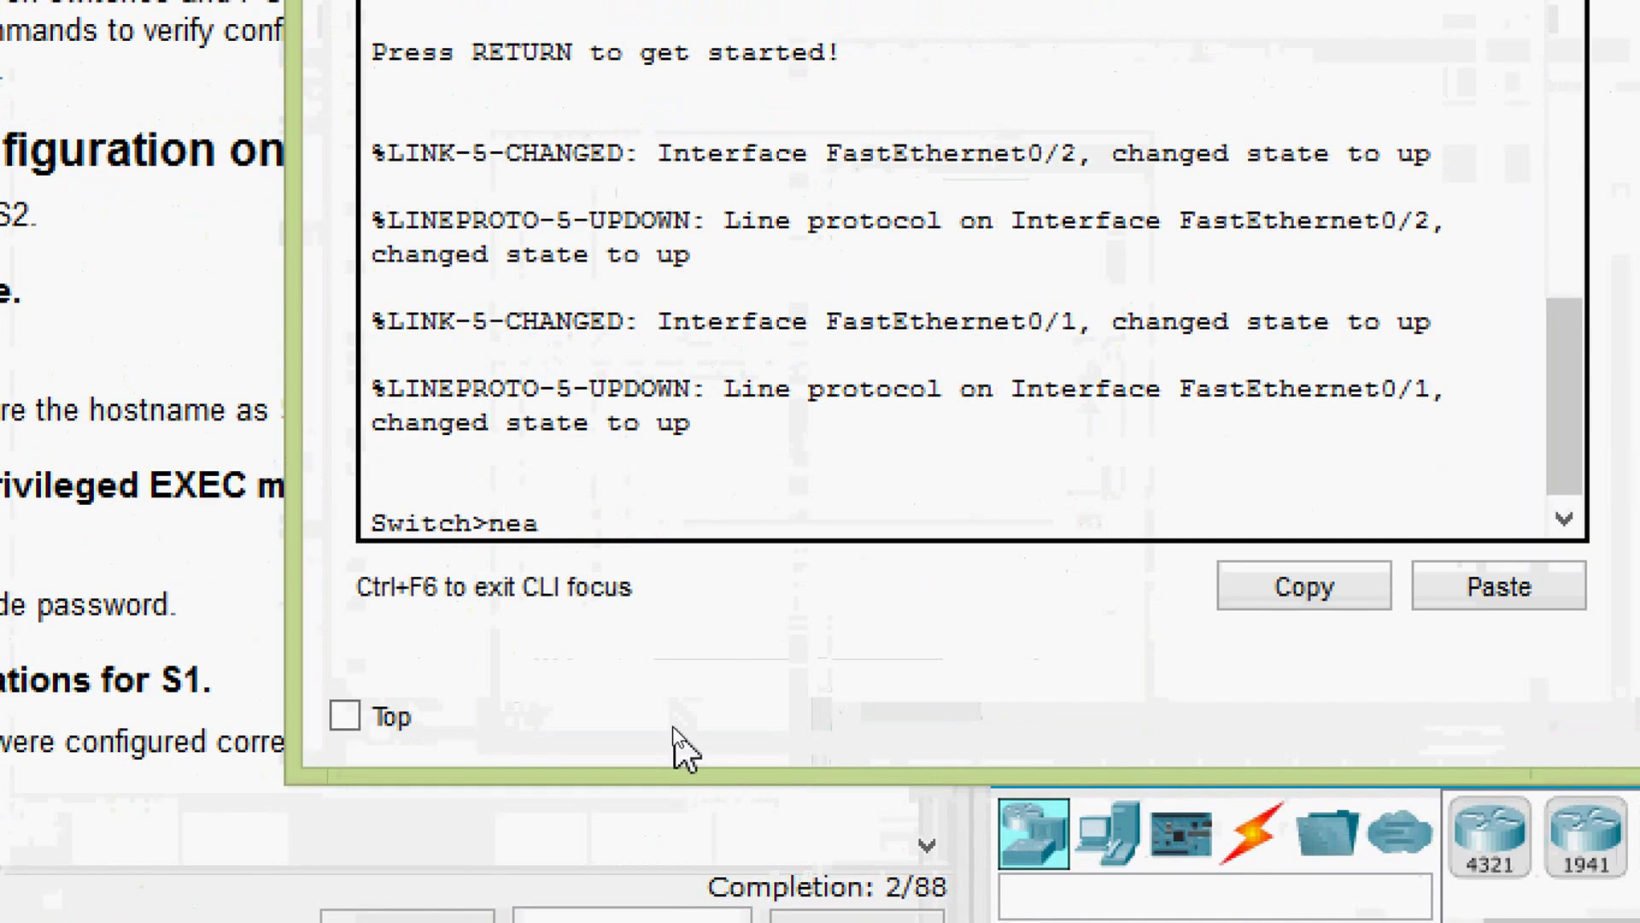
pyautogui.press('BackSpace')
pyautogui.press('BackSpace')
pyautogui.press('BackSpace')
pyautogui.write('ena')
pyautogui.press('Tab')
pyautogui.press('Return')
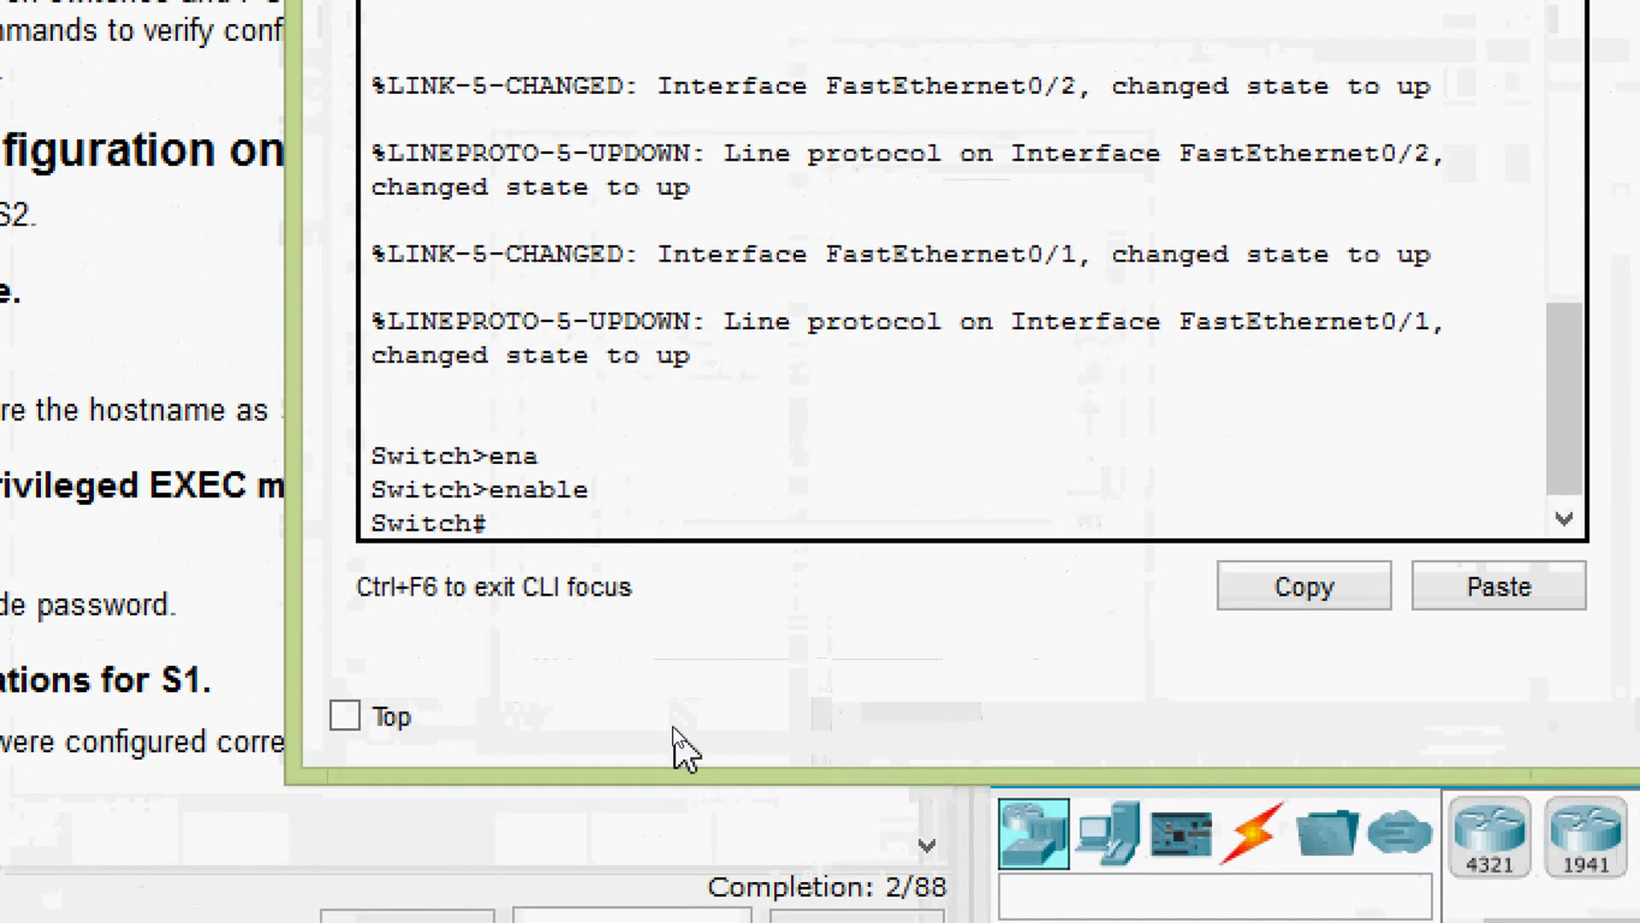
pyautogui.press('Return')
# - Enter configure terminal and set the hostname to S1, comparing the new prompt with the old one
pyautogui.write('conf')
pyautogui.press('Tab')
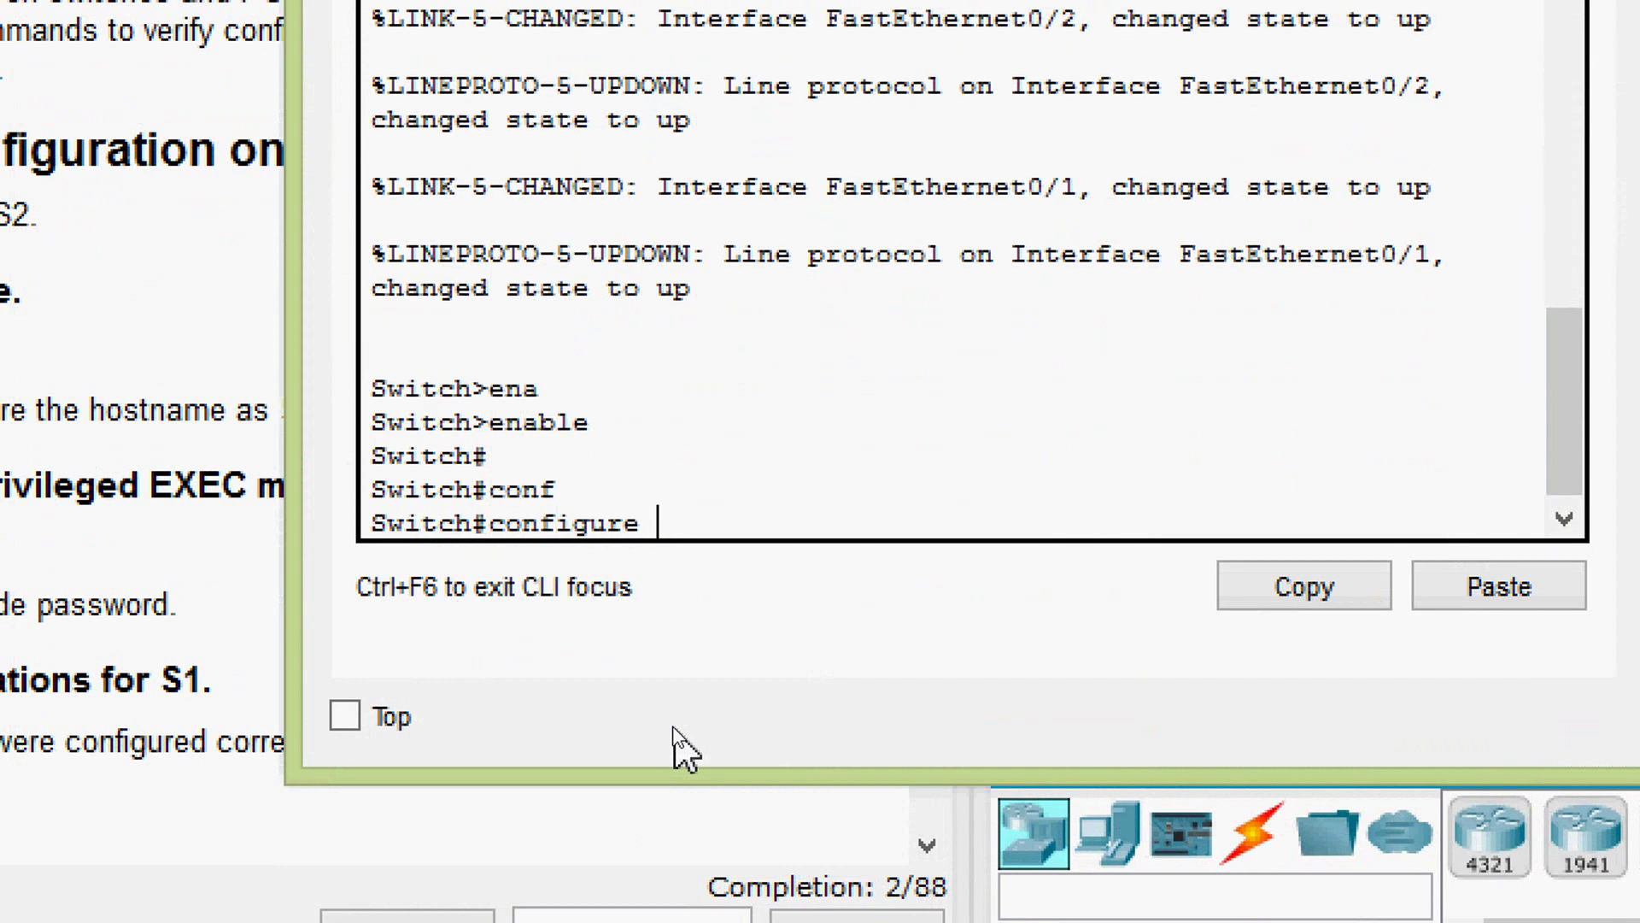
pyautogui.write('t')
pyautogui.press('Tab')
pyautogui.press('Return')
pyautogui.press('Return')
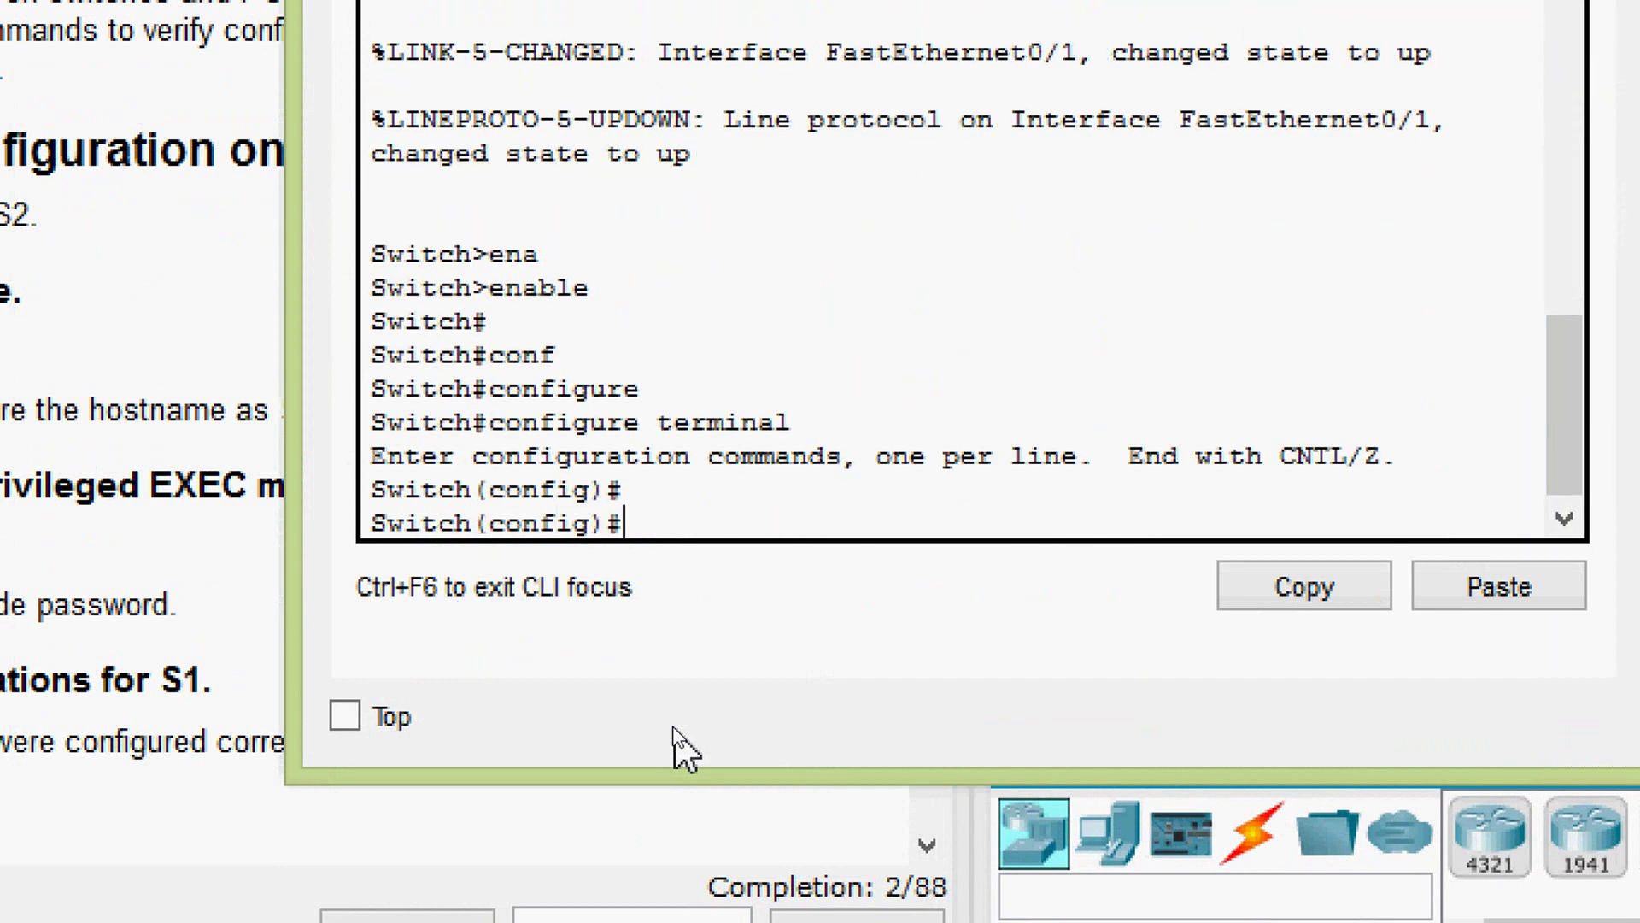
pyautogui.write('host')
pyautogui.press('Tab')
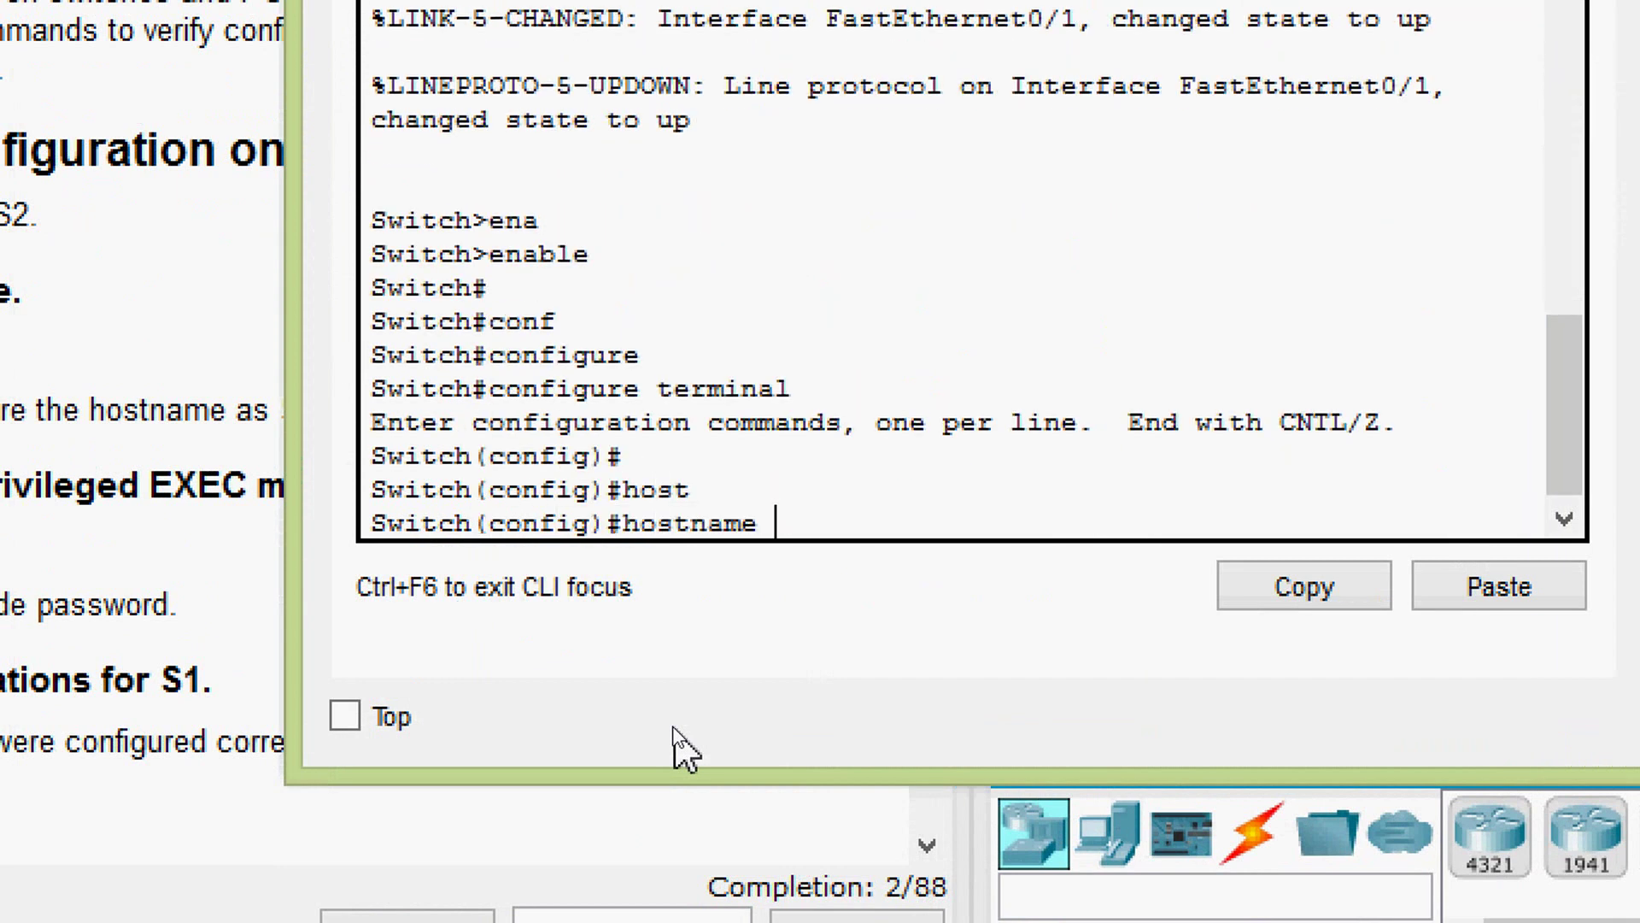
pyautogui.write('S1')
pyautogui.press('Return')
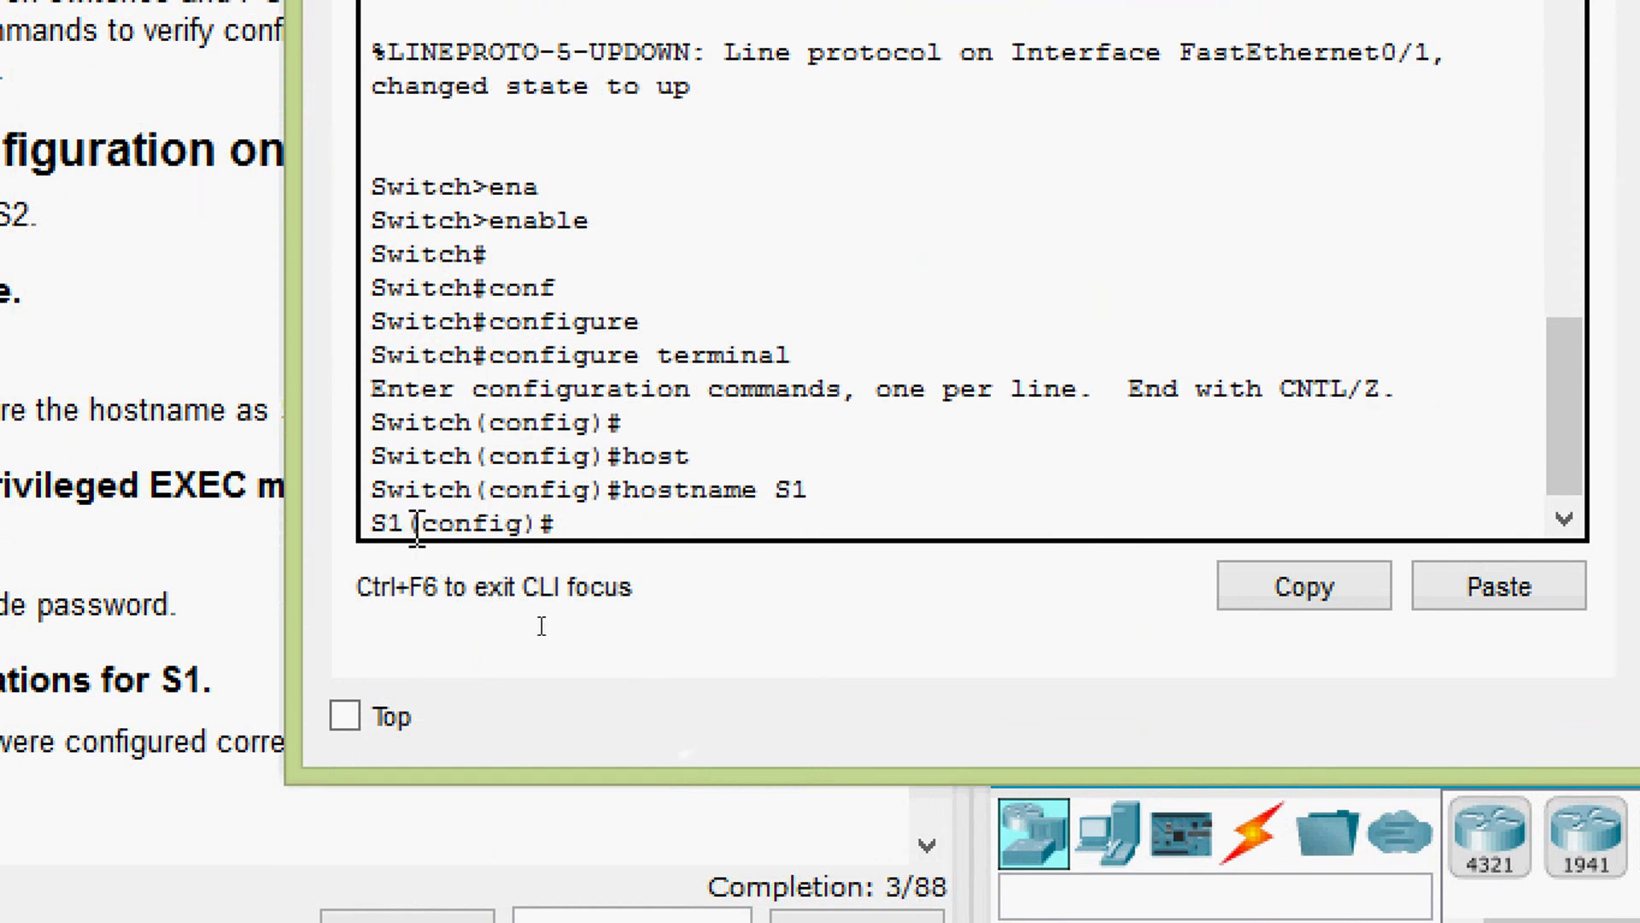
pyautogui.moveTo(410, 522); pyautogui.dragTo(340, 542)
pyautogui.moveTo(473, 491); pyautogui.dragTo(369, 523)
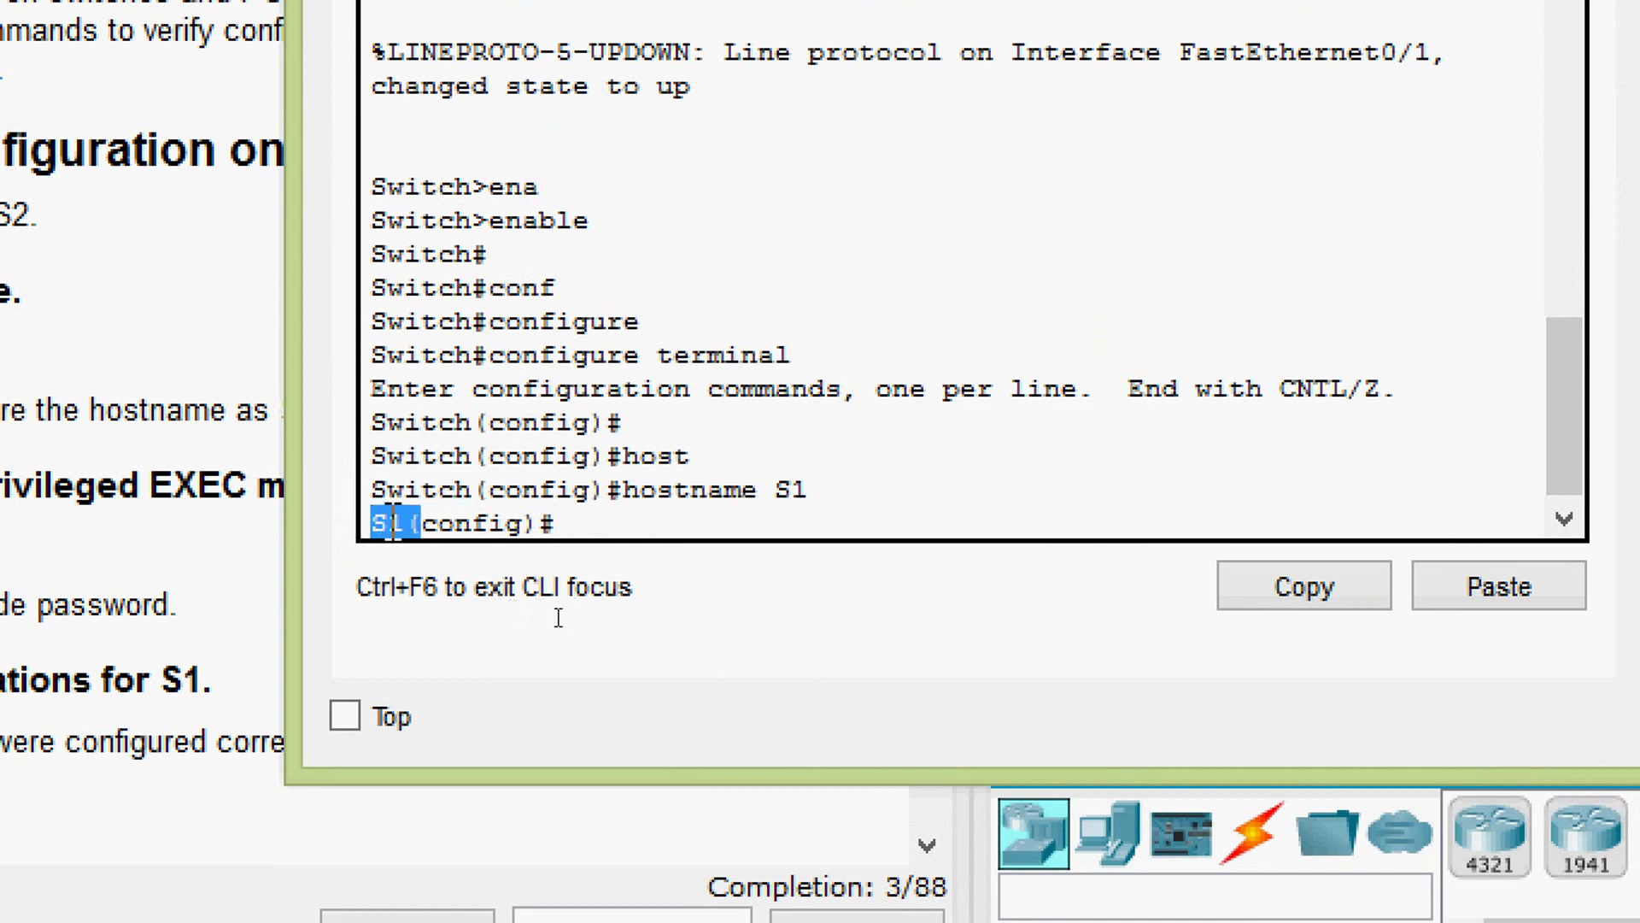
pyautogui.click(502, 511)
pyautogui.press('Return')
pyautogui.press('Return')
pyautogui.press('Return')
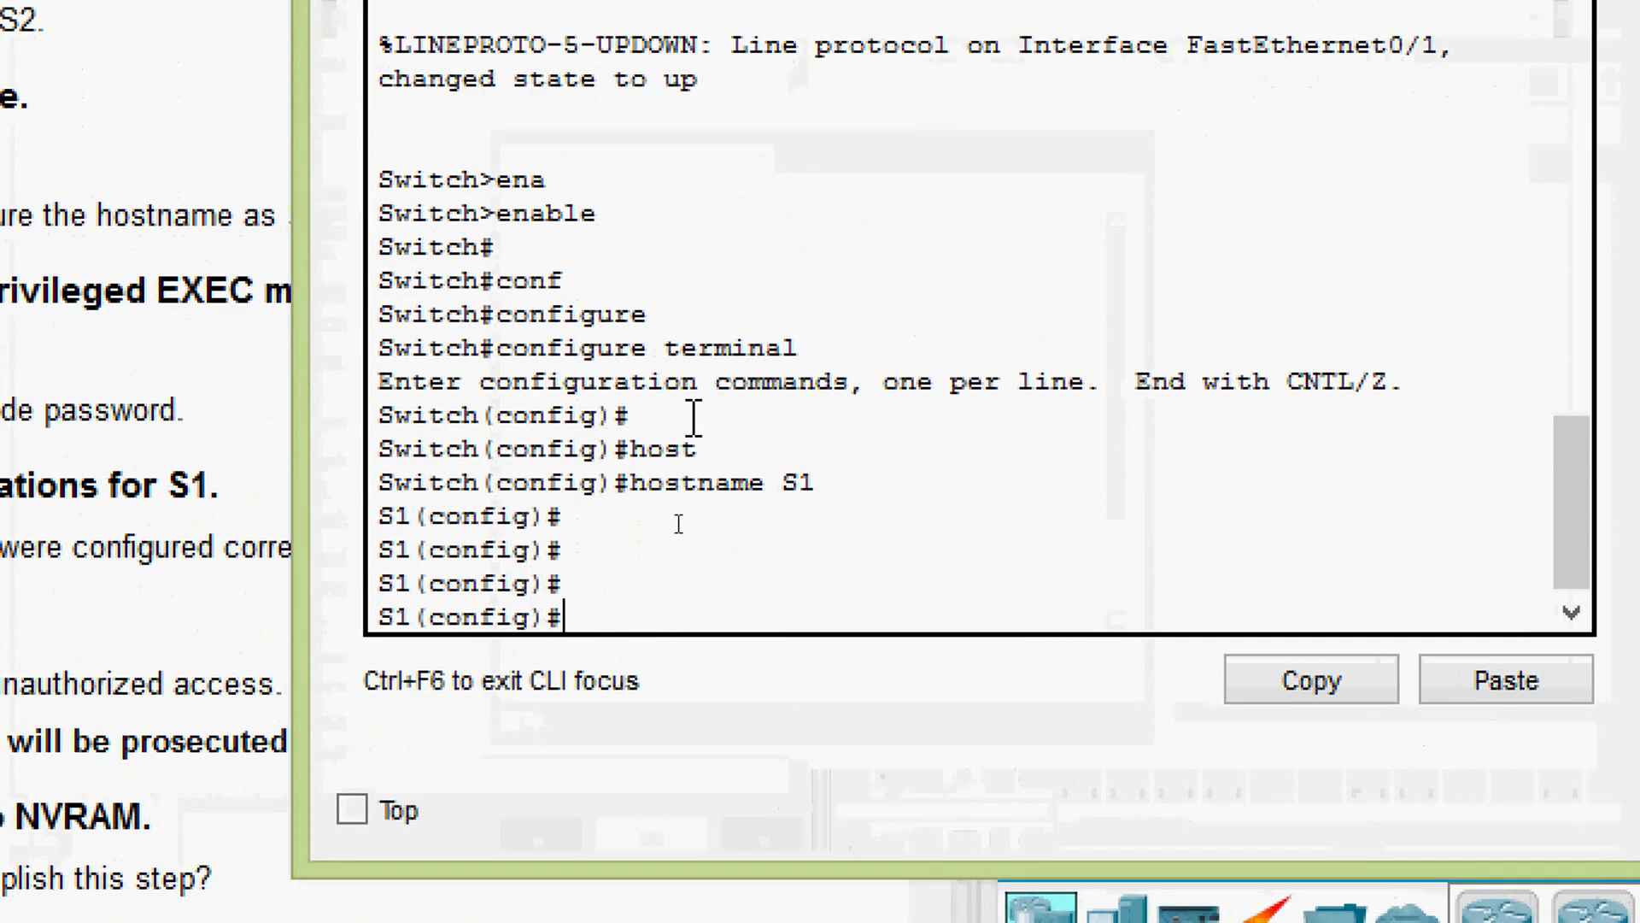
# - On line console 0, set the console password and require login, then exit the line
pyautogui.write('line')
pyautogui.press('Tab')
pyautogui.write('con')
pyautogui.press('Tab')
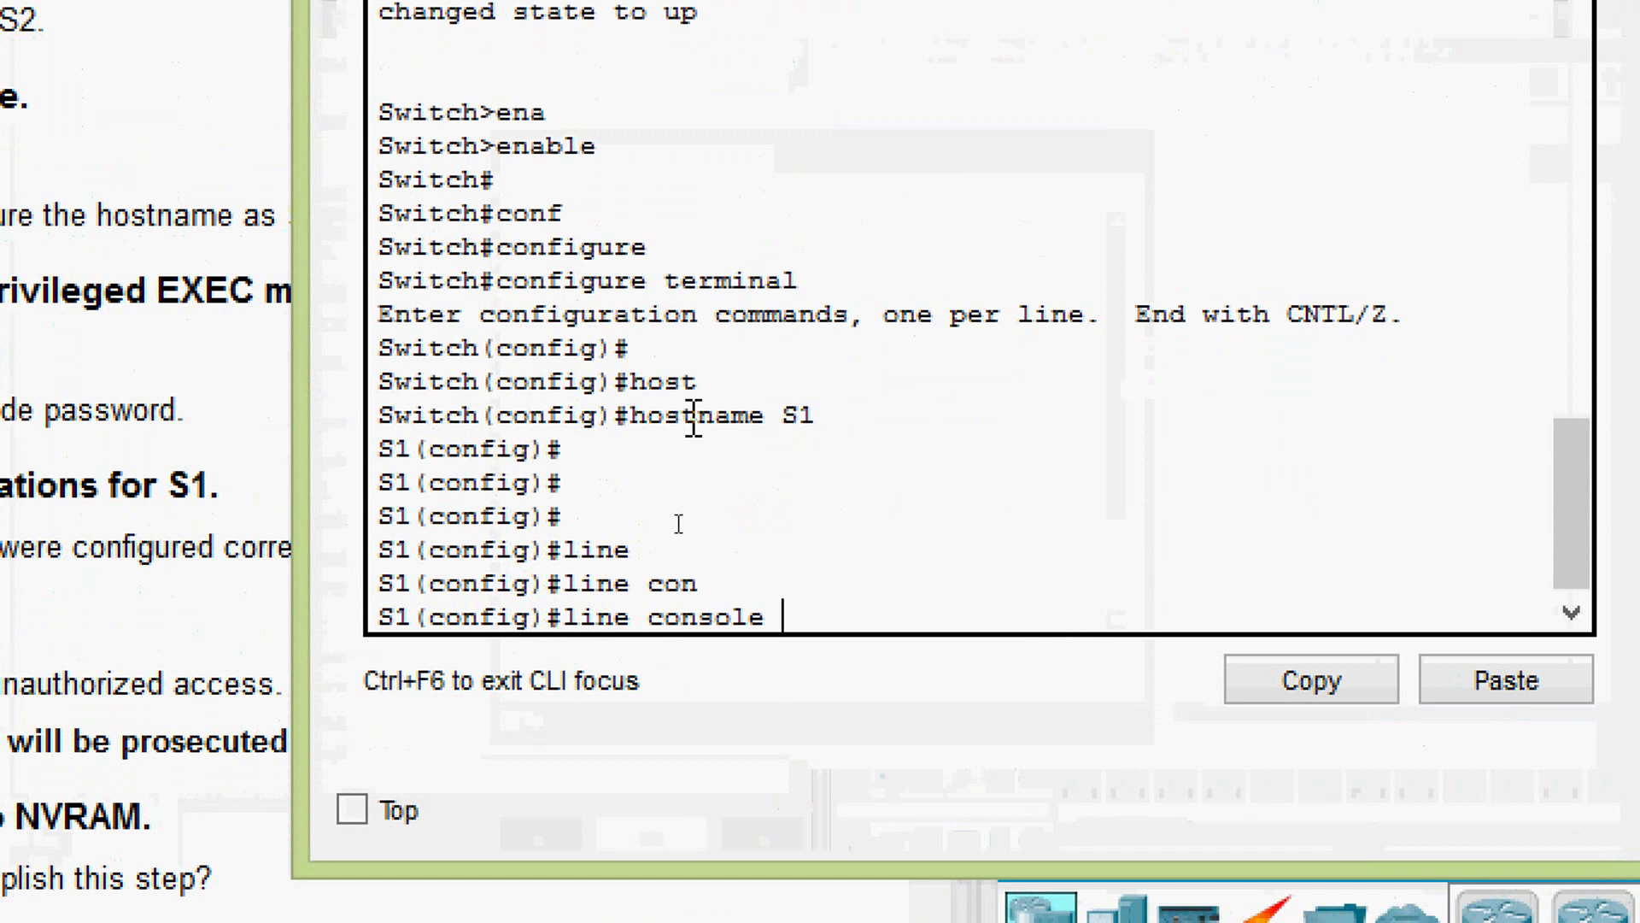
pyautogui.write('0')
pyautogui.press('Return')
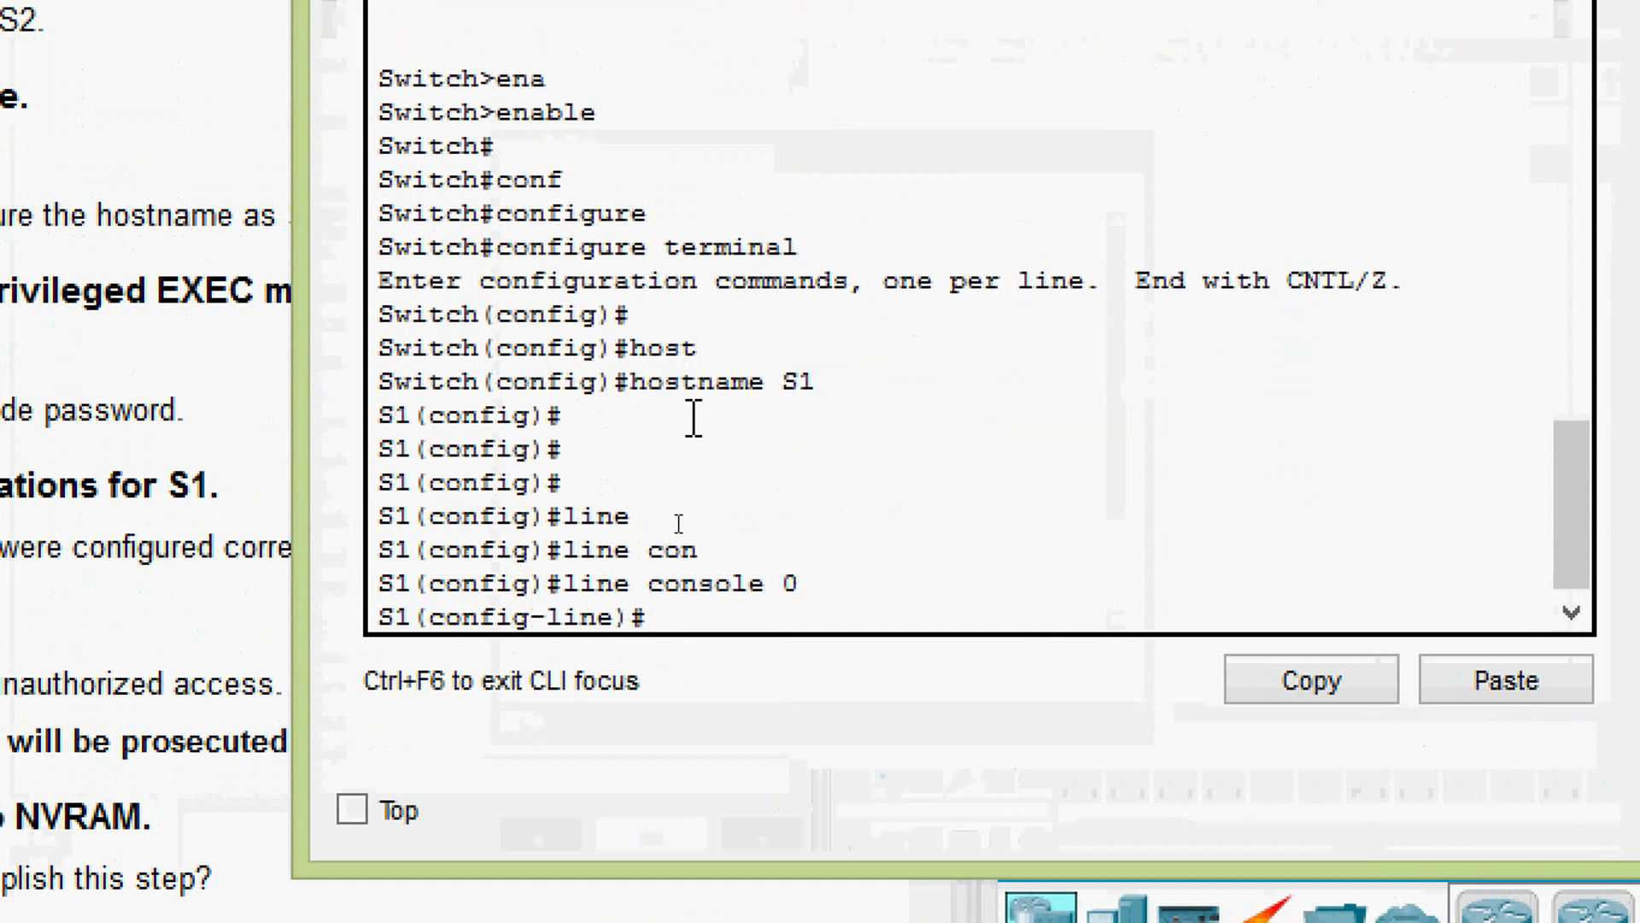
pyautogui.write('pas')
pyautogui.press('Tab')
pyautogui.write('cisco')
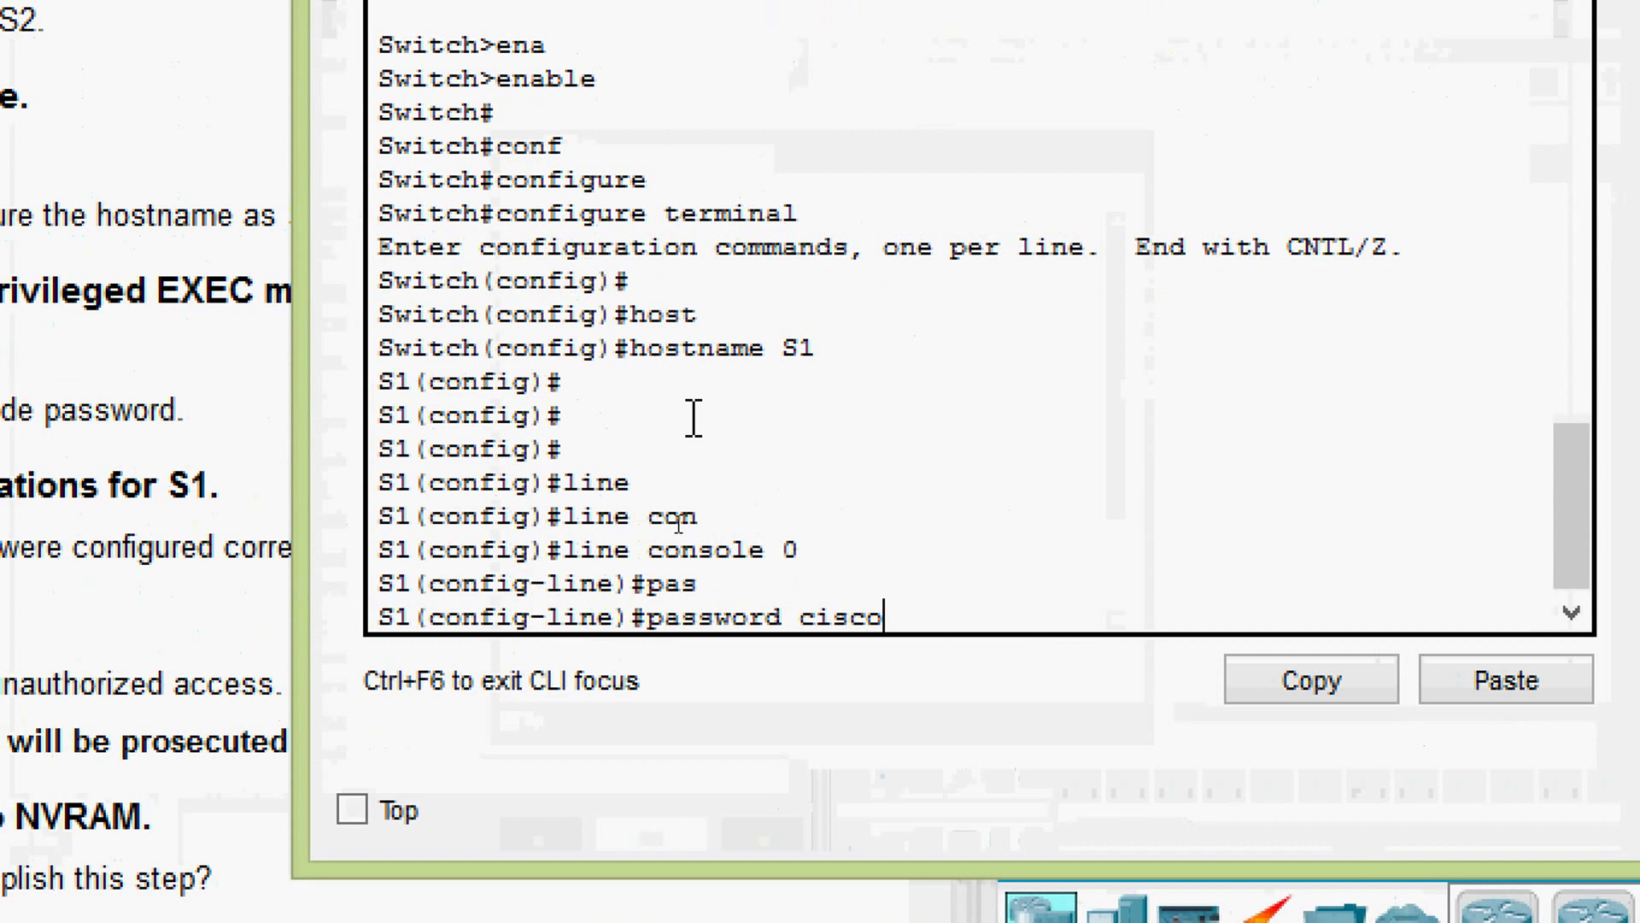
pyautogui.press('Return')
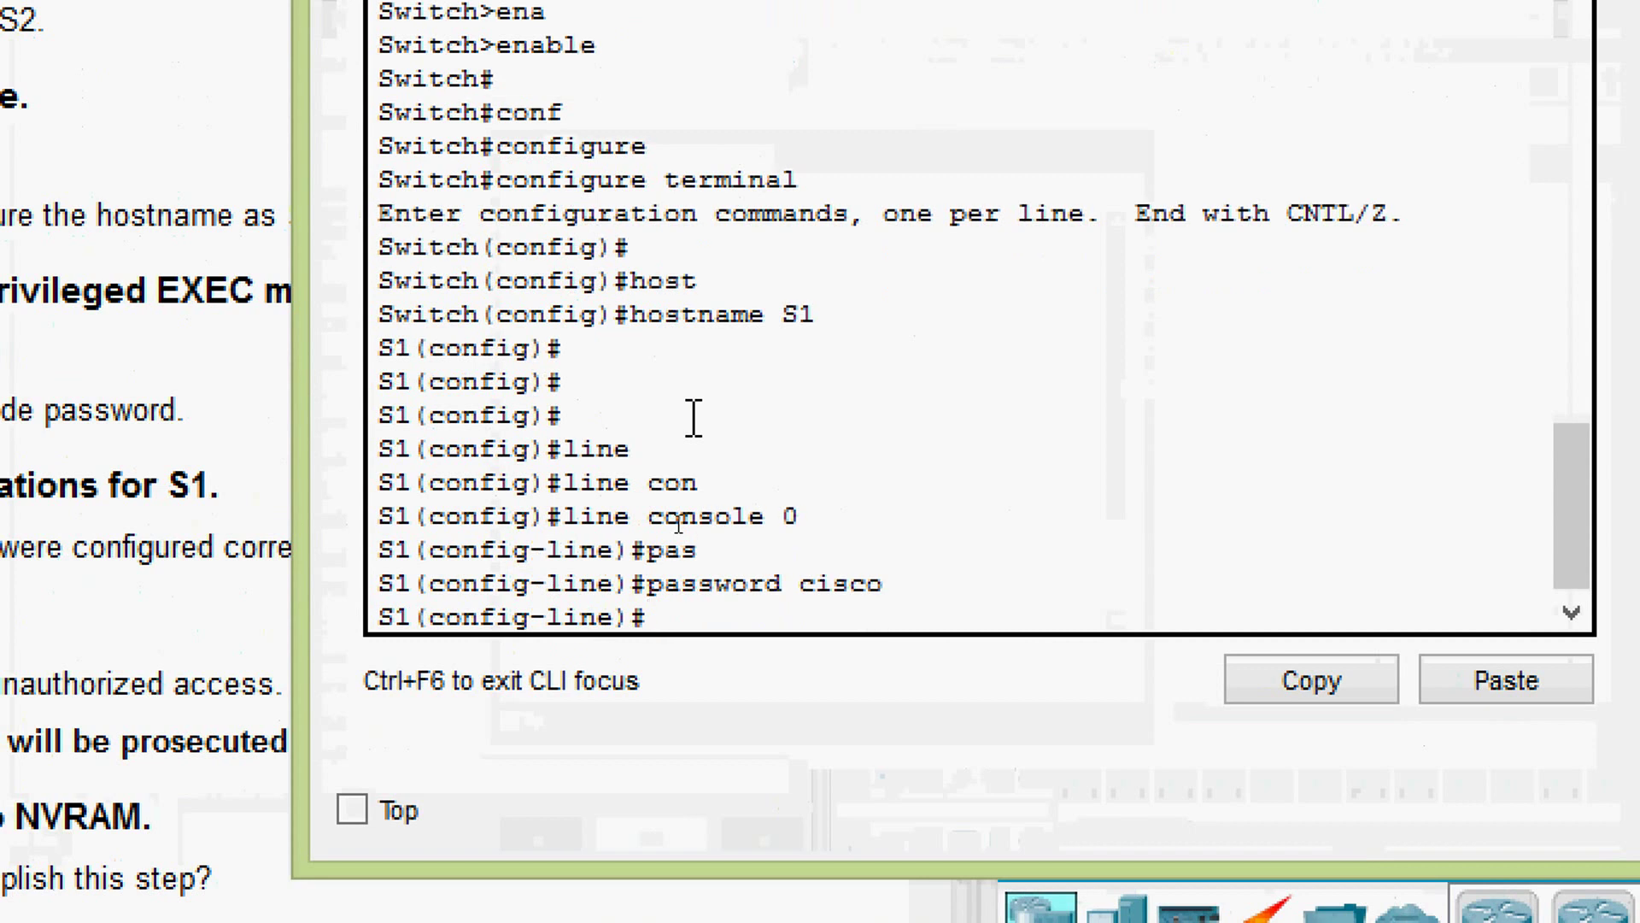
pyautogui.write('login')
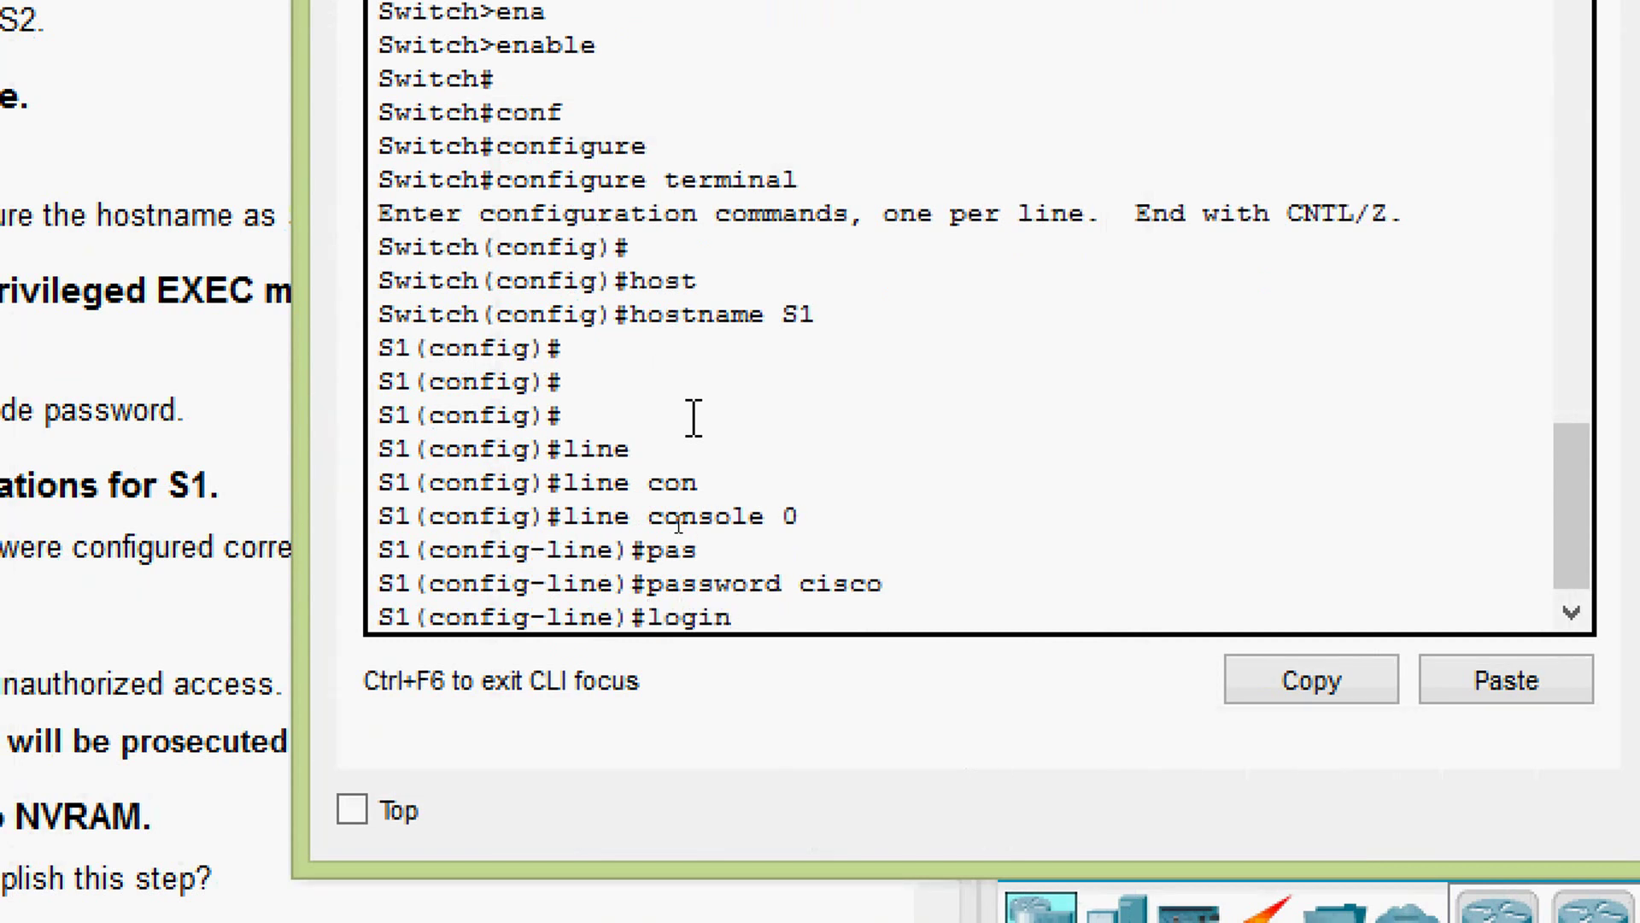
pyautogui.press('Return')
pyautogui.write('exit')
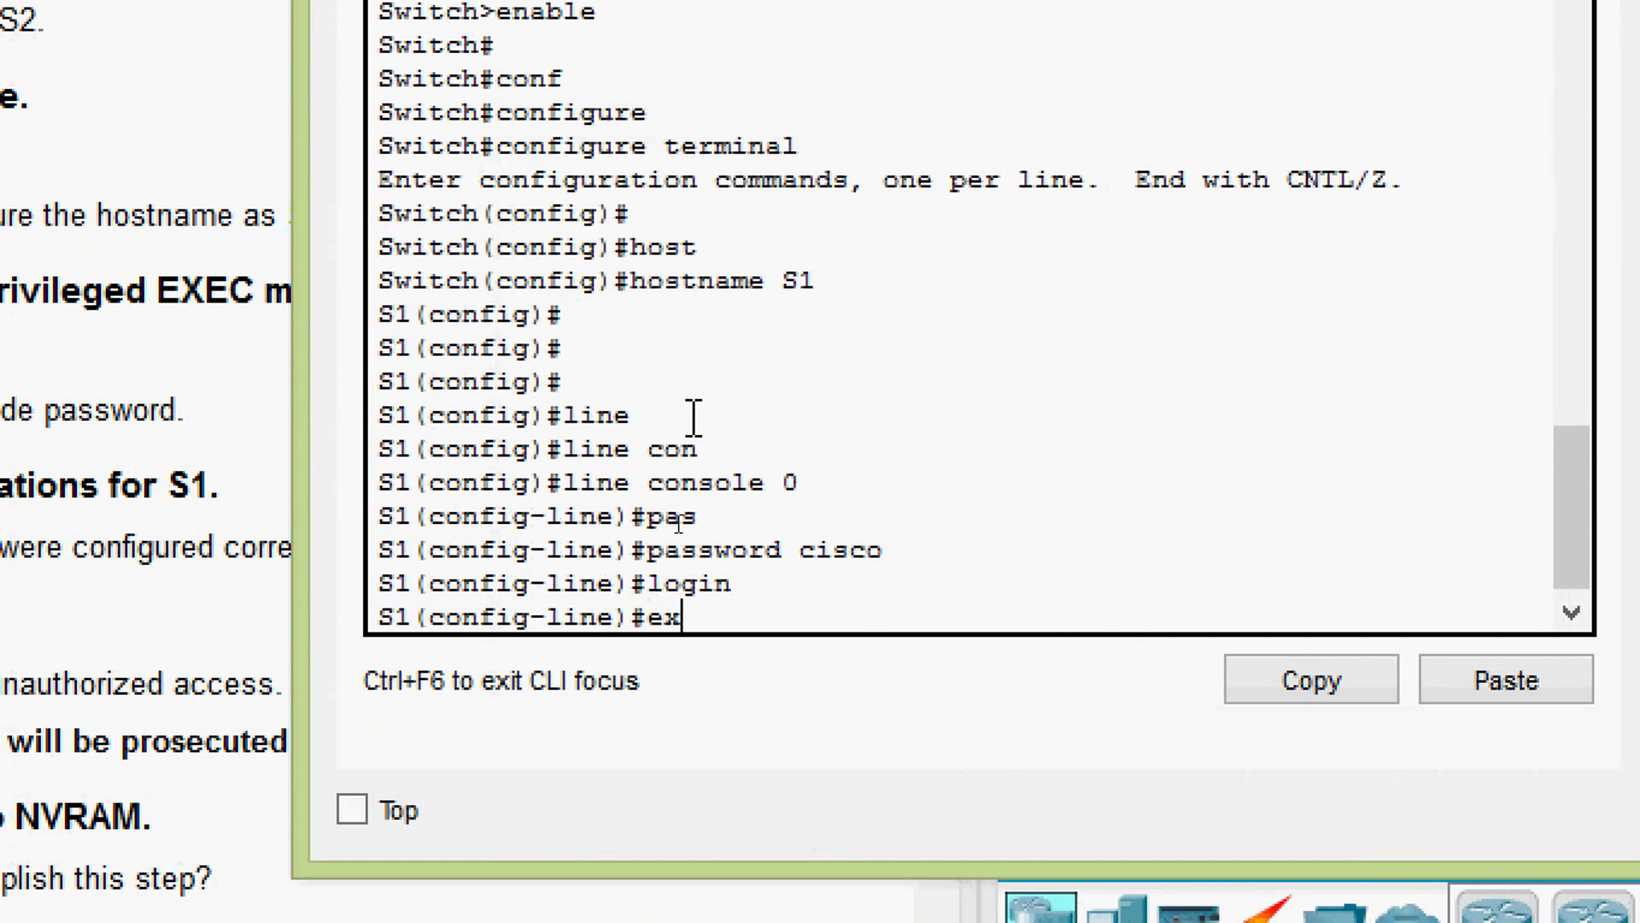
pyautogui.press('Return')
pyautogui.press('Return')
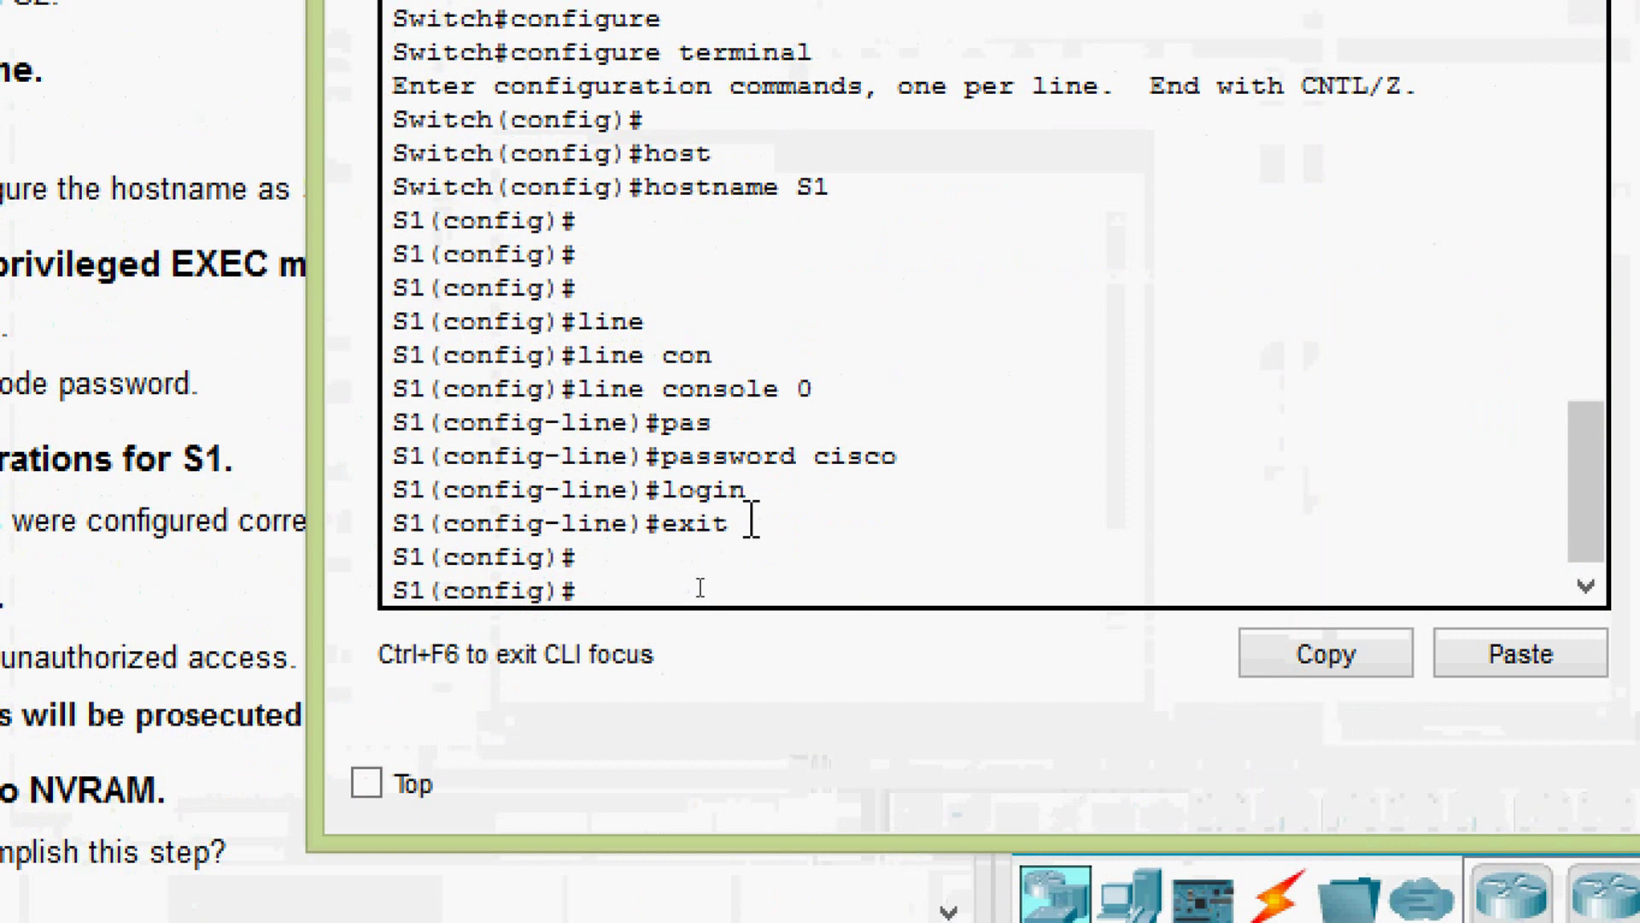
# - Set the enable secret password and return to privileged EXEC mode with Ctrl+Z
pyautogui.write('ena')
pyautogui.press('Tab')
pyautogui.write('se')
pyautogui.press('Tab')
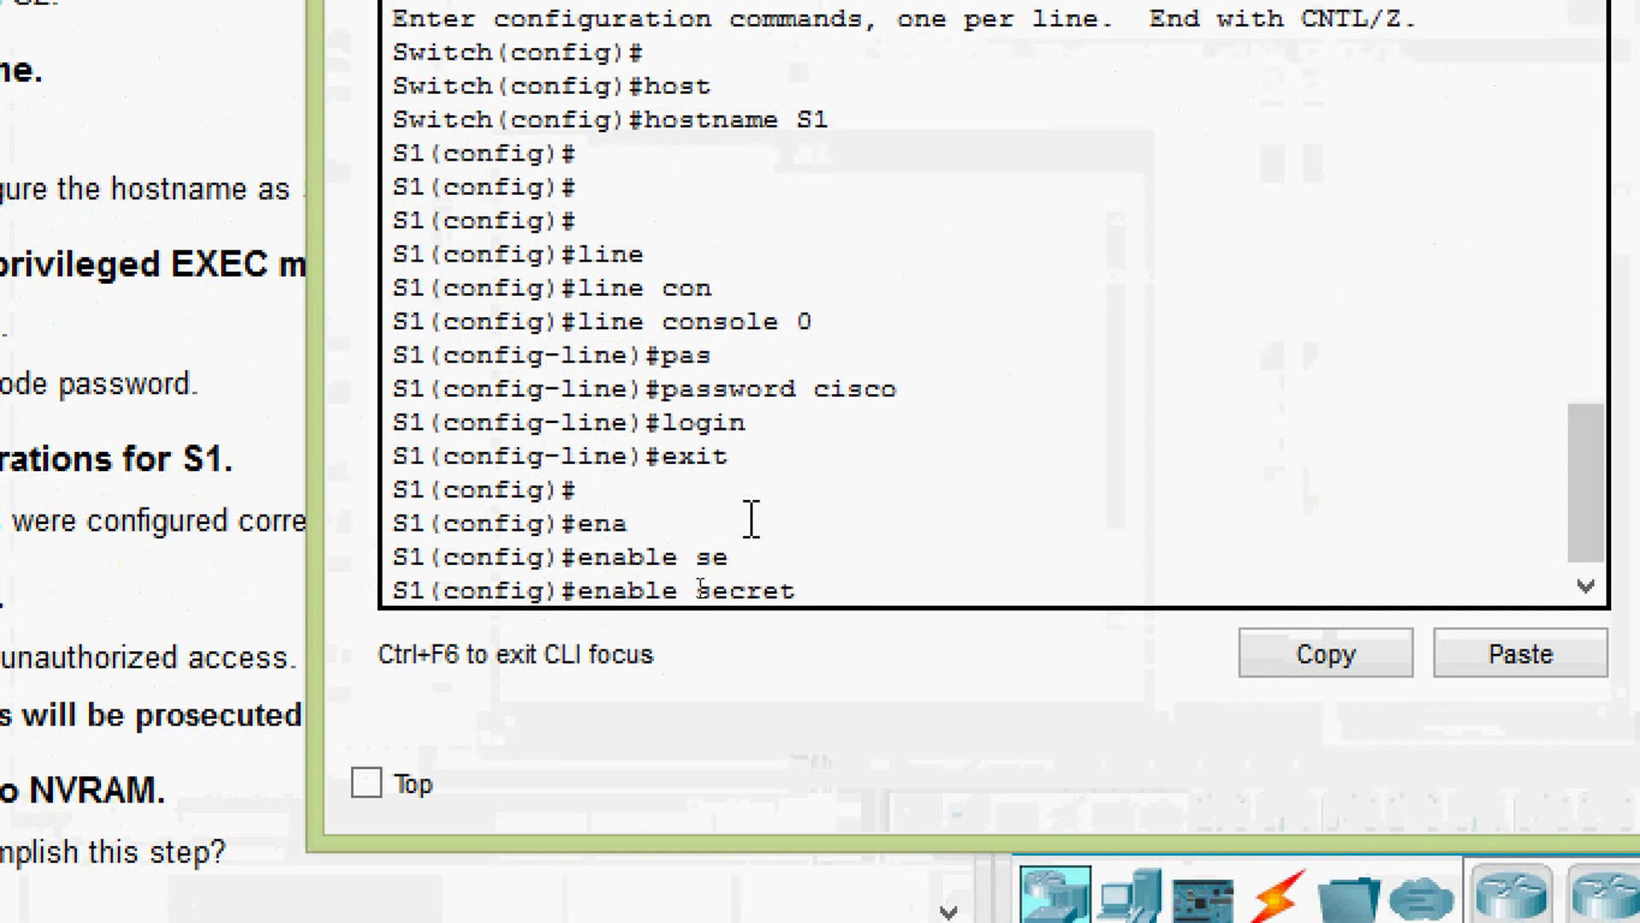
pyautogui.write('class')
pyautogui.press('Return')
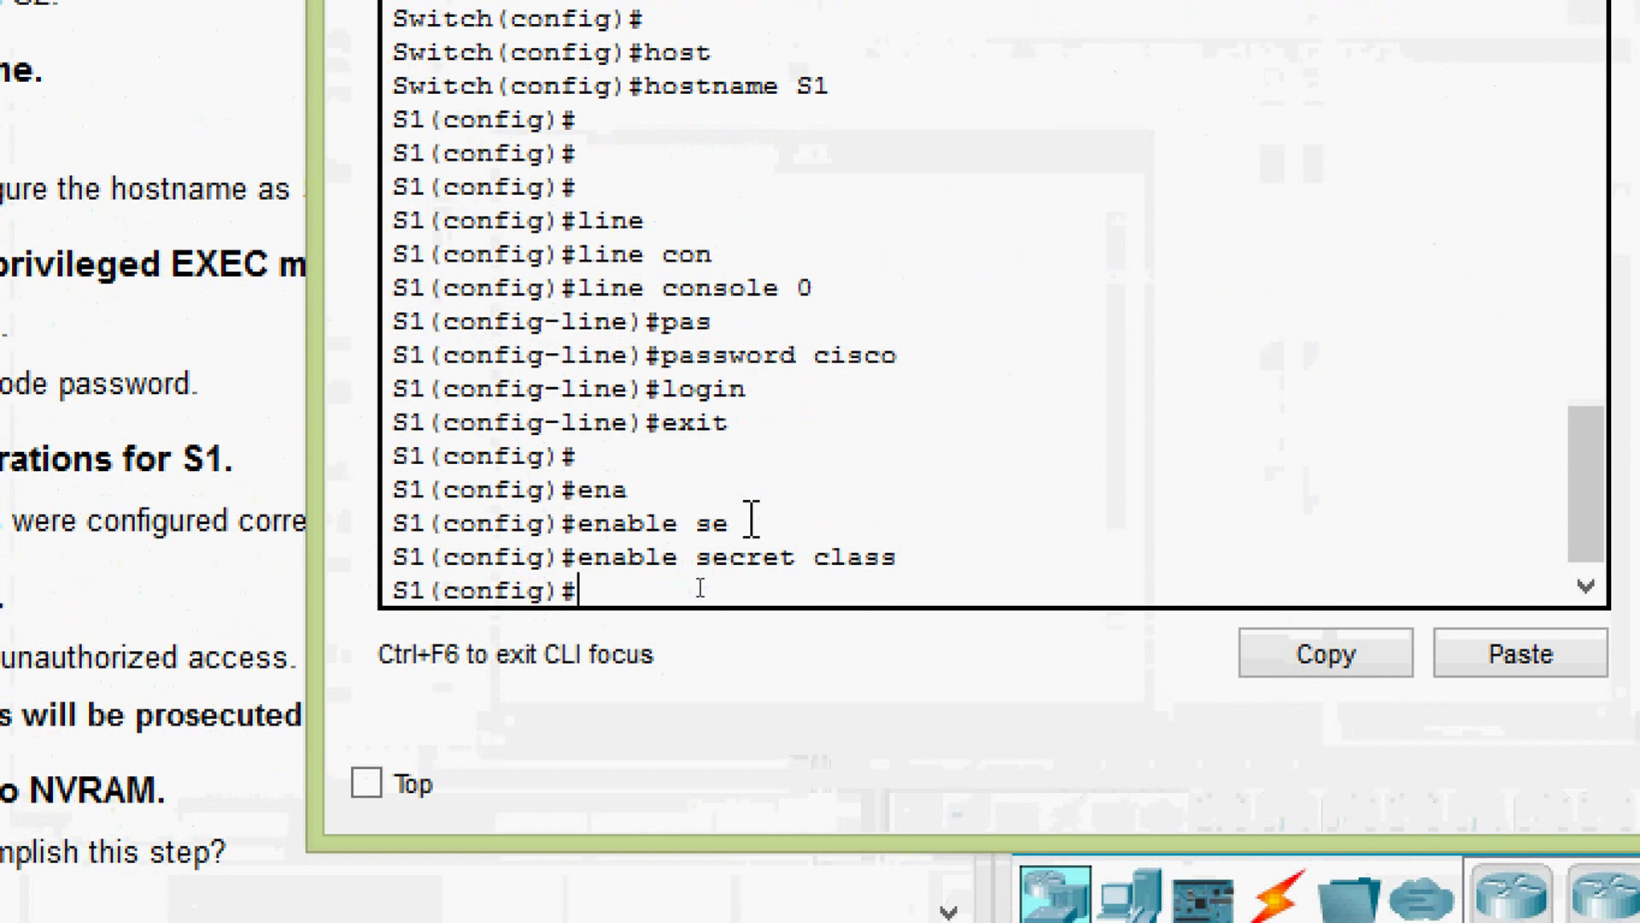
pyautogui.hotkey('ctrl', 'z')
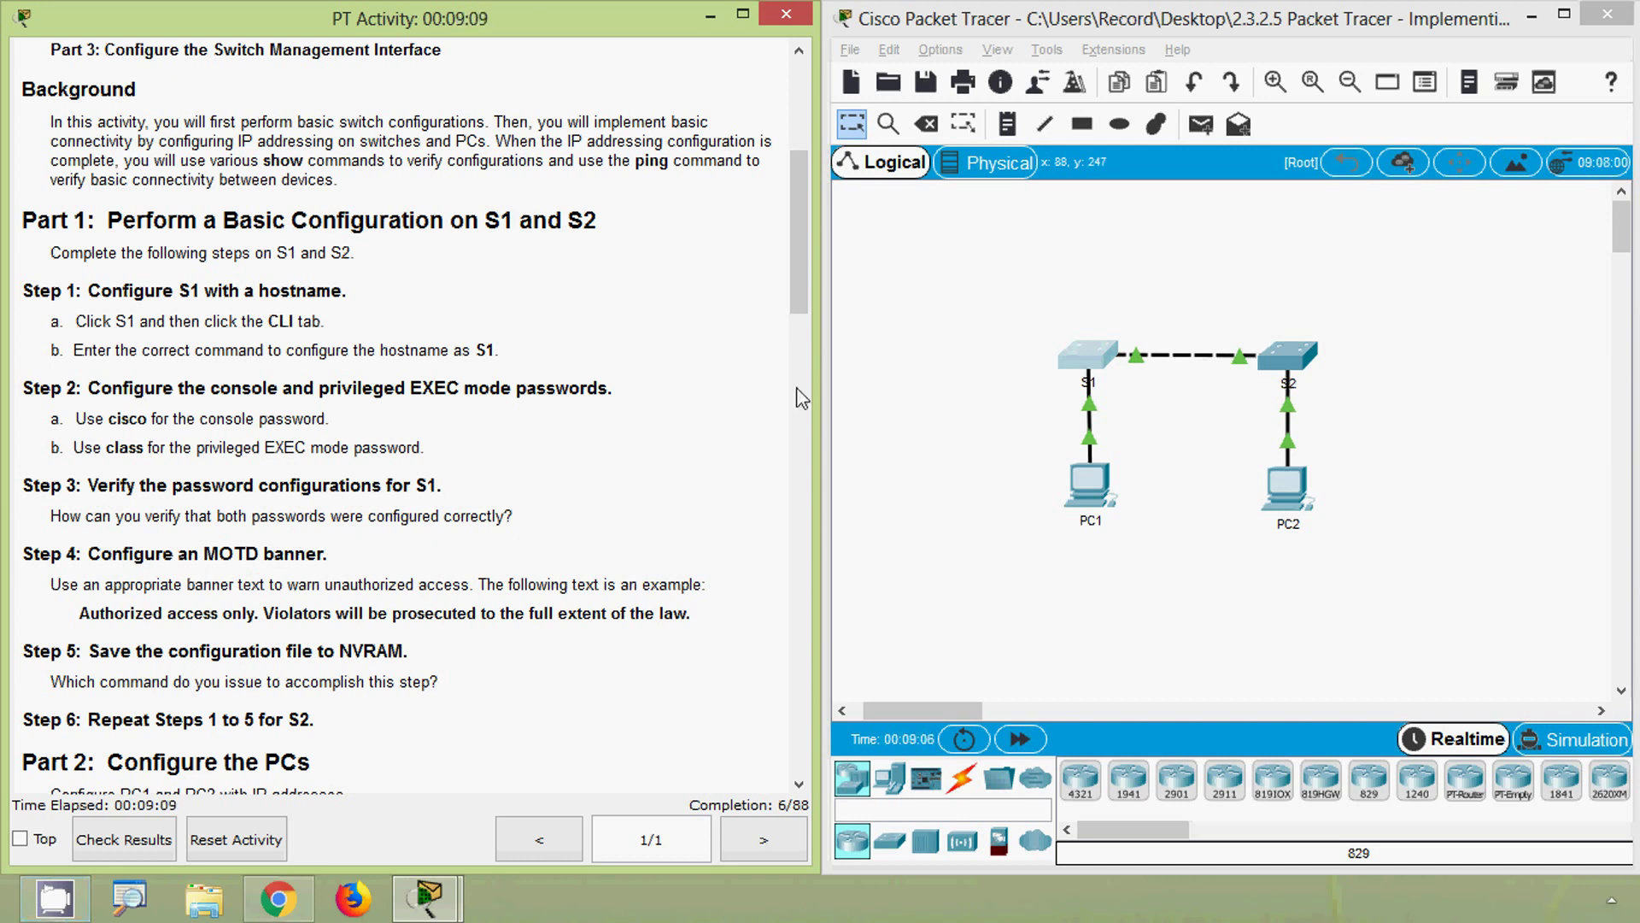
# - Show S1's running-config and check the encrypted enable secret line
pyautogui.click(1088, 373)
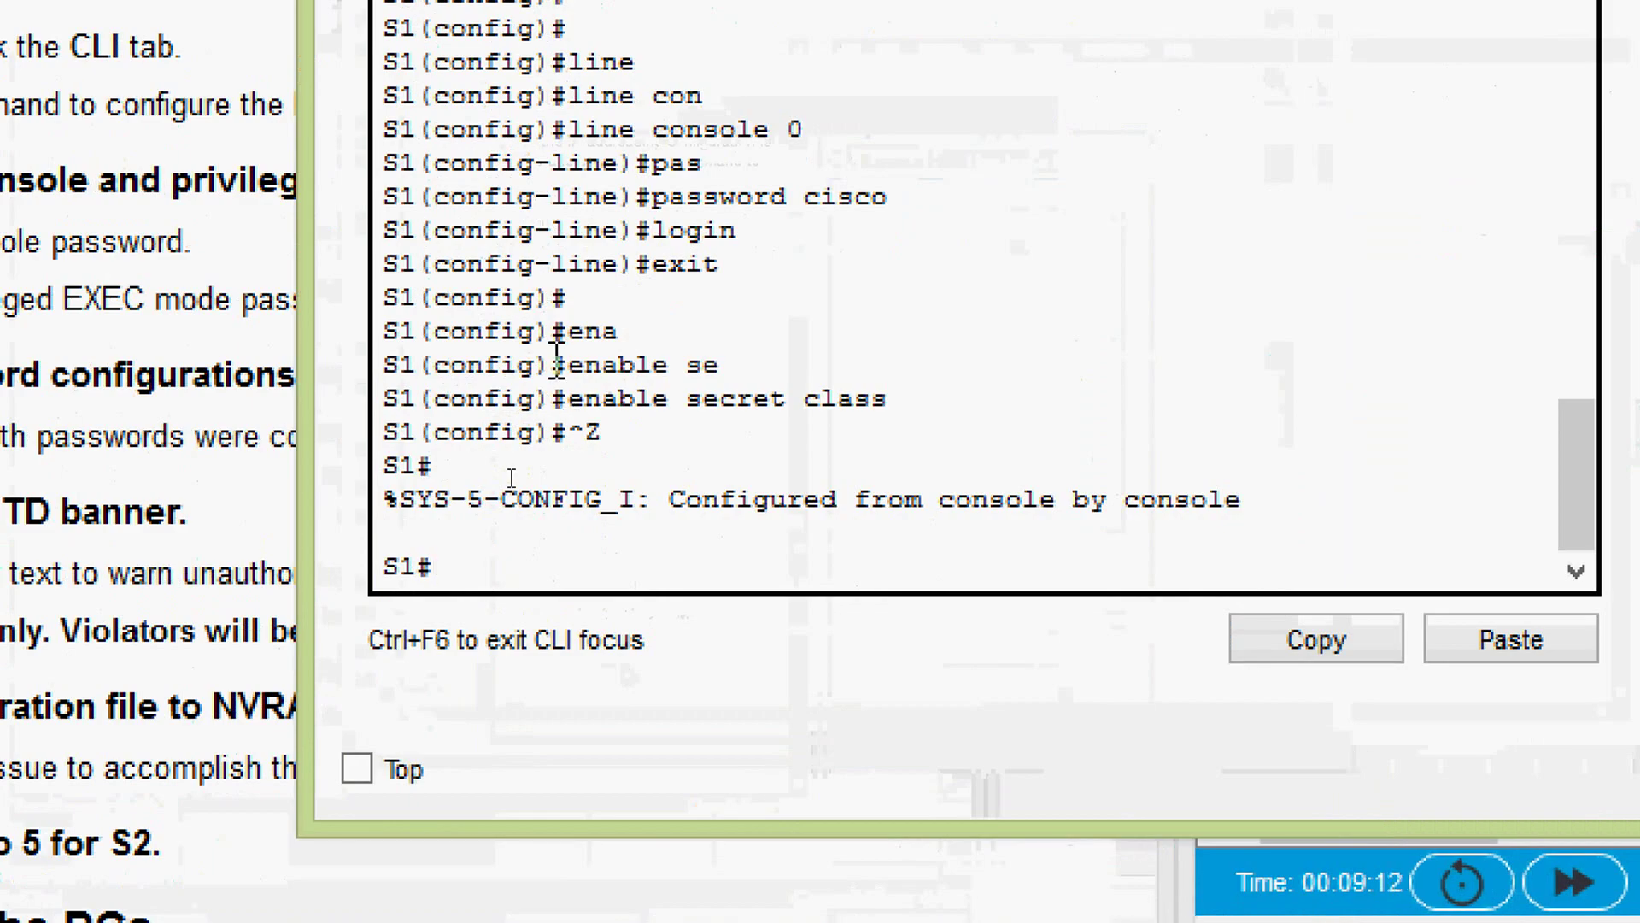
pyautogui.write('sh')
pyautogui.press('Tab')
pyautogui.write('ru')
pyautogui.press('Tab')
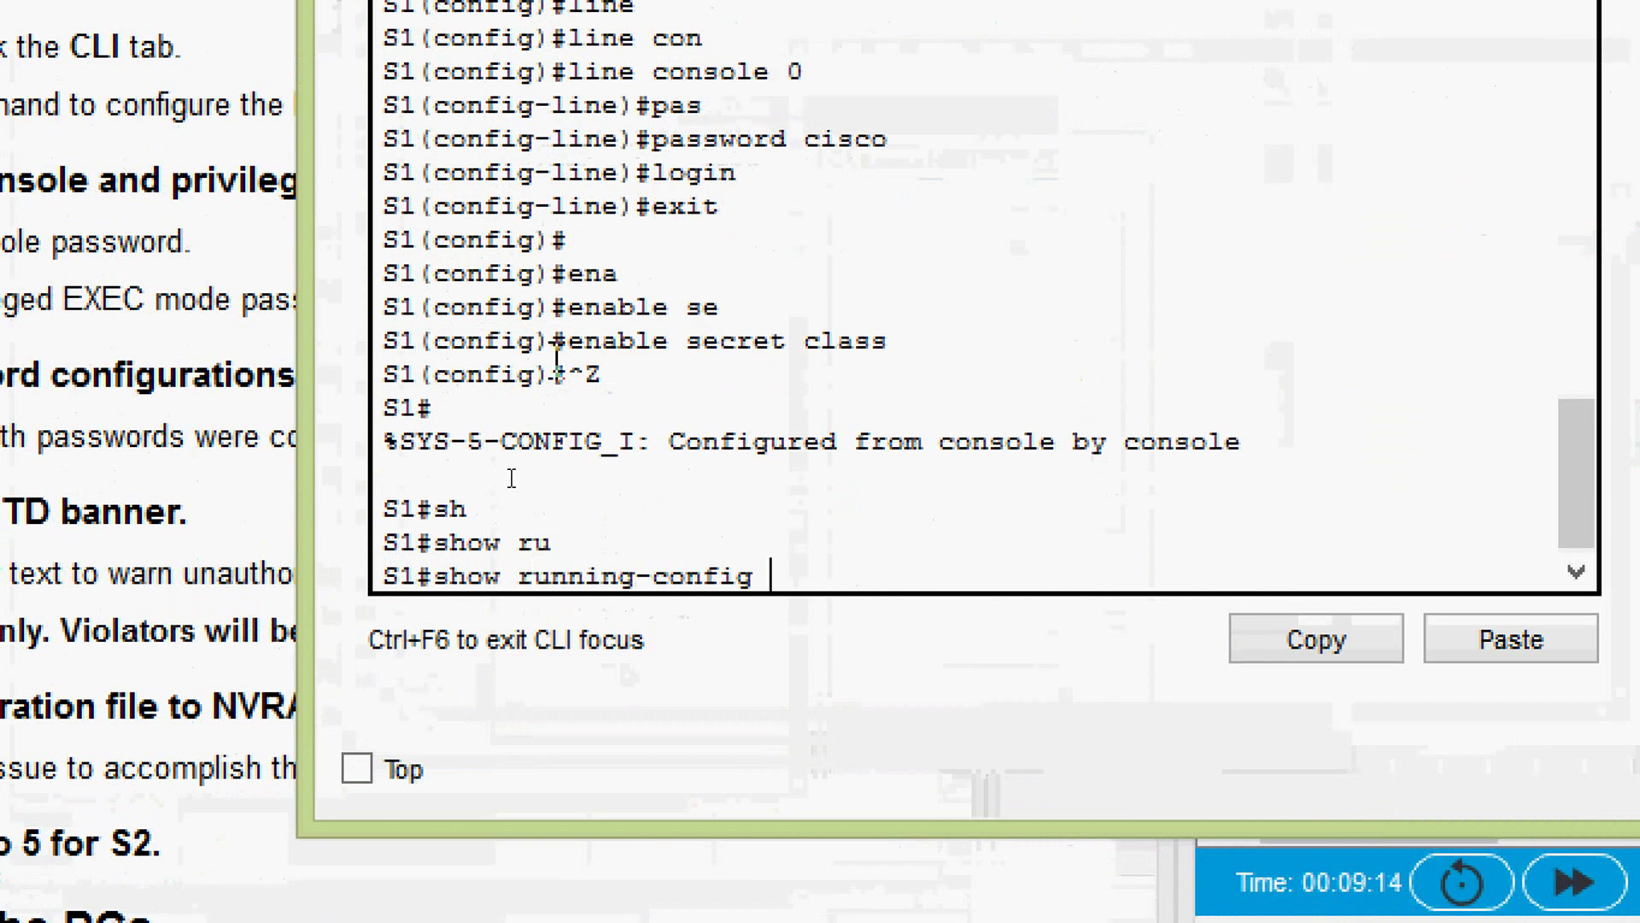
pyautogui.press('Return')
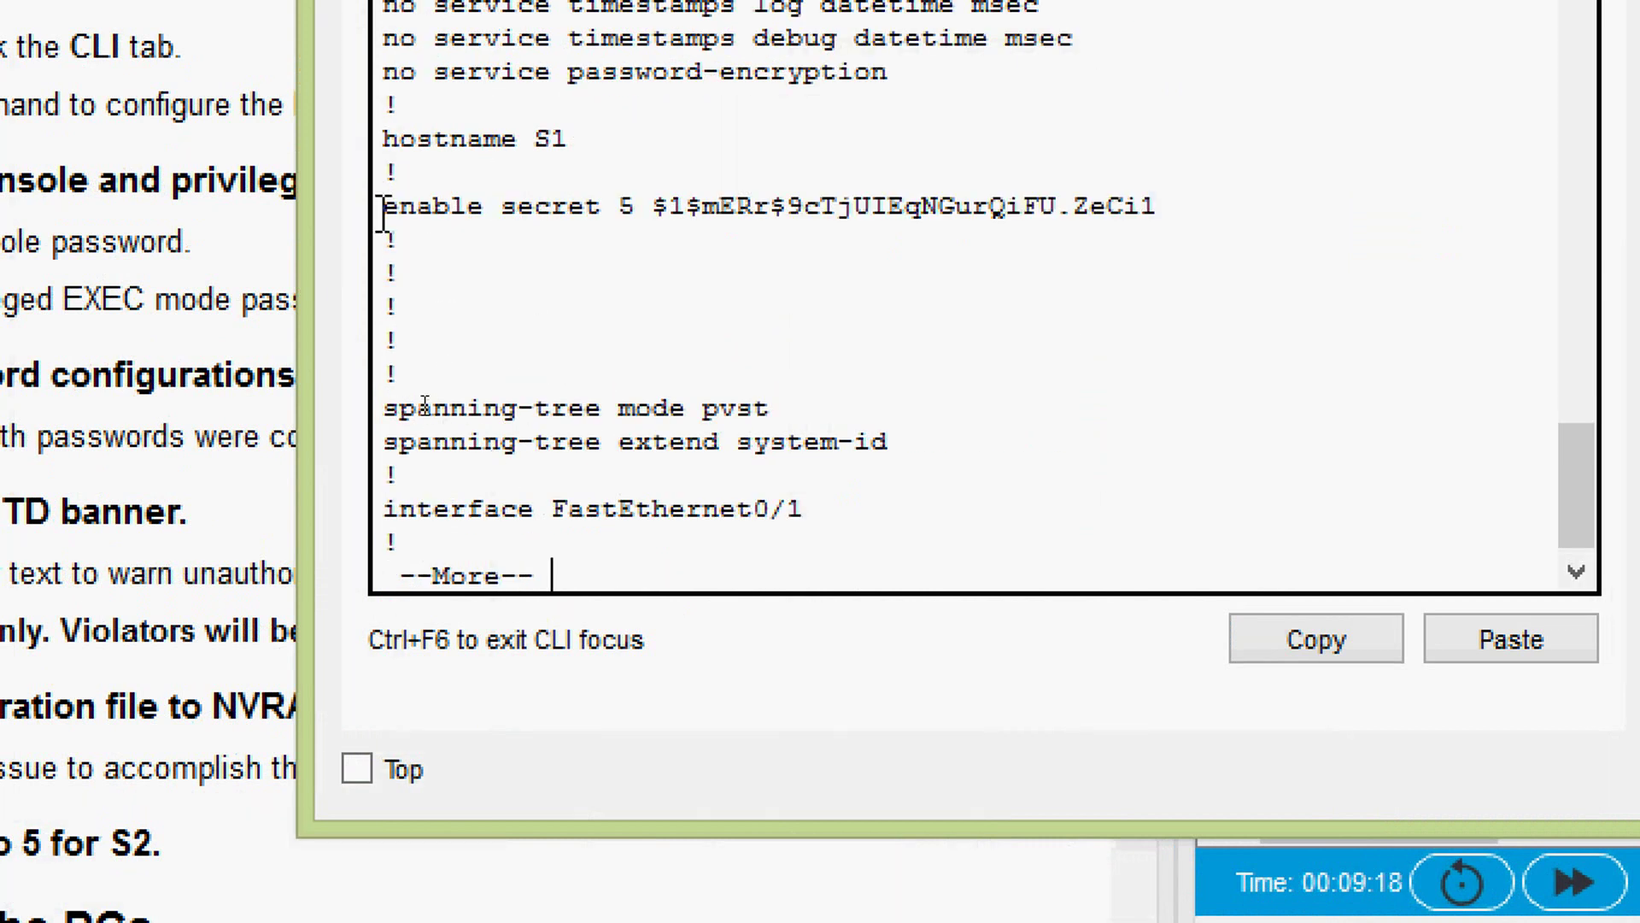
pyautogui.moveTo(382, 205); pyautogui.dragTo(1154, 208)
pyautogui.click(603, 224)
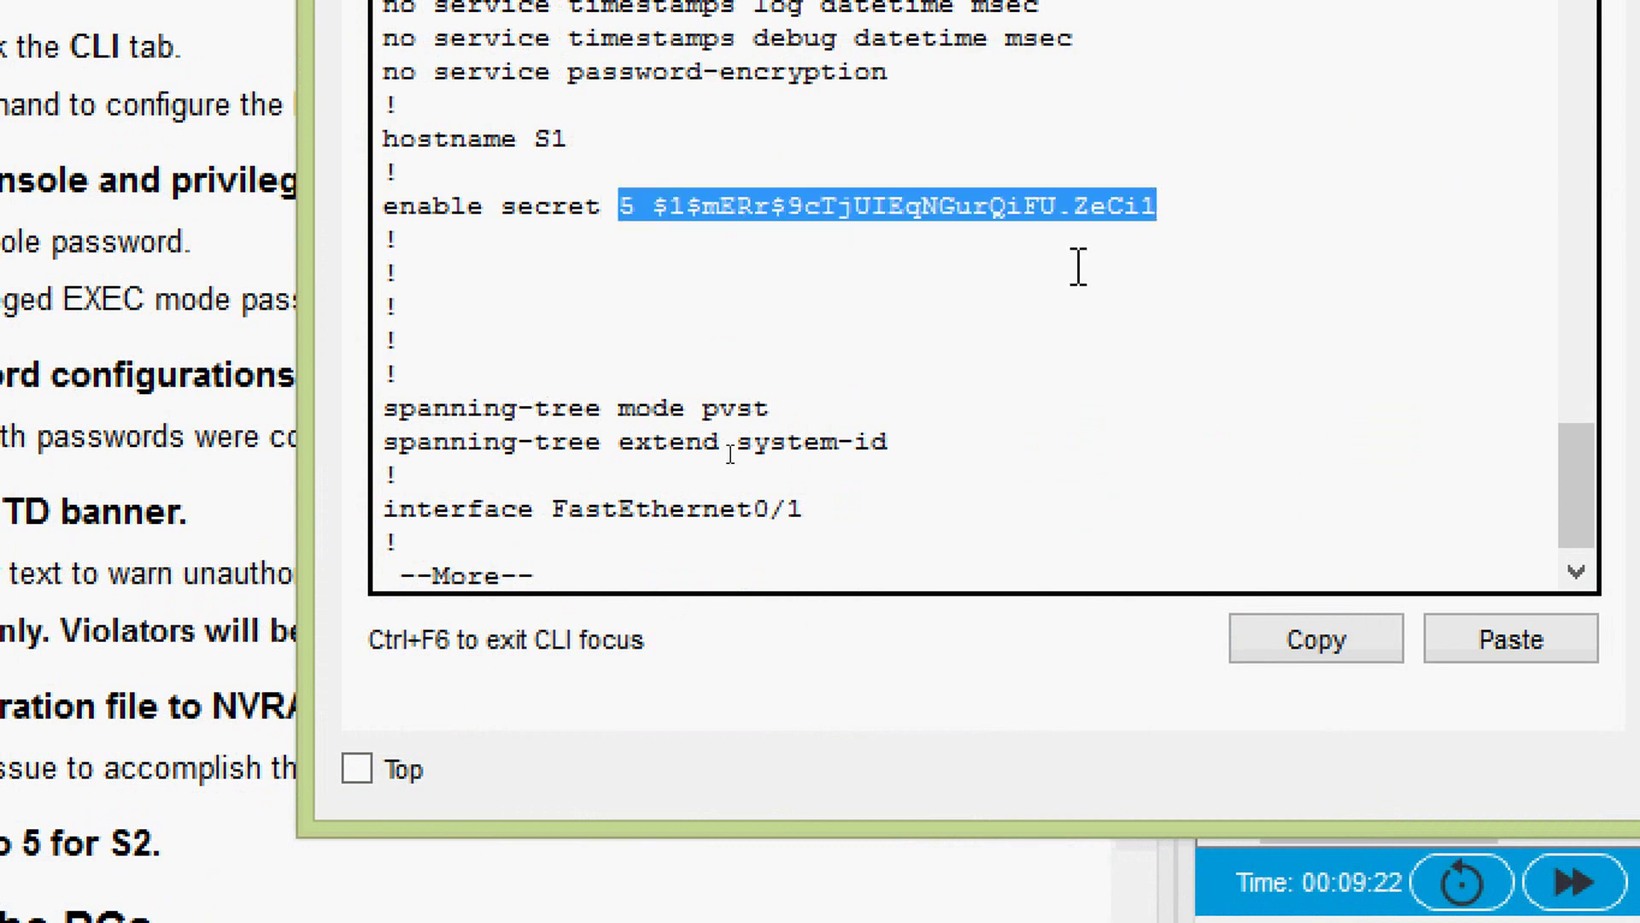
pyautogui.click(911, 319)
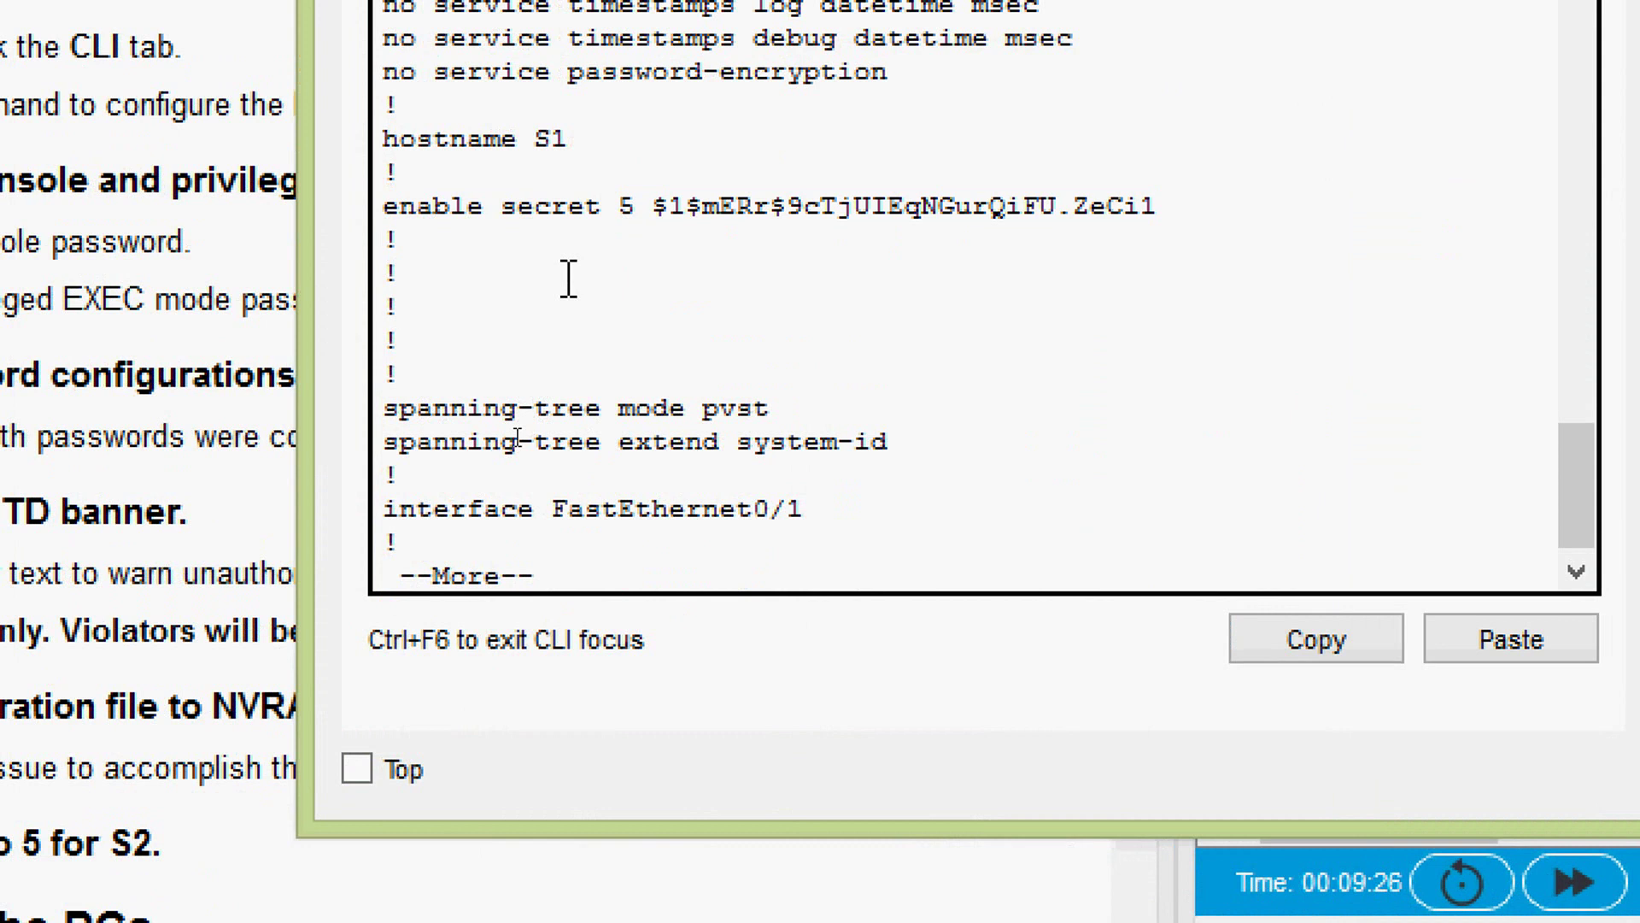
# - Page down to the line con 0 section and check its password and login entries
pyautogui.press('space')
pyautogui.press('space')
pyautogui.press('space')
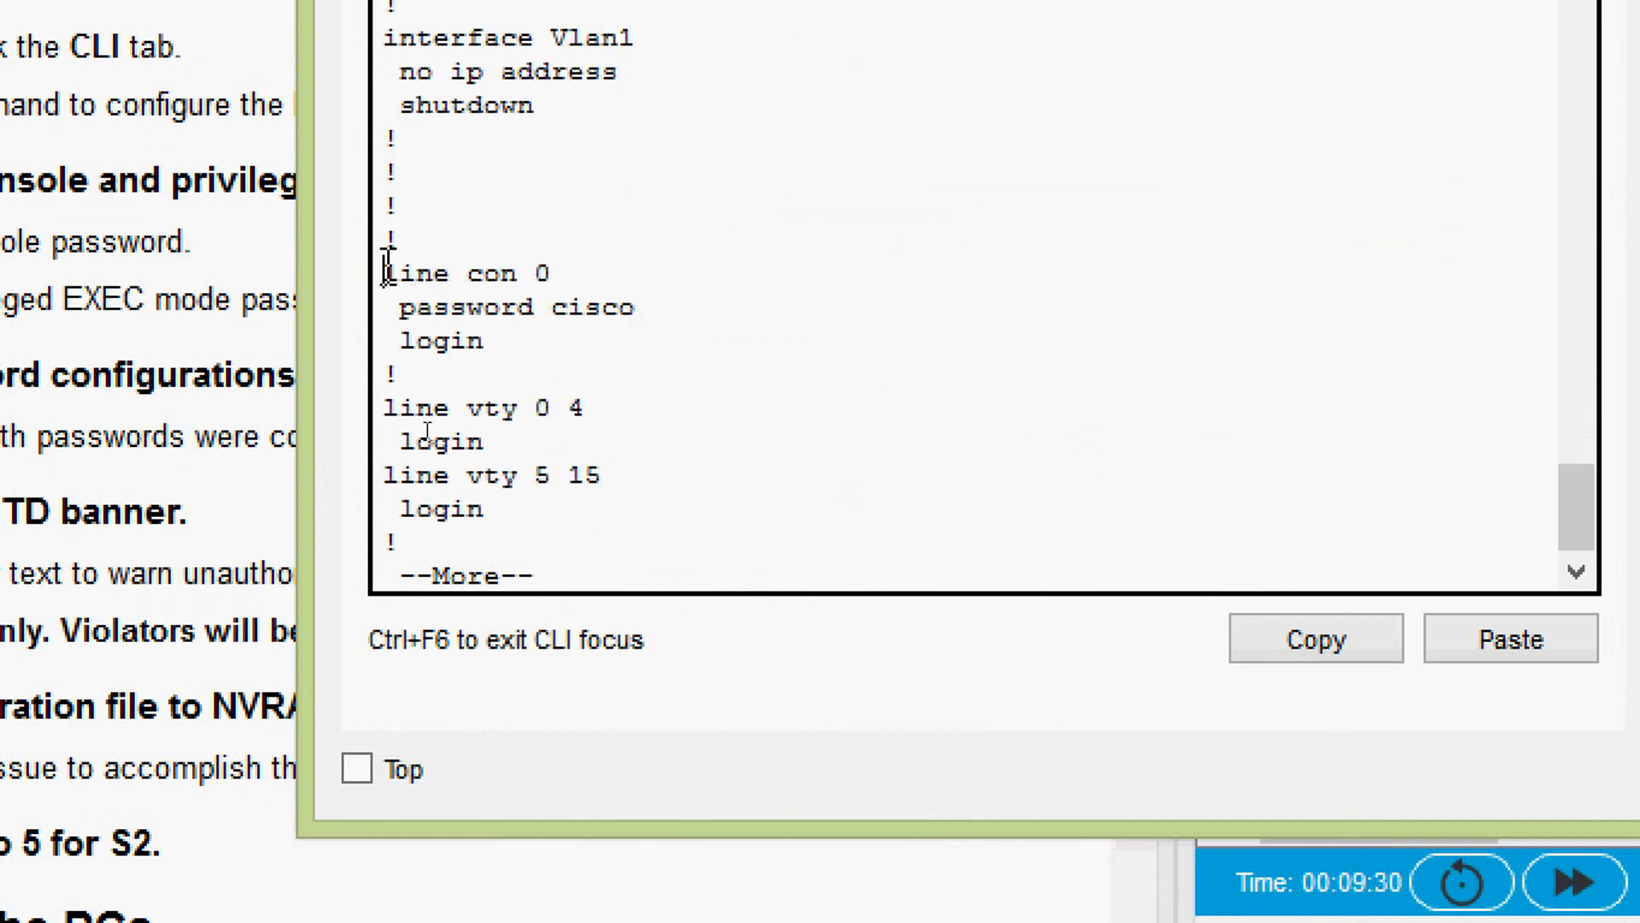
pyautogui.moveTo(386, 271); pyautogui.dragTo(593, 264)
pyautogui.moveTo(384, 308); pyautogui.dragTo(405, 341)
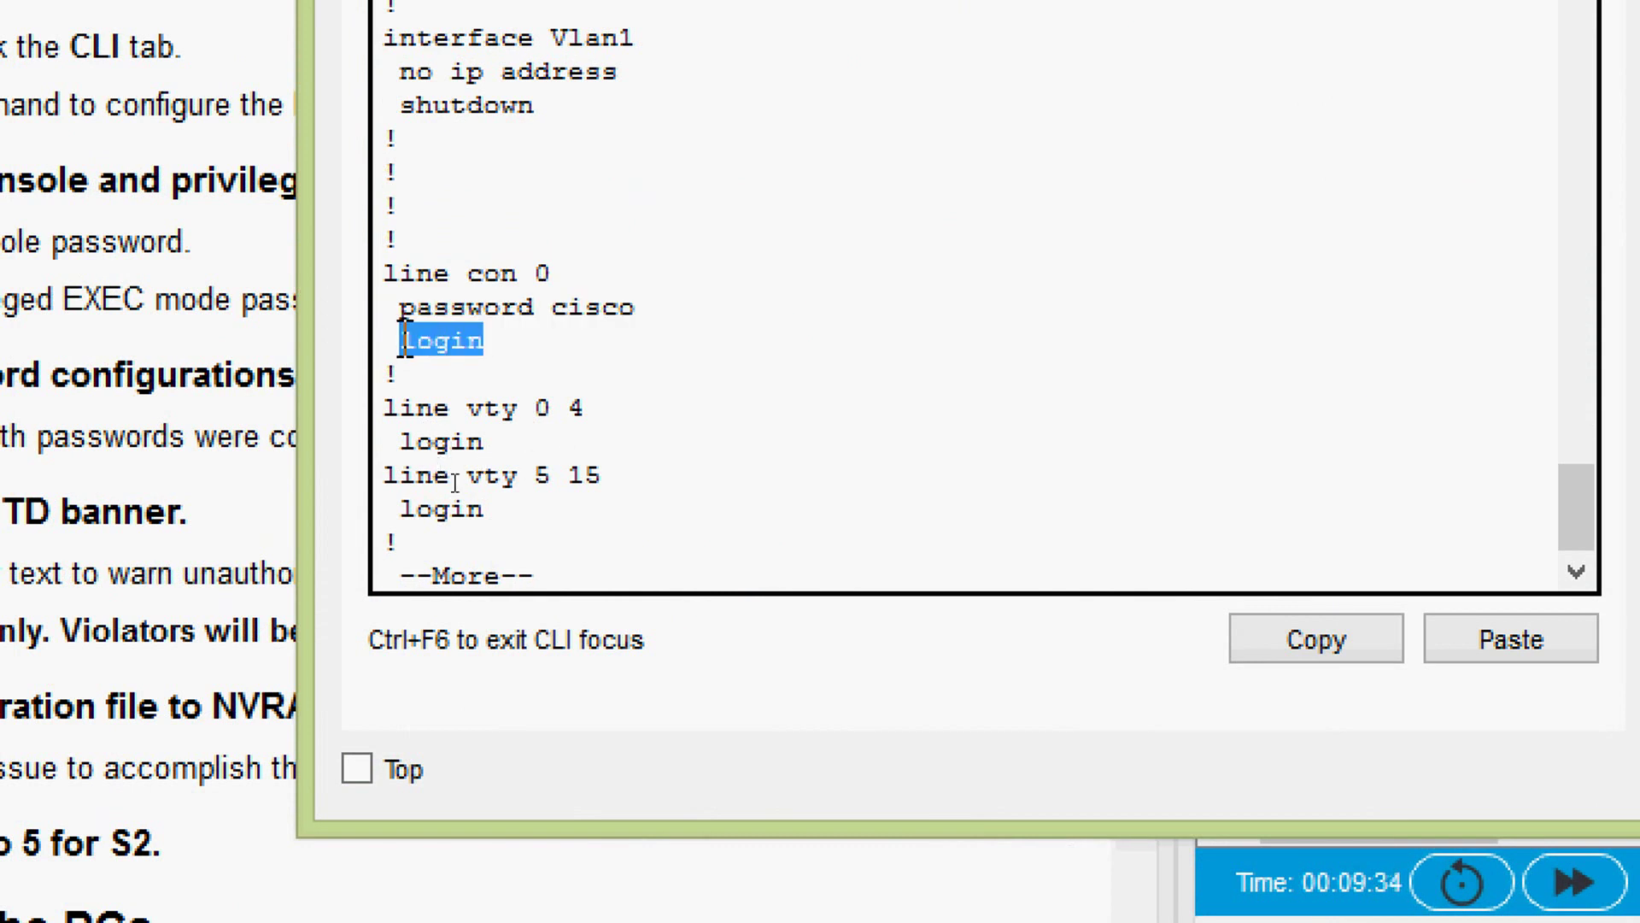
pyautogui.click(448, 370)
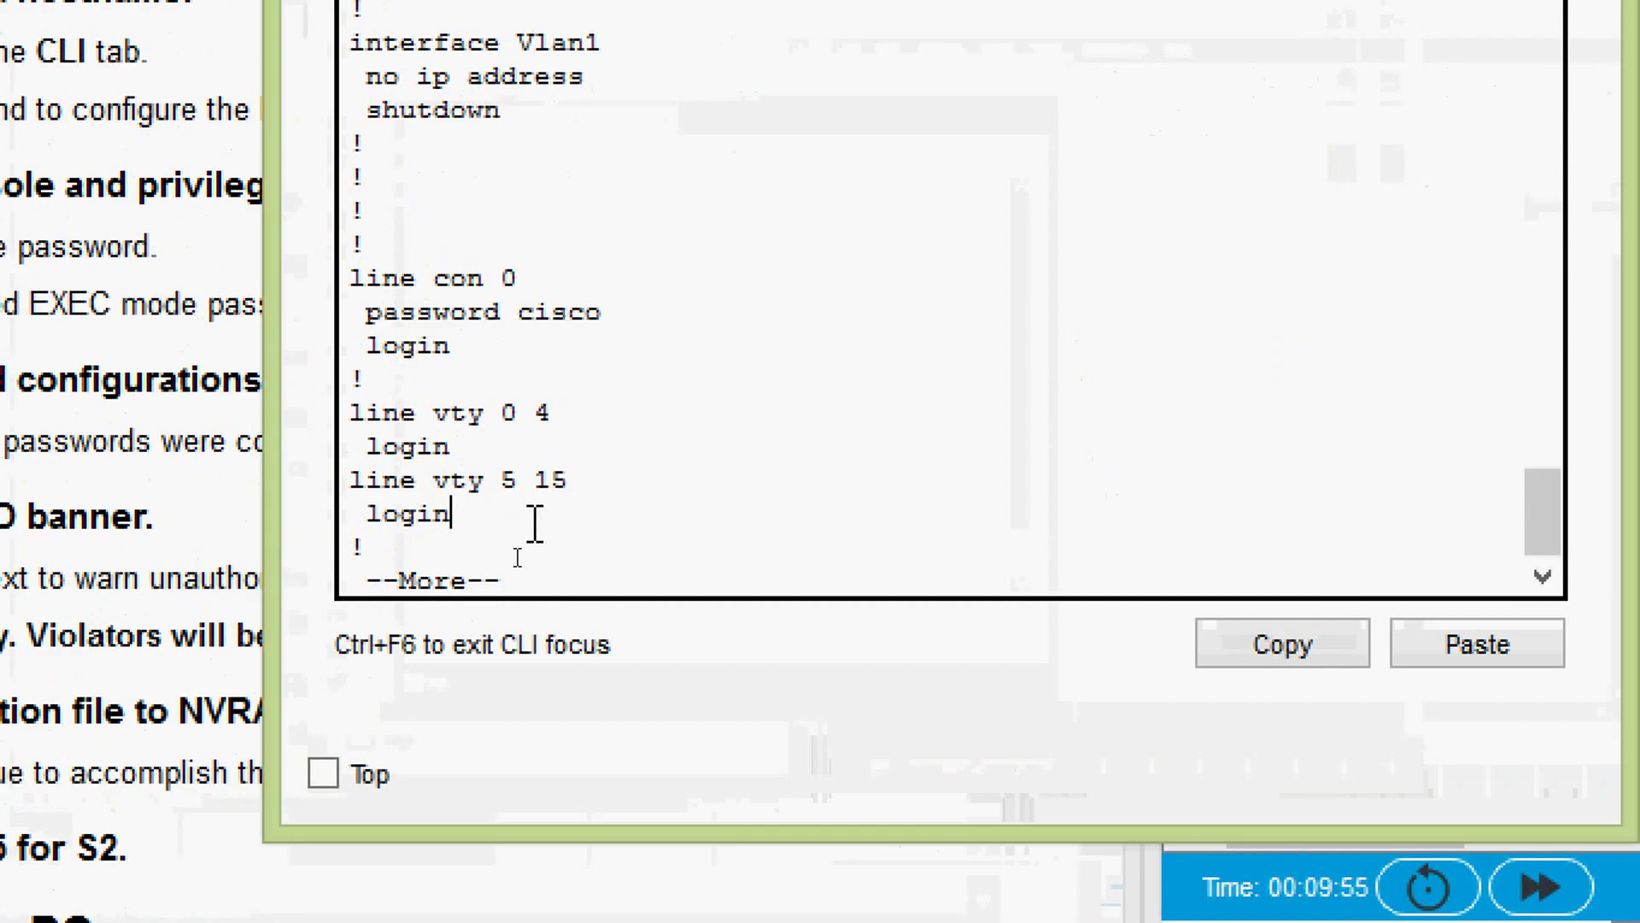
# - Log out of S1 and log back in with the console password
pyautogui.press('space')
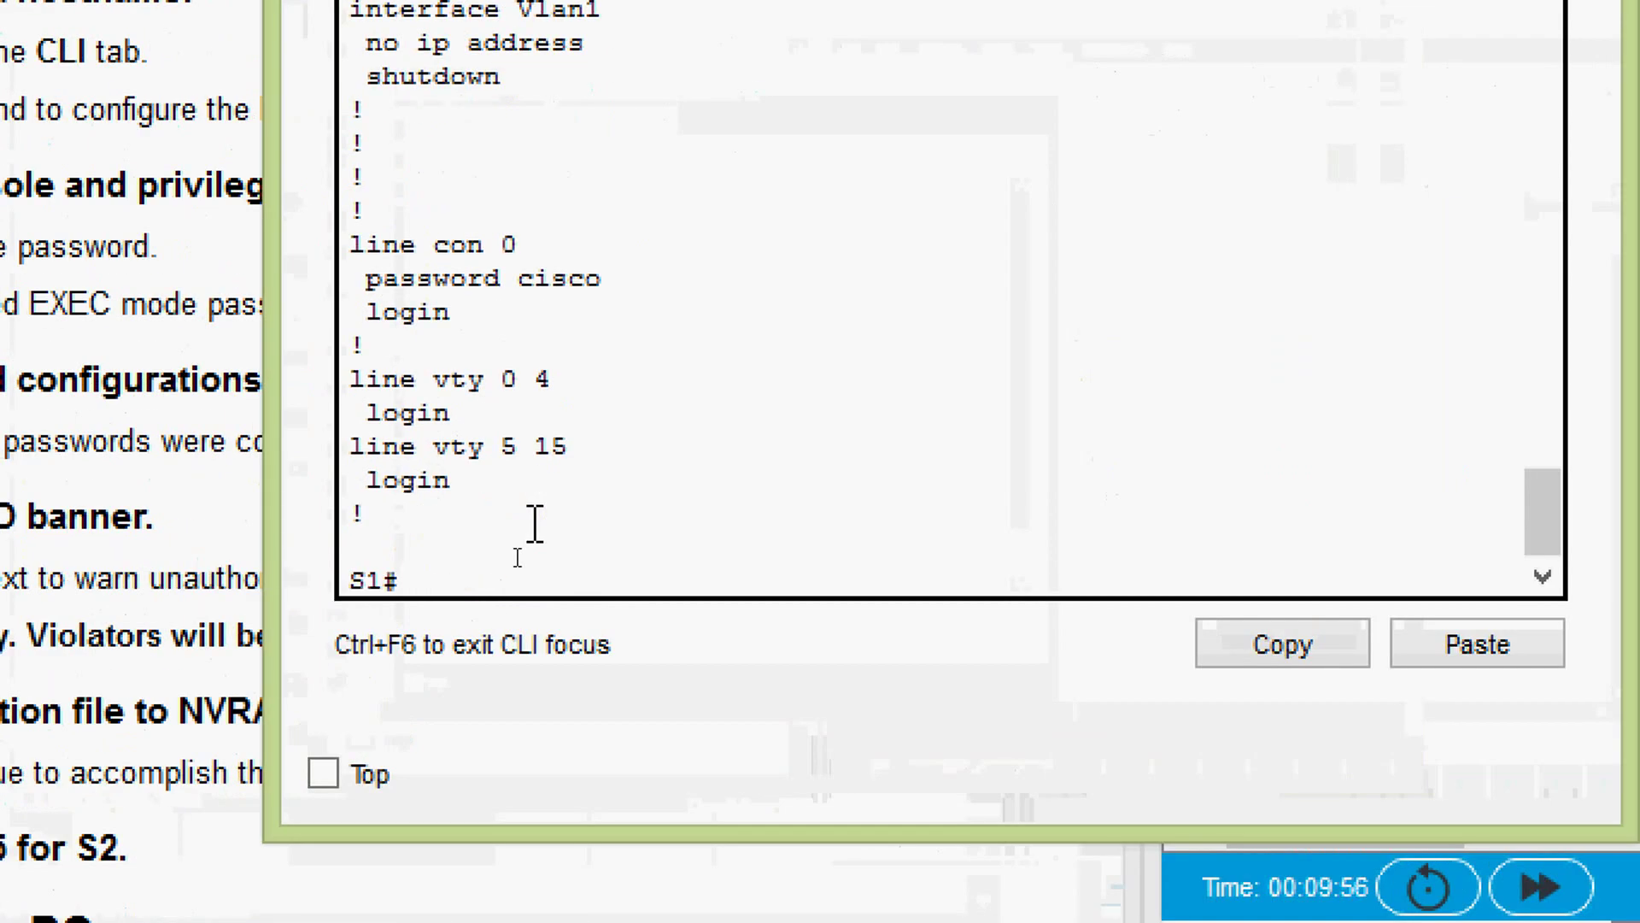
pyautogui.press('Return')
pyautogui.press('Return')
pyautogui.write('exit')
pyautogui.press('Return')
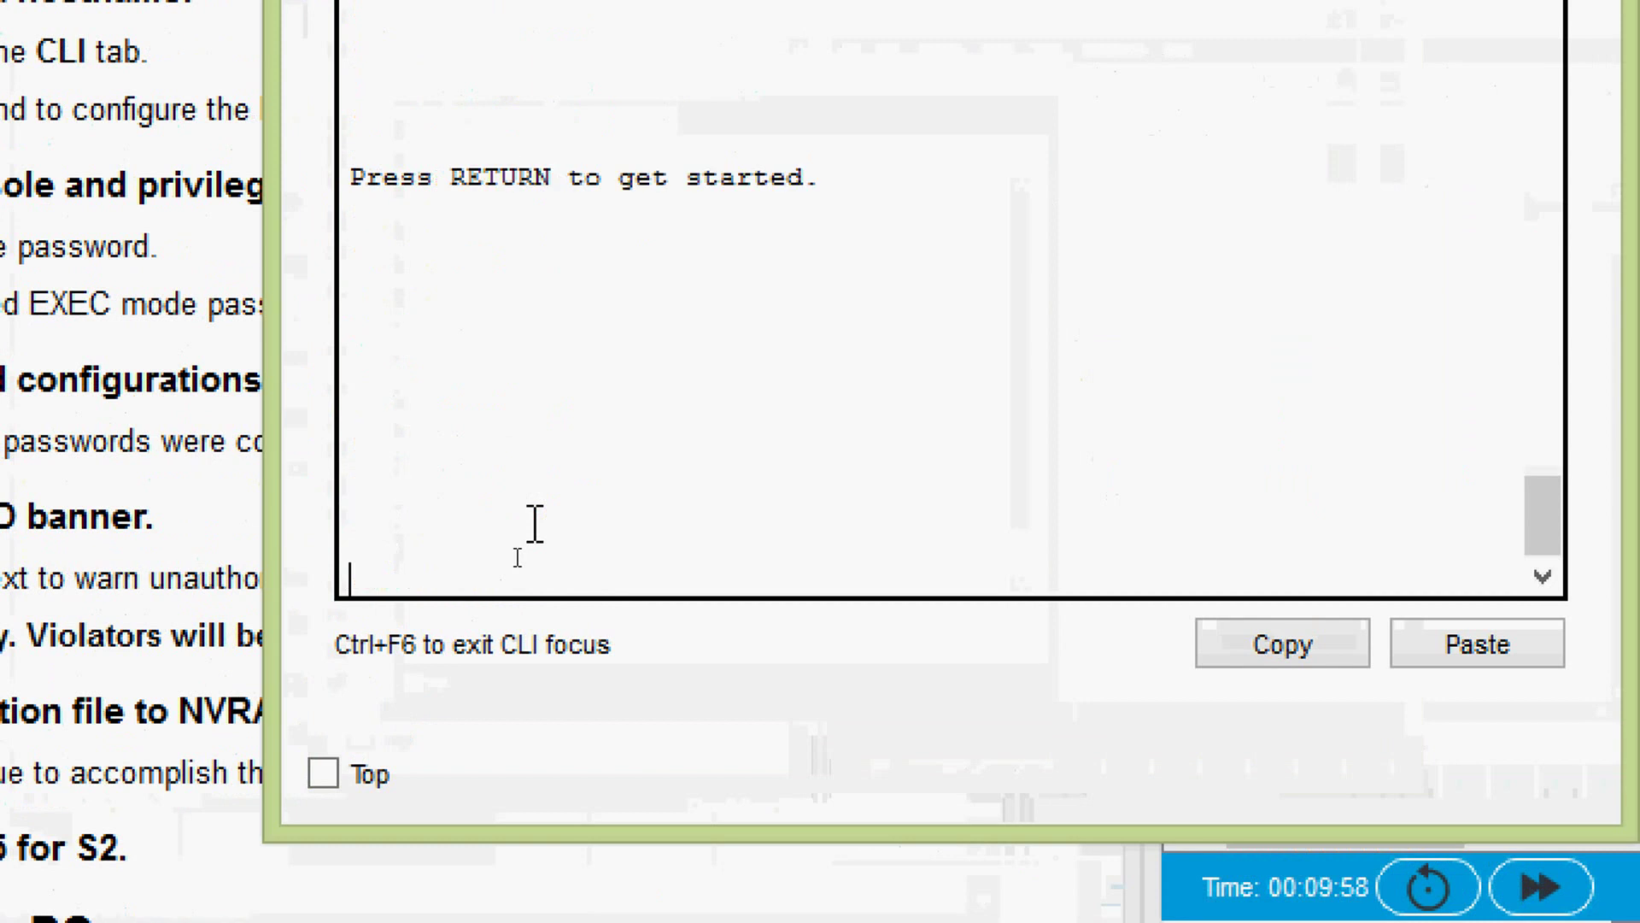
pyautogui.press('Return')
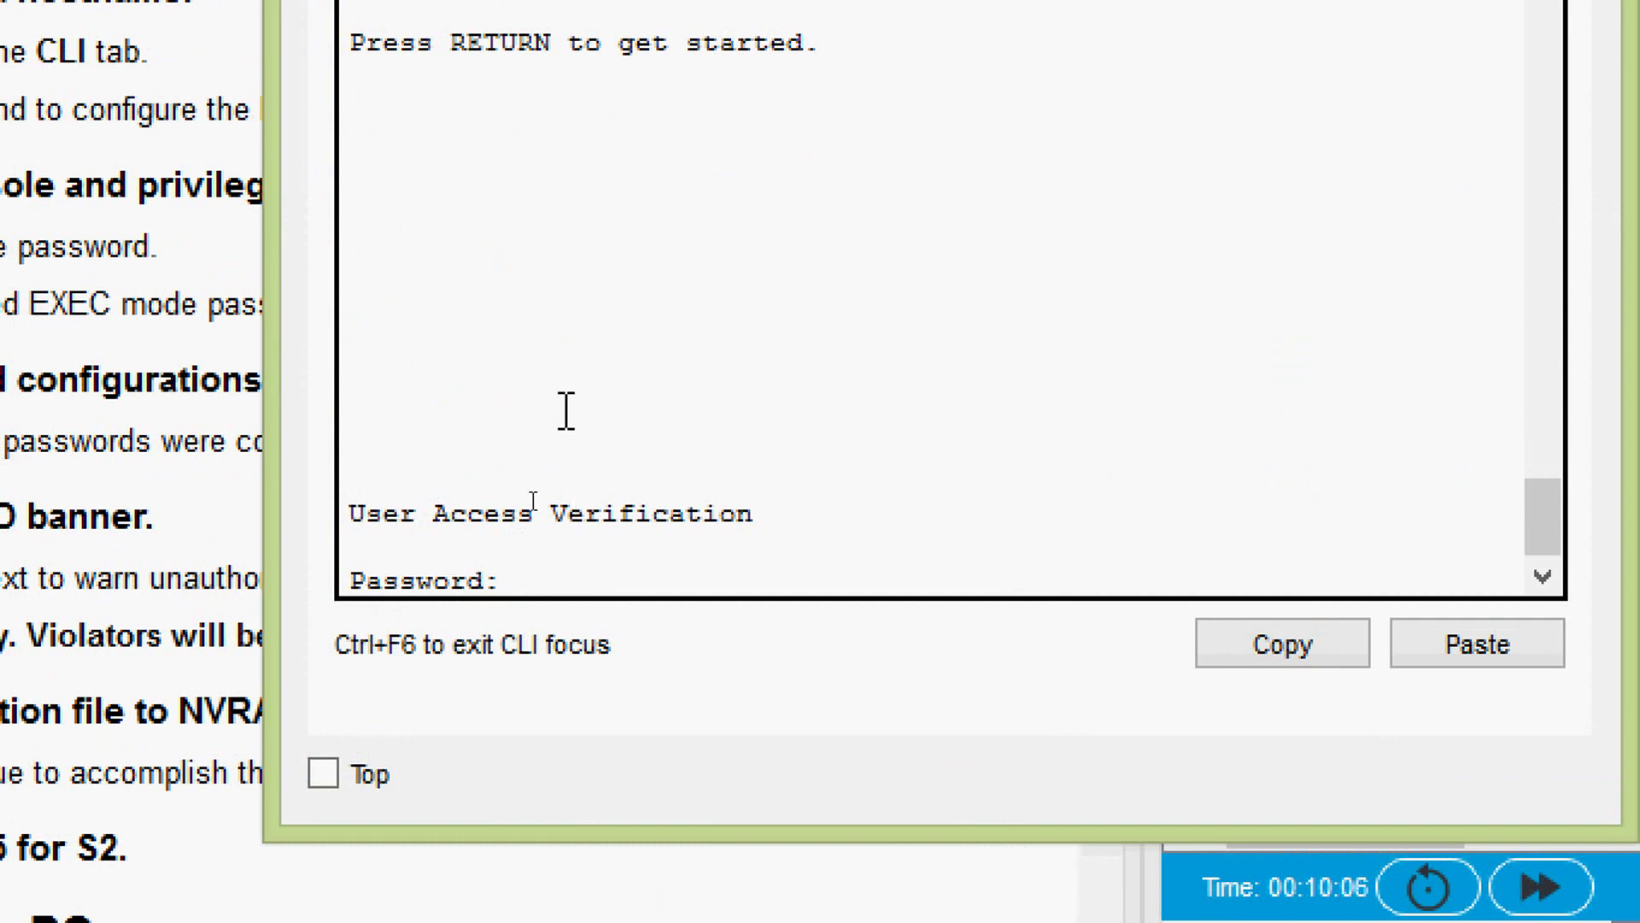
pyautogui.press('Return')
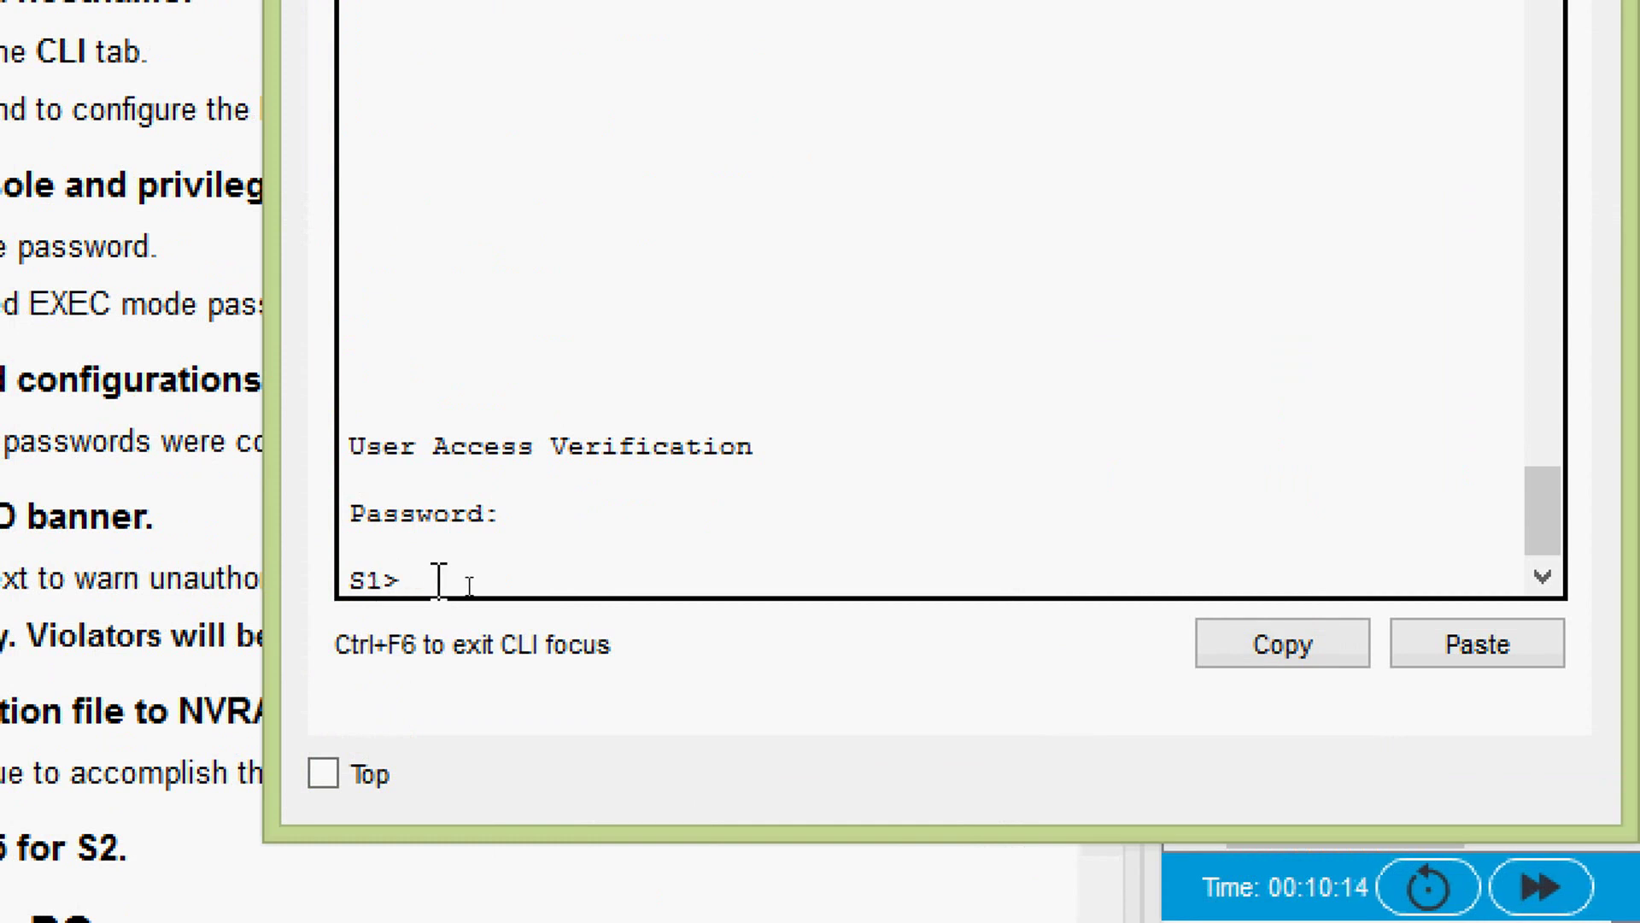
# - Run enable and enter the enable secret to reach privileged mode
pyautogui.write('ena')
pyautogui.press('Tab')
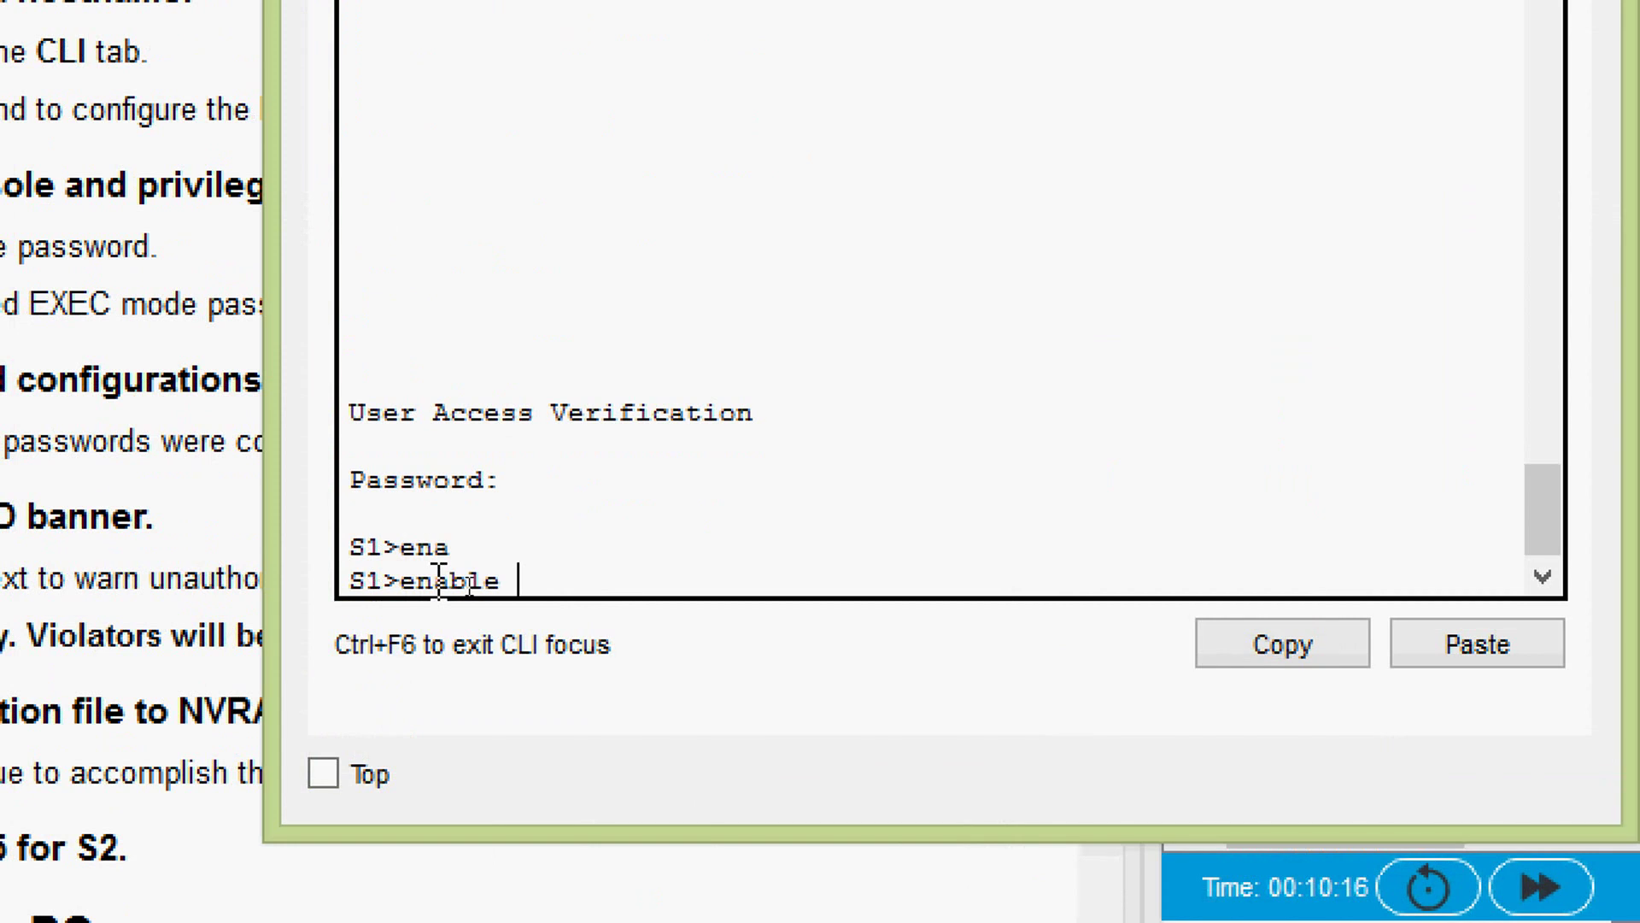
pyautogui.press('Return')
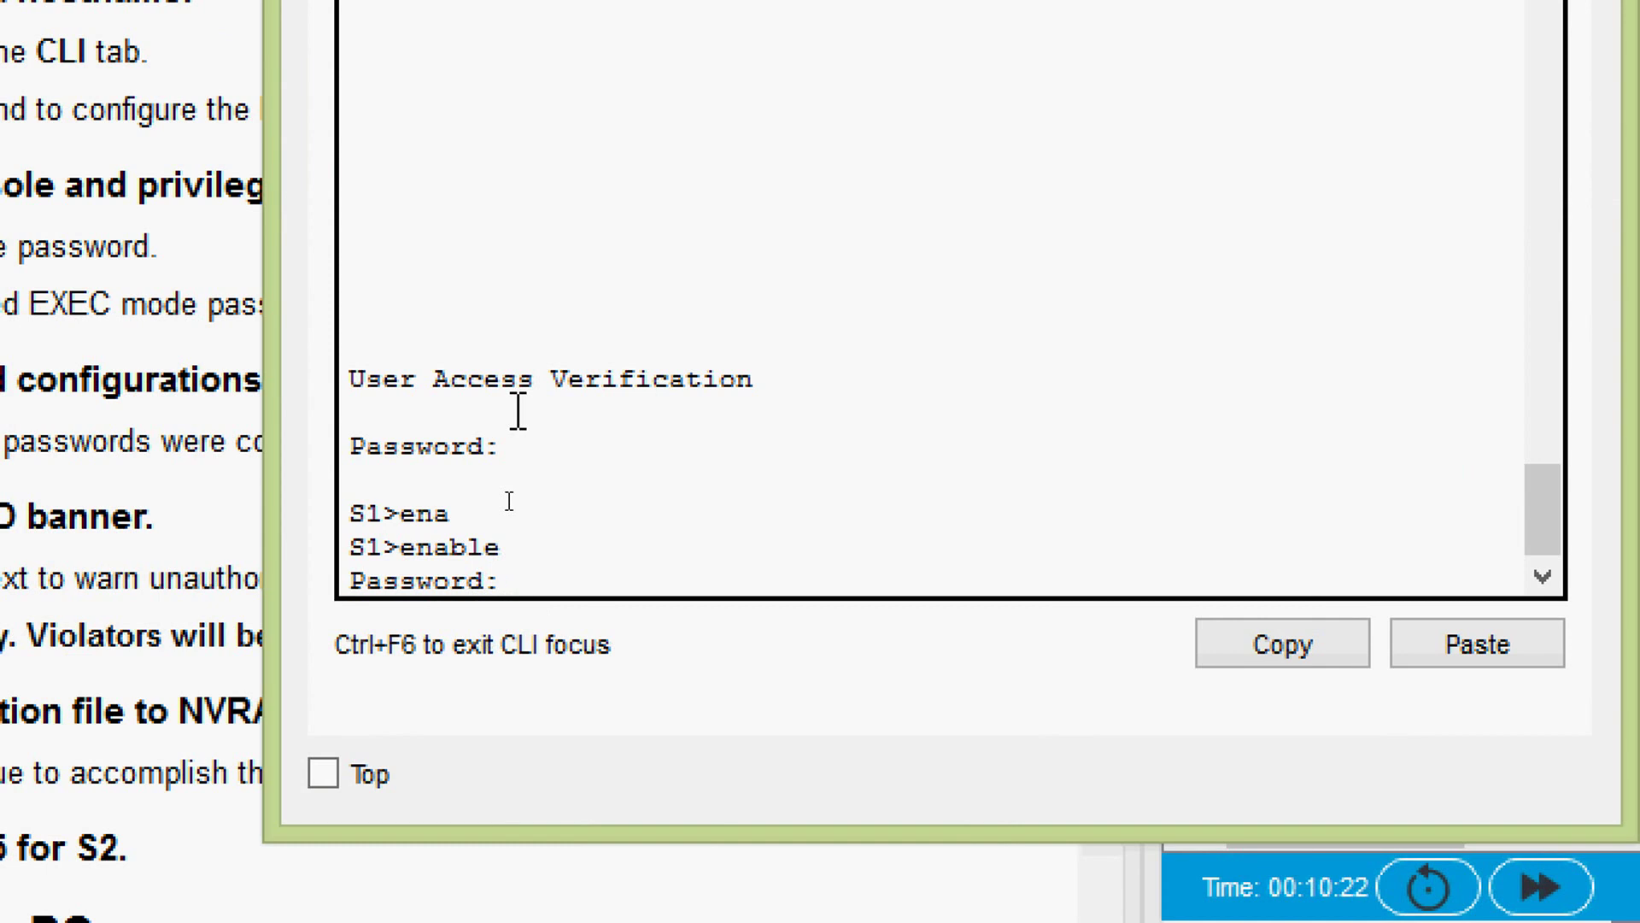
pyautogui.press('Return')
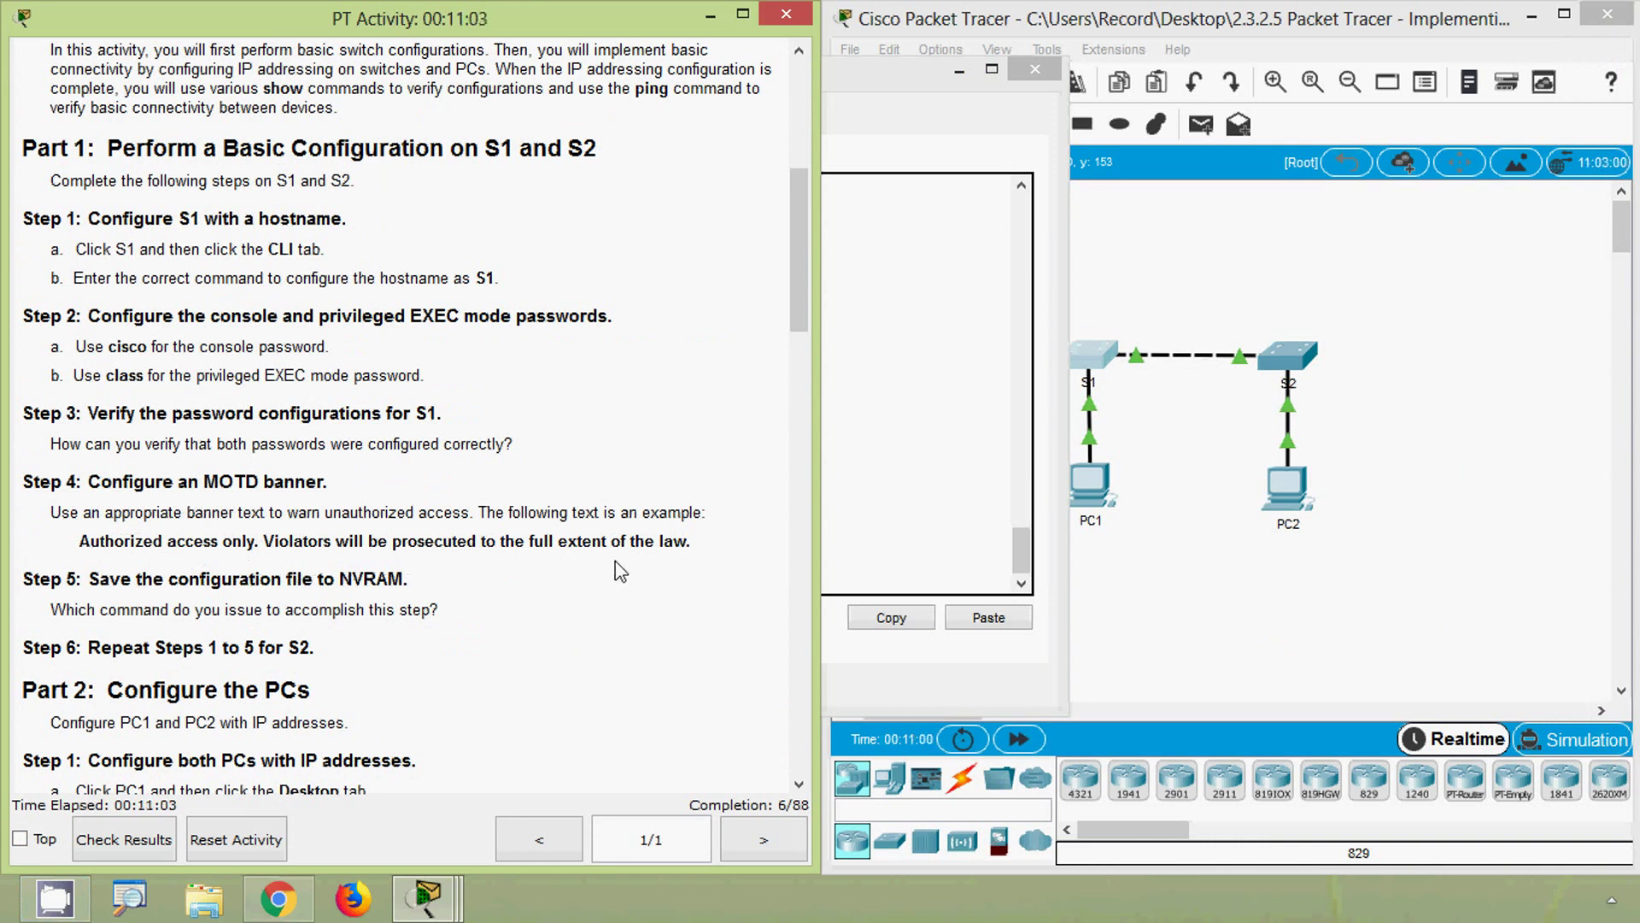
# - Select the example 'Authorized access only...' banner sentence in the activity instructions
pyautogui.moveTo(80, 541); pyautogui.dragTo(690, 541)
pyautogui.hotkey('ctrl', 'c')
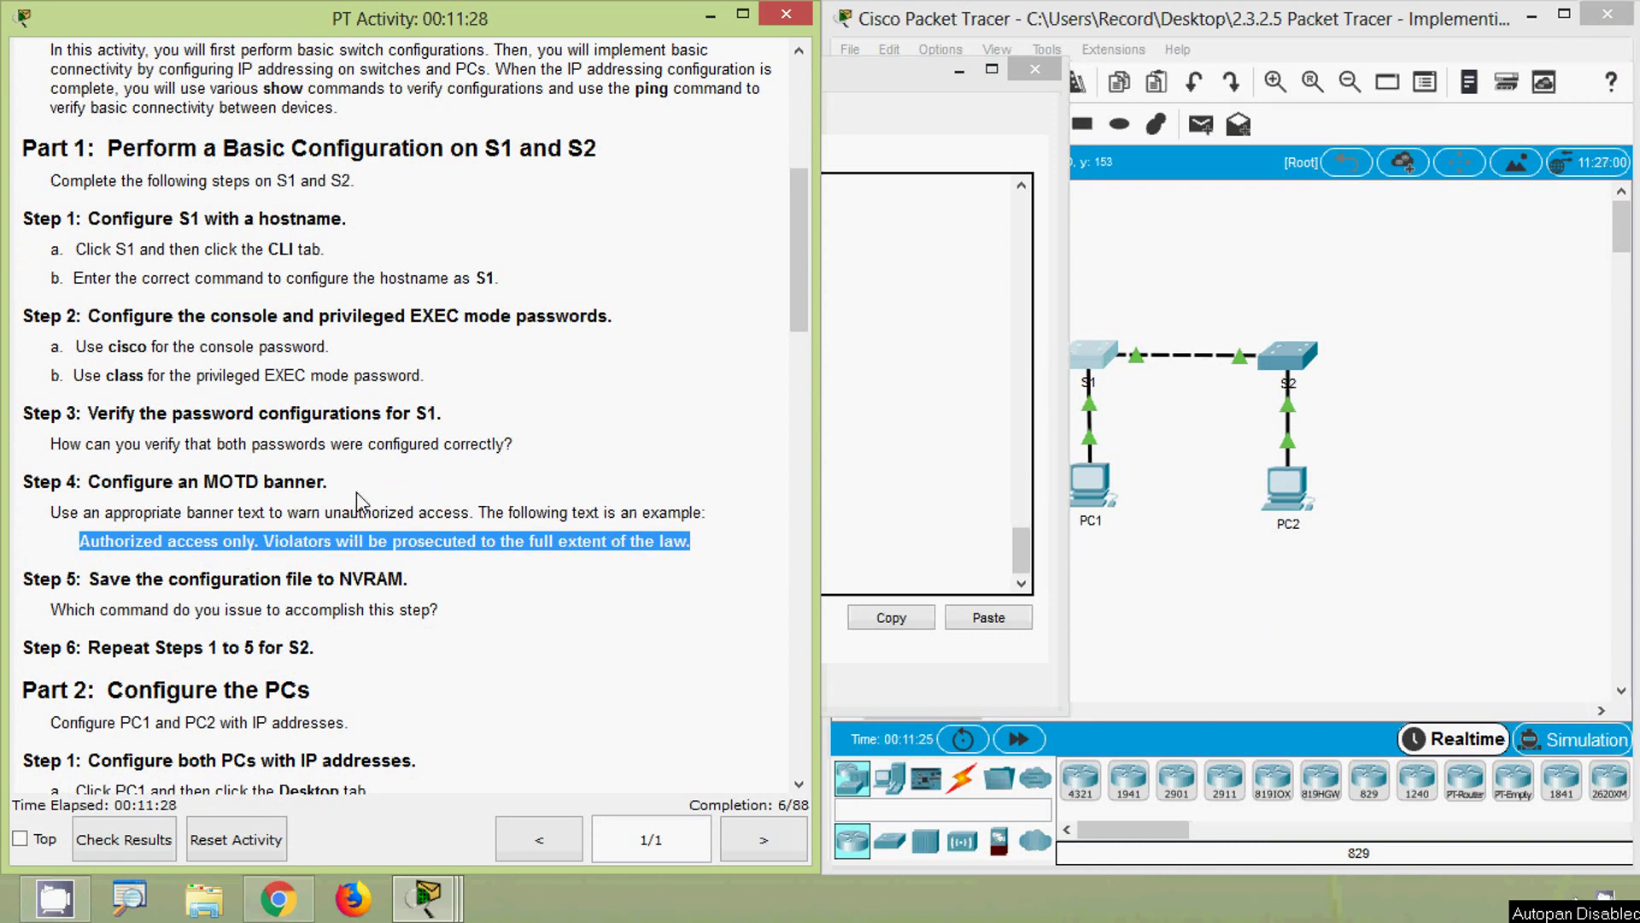
# - Return to S1's terminal and enter global configuration mode with configure terminal
pyautogui.click(861, 452)
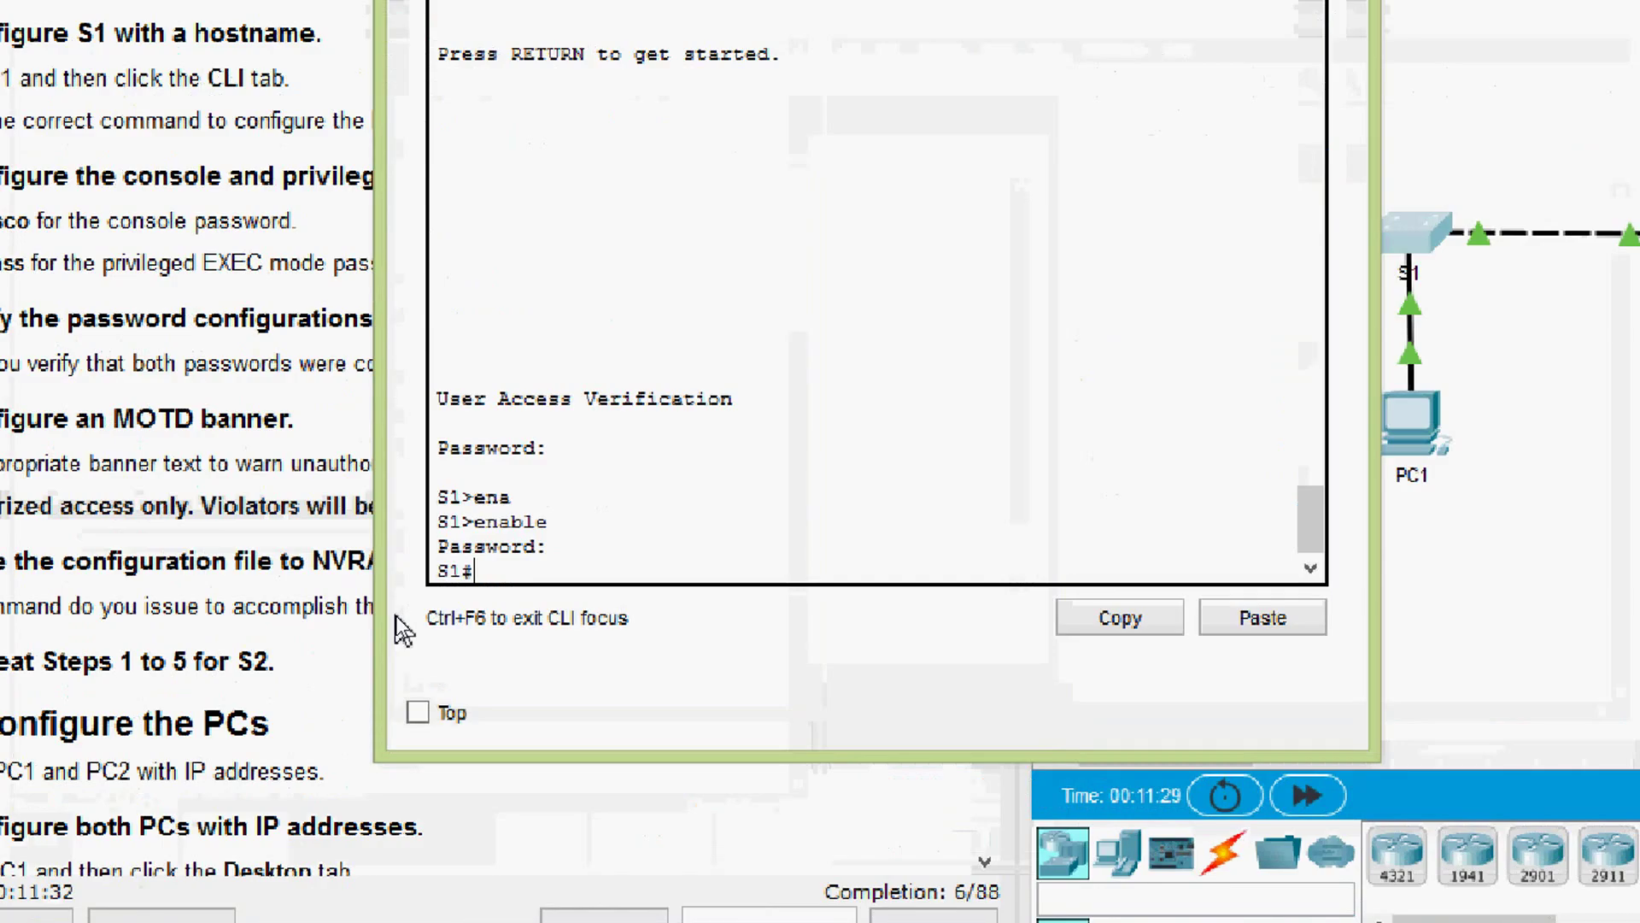
pyautogui.write('conf')
pyautogui.press('Tab')
pyautogui.write('terminal')
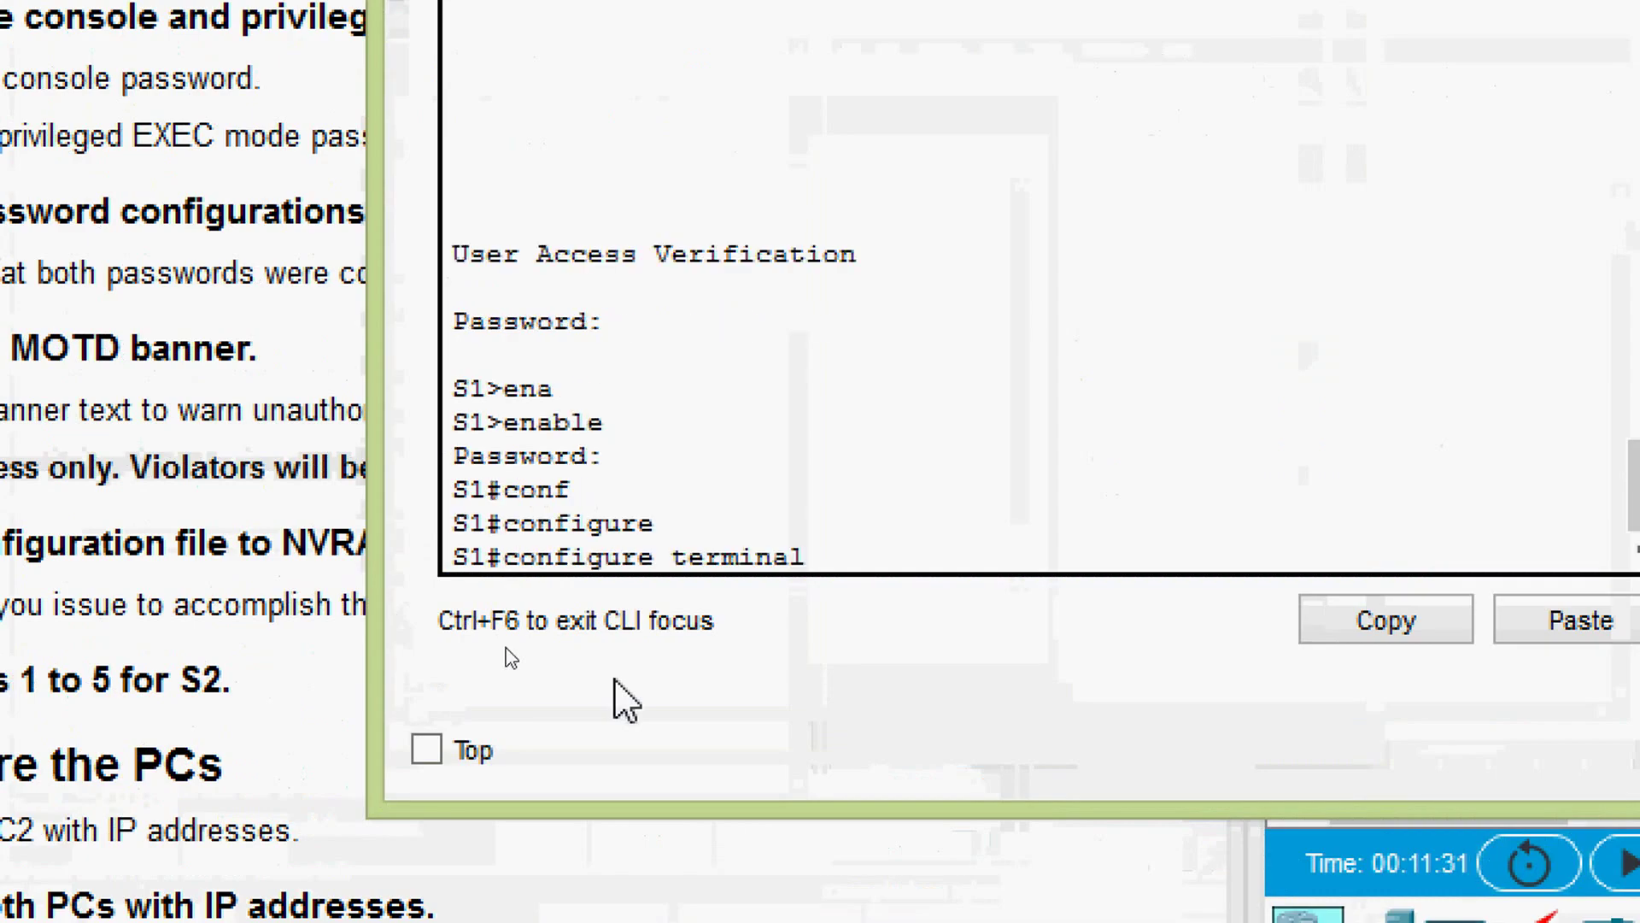
pyautogui.press('Return')
pyautogui.press('Return')
# - Enter banner motd with the pasted 'Authorized access only...' text, delimited by $ on both sides
pyautogui.write('ban')
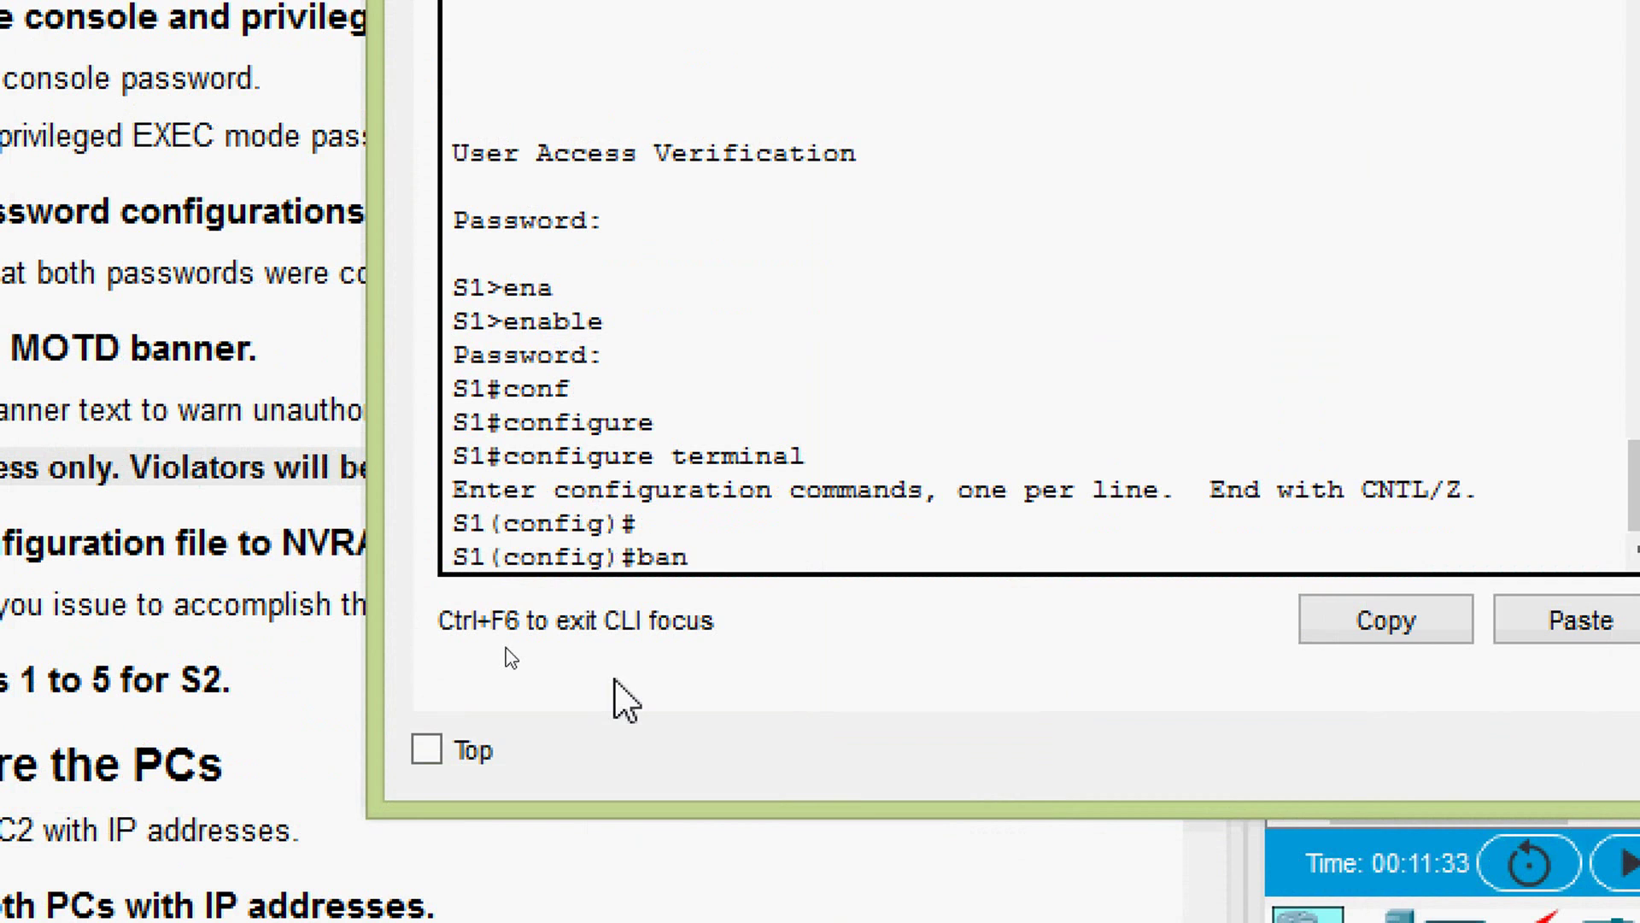
pyautogui.press('Tab')
pyautogui.write('mo')
pyautogui.press('Tab')
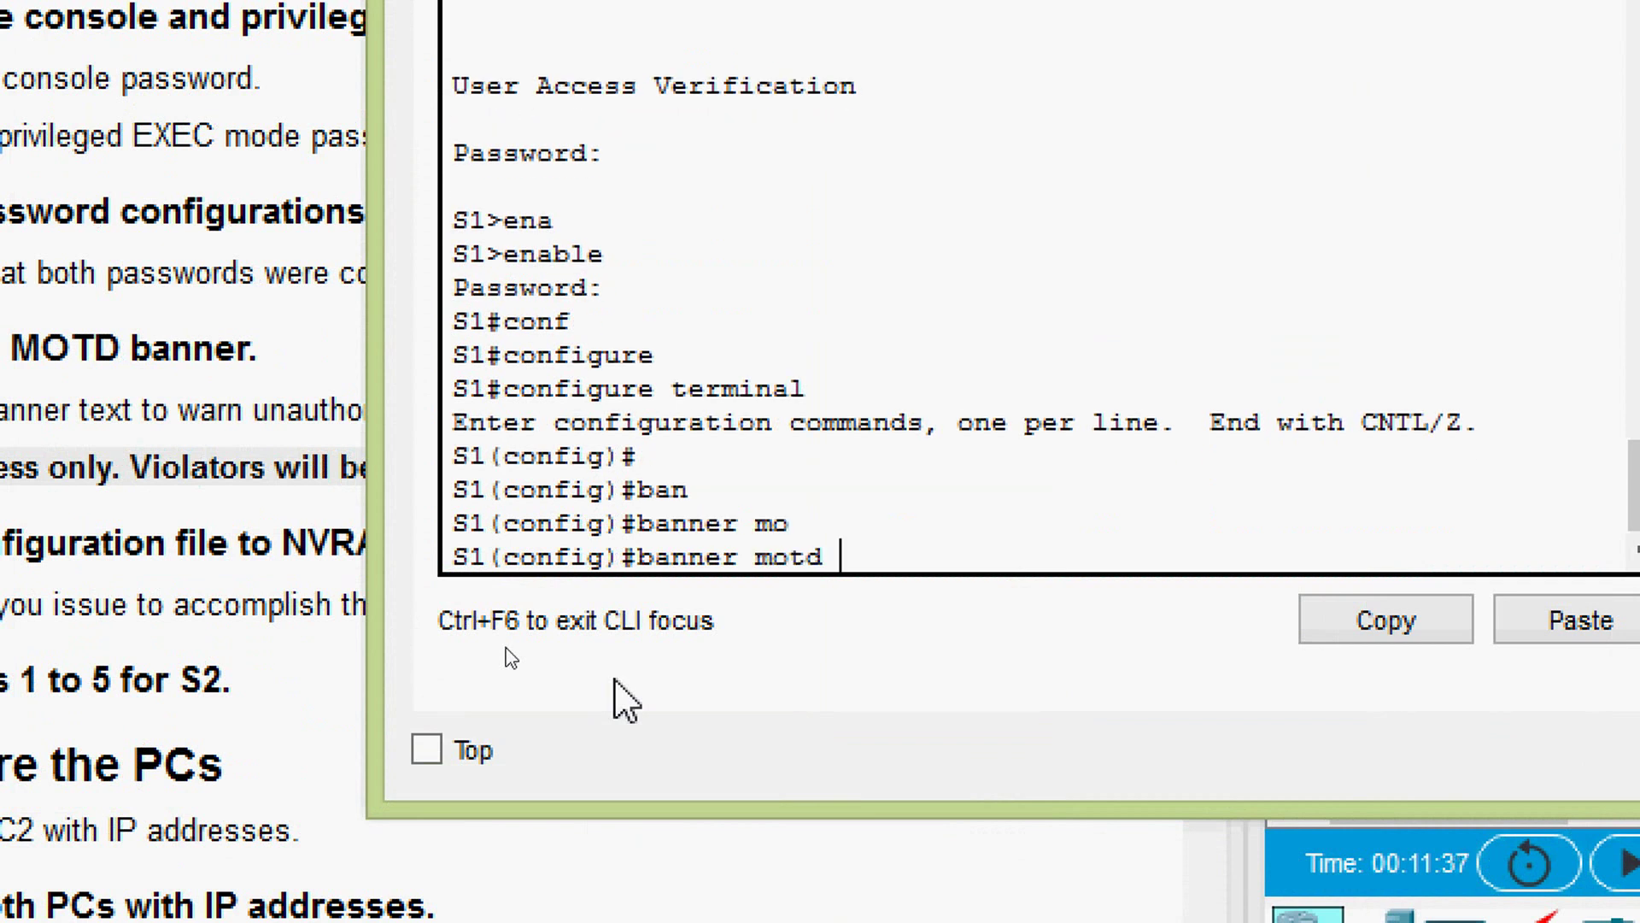
pyautogui.write('$')
pyautogui.rightClick(917, 551)
pyautogui.click(969, 628)
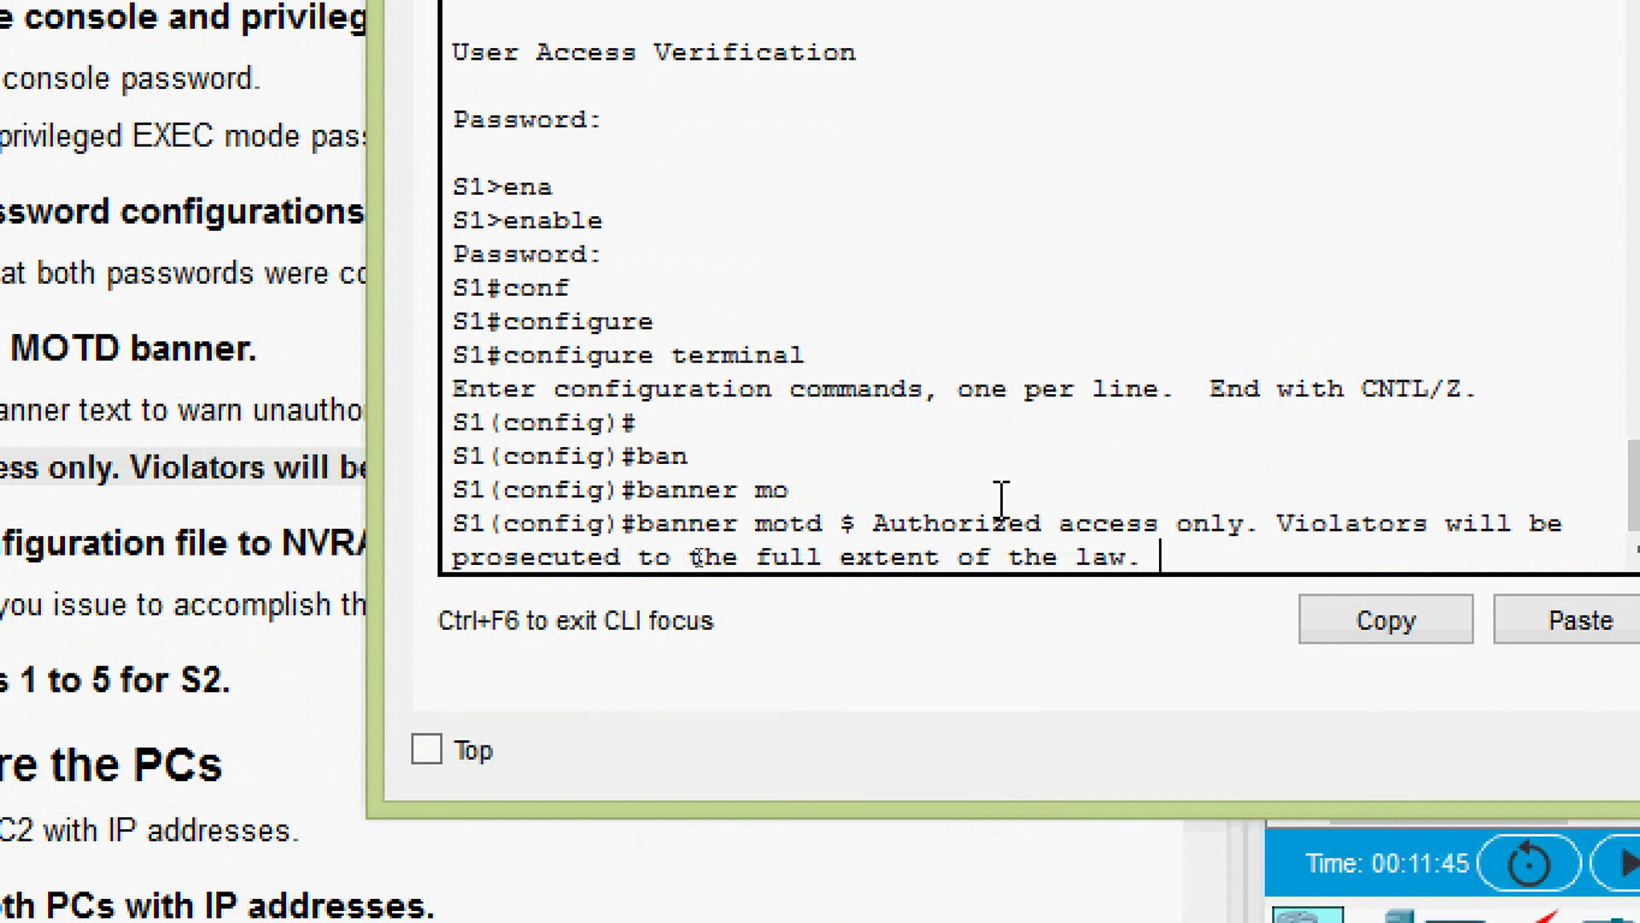
pyautogui.write('$')
pyautogui.press('Return')
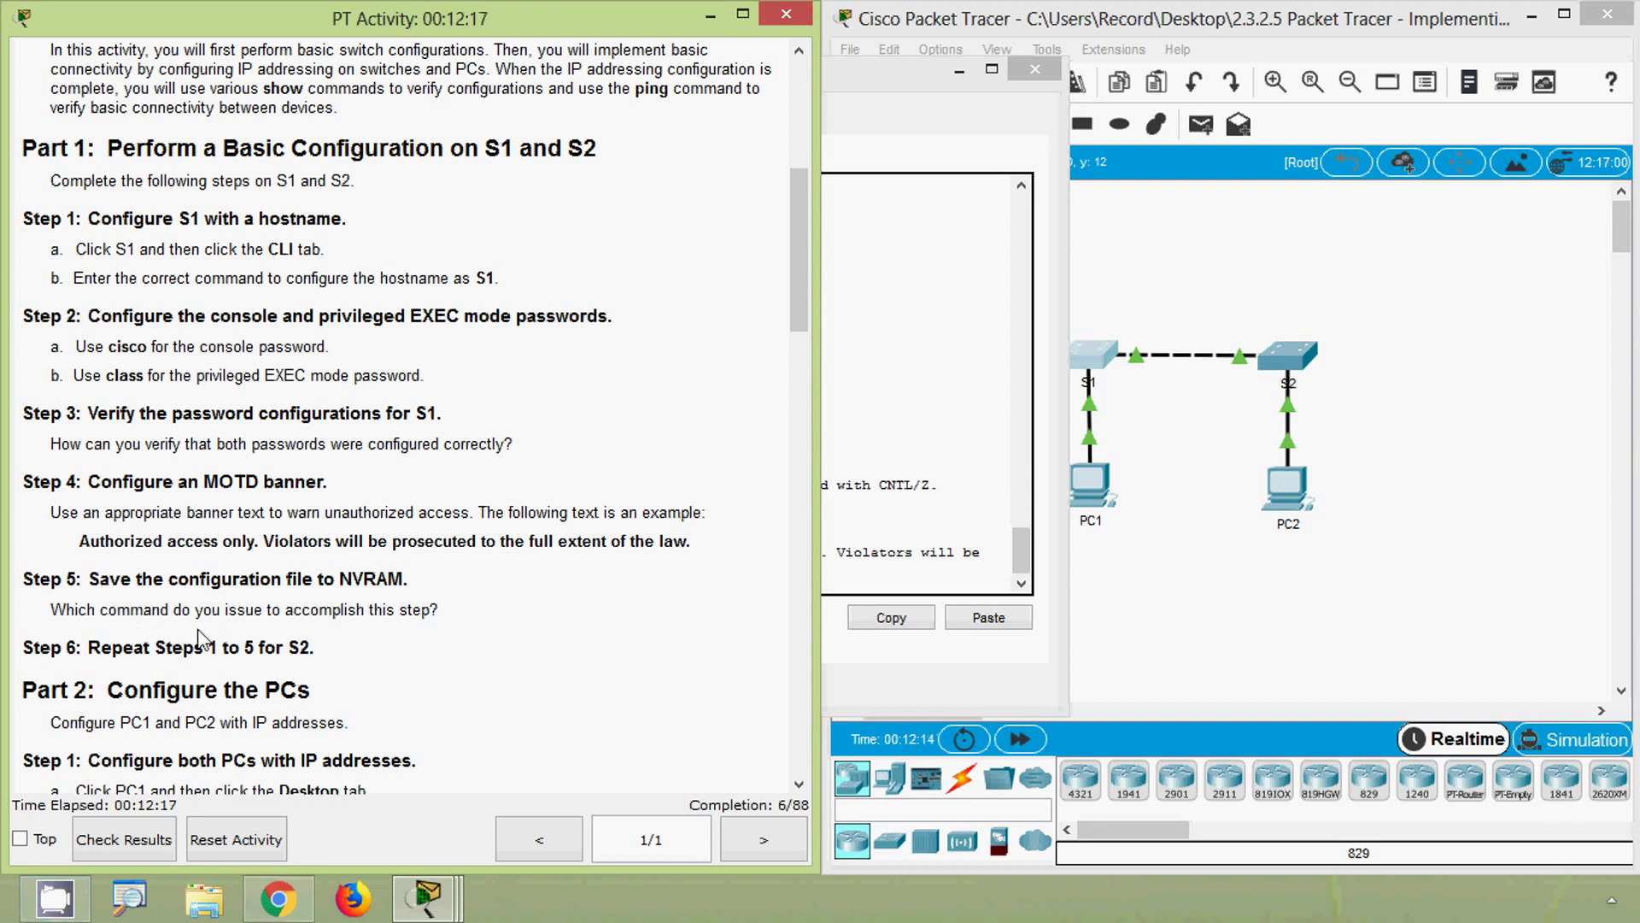
# - Exit to the privileged prompt and run copy running-config startup-config, accepting the default filename
pyautogui.click(823, 540)
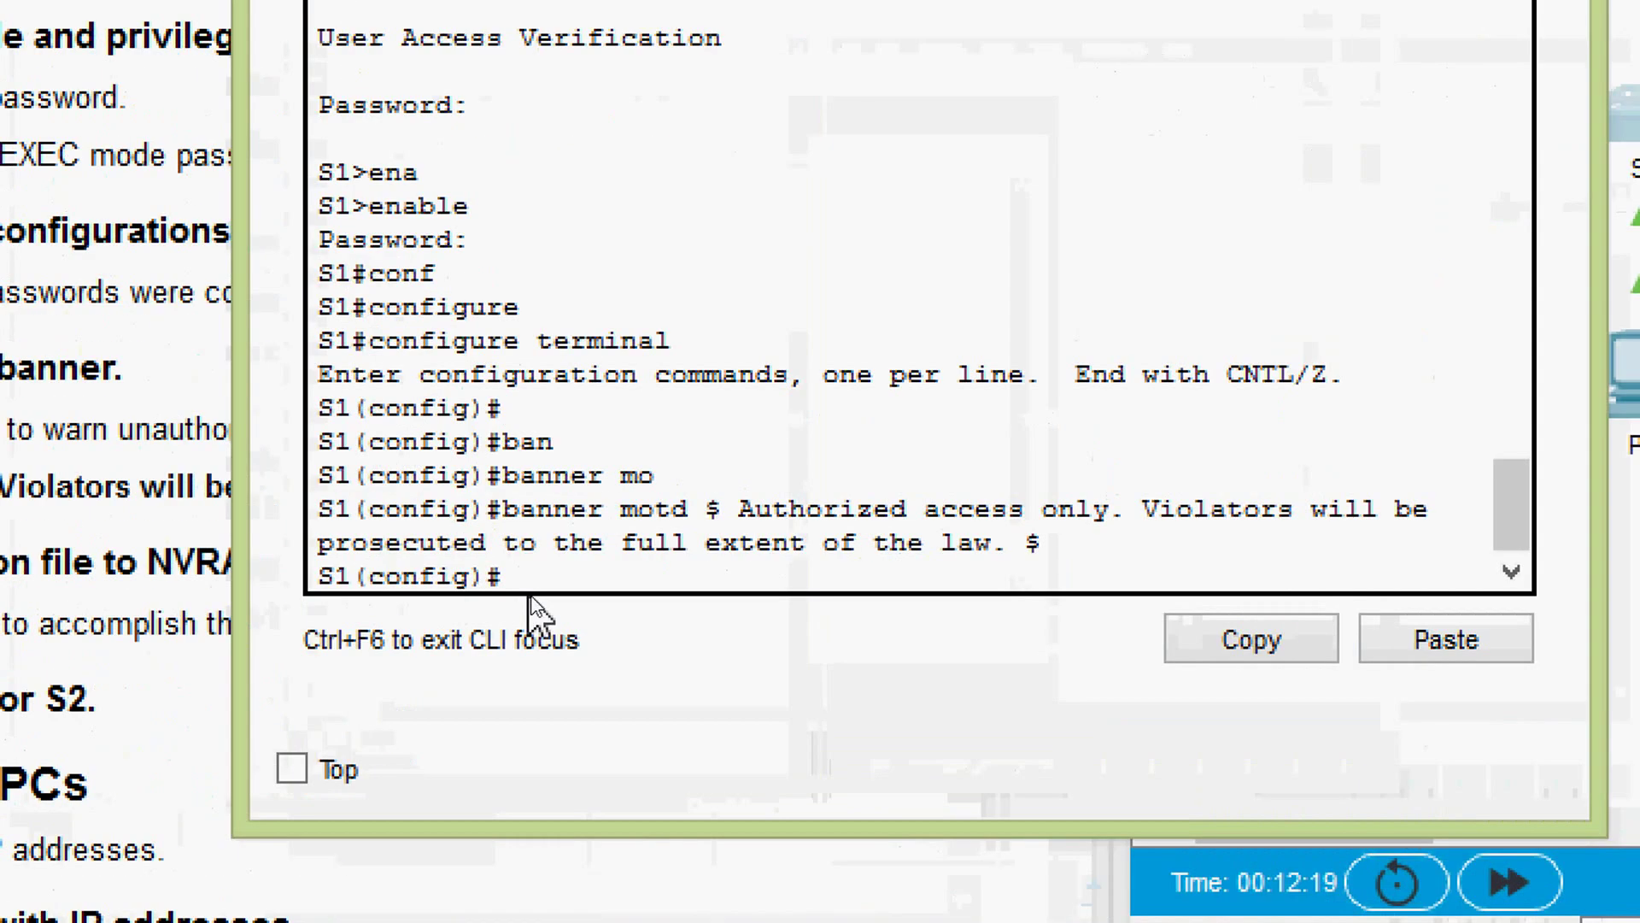
pyautogui.write('exit')
pyautogui.press('Return')
pyautogui.press('Return')
pyautogui.press('Return')
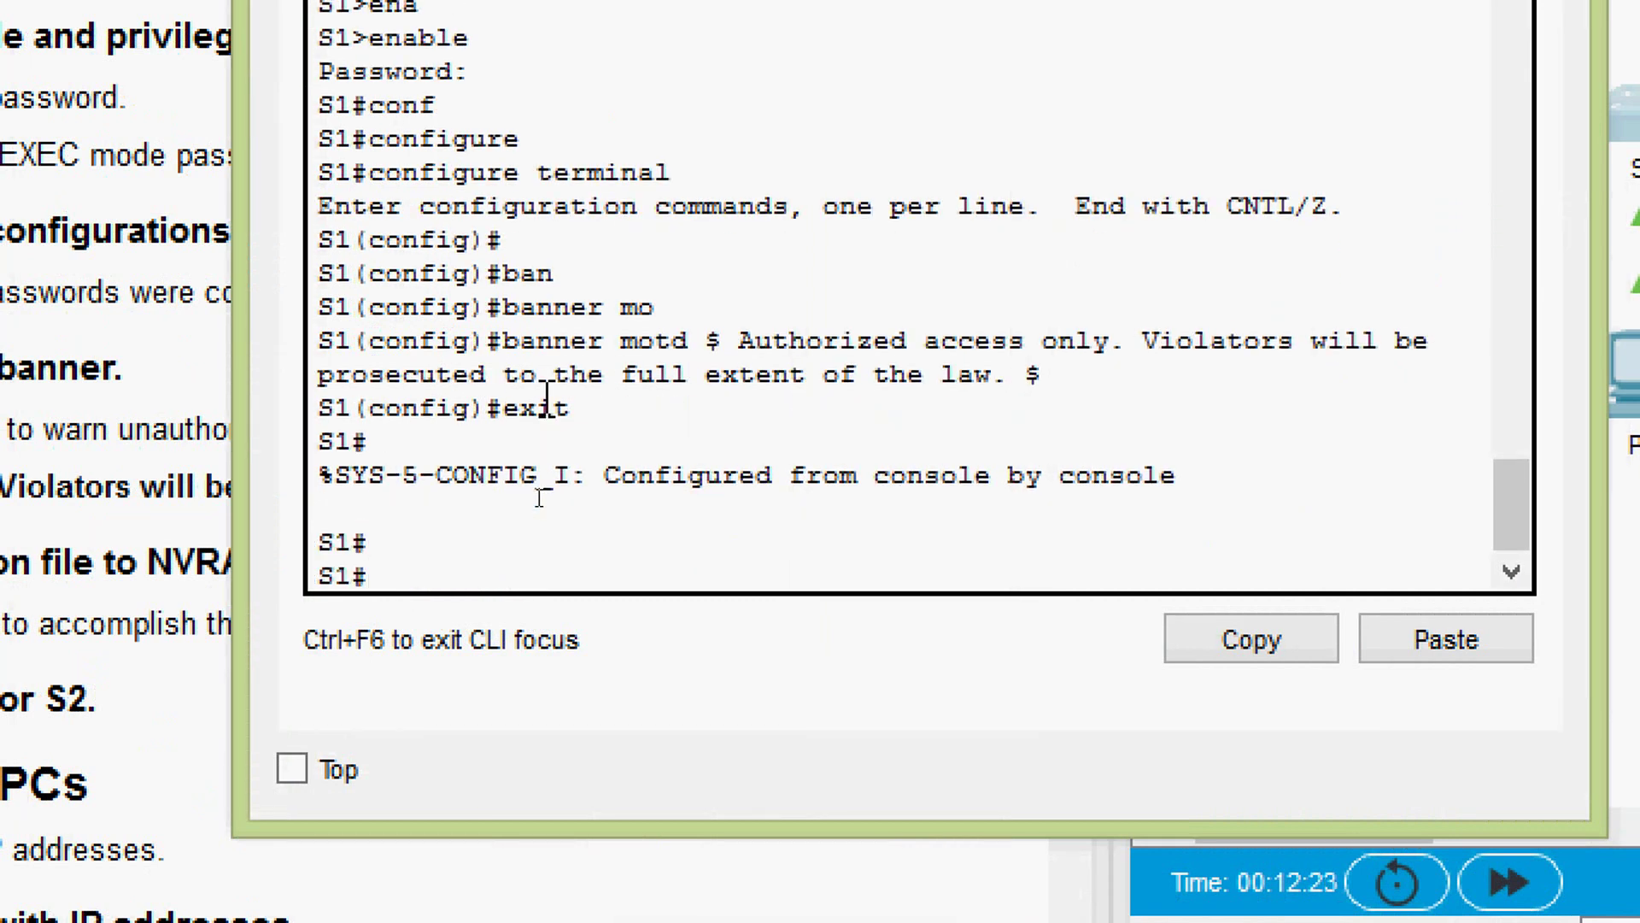
pyautogui.write('cop')
pyautogui.press('Tab')
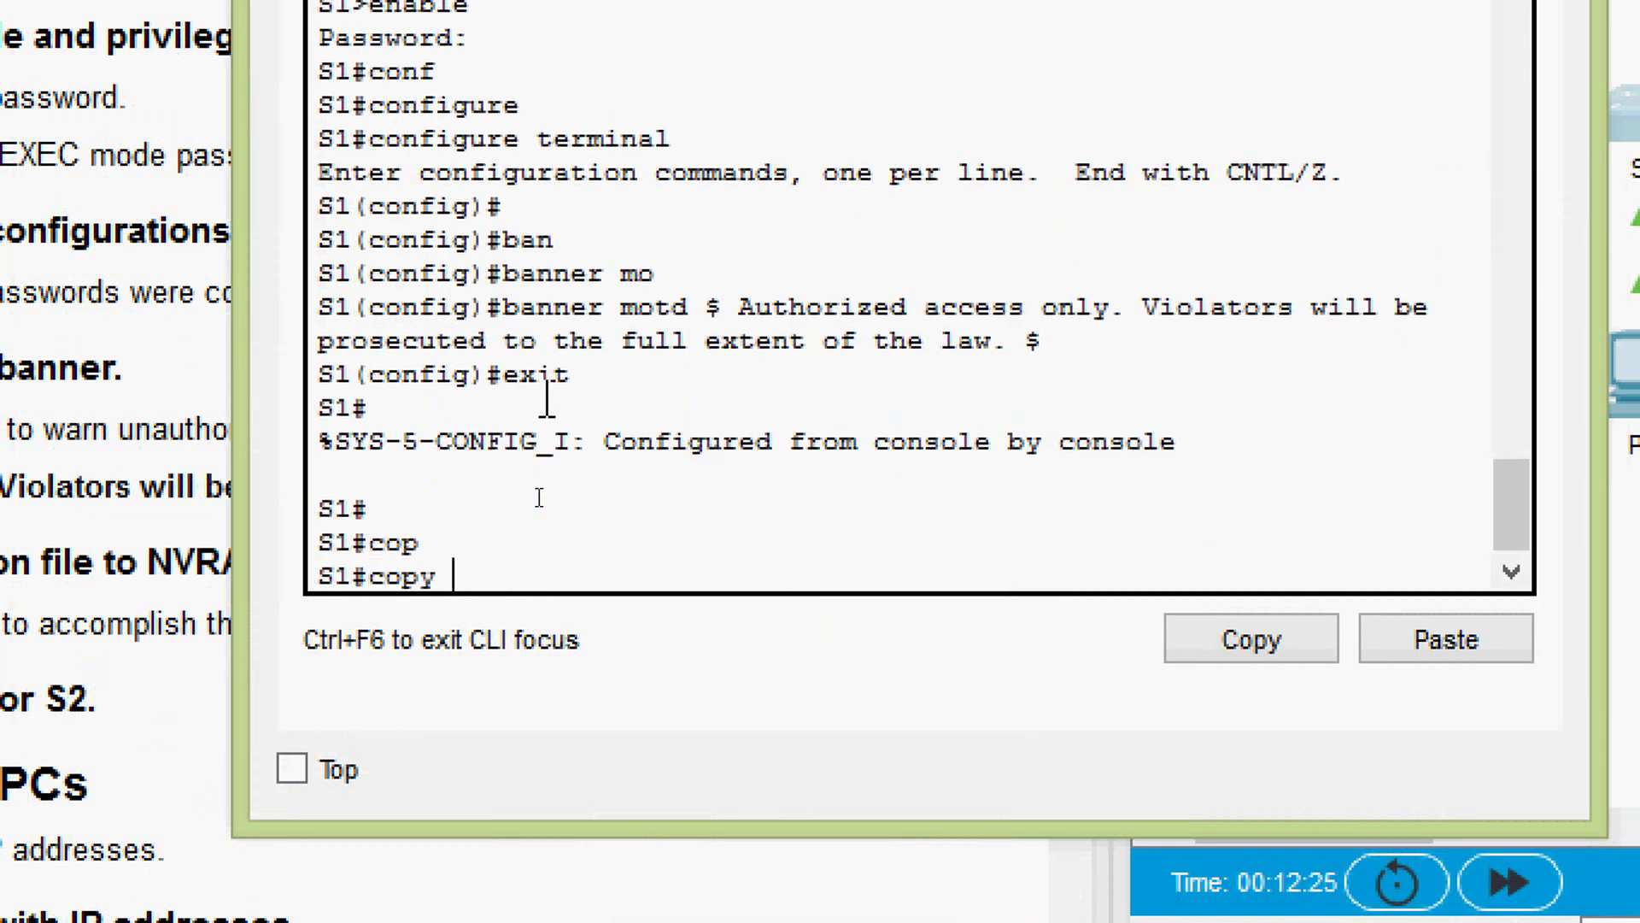
pyautogui.write('r')
pyautogui.press('Tab')
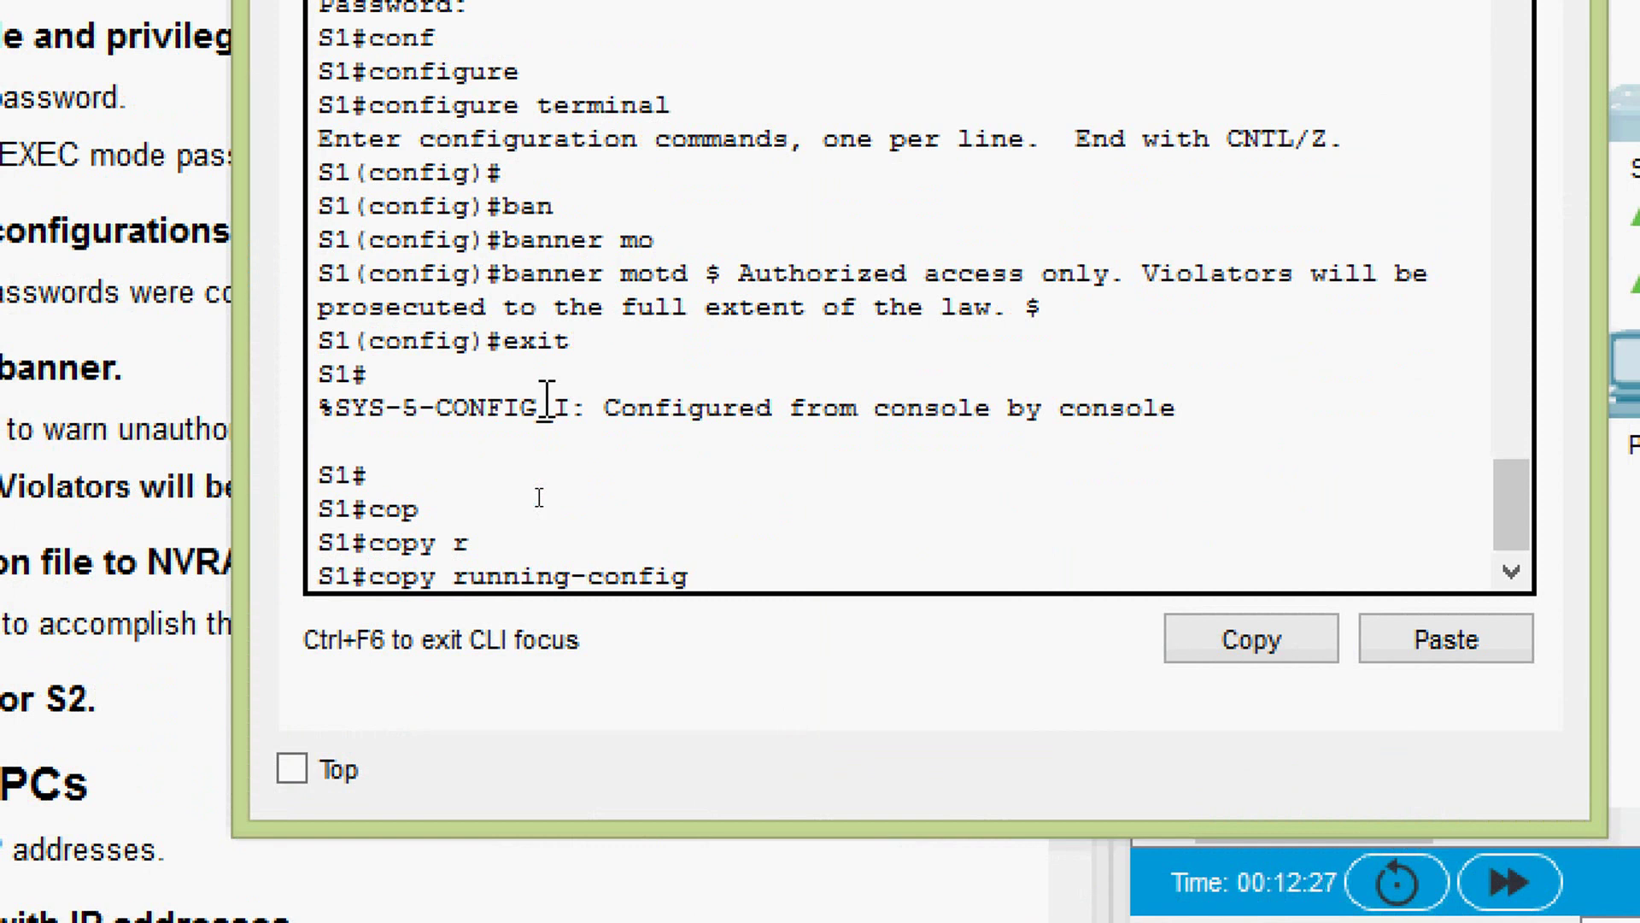
pyautogui.write('st')
pyautogui.press('Tab')
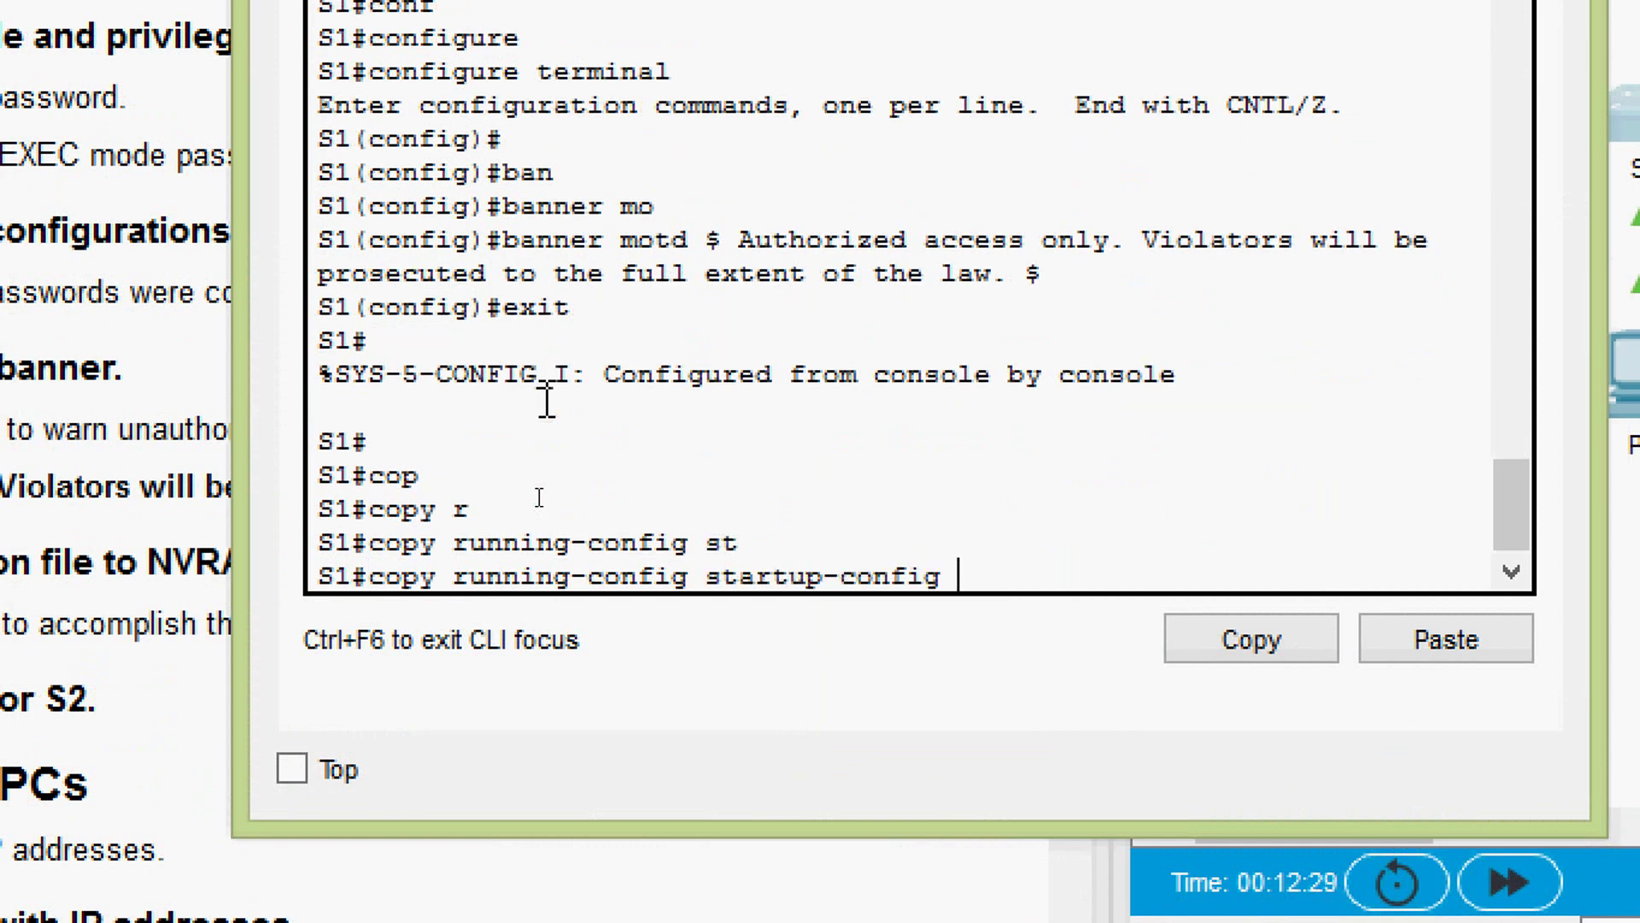
pyautogui.press('Return')
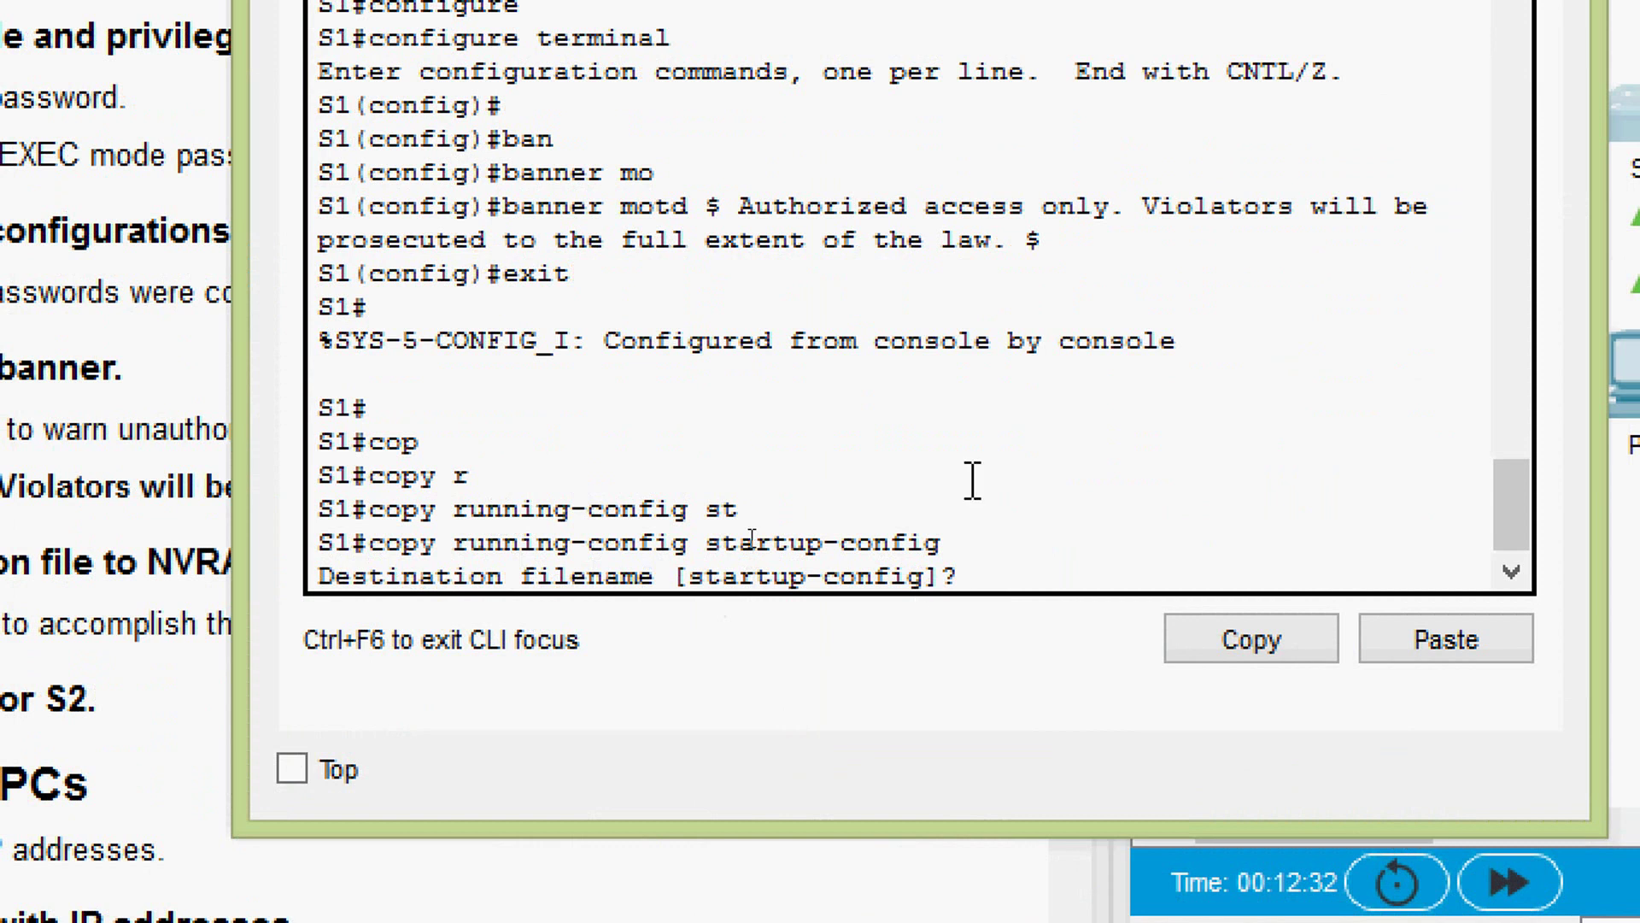
pyautogui.press('Return')
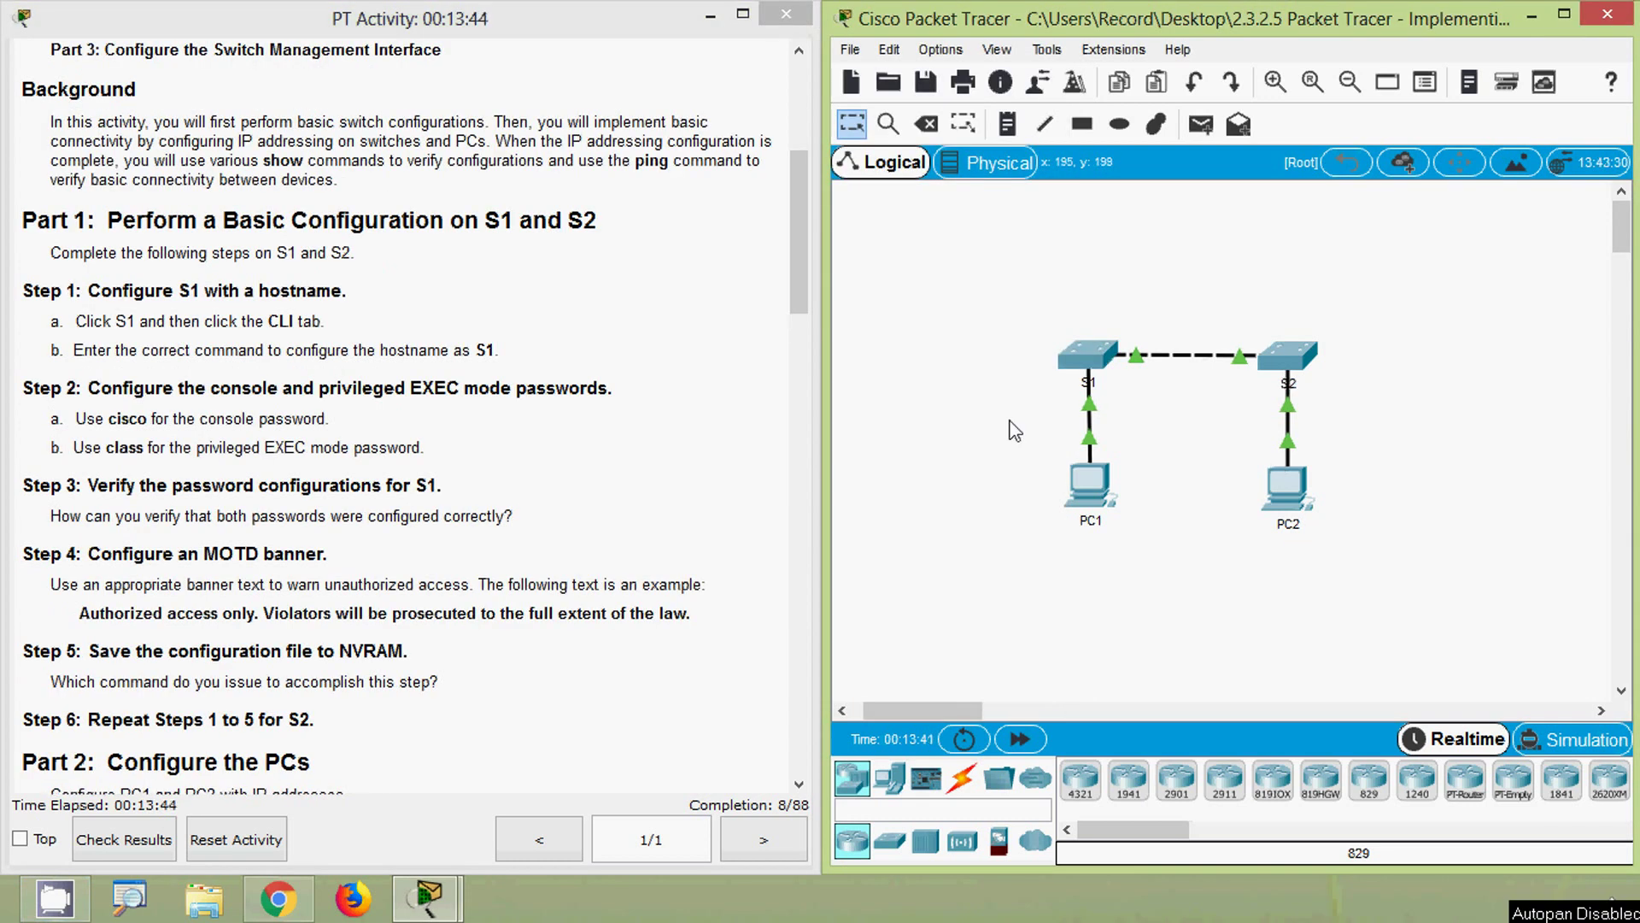
# - Open S2's CLI, move its window aside, and enter privileged EXEC mode with enable
pyautogui.click(1282, 364)
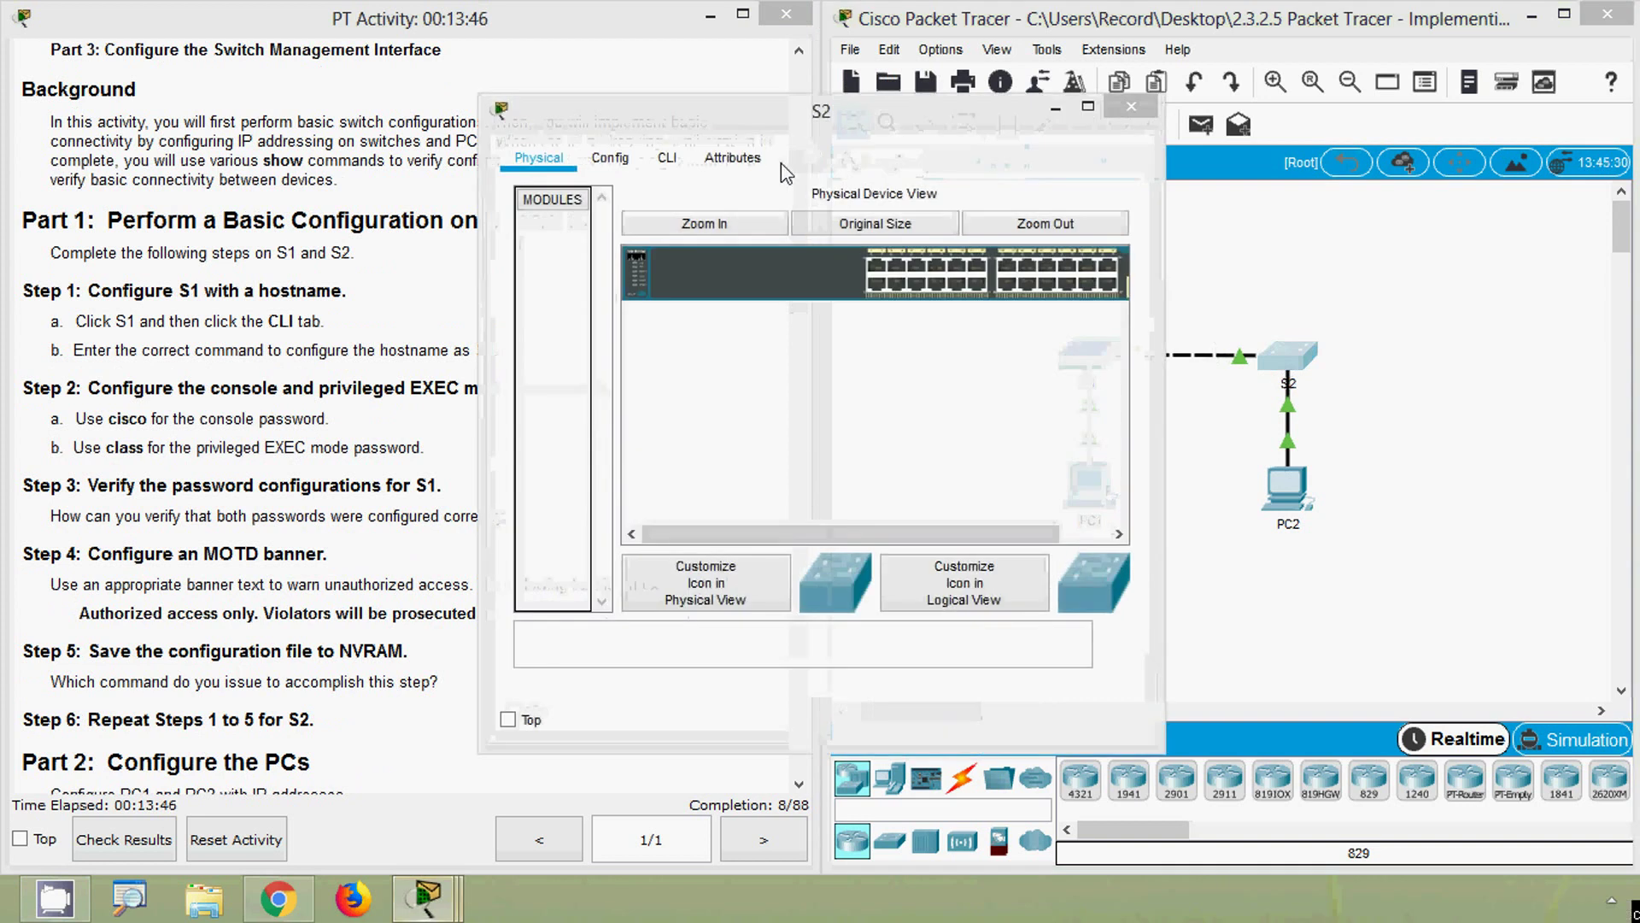
pyautogui.click(674, 160)
pyautogui.moveTo(674, 130); pyautogui.dragTo(1176, 80)
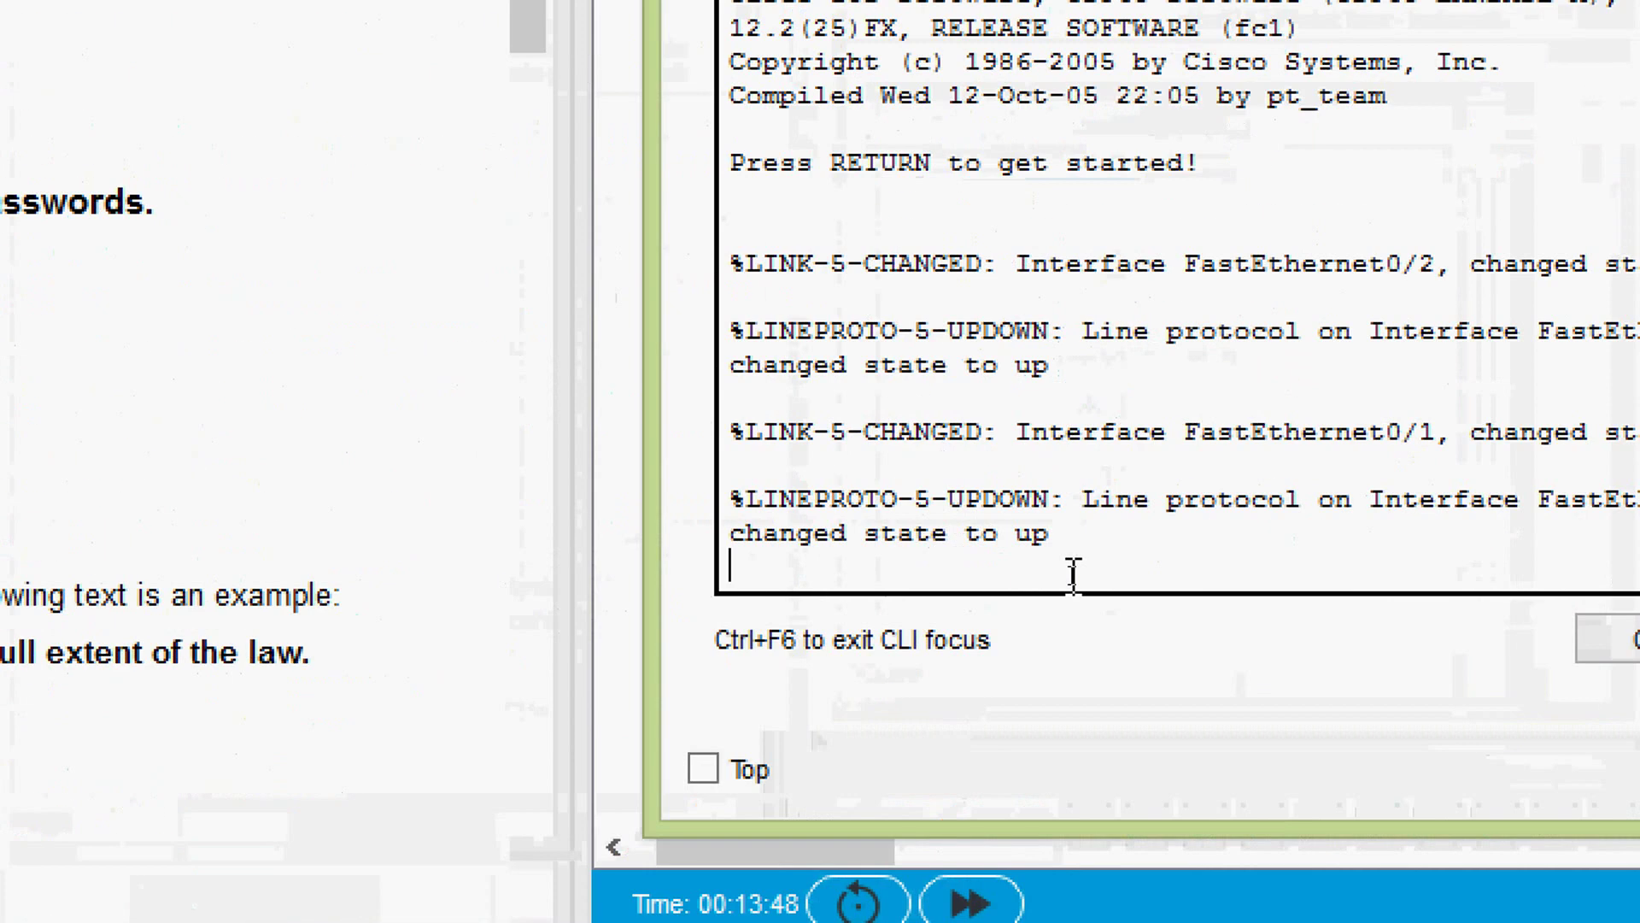
pyautogui.press('Return')
pyautogui.write('ena')
pyautogui.press('Tab')
pyautogui.press('Return')
# - Enter configure terminal and set the hostname to S2
pyautogui.write('co')
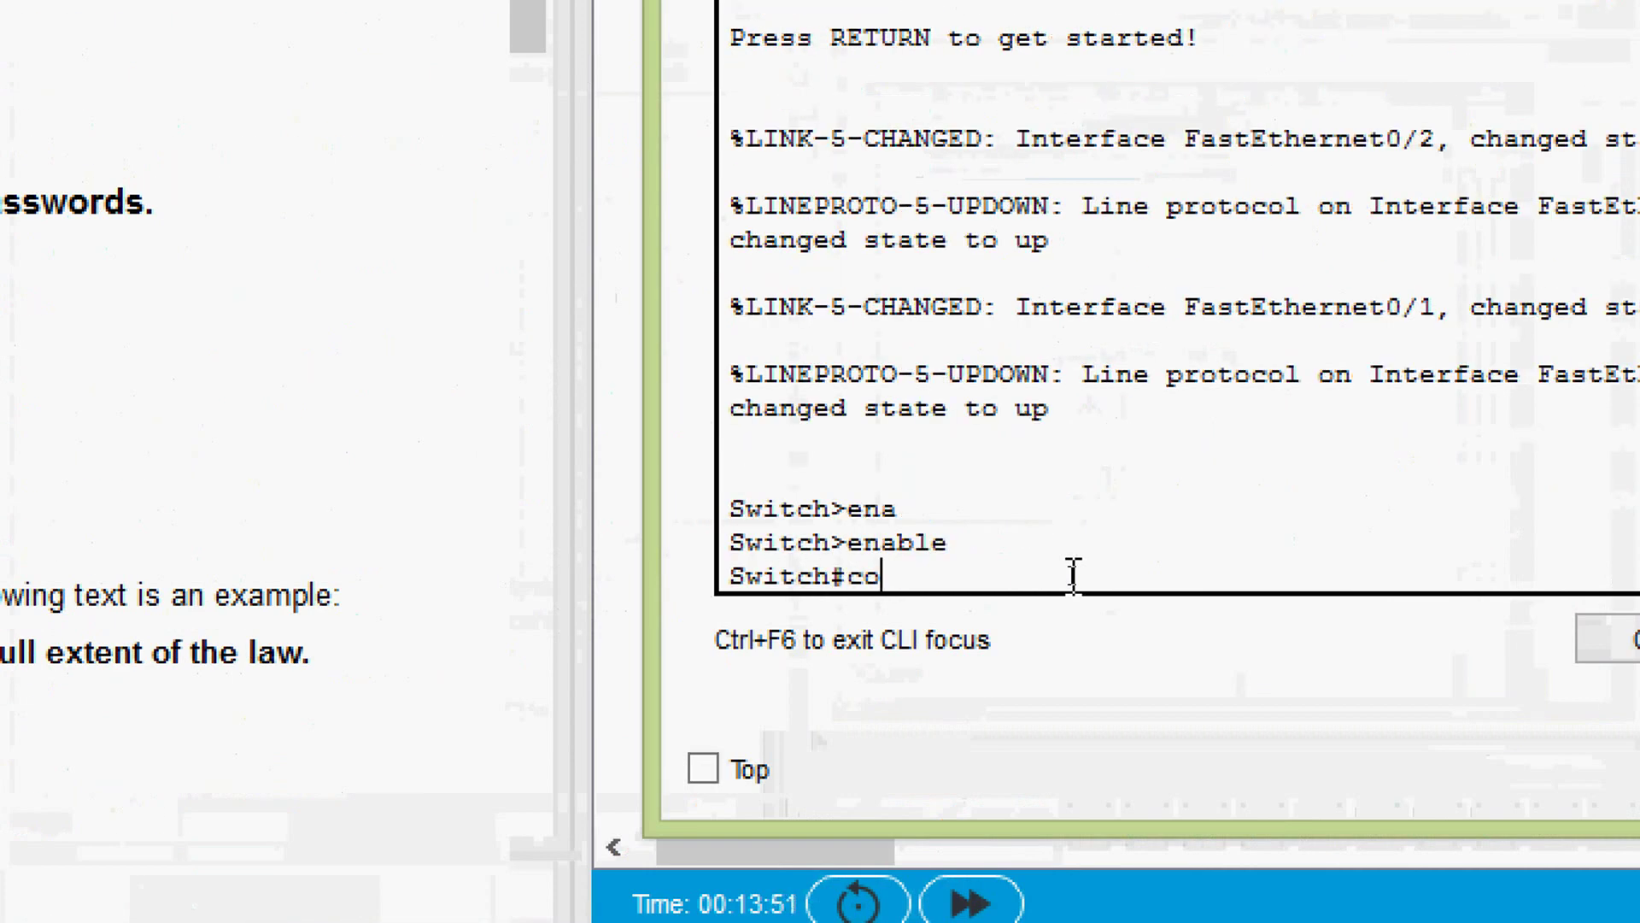
pyautogui.write('nf')
pyautogui.press('Tab')
pyautogui.write('terminal')
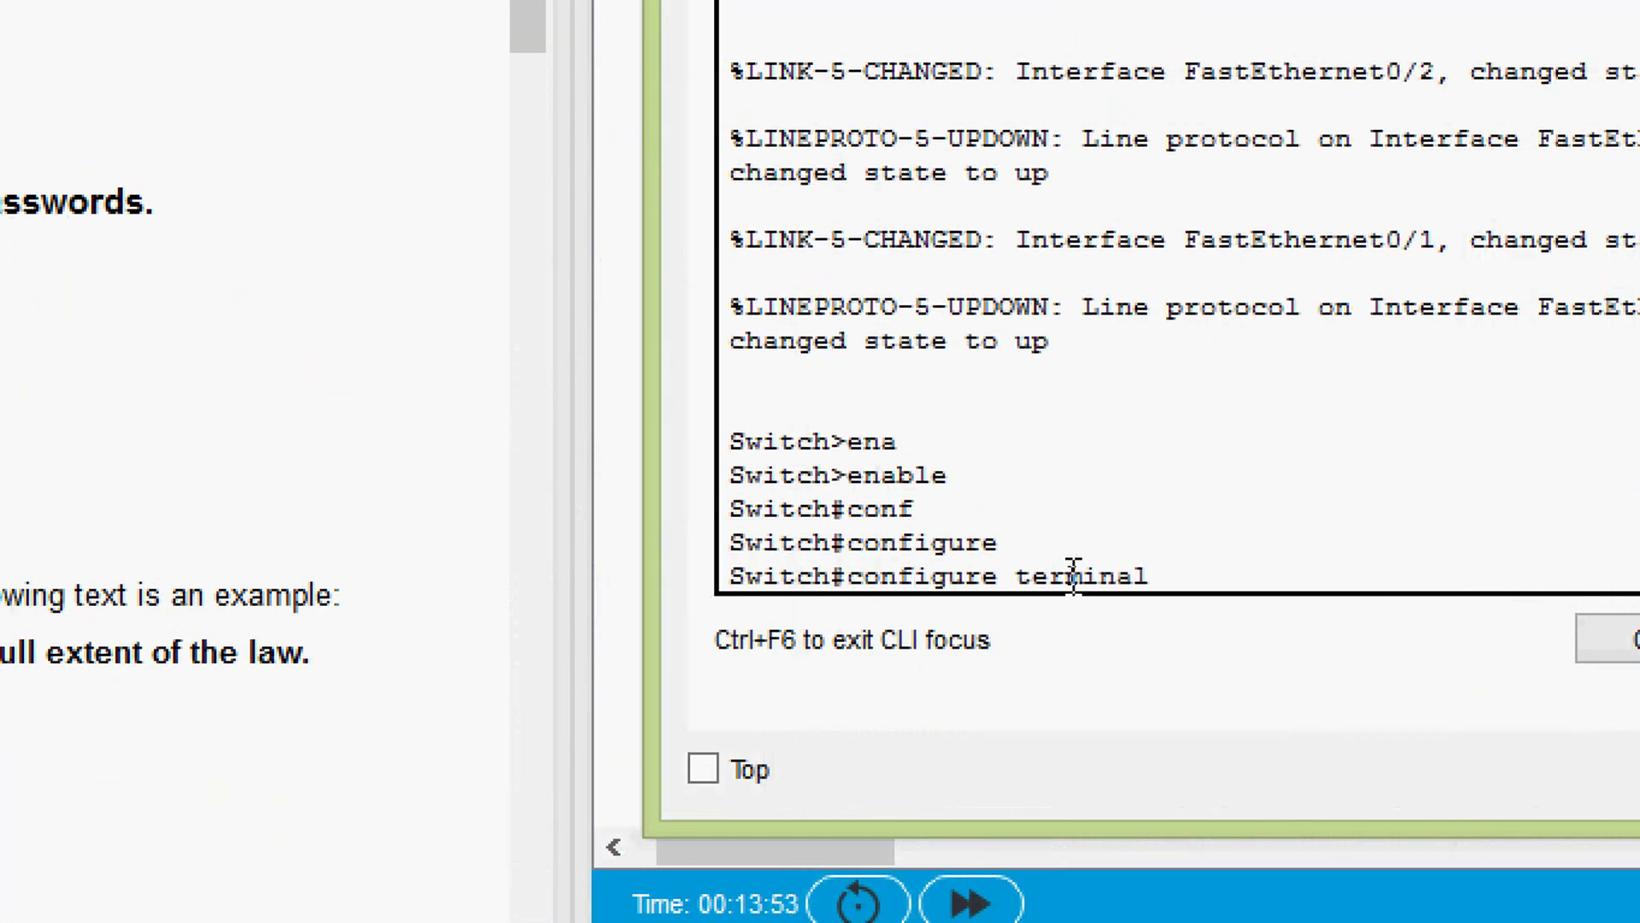
pyautogui.press('Return')
pyautogui.press('Return')
pyautogui.write('host')
pyautogui.press('Tab')
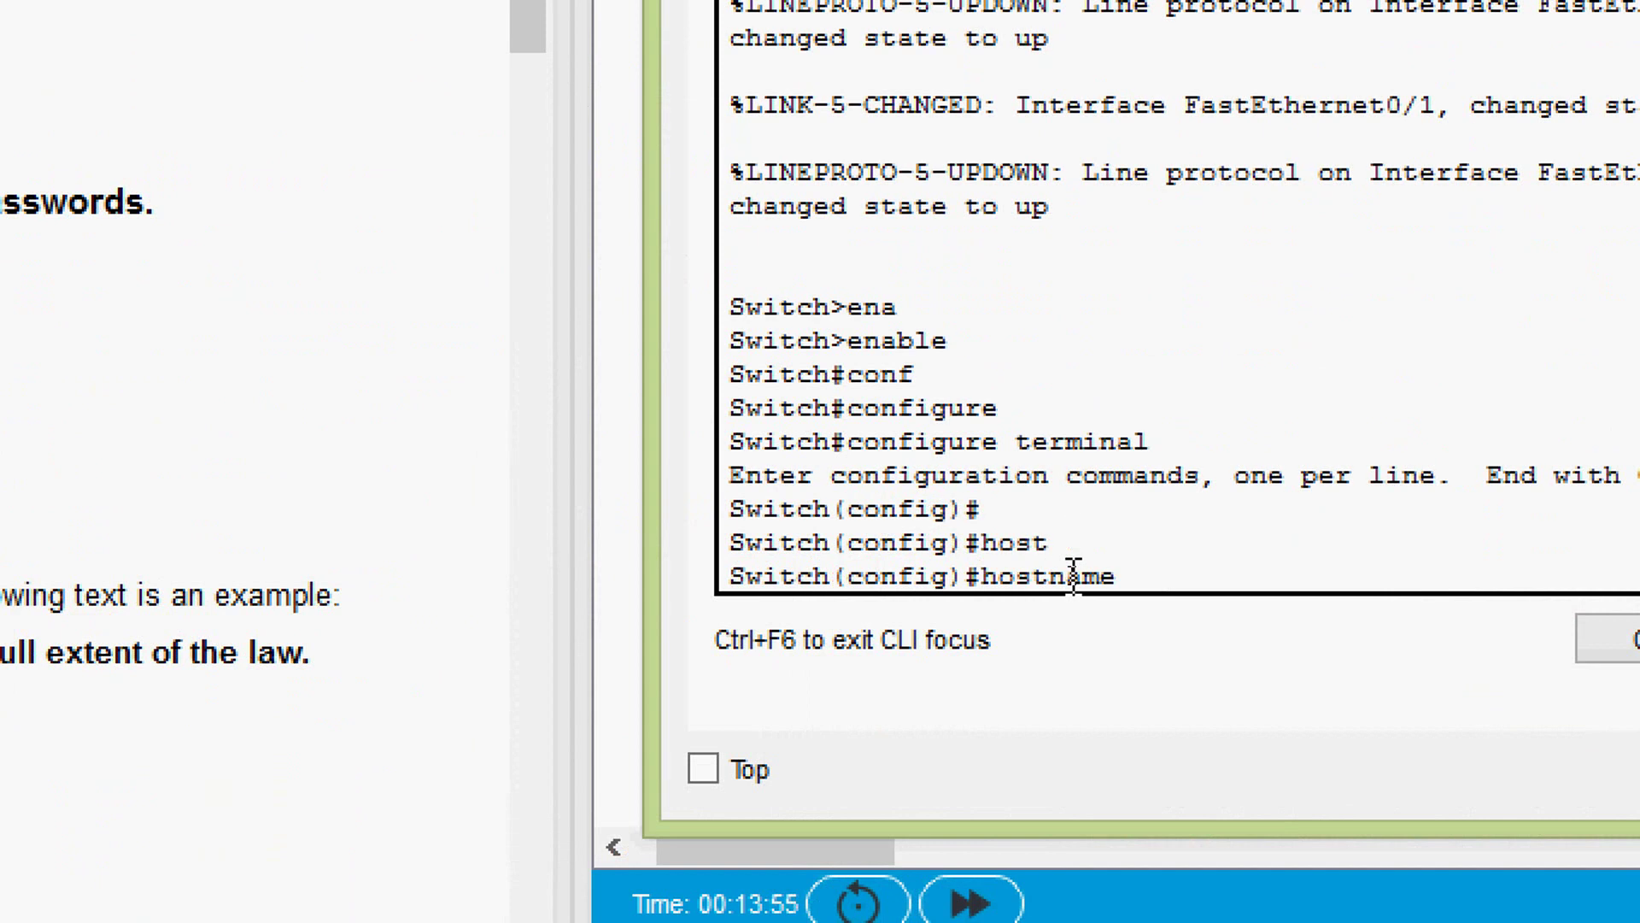
pyautogui.write('S2')
pyautogui.press('Return')
pyautogui.press('Return')
pyautogui.press('Return')
pyautogui.press('Return')
pyautogui.press('Return')
pyautogui.press('Return')
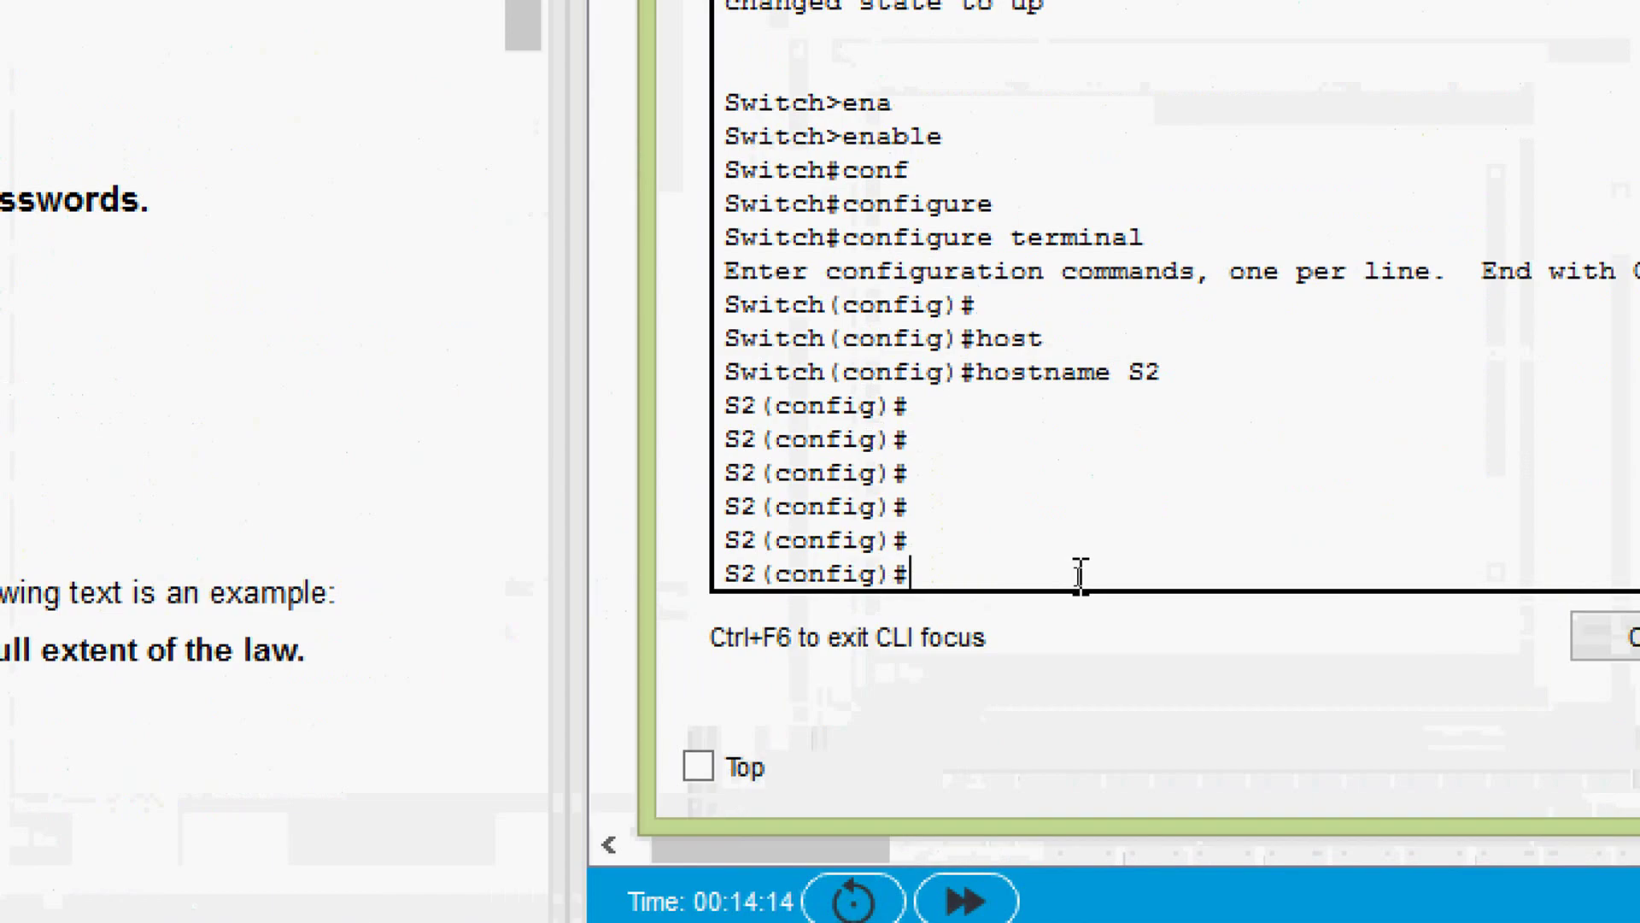
# - On S2's line console 0, set the console password and require login, then exit the line
pyautogui.write('line')
pyautogui.press('Tab')
pyautogui.write('con')
pyautogui.press('Tab')
pyautogui.write('0')
pyautogui.press('Return')
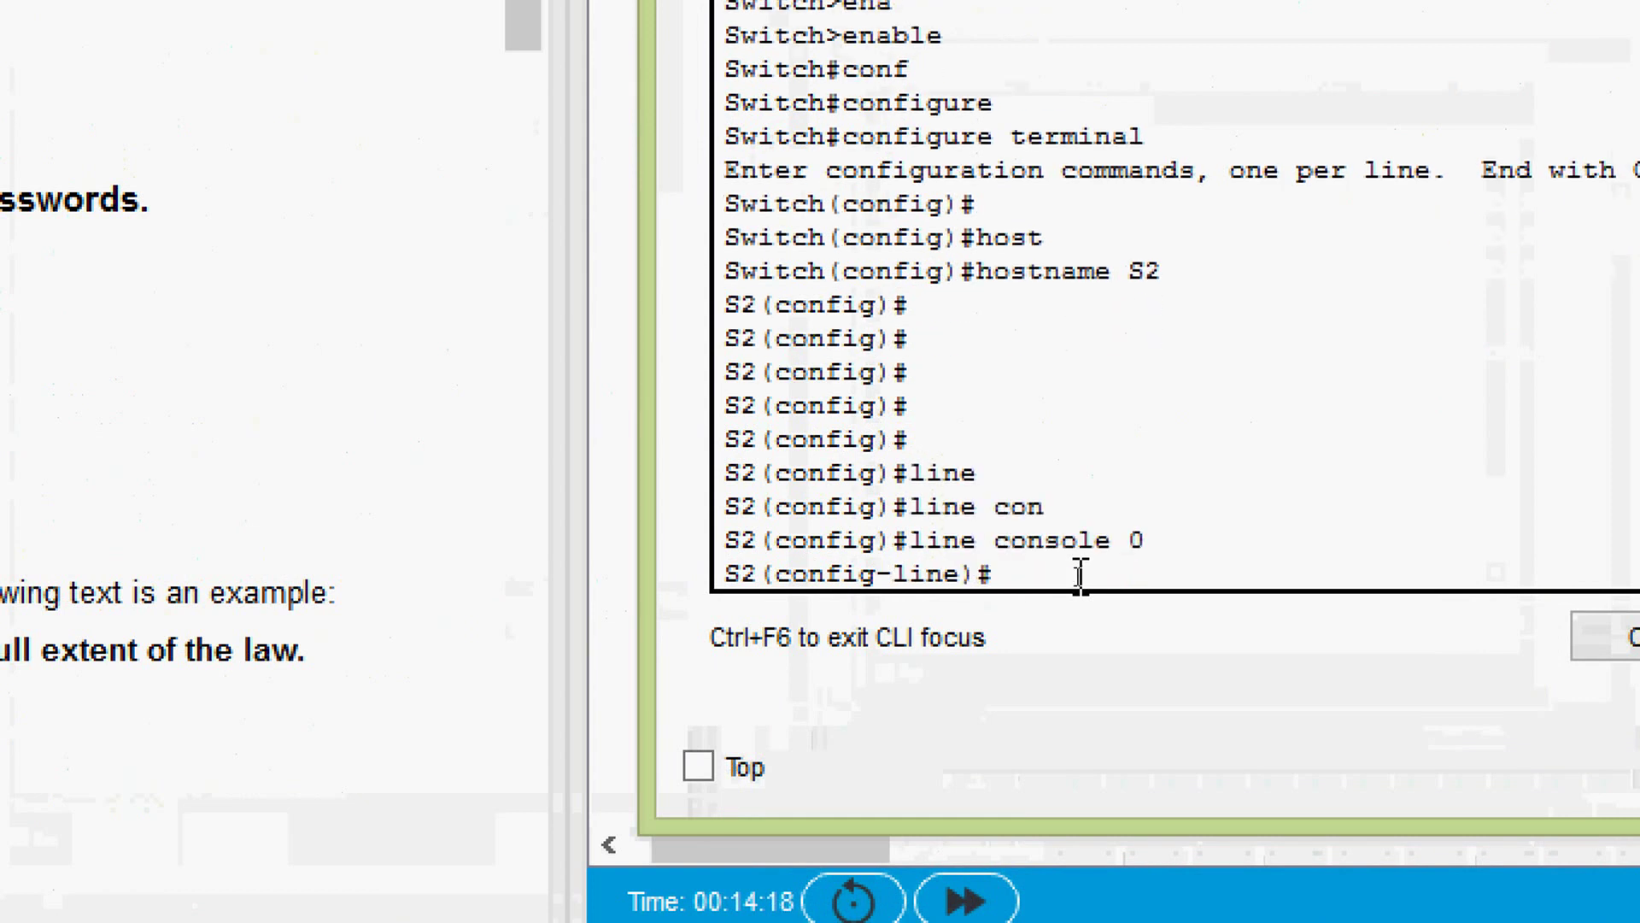
pyautogui.write('pas')
pyautogui.press('Tab')
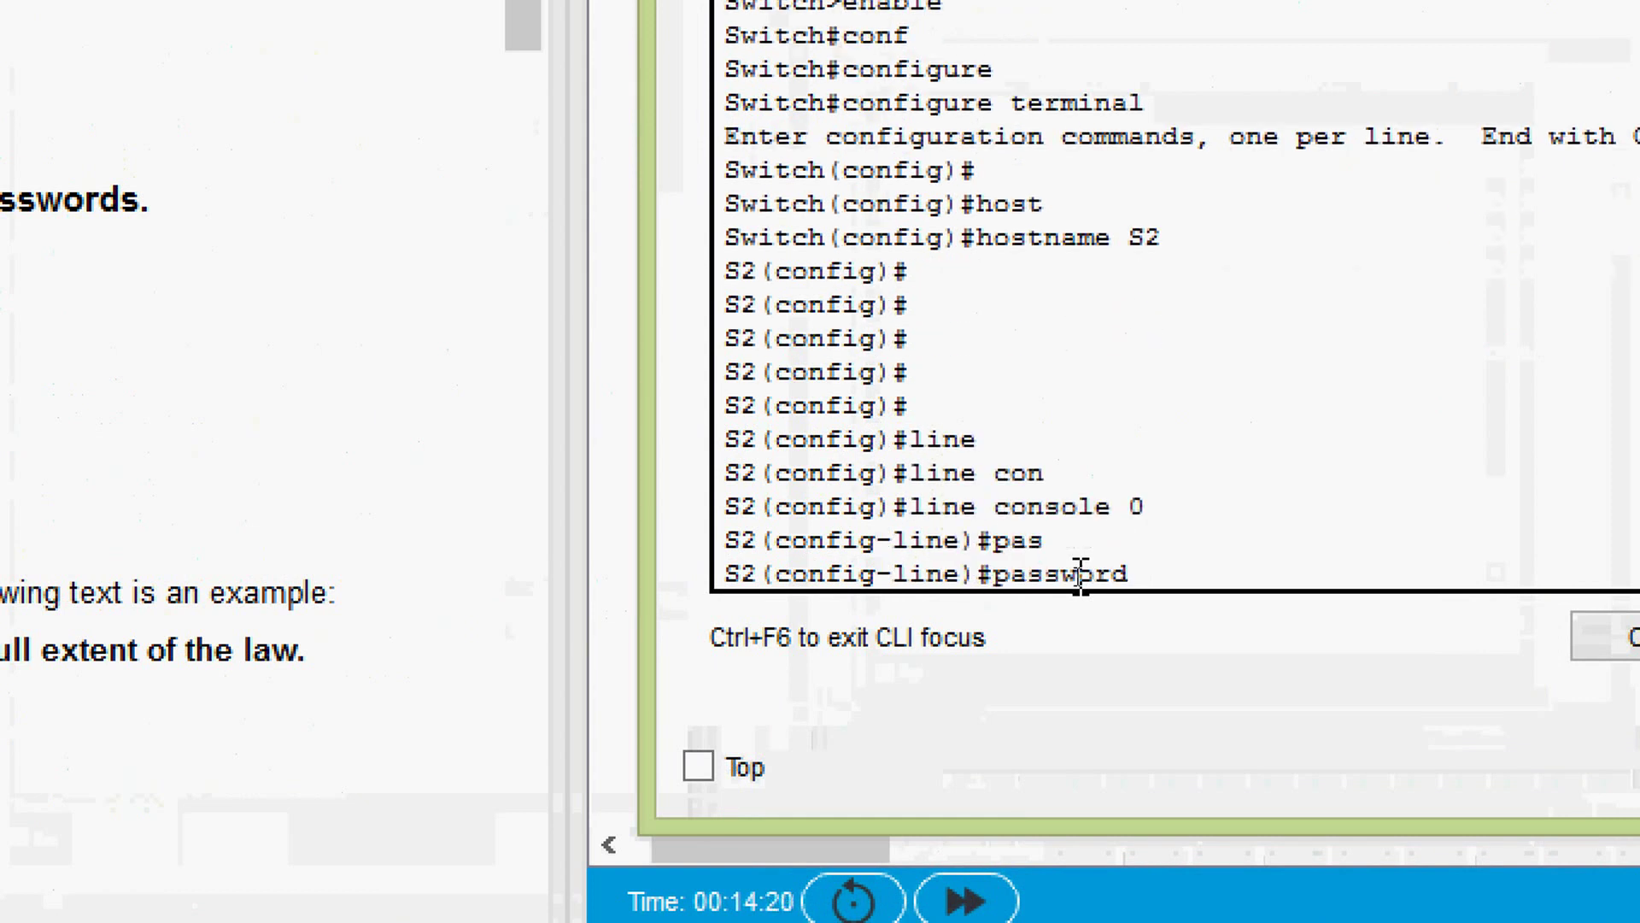
pyautogui.write('cisco')
pyautogui.press('Return')
pyautogui.write('log')
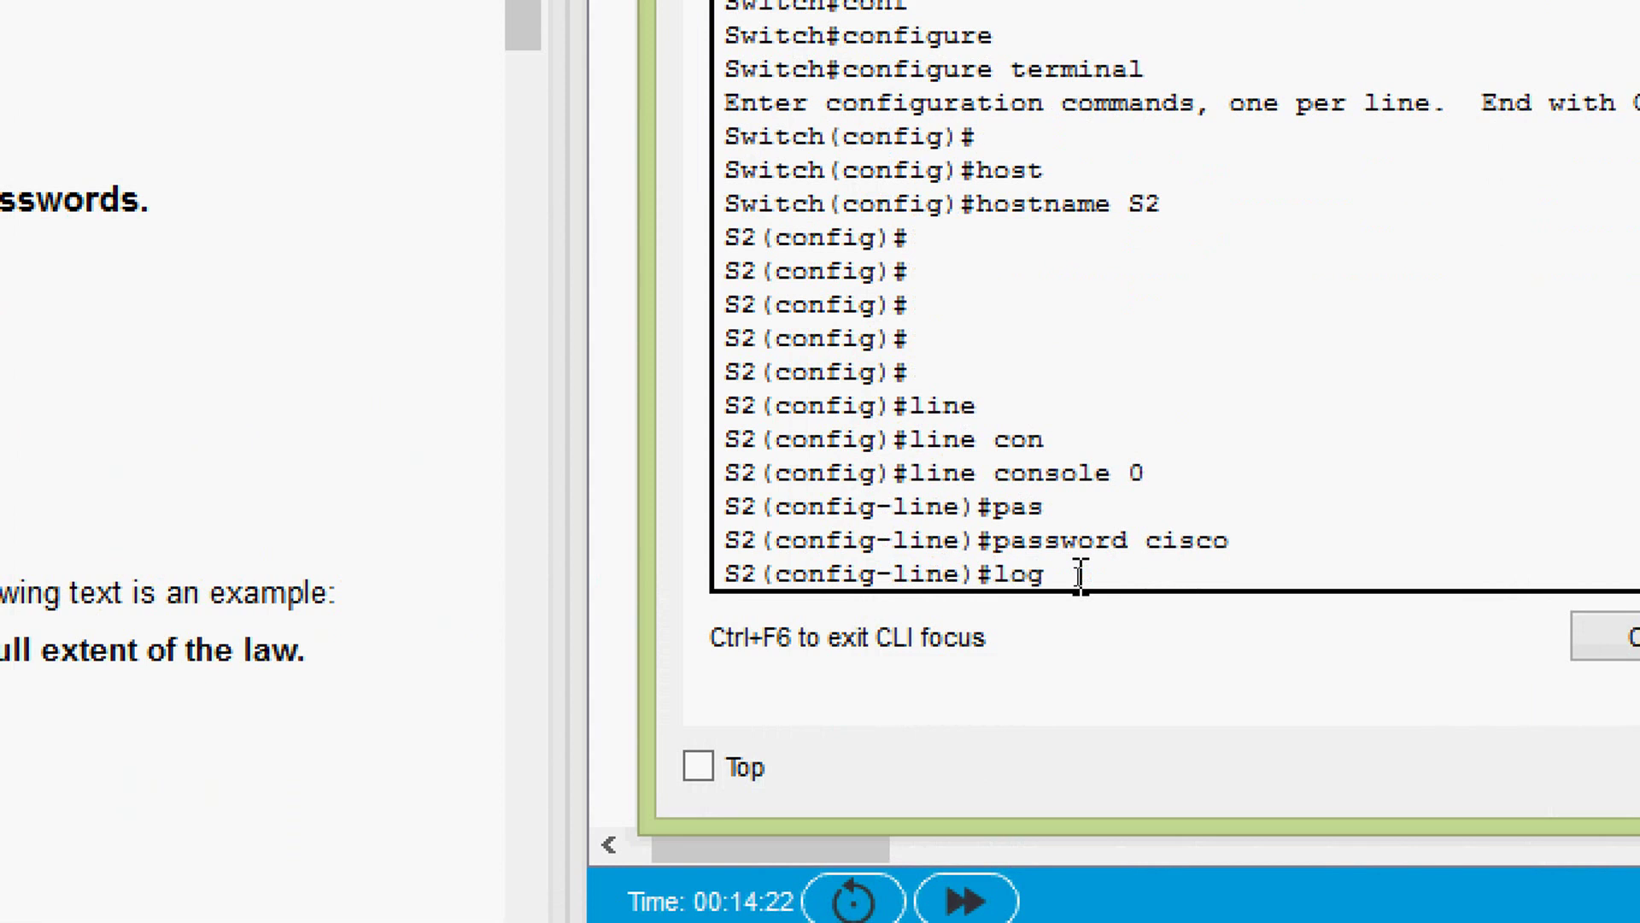
pyautogui.write('in')
pyautogui.press('Return')
pyautogui.write('exit')
pyautogui.press('Return')
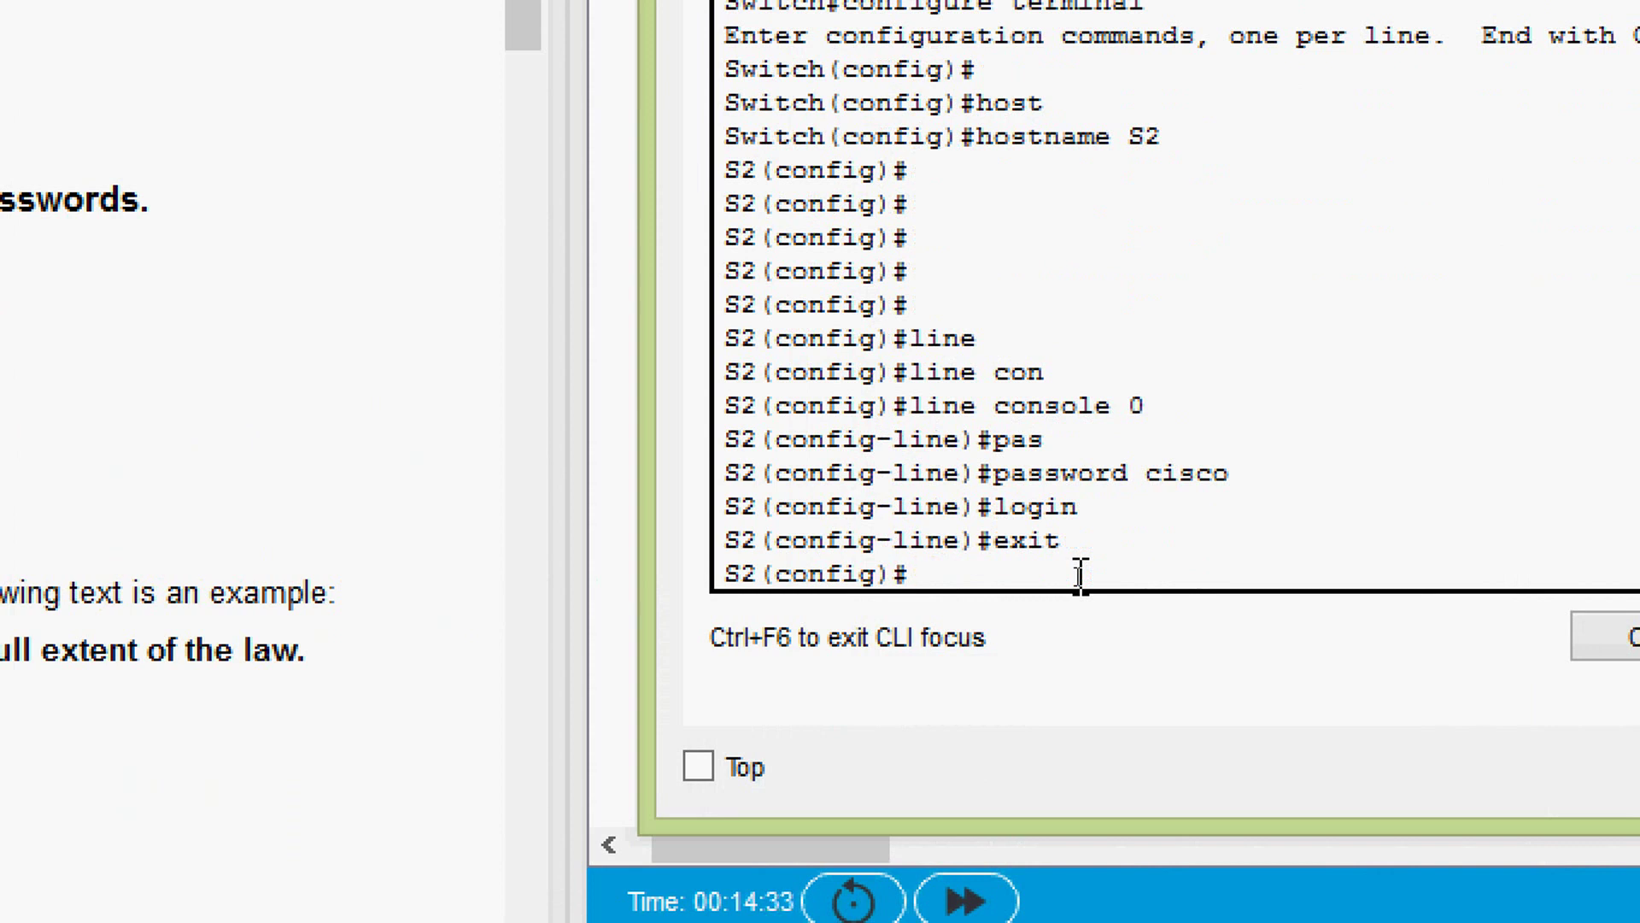
# - Set S2's enable secret password and return to the privileged prompt with Ctrl+Z
pyautogui.write('ena')
pyautogui.press('Tab')
pyautogui.write('se')
pyautogui.press('Tab')
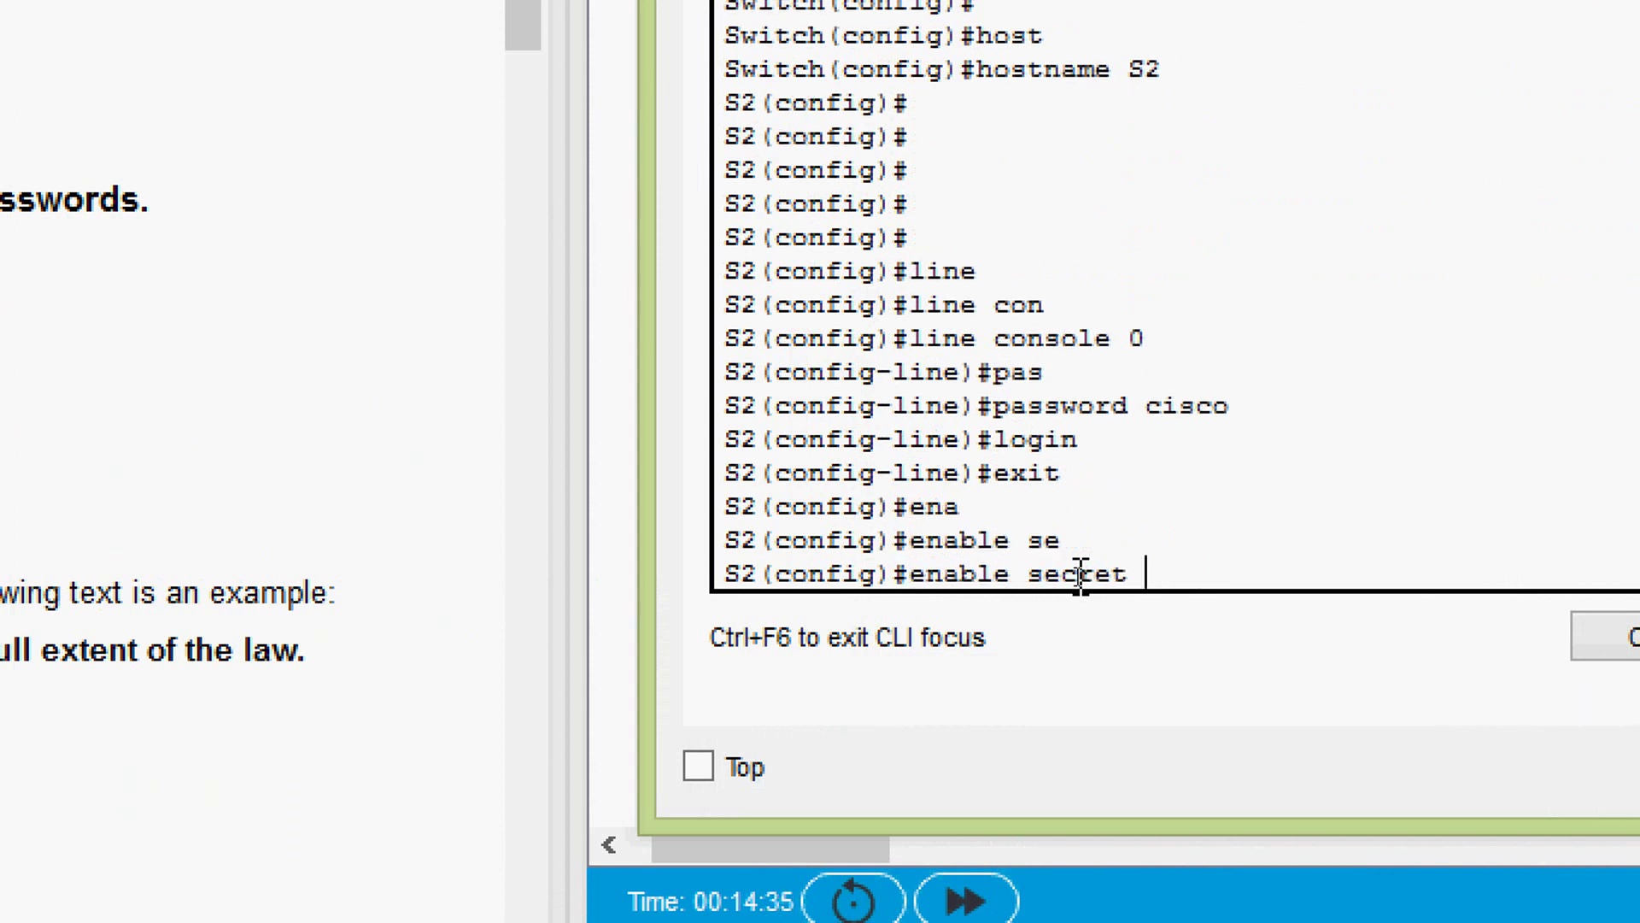
pyautogui.write('class')
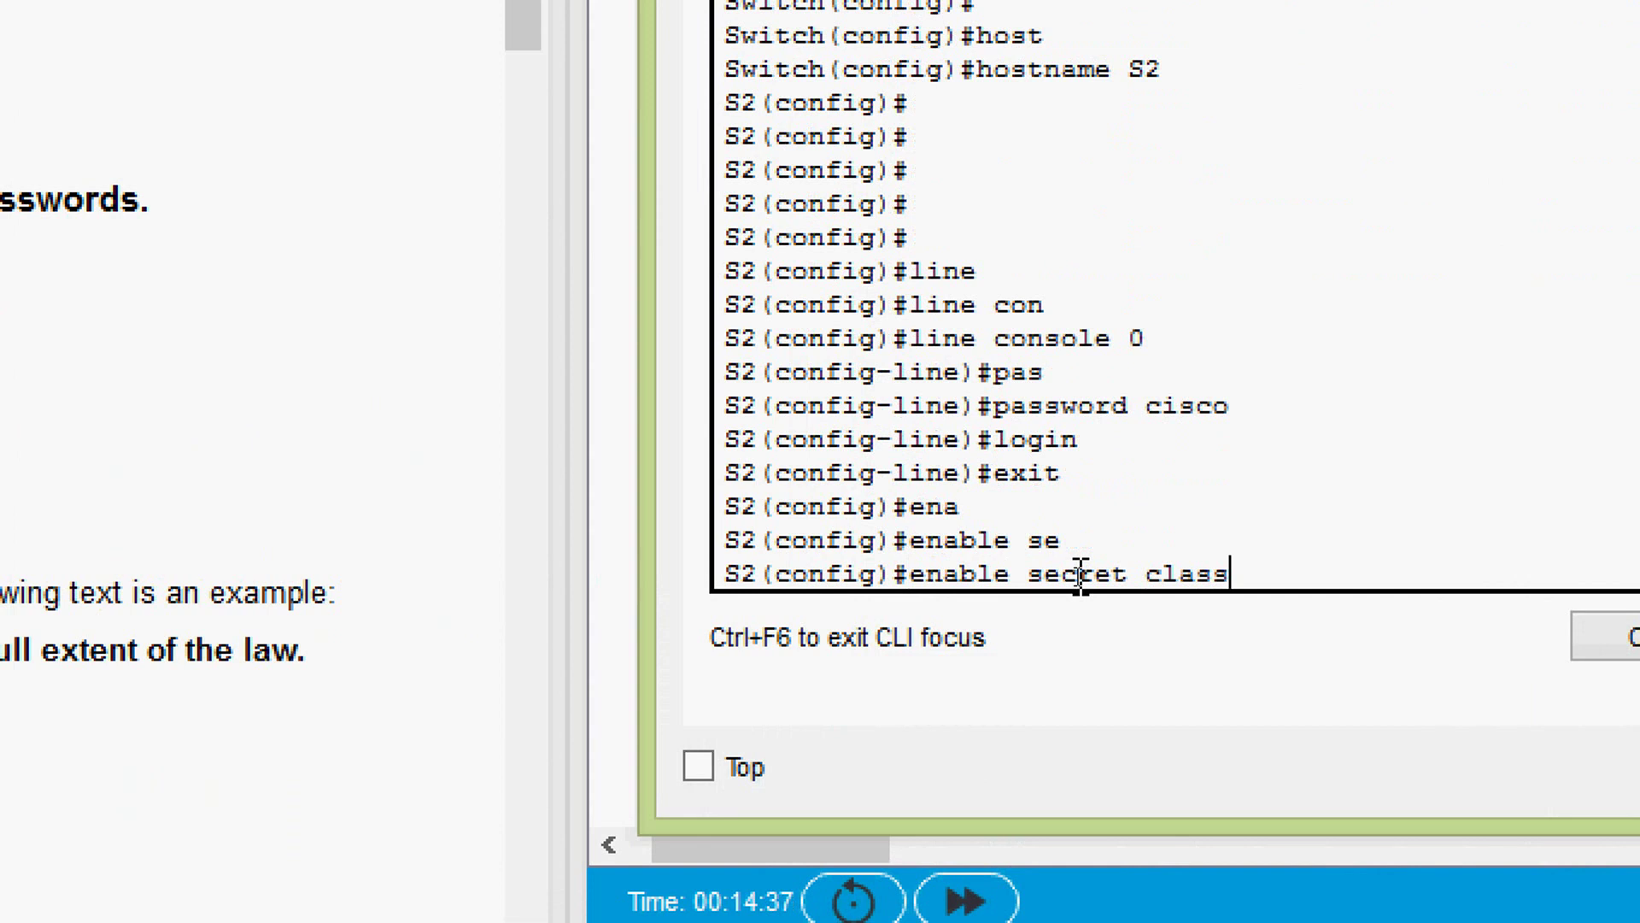
pyautogui.press('Return')
pyautogui.hotkey('ctrl', 'z')
pyautogui.press('Return')
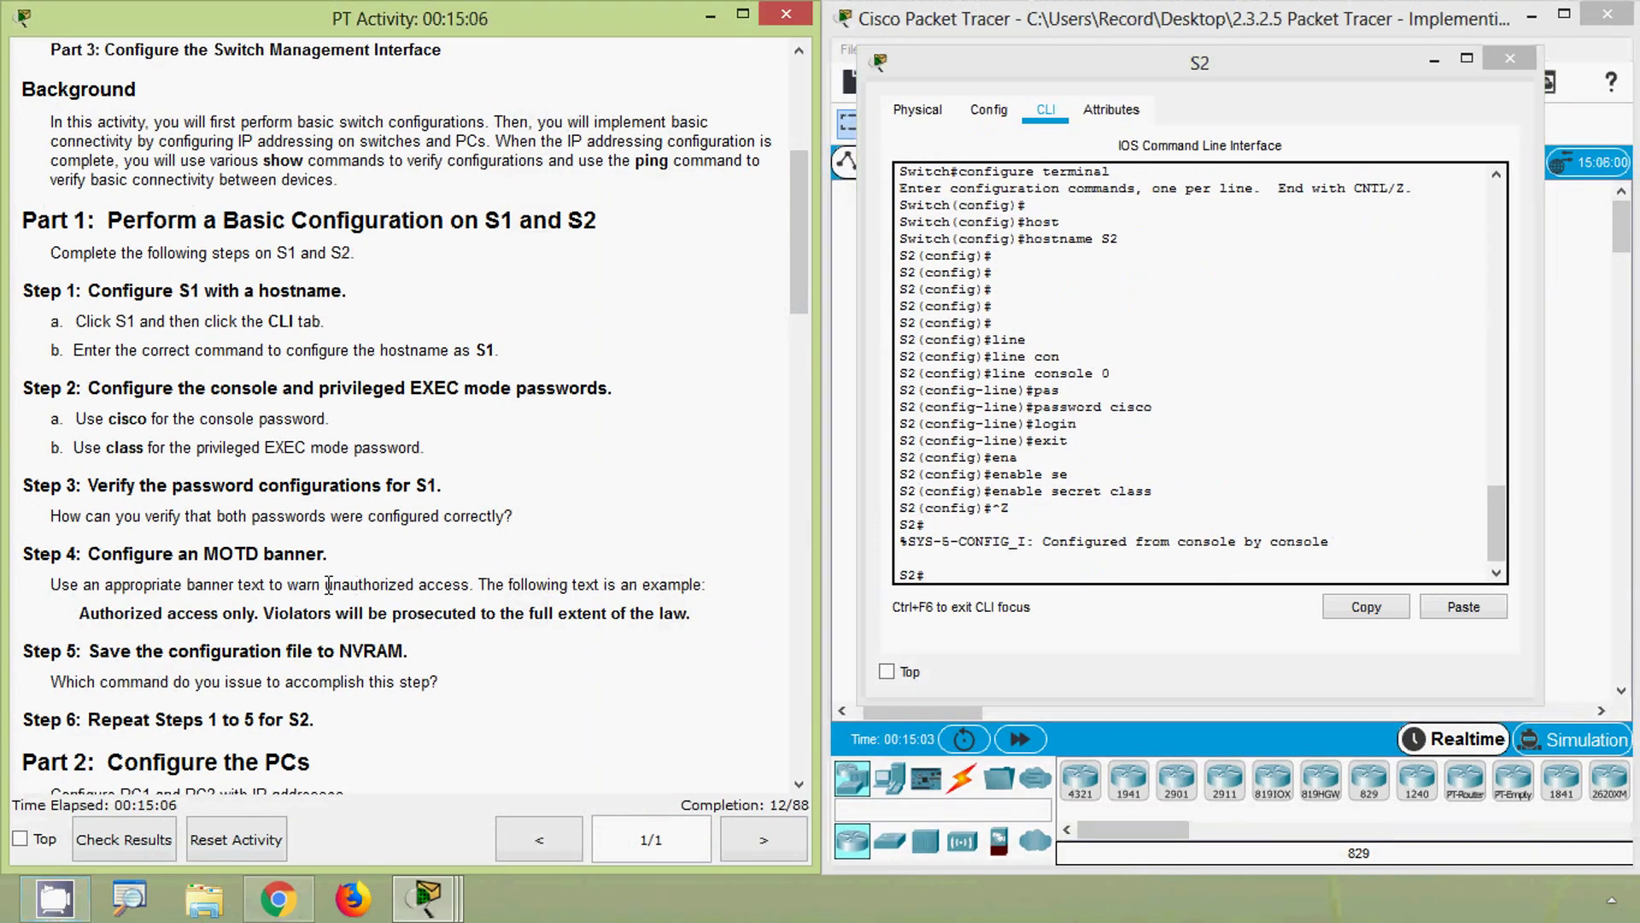
# - Enter global configuration mode on switch S2 with configure terminal
pyautogui.click(996, 572)
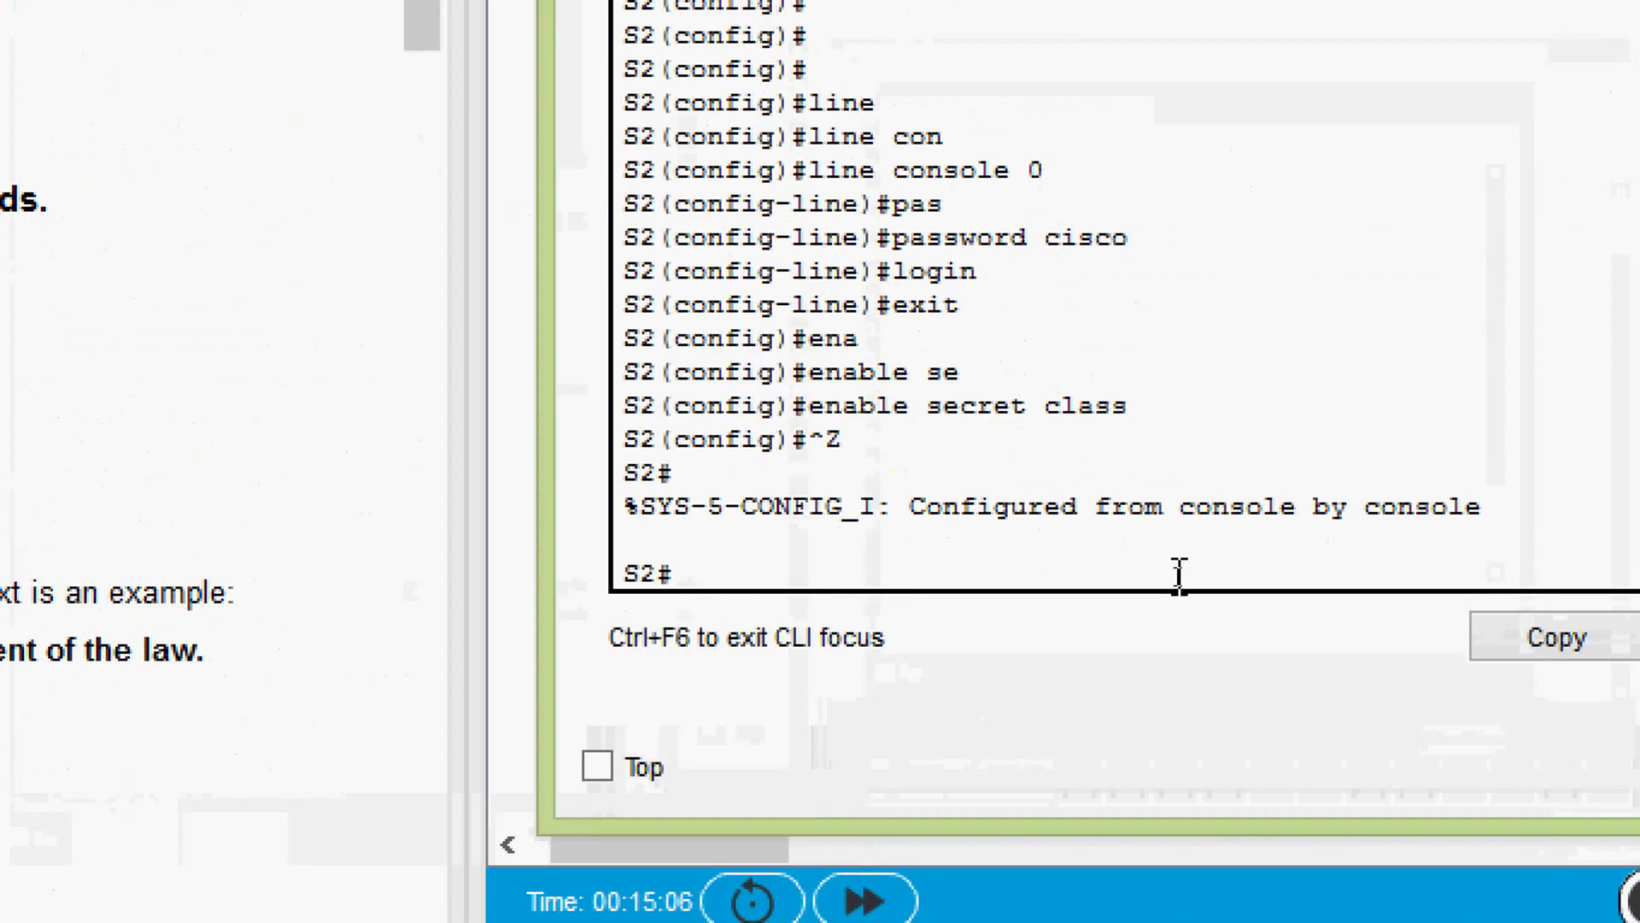
pyautogui.write('ba')
pyautogui.press('BackSpace')
pyautogui.press('BackSpace')
pyautogui.write('conf')
pyautogui.press('Tab')
pyautogui.write('t')
pyautogui.press('Tab')
pyautogui.press('Return')
# - Set the banner motd, delimited by &, to the pasted authorized-access-only warning
pyautogui.write('ban')
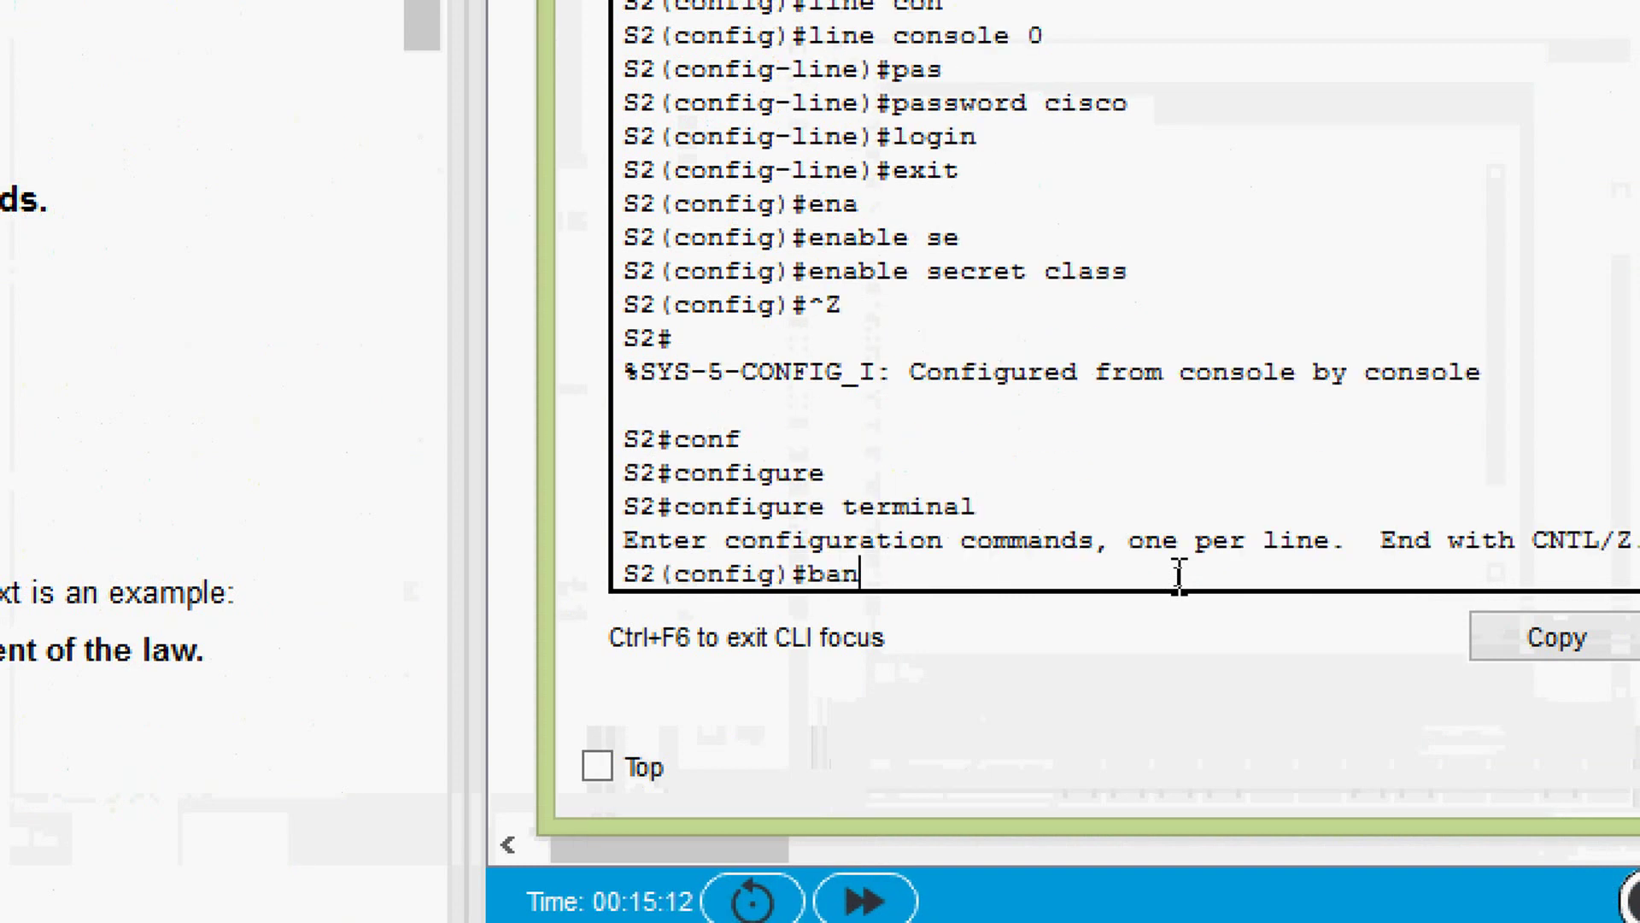
pyautogui.press('Tab')
pyautogui.write('mo')
pyautogui.press('Tab')
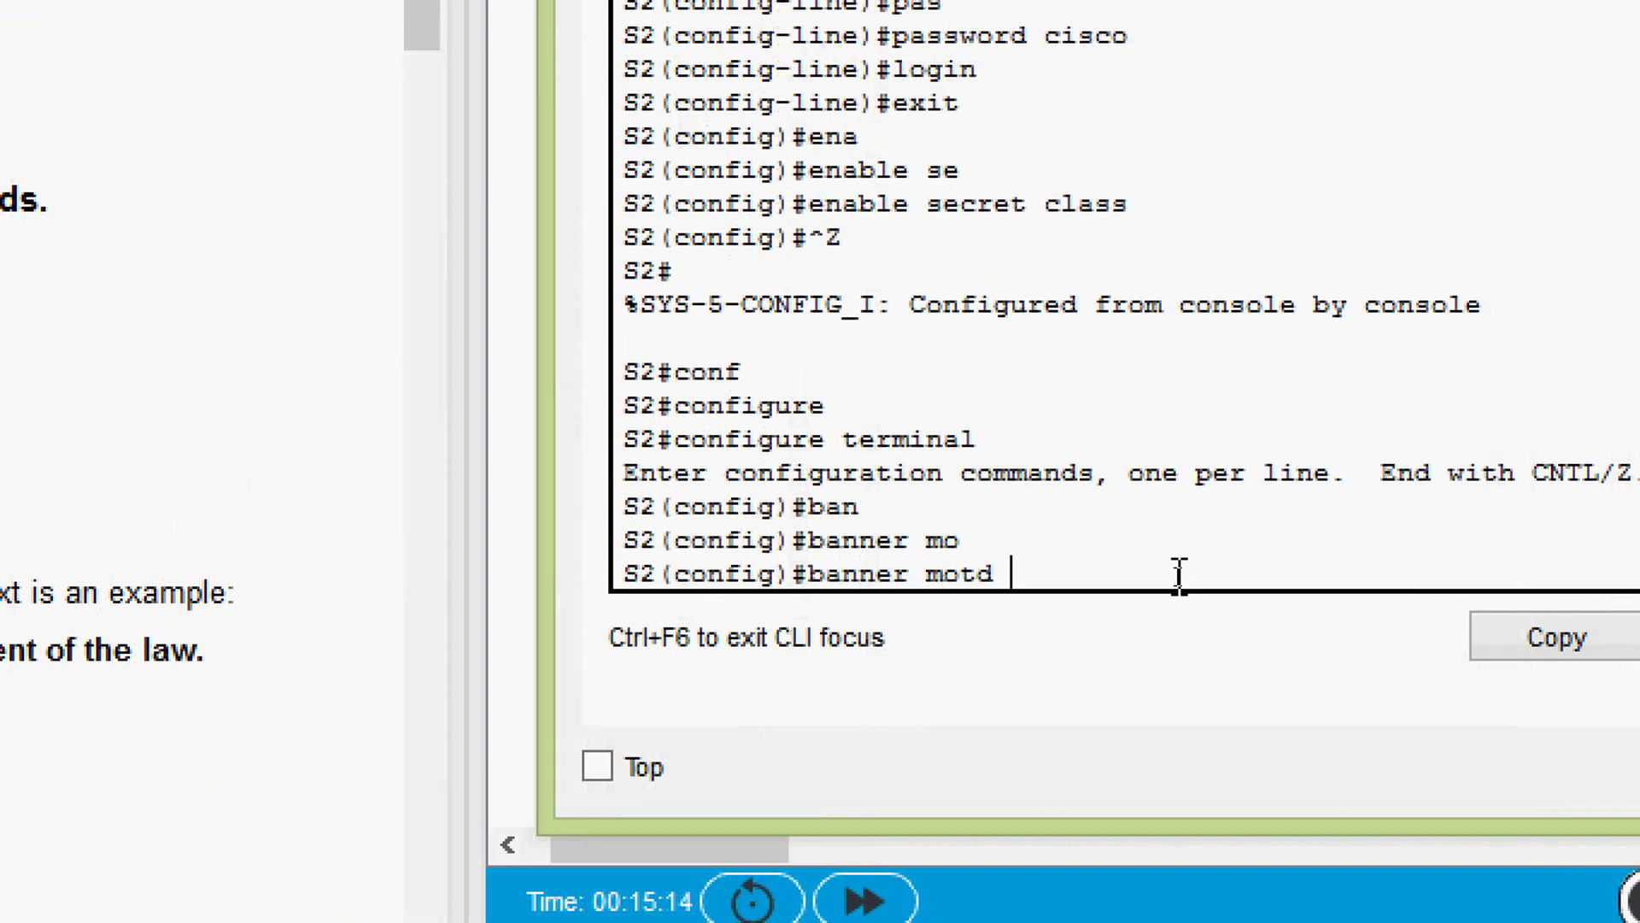
pyautogui.write('&')
pyautogui.rightClick(1179, 574)
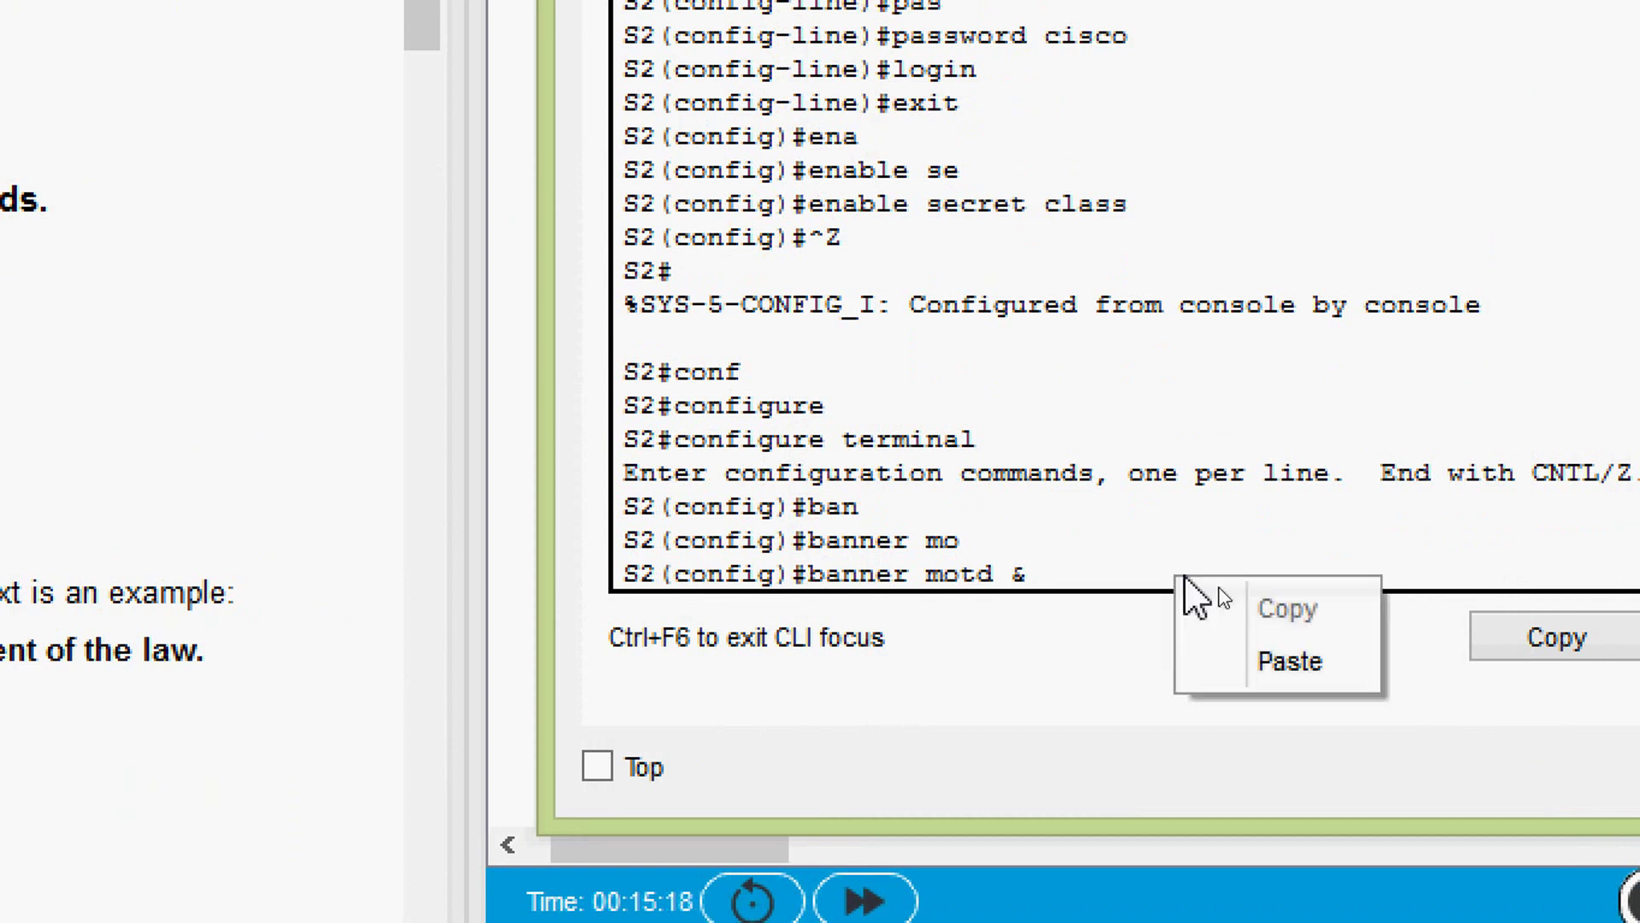
pyautogui.click(1288, 664)
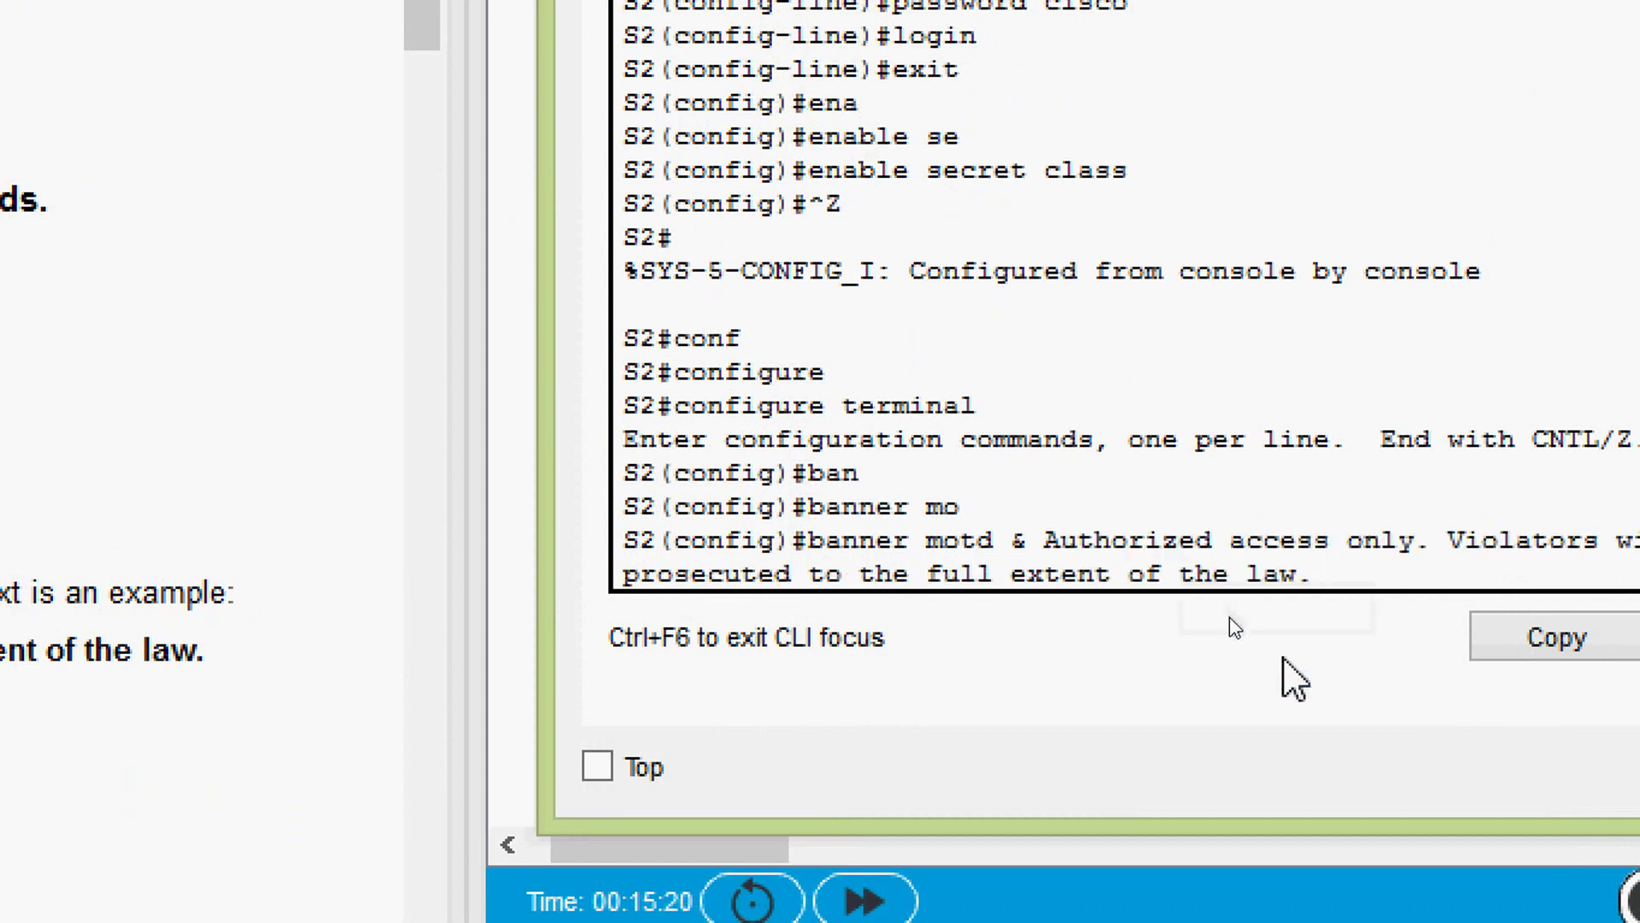
pyautogui.write('&')
pyautogui.press('Return')
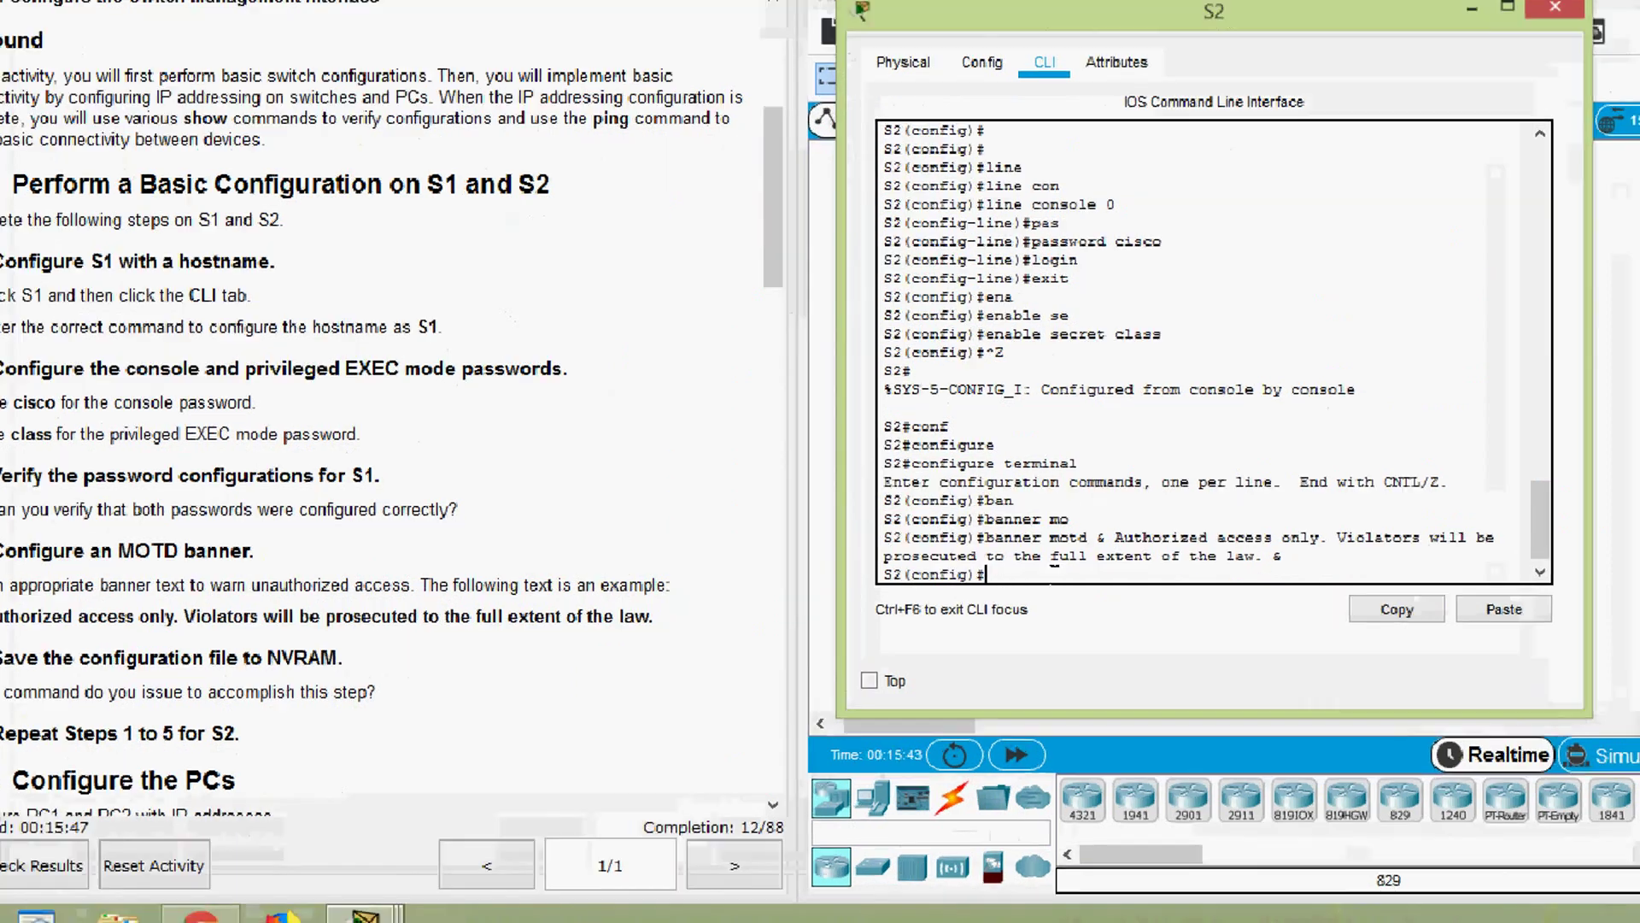
# - Exit global configuration mode on S2 to the privileged prompt
pyautogui.write('cop')
pyautogui.press('Tab')
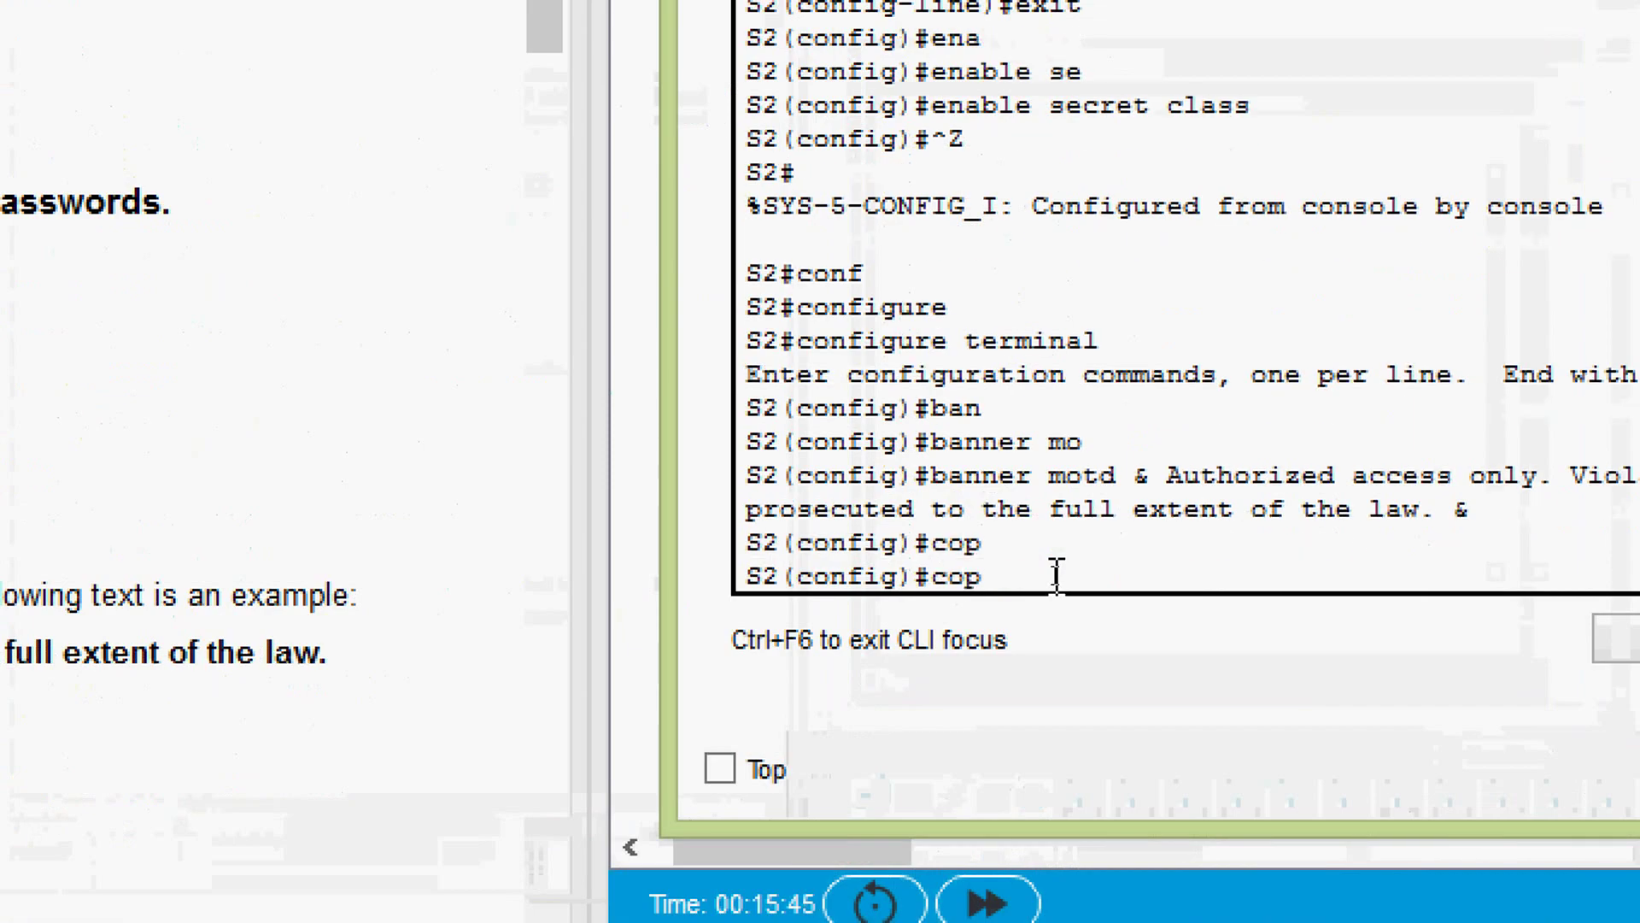
pyautogui.press('BackSpace')
pyautogui.press('BackSpace')
pyautogui.press('BackSpace')
pyautogui.write('exit')
pyautogui.press('Return')
# - Start the copy running-config command at a fresh privileged prompt, not yet run
pyautogui.write('co')
pyautogui.press('BackSpace')
pyautogui.press('BackSpace')
pyautogui.press('Return')
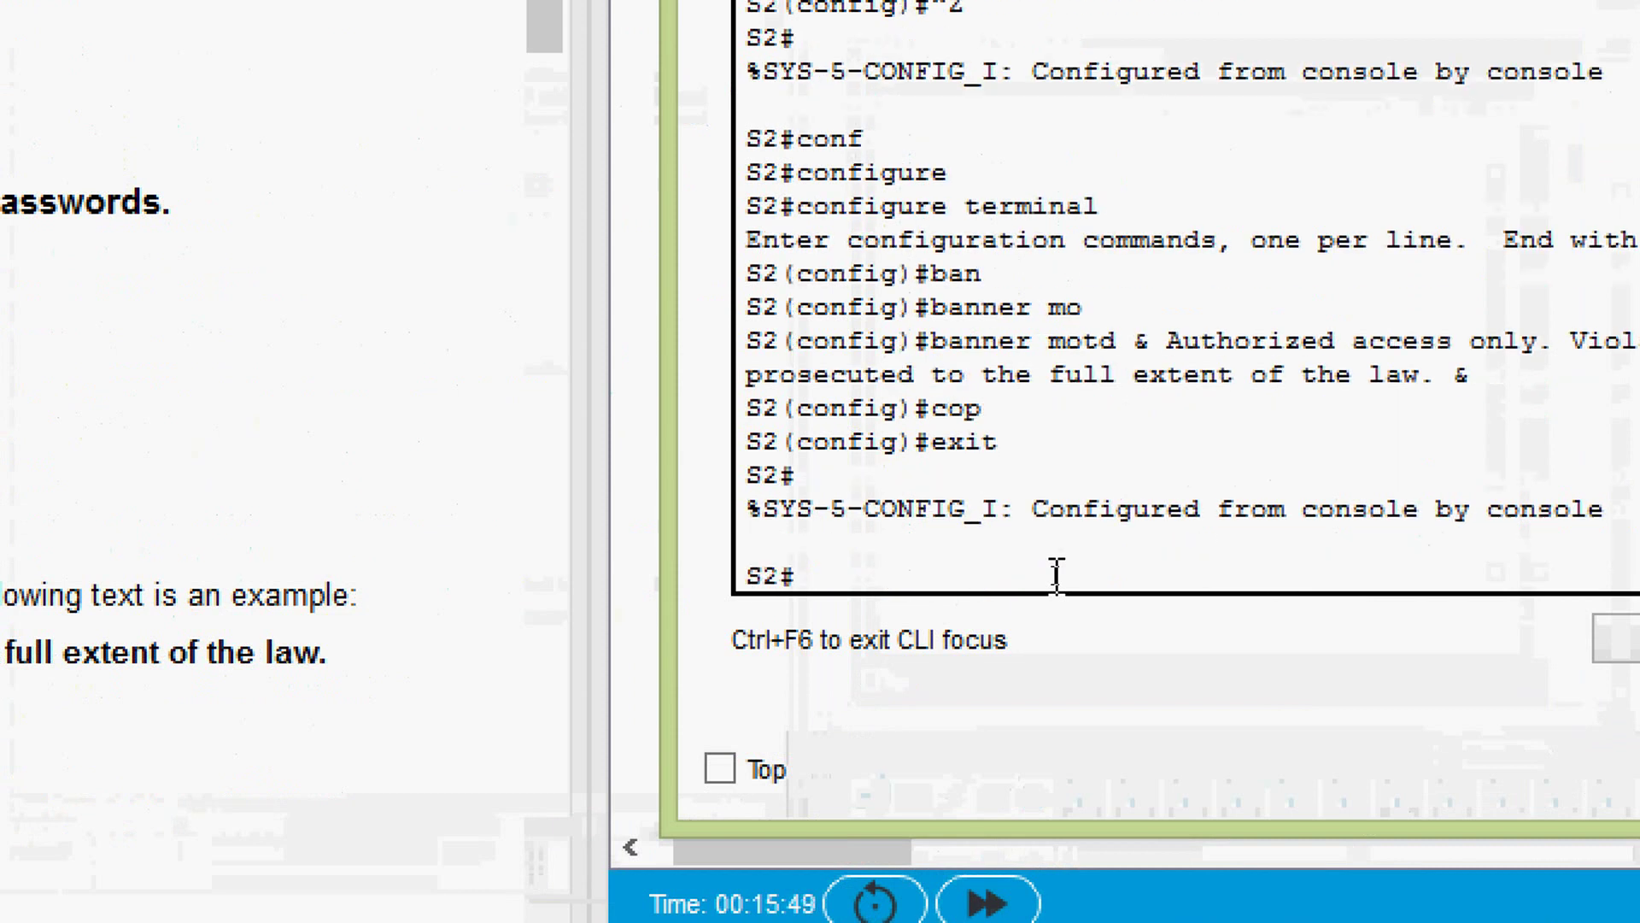
pyautogui.write('cop')
pyautogui.press('Tab')
pyautogui.write('r')
pyautogui.press('Tab')
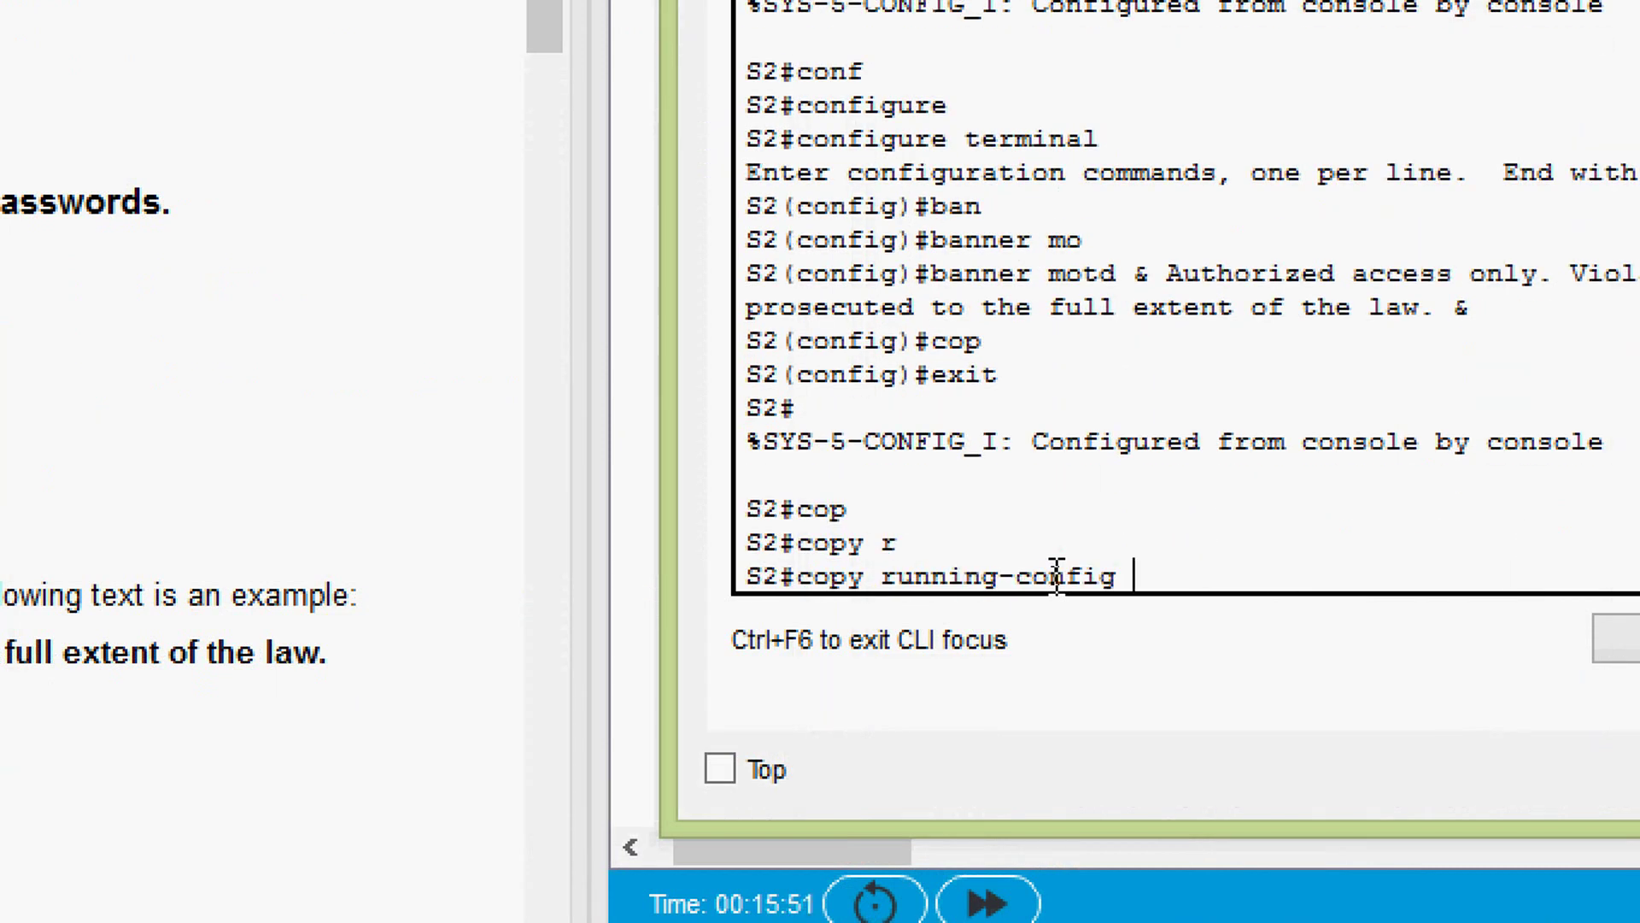
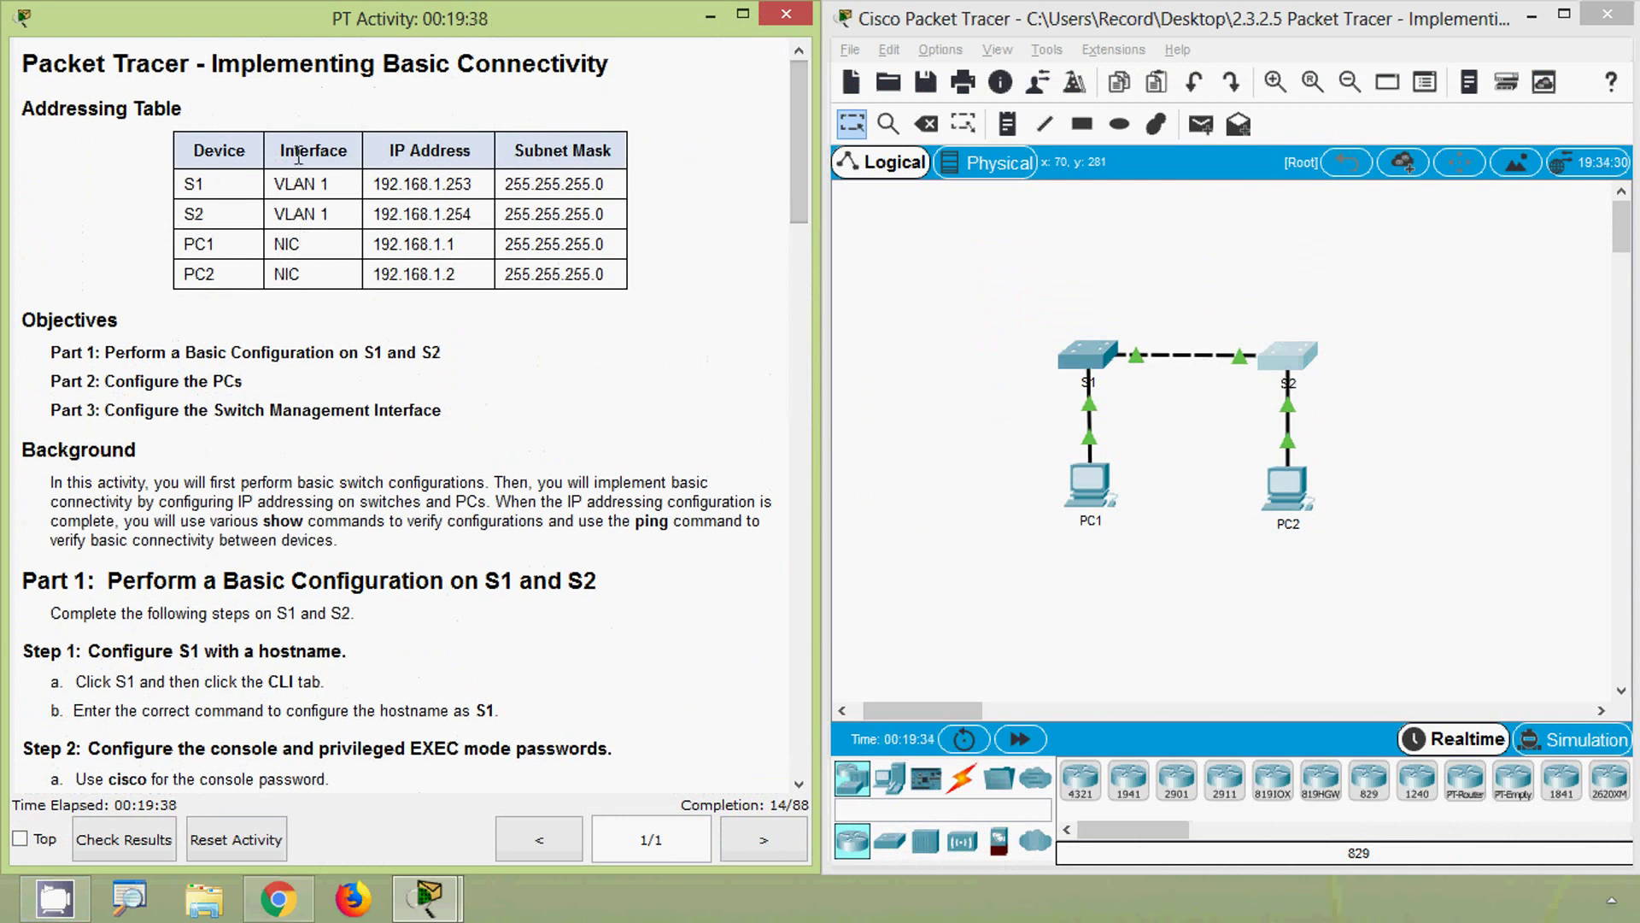
pyautogui.moveTo(799, 209); pyautogui.dragTo(810, 394)
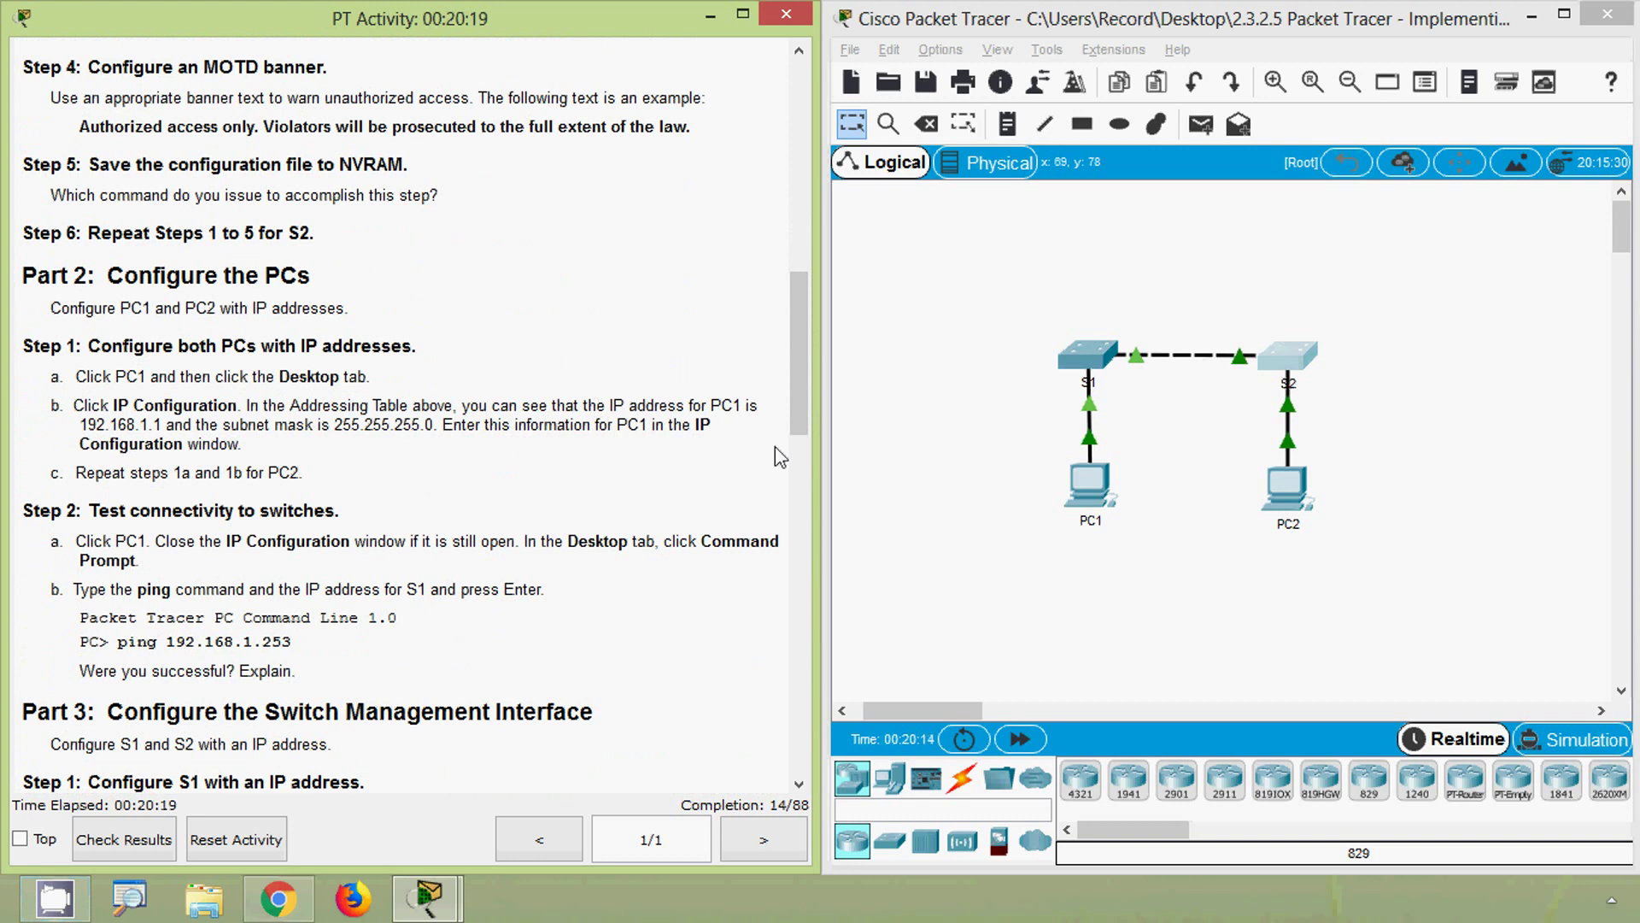
pyautogui.moveTo(794, 425); pyautogui.dragTo(784, 158)
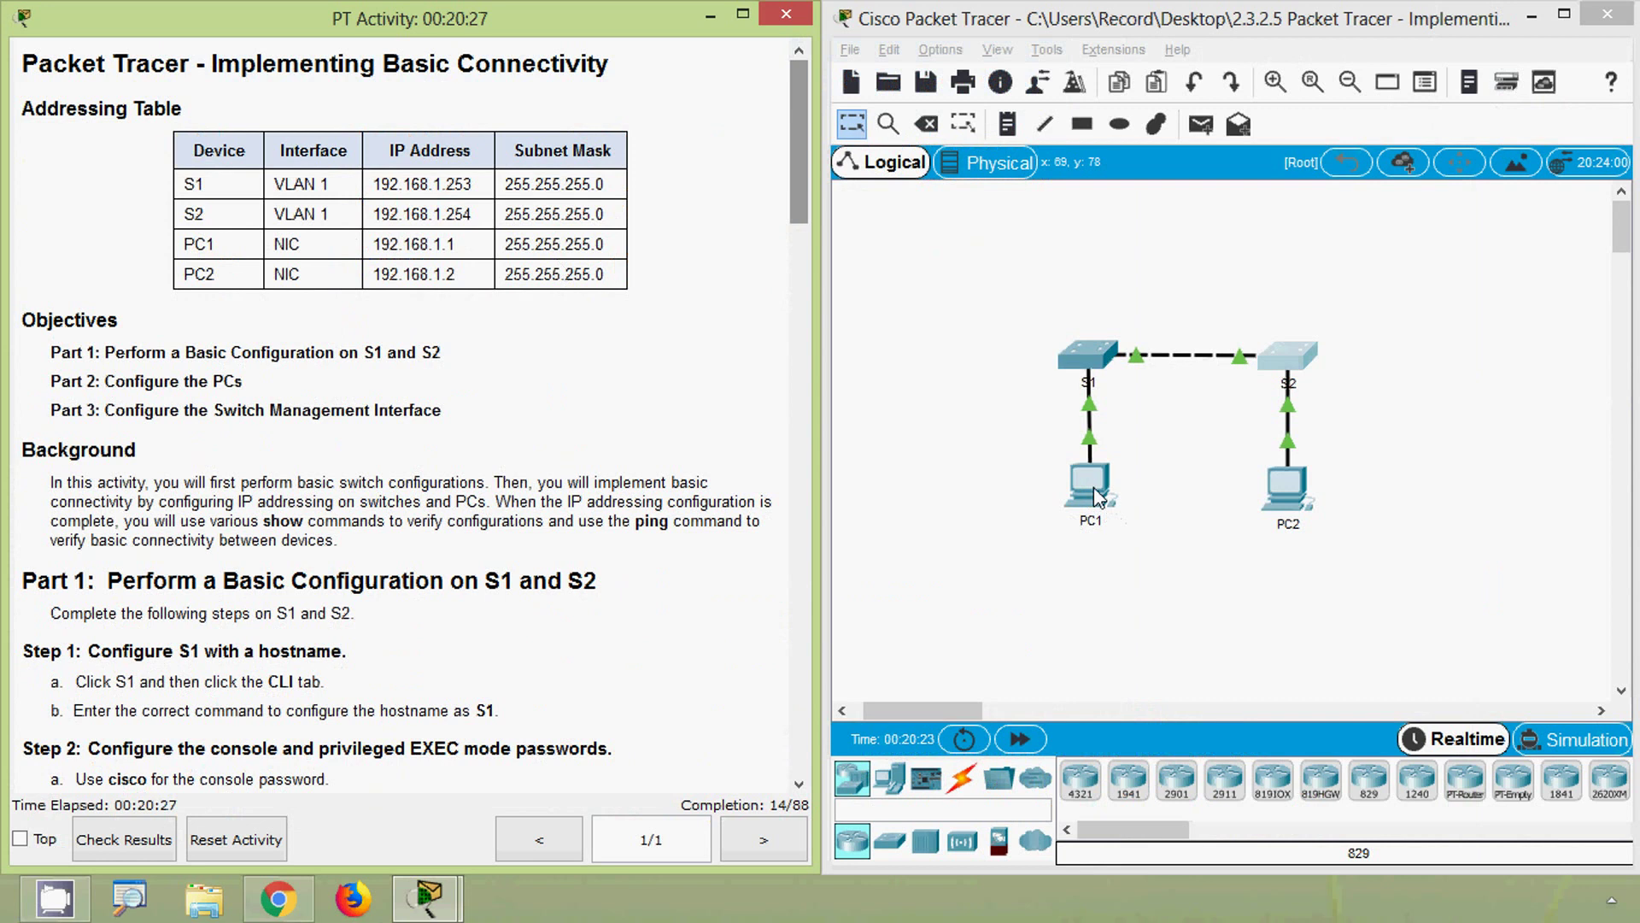
# - Enter 192.168.1.1 and mask 255.255.255.0 in PC1's Desktop IP Configuration
pyautogui.click(1073, 480)
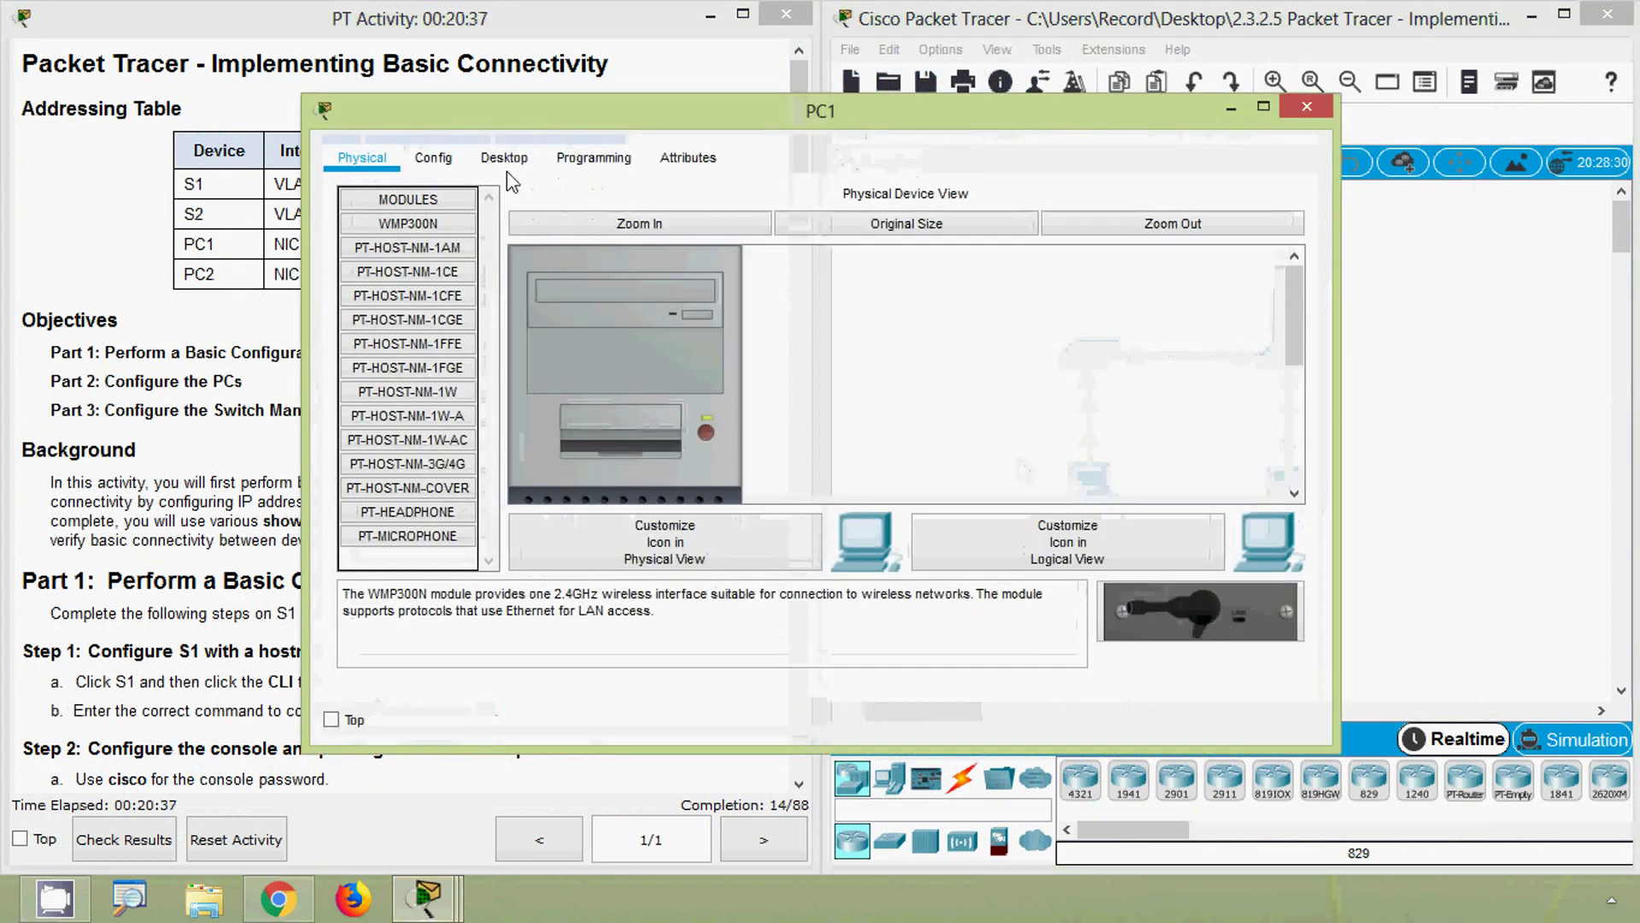
pyautogui.click(504, 158)
pyautogui.click(482, 201)
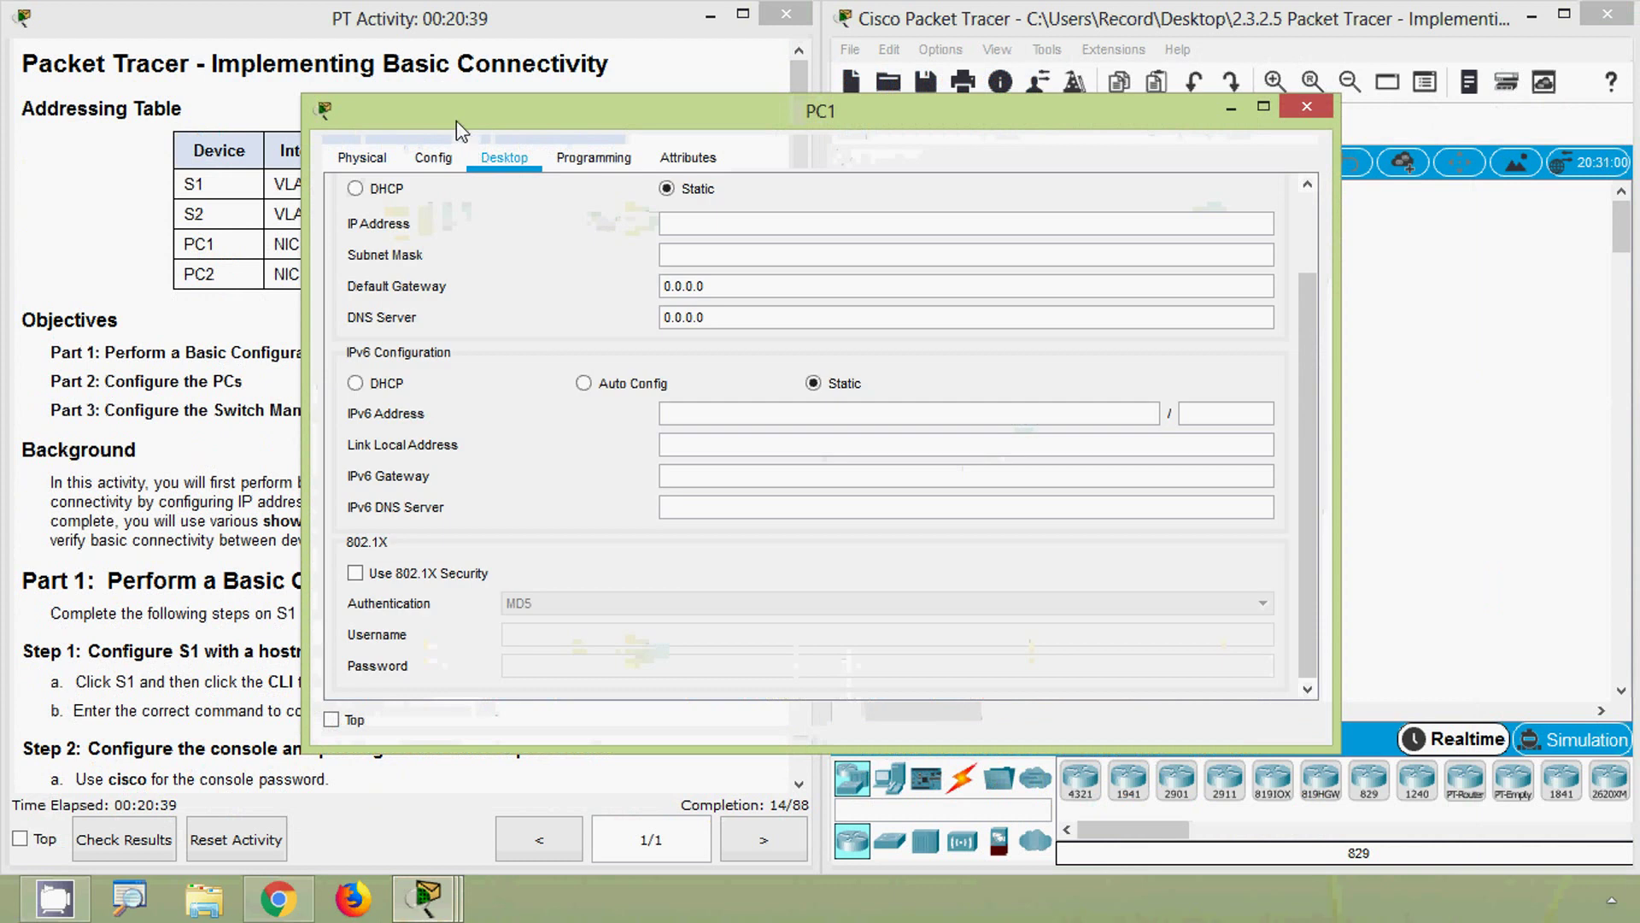
pyautogui.moveTo(456, 128); pyautogui.dragTo(432, 318)
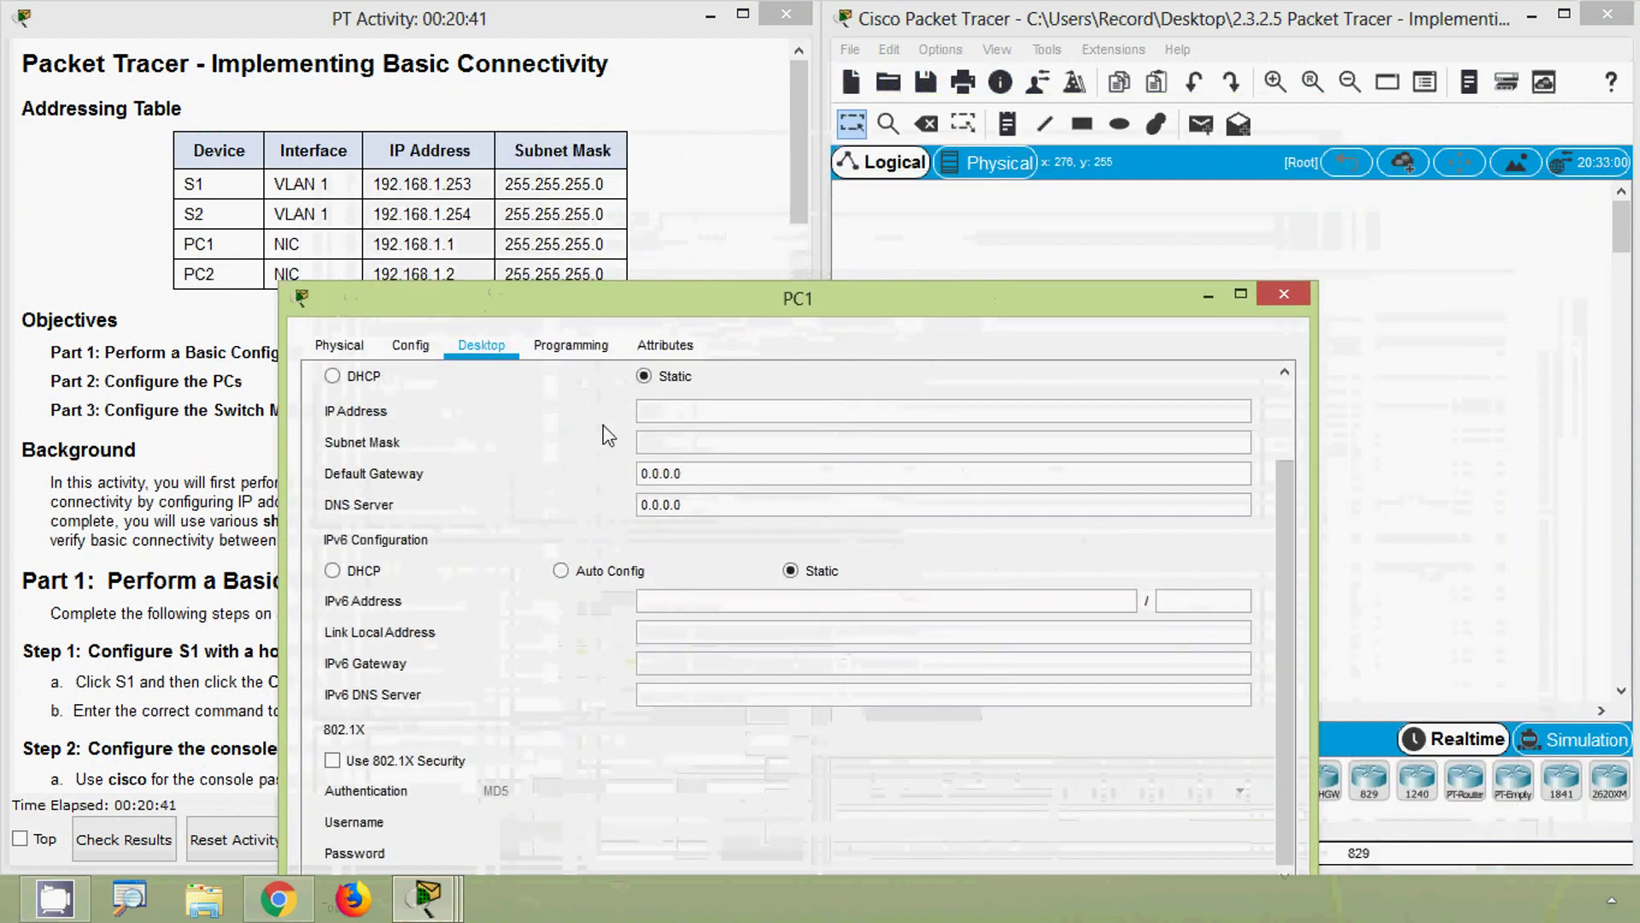
pyautogui.click(671, 412)
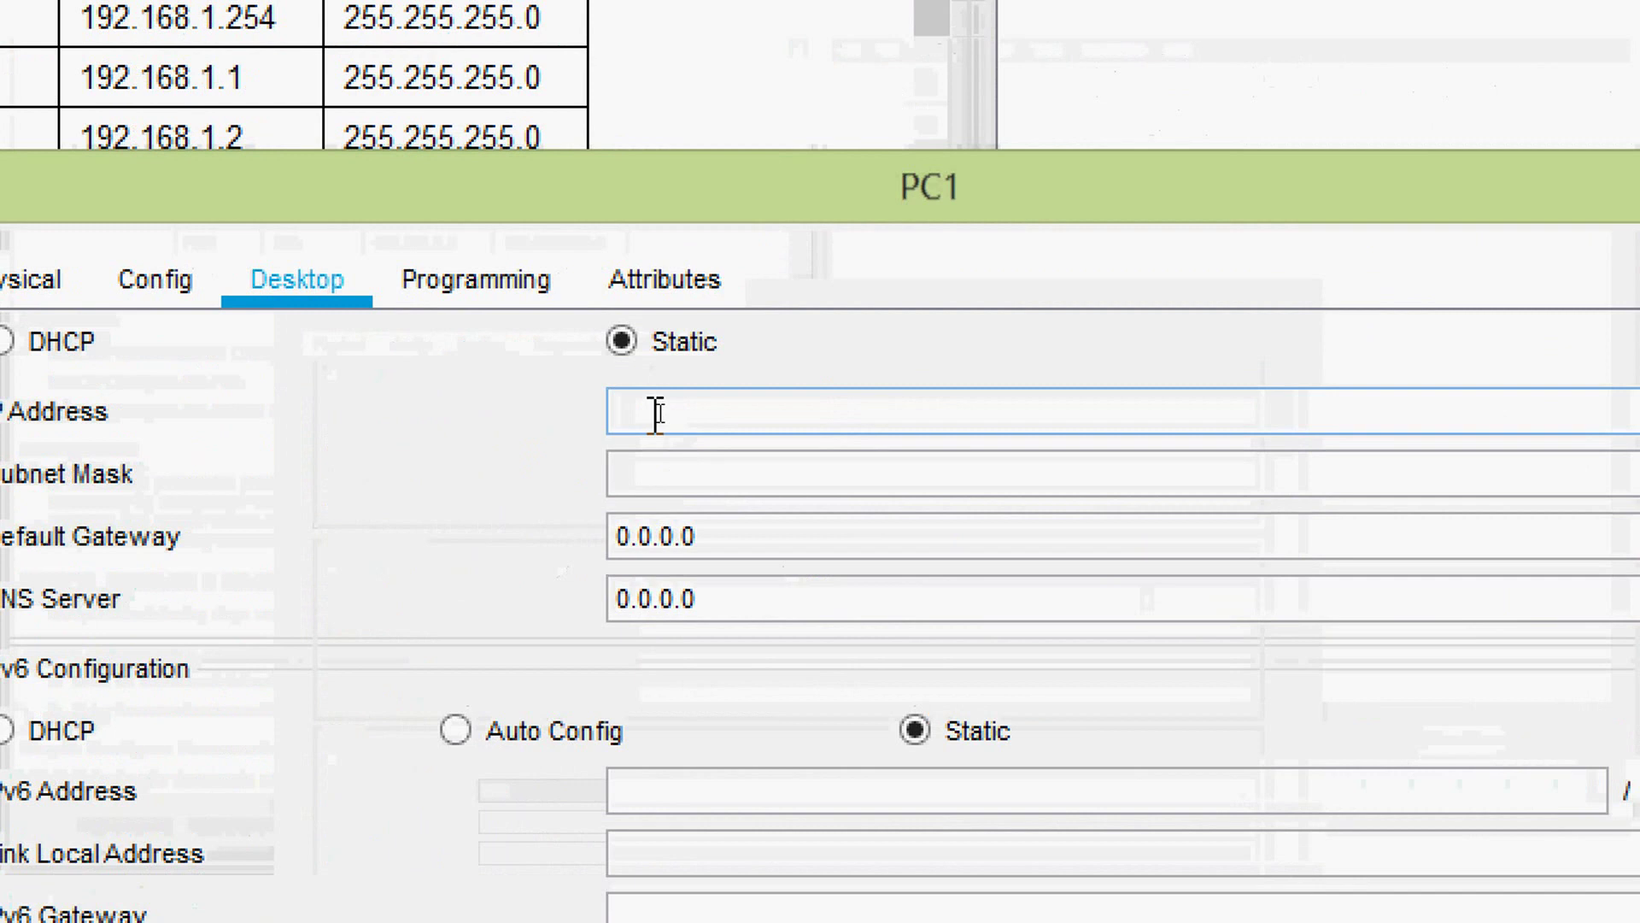
pyautogui.write('192.168')
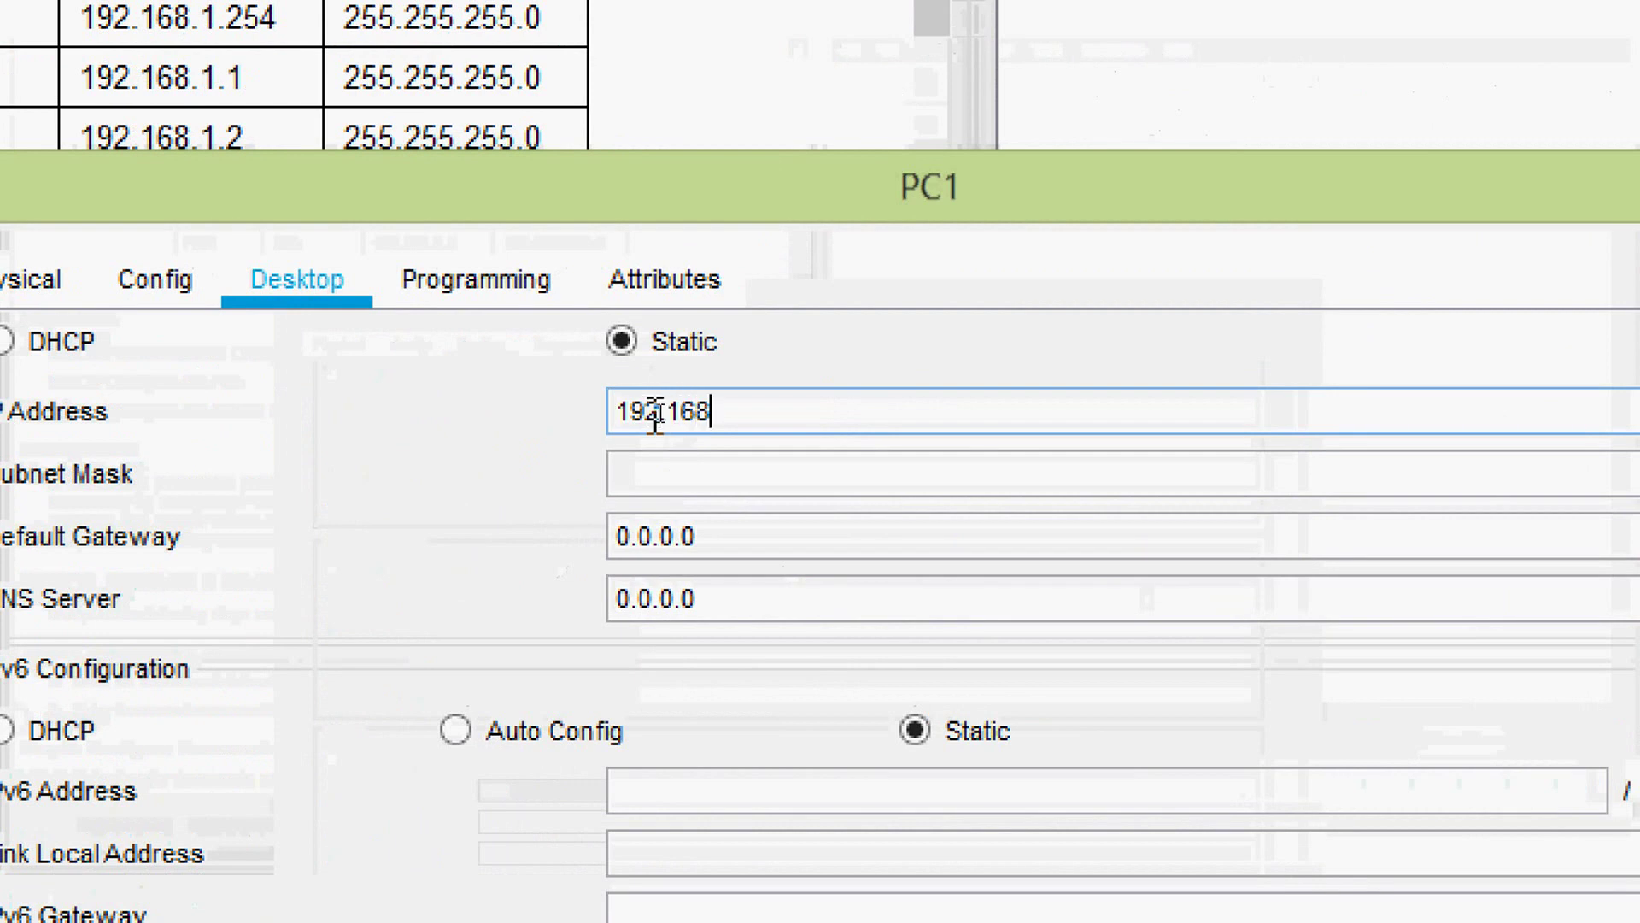
pyautogui.write('.1.1')
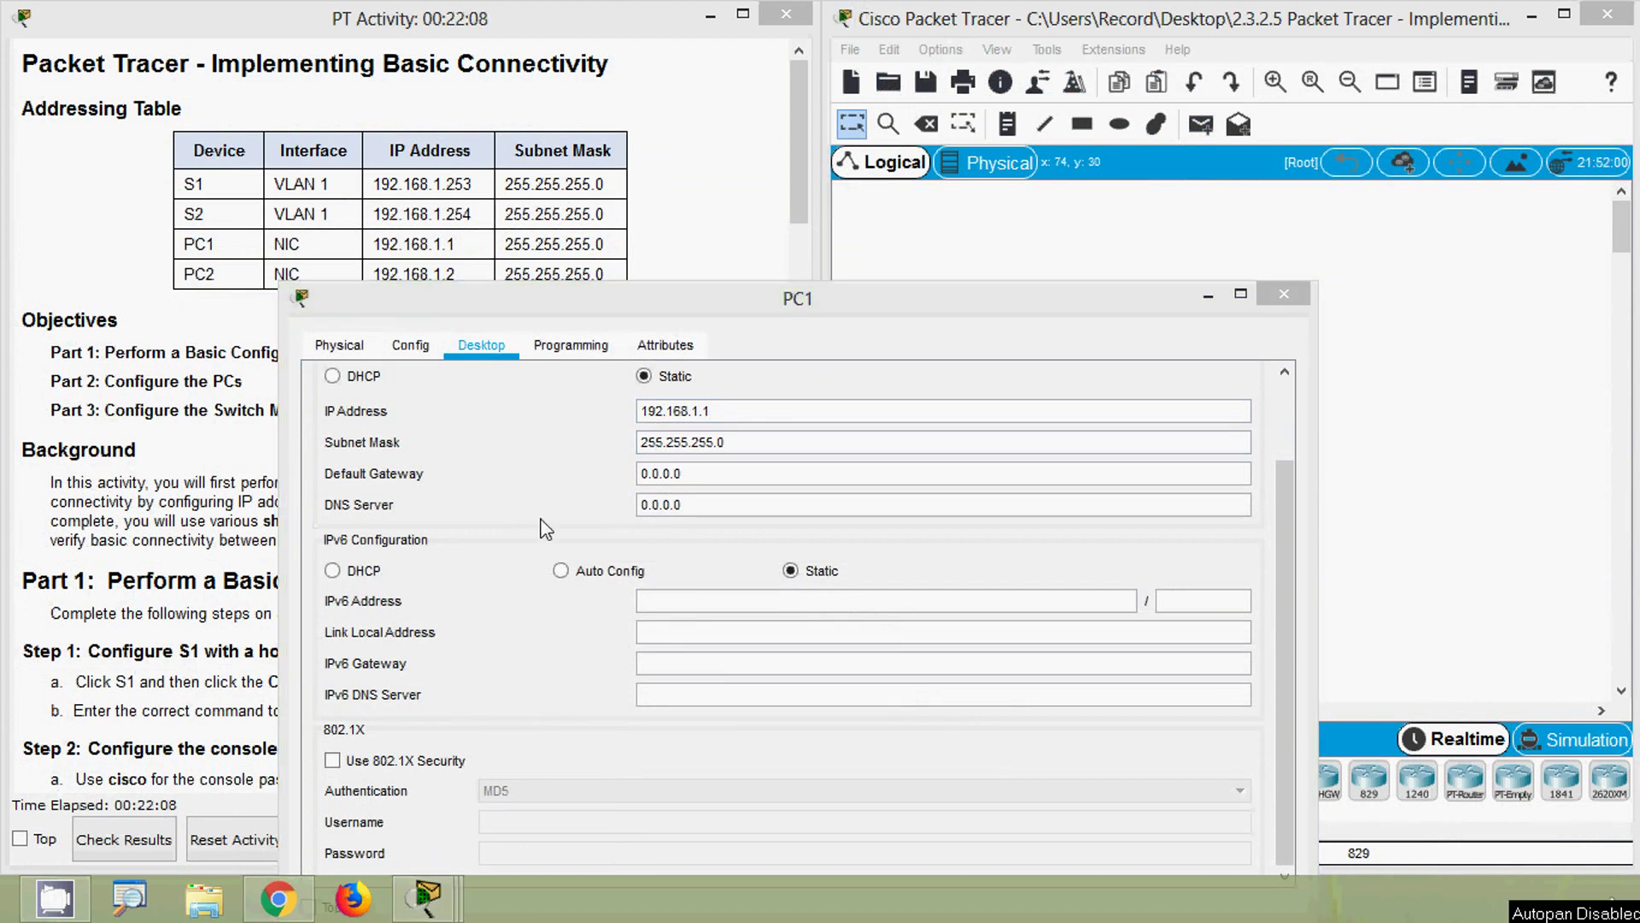
pyautogui.click(694, 446)
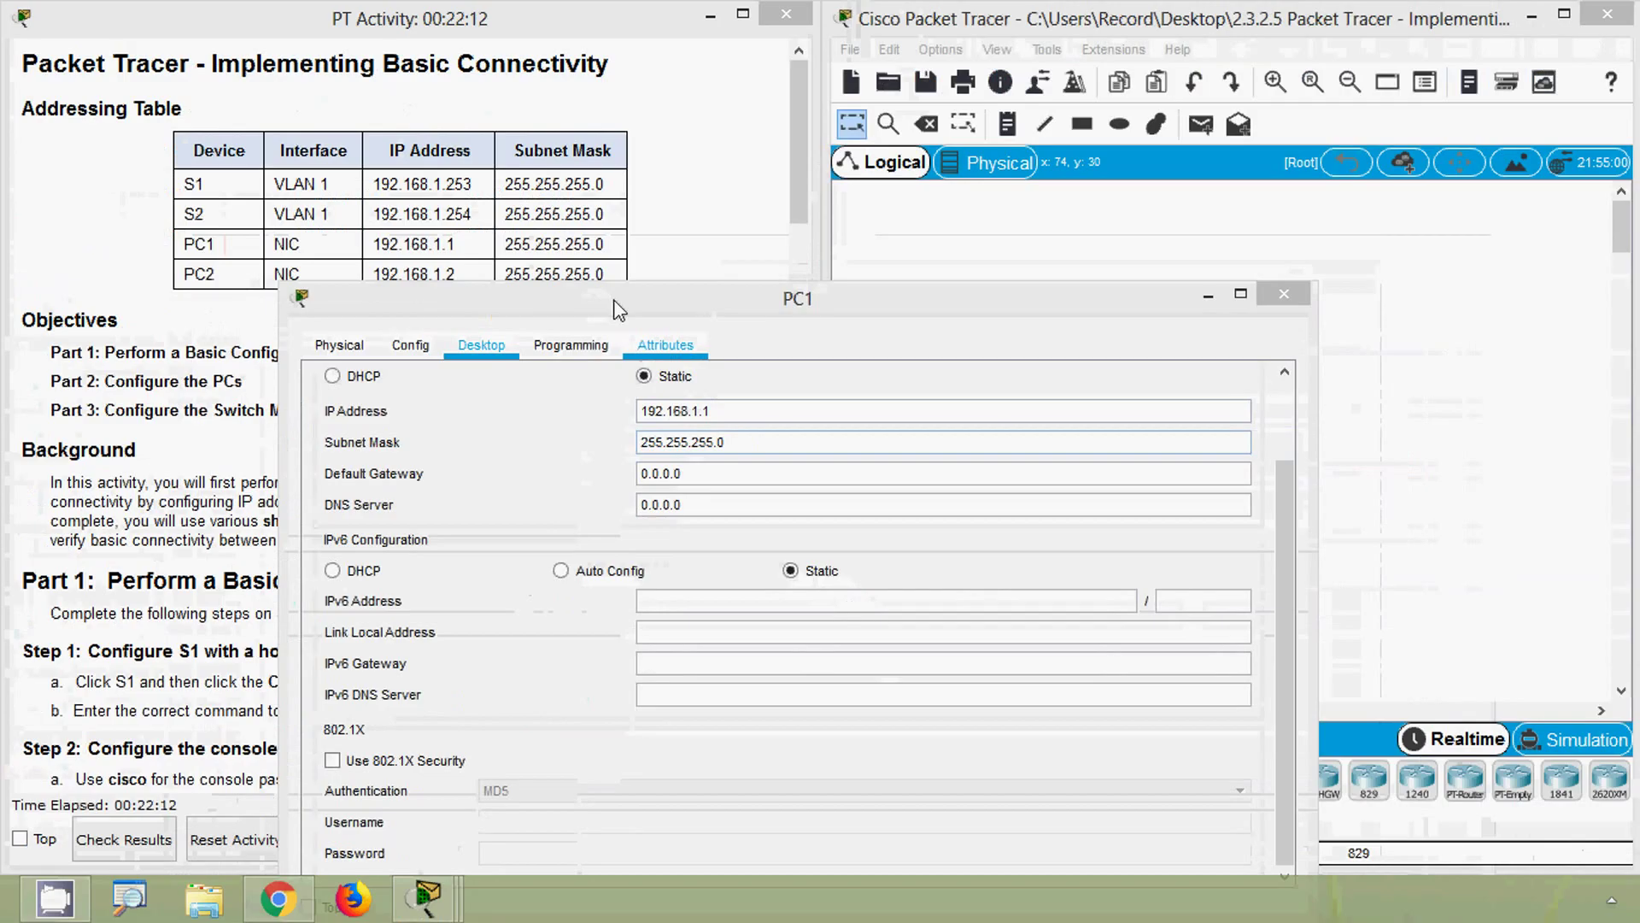
pyautogui.moveTo(577, 291); pyautogui.dragTo(567, 346)
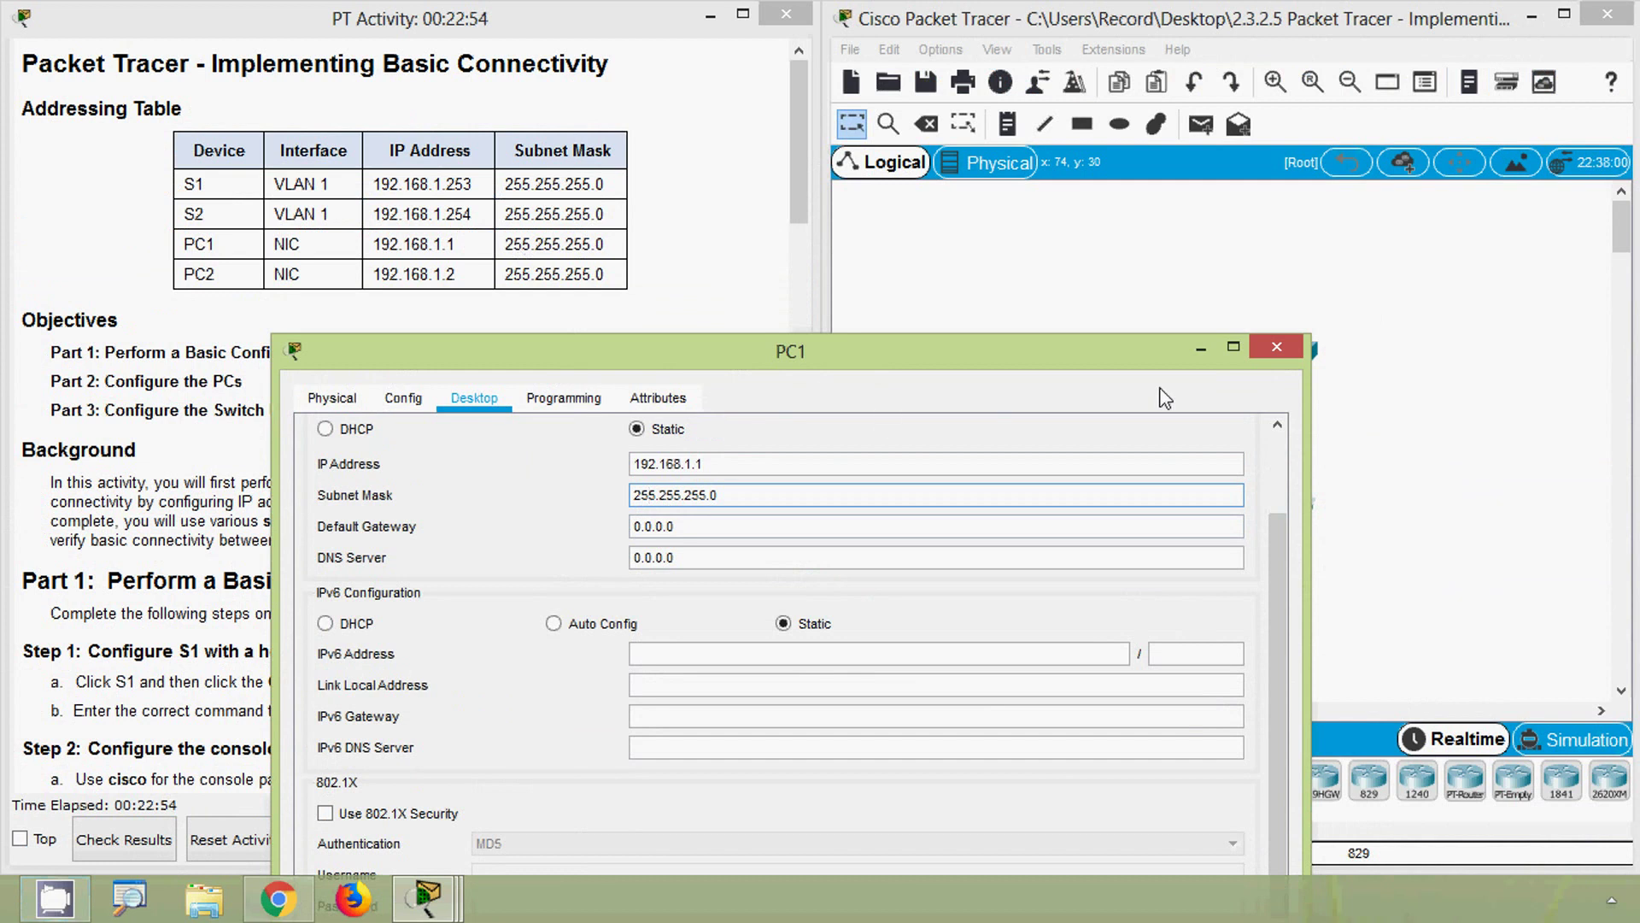
pyautogui.click(1259, 347)
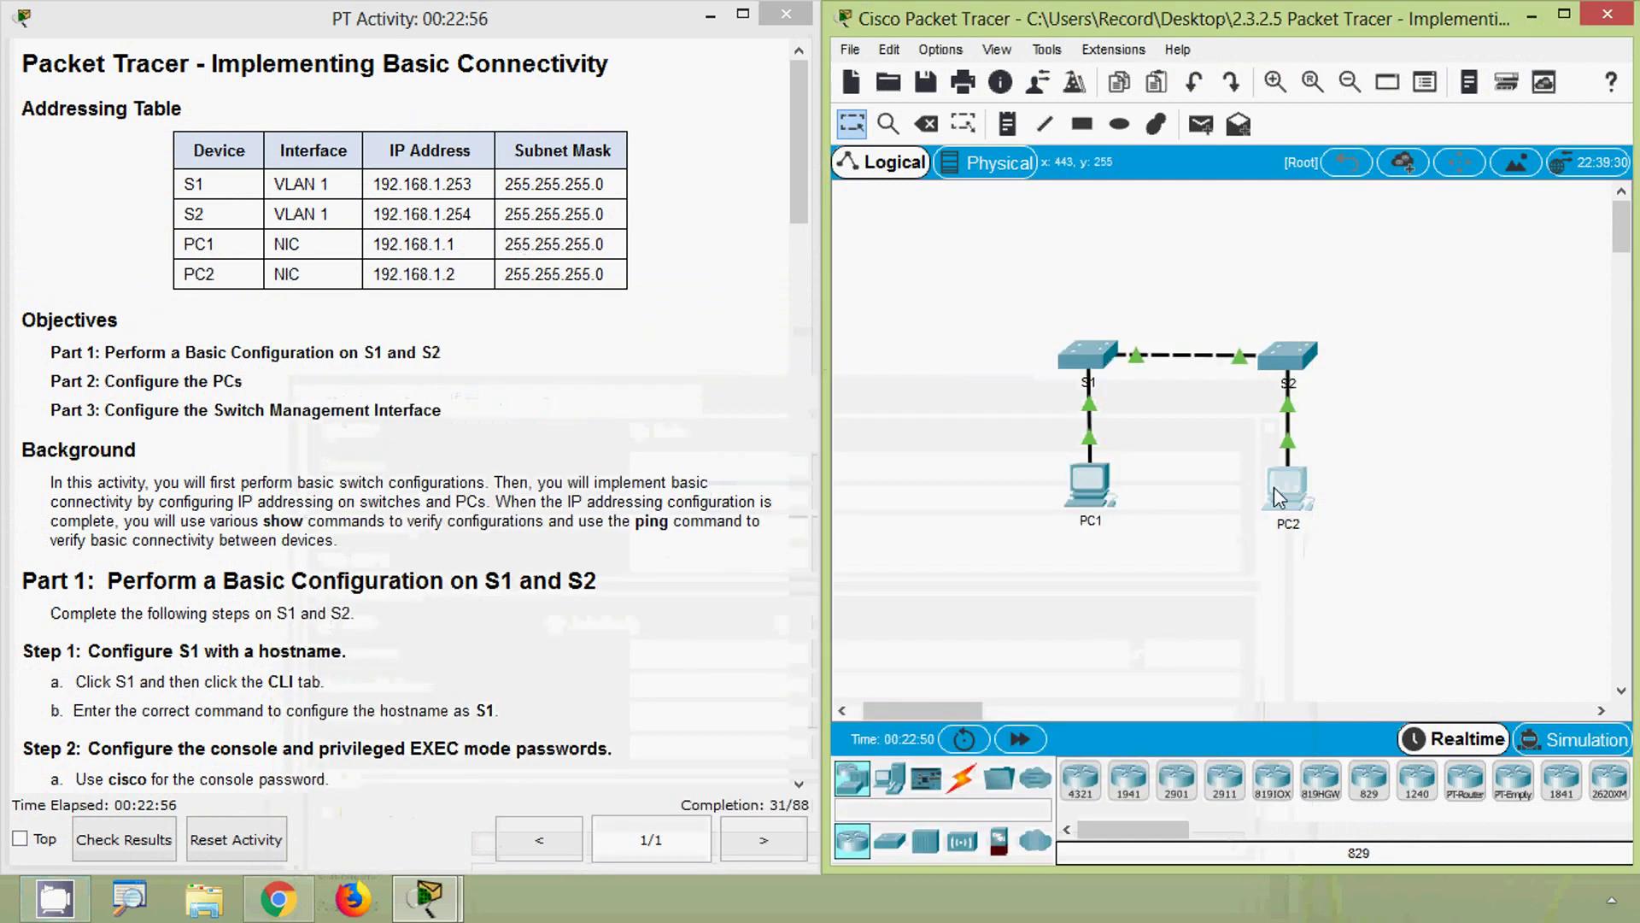
# - Enter 192.168.1.2 and mask 255.255.255.0 in PC2's Desktop IP Configuration
pyautogui.click(1274, 487)
pyautogui.click(506, 160)
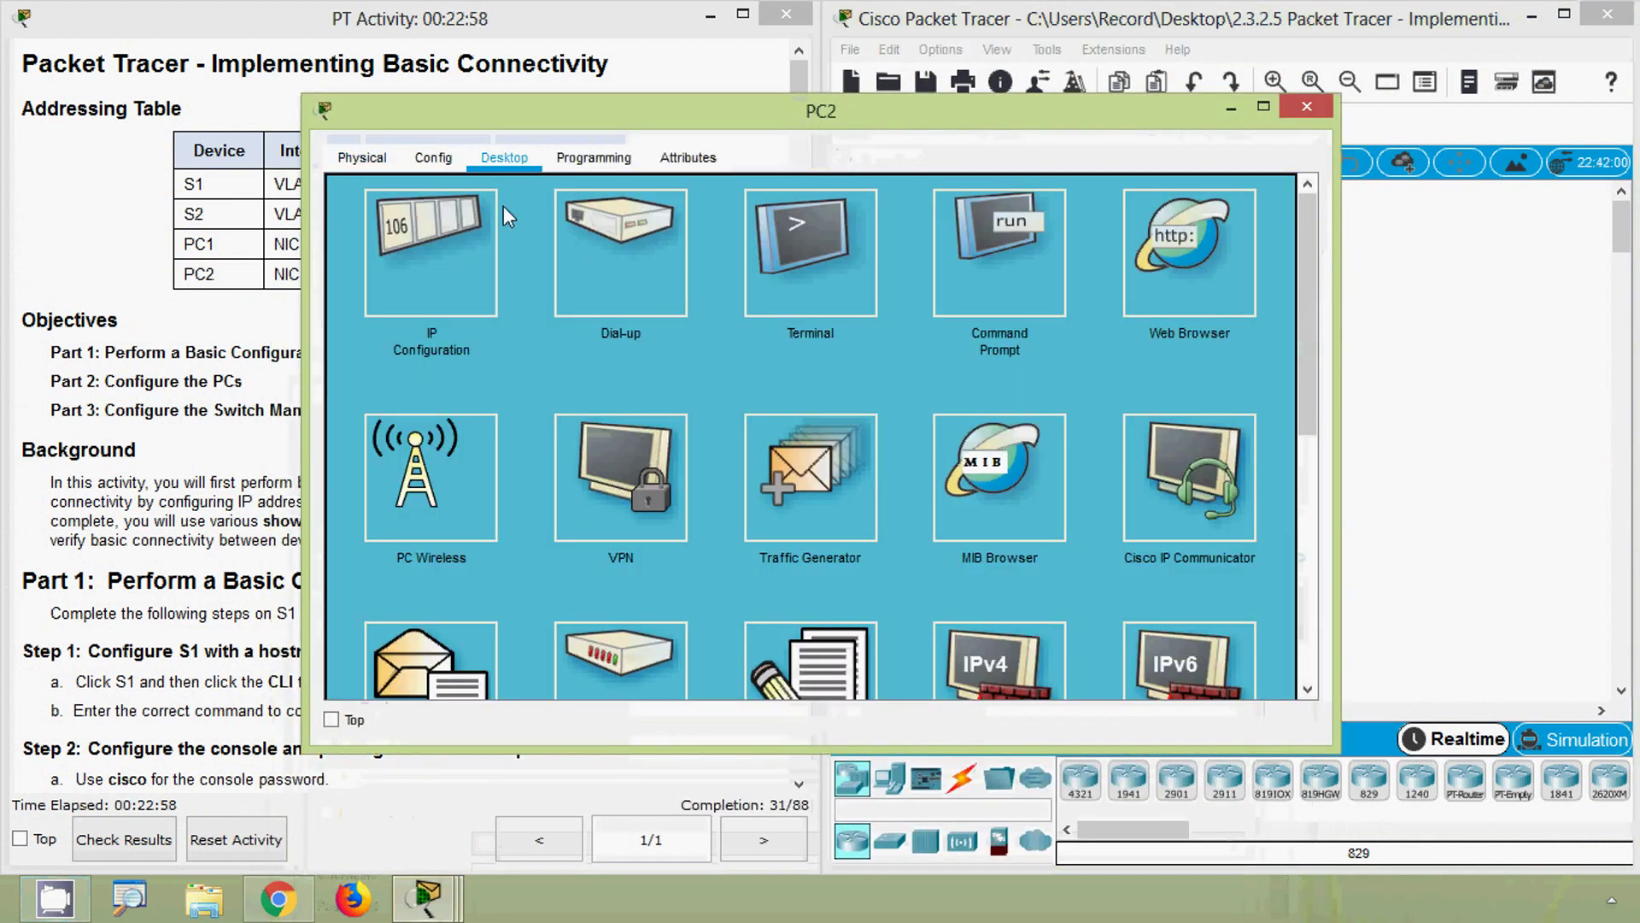
pyautogui.click(448, 255)
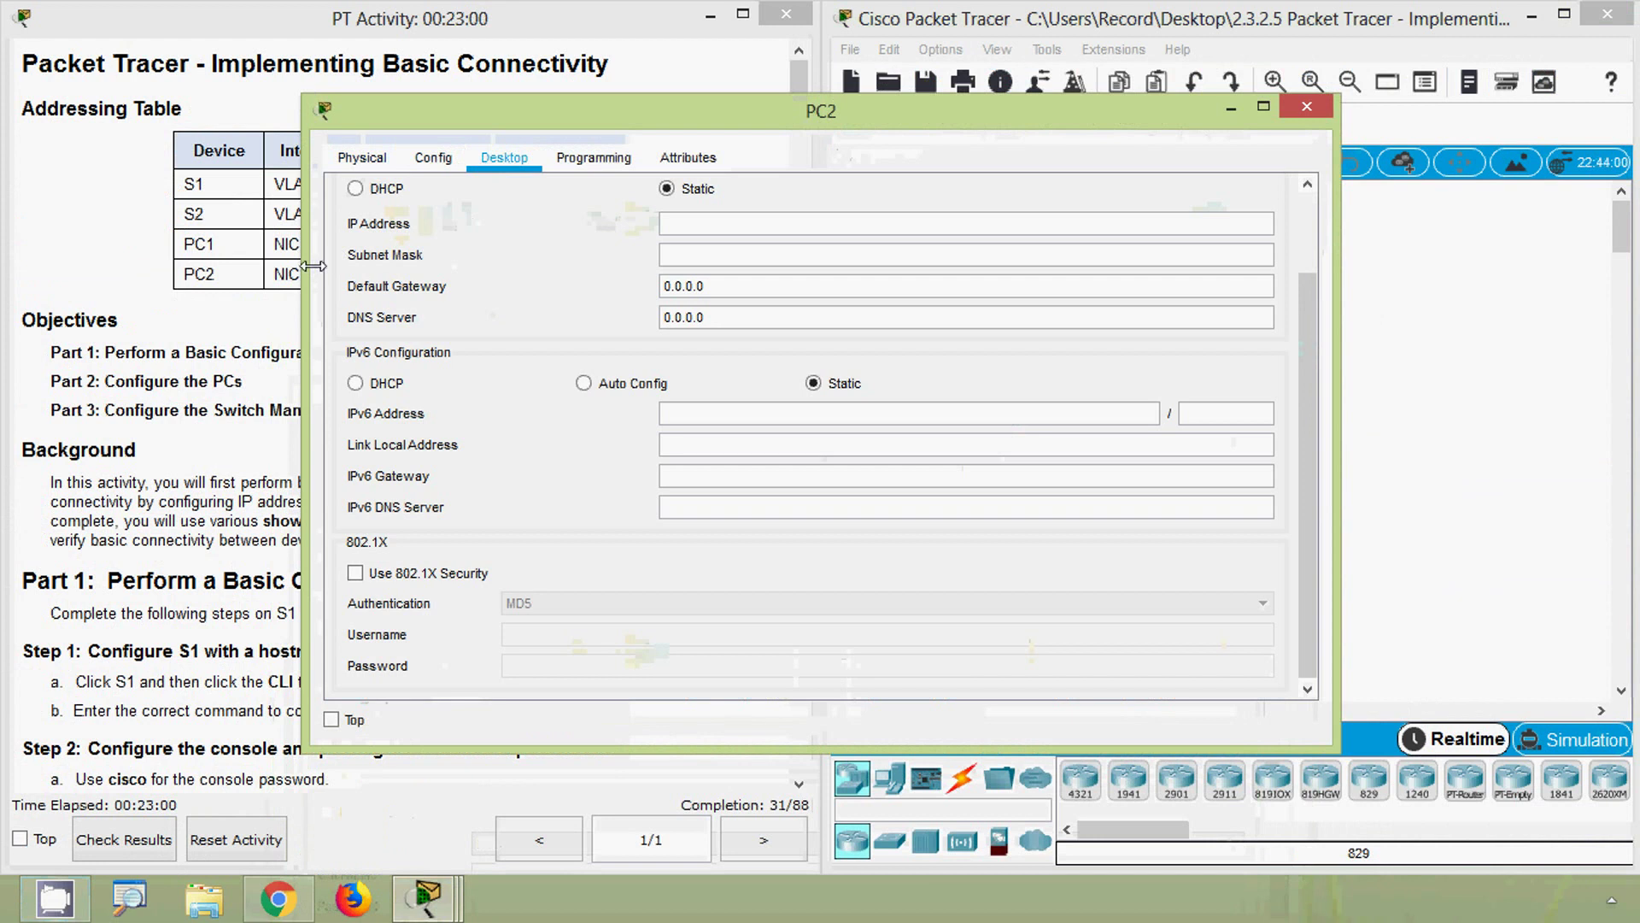
pyautogui.moveTo(397, 125); pyautogui.dragTo(968, 99)
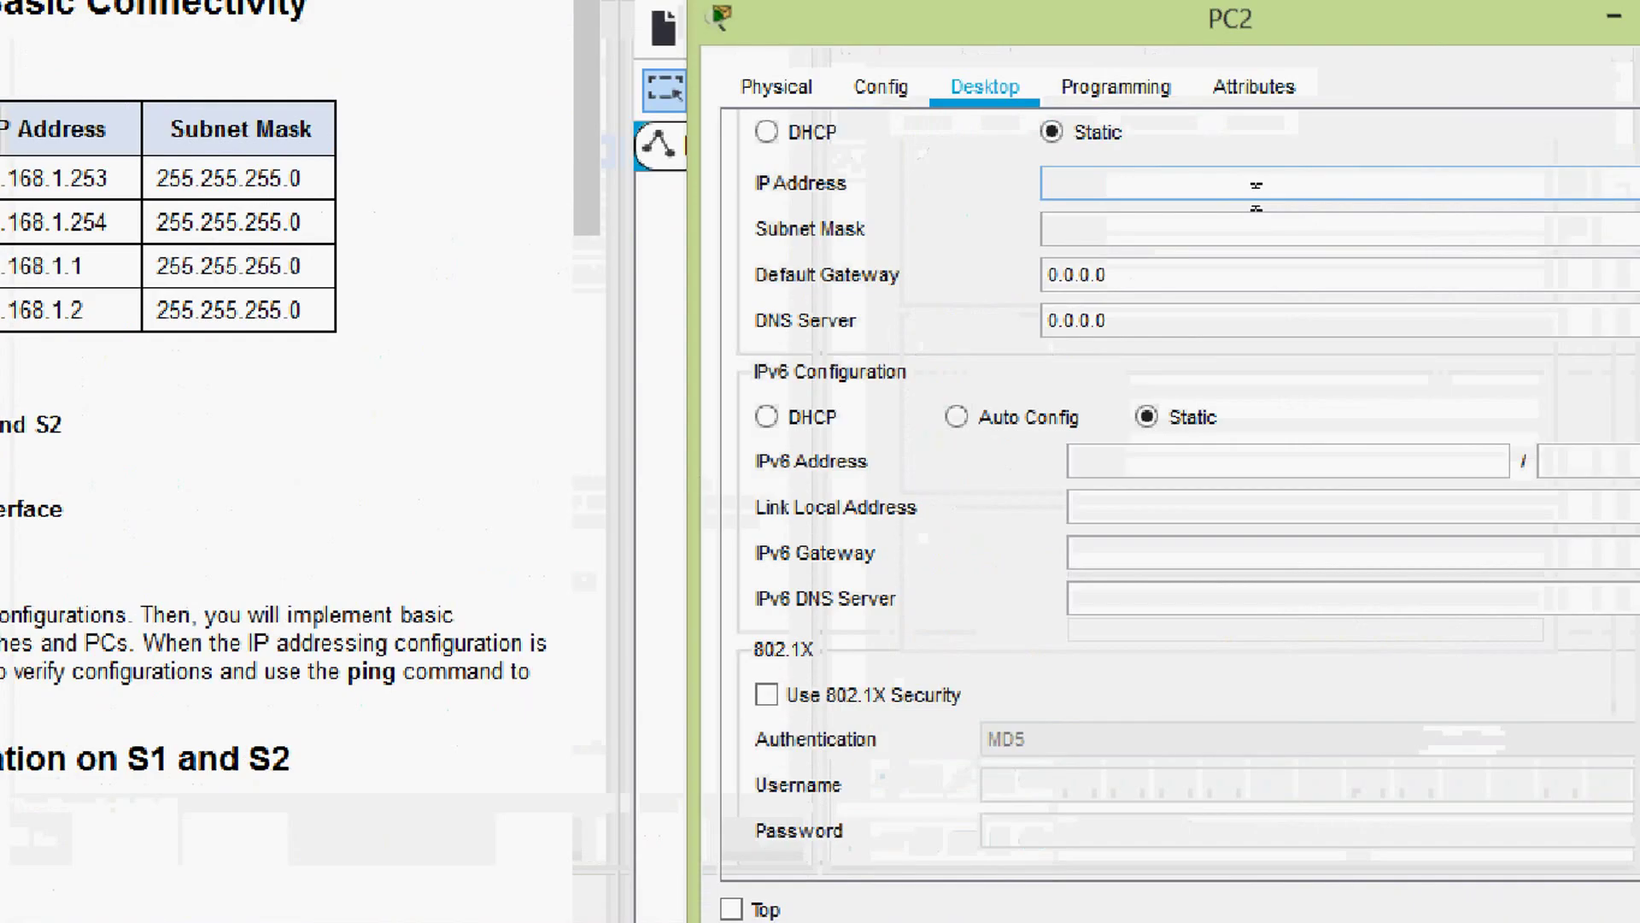
pyautogui.write('192.168')
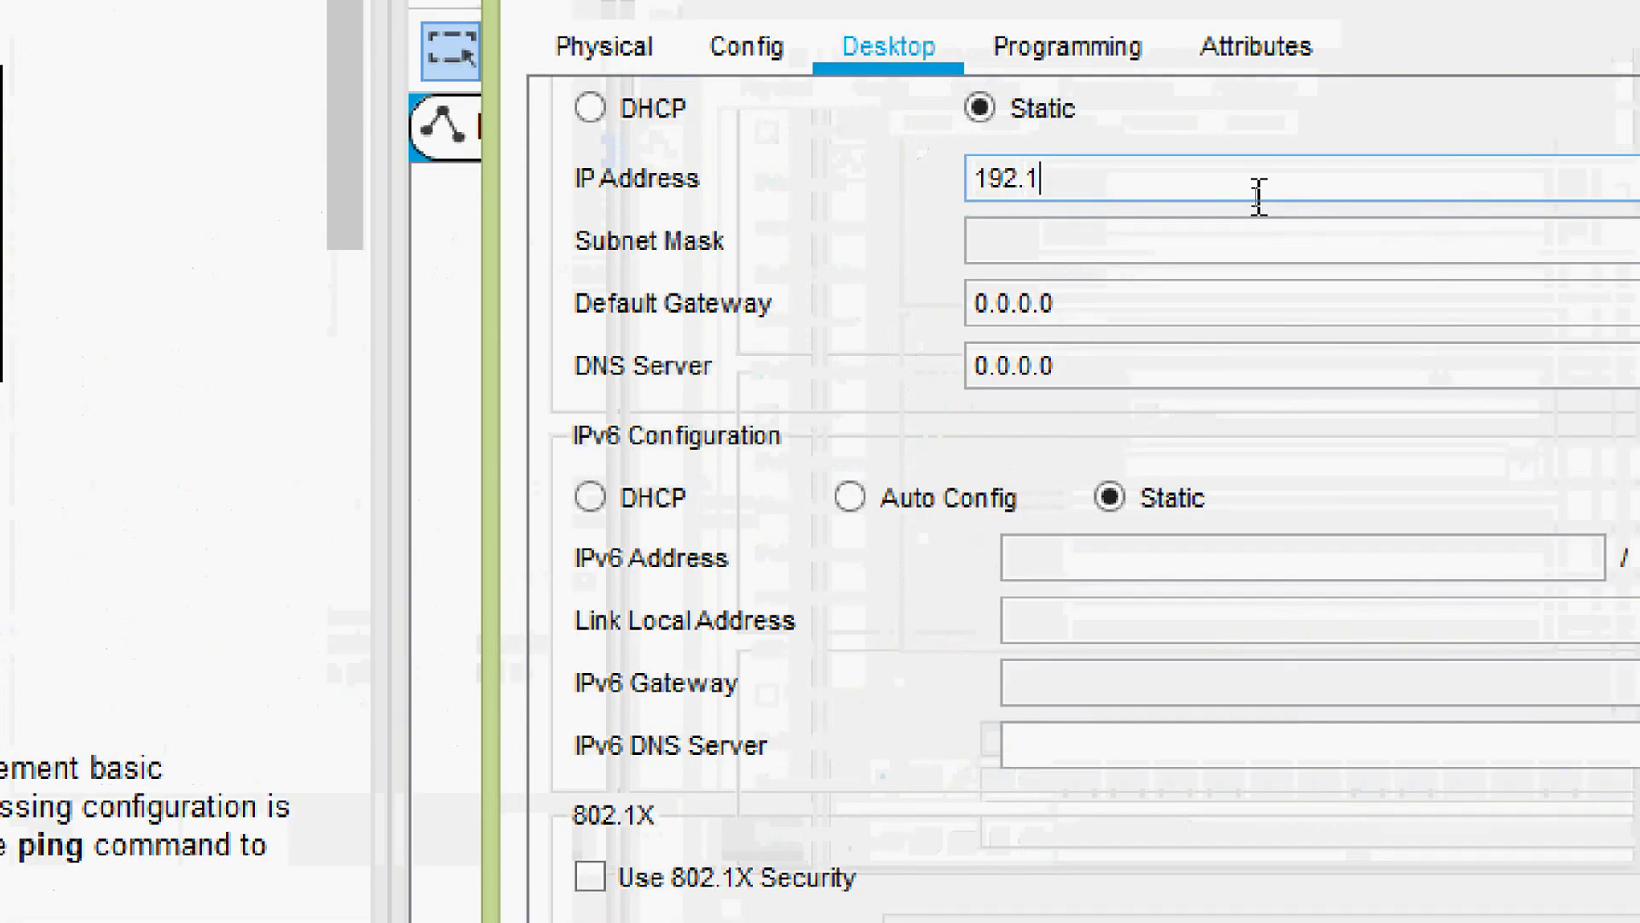
pyautogui.write('.1.2')
pyautogui.click(1192, 224)
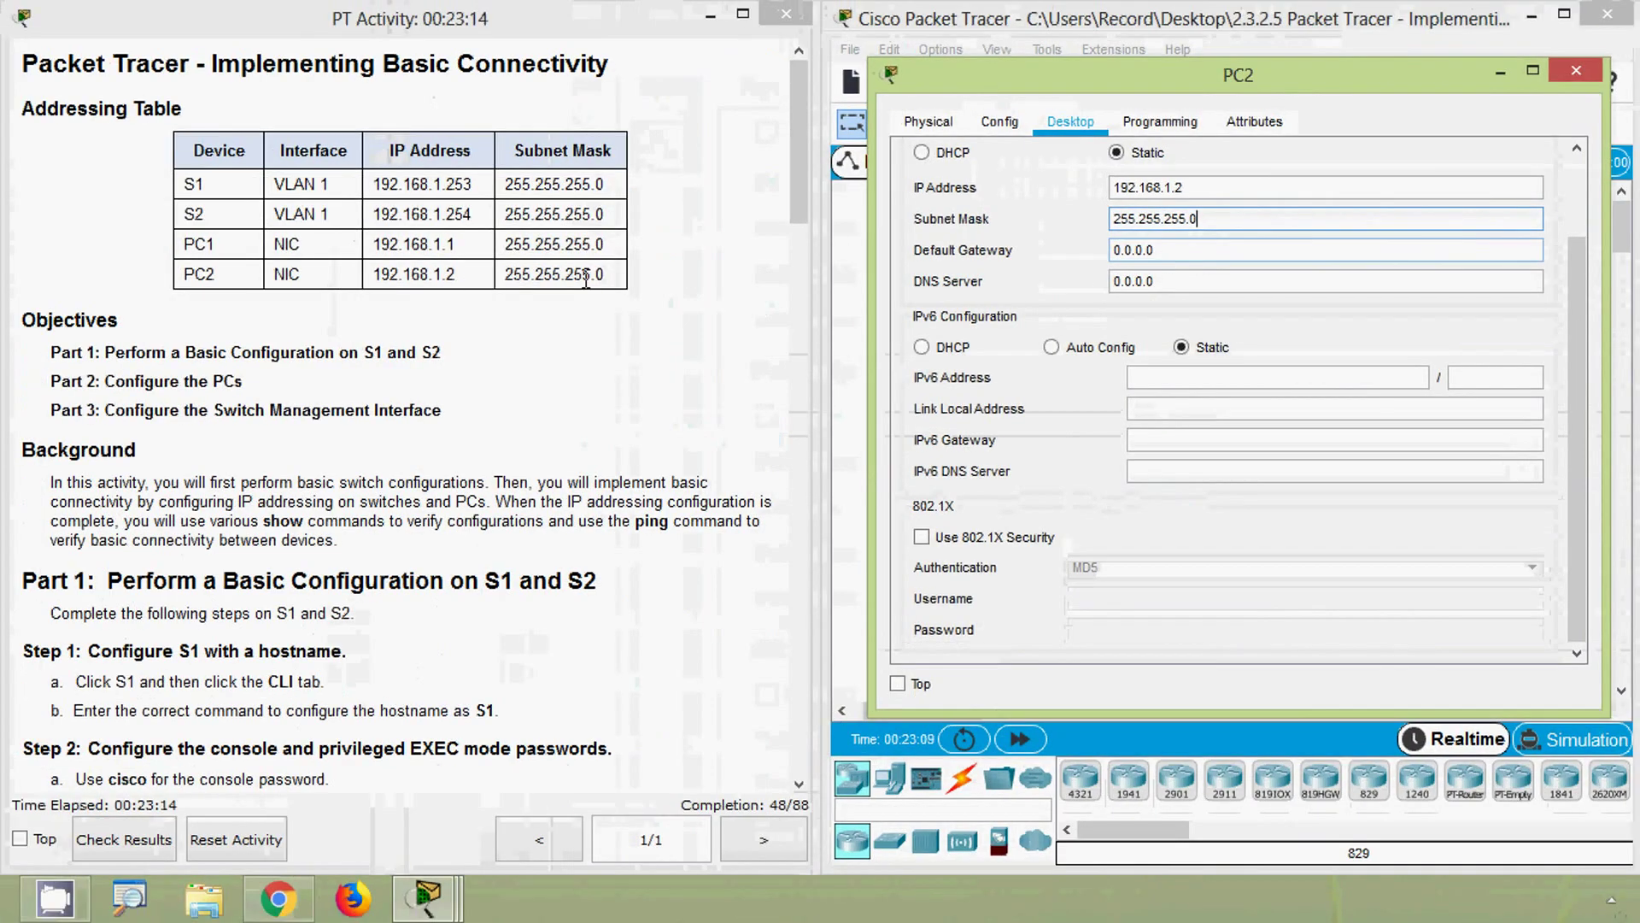
pyautogui.click(1576, 70)
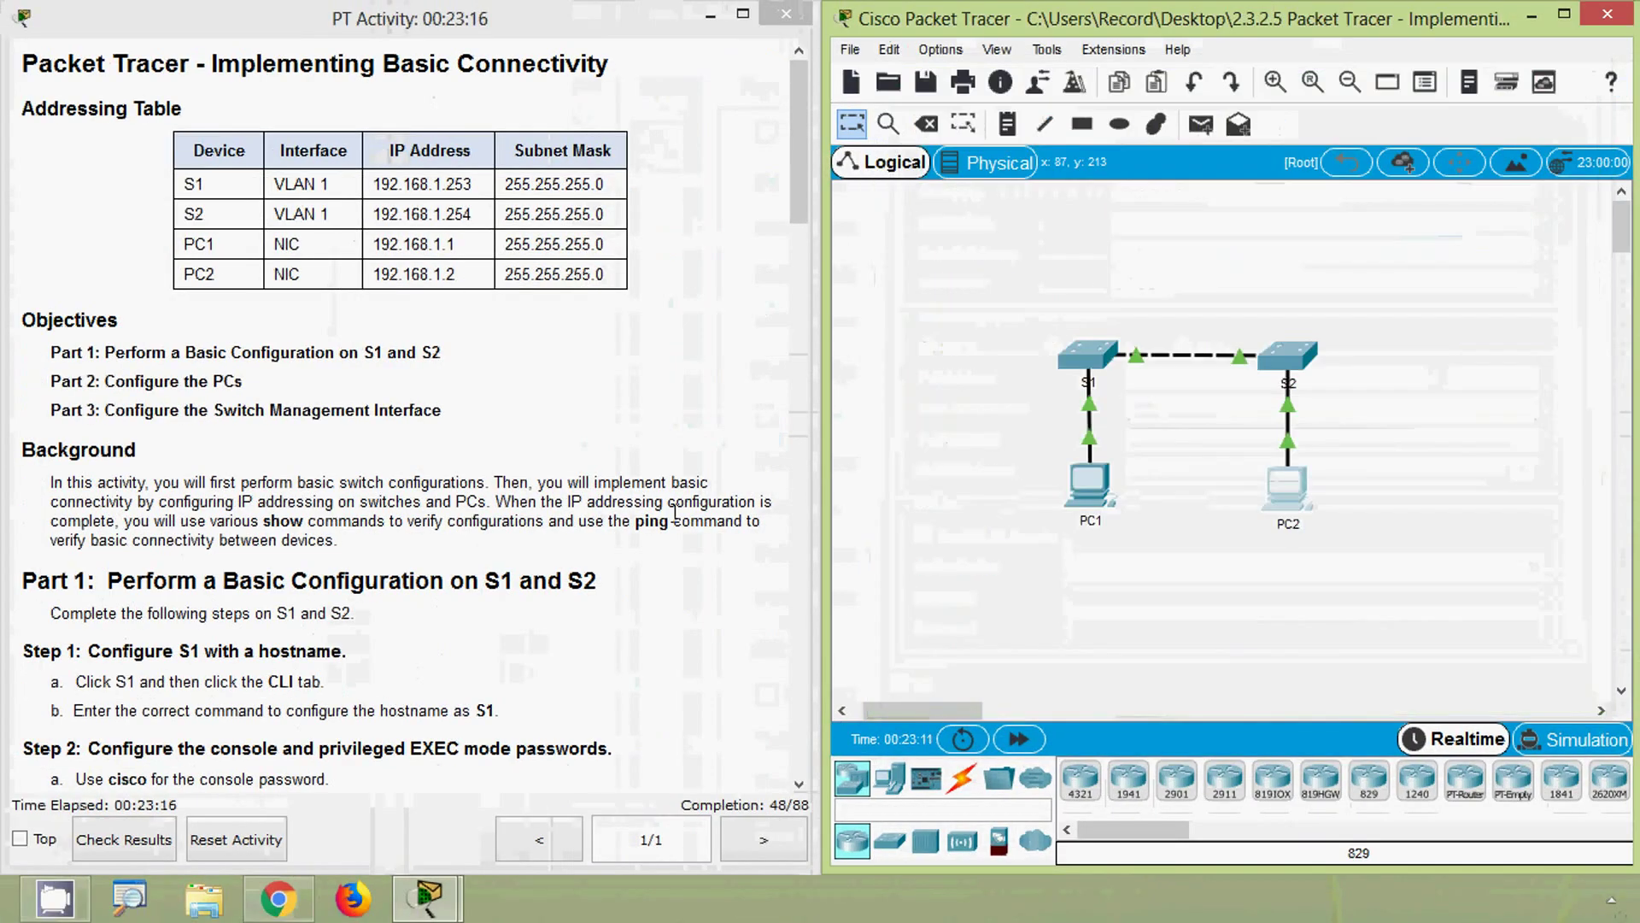
pyautogui.scroll(-2, 614, 545)
pyautogui.scroll(-10, 613, 544)
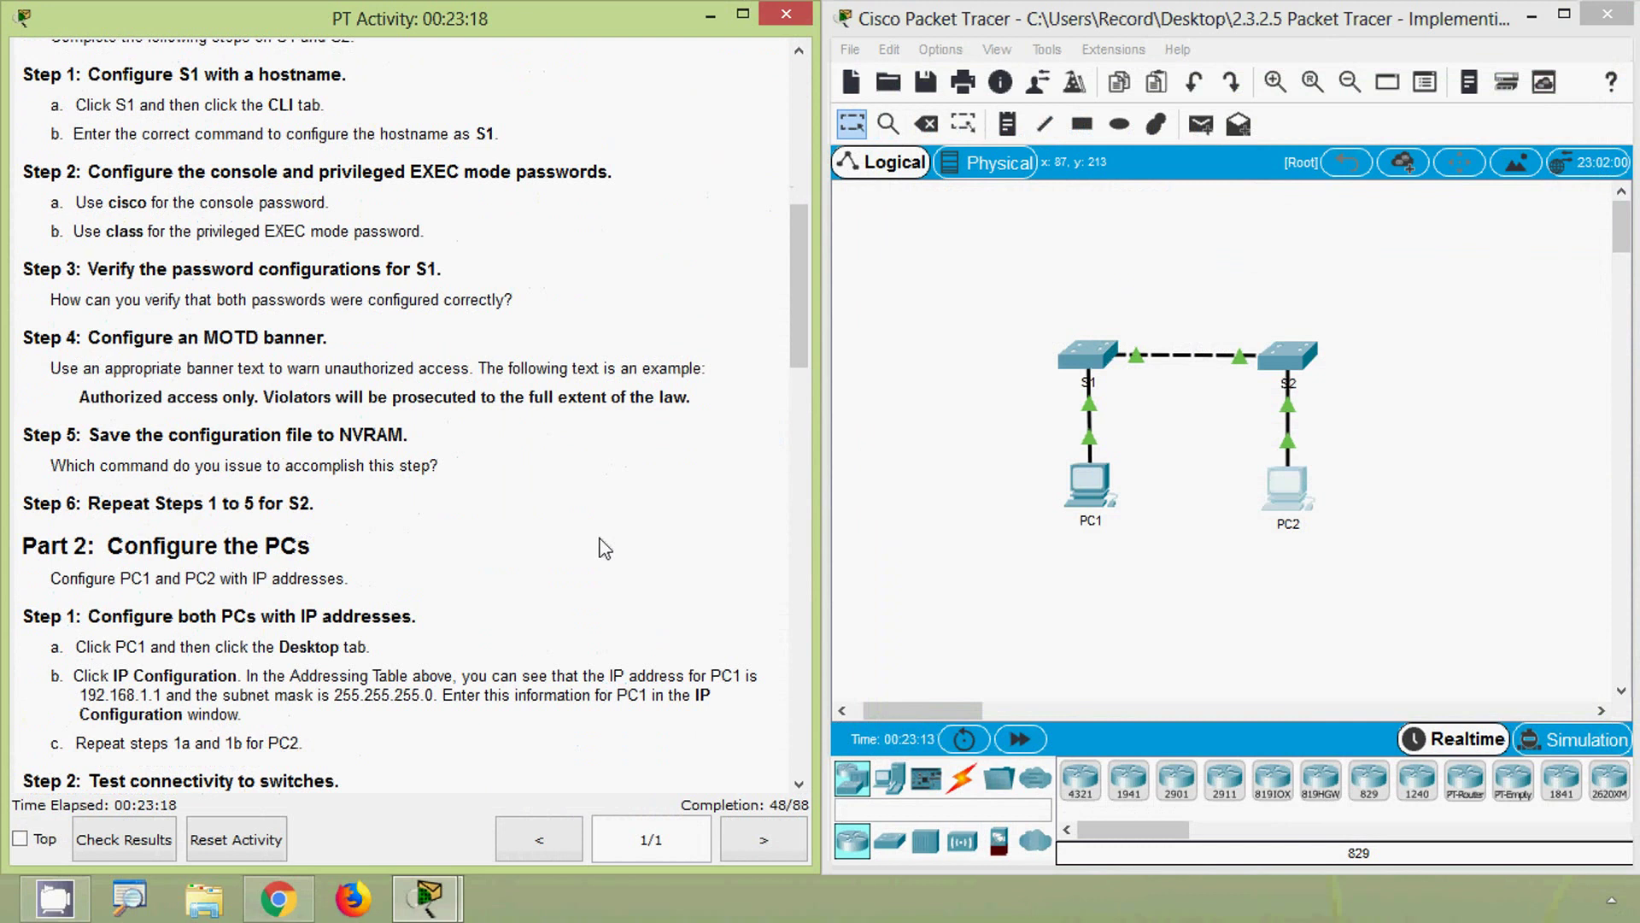
pyautogui.scroll(-4, 601, 537)
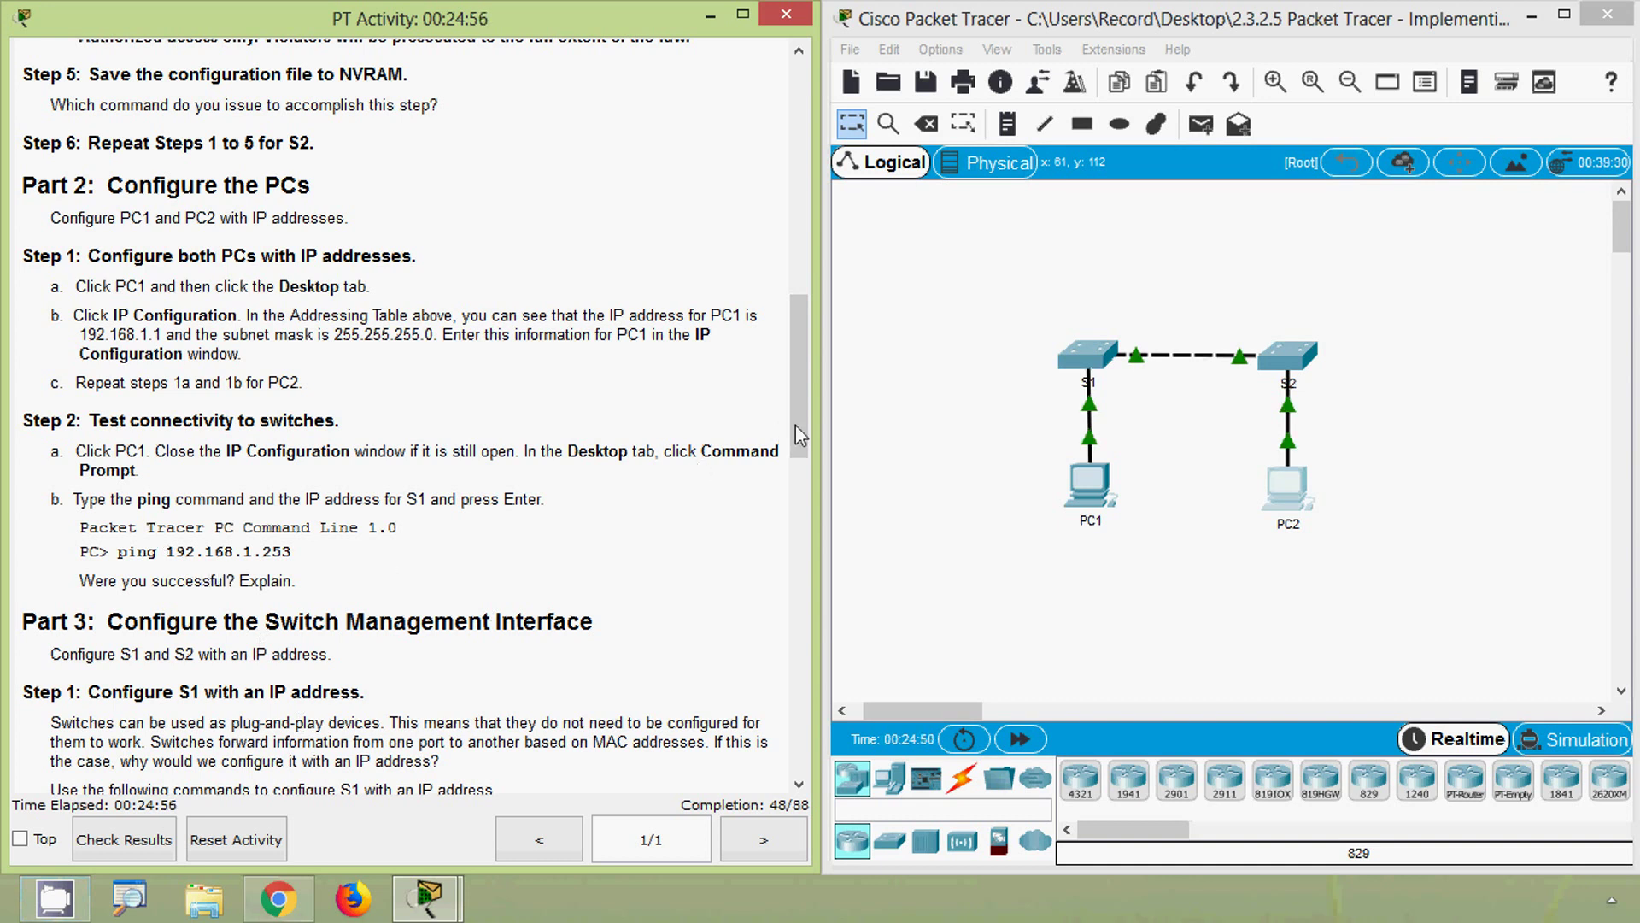
pyautogui.moveTo(801, 427); pyautogui.dragTo(800, 183)
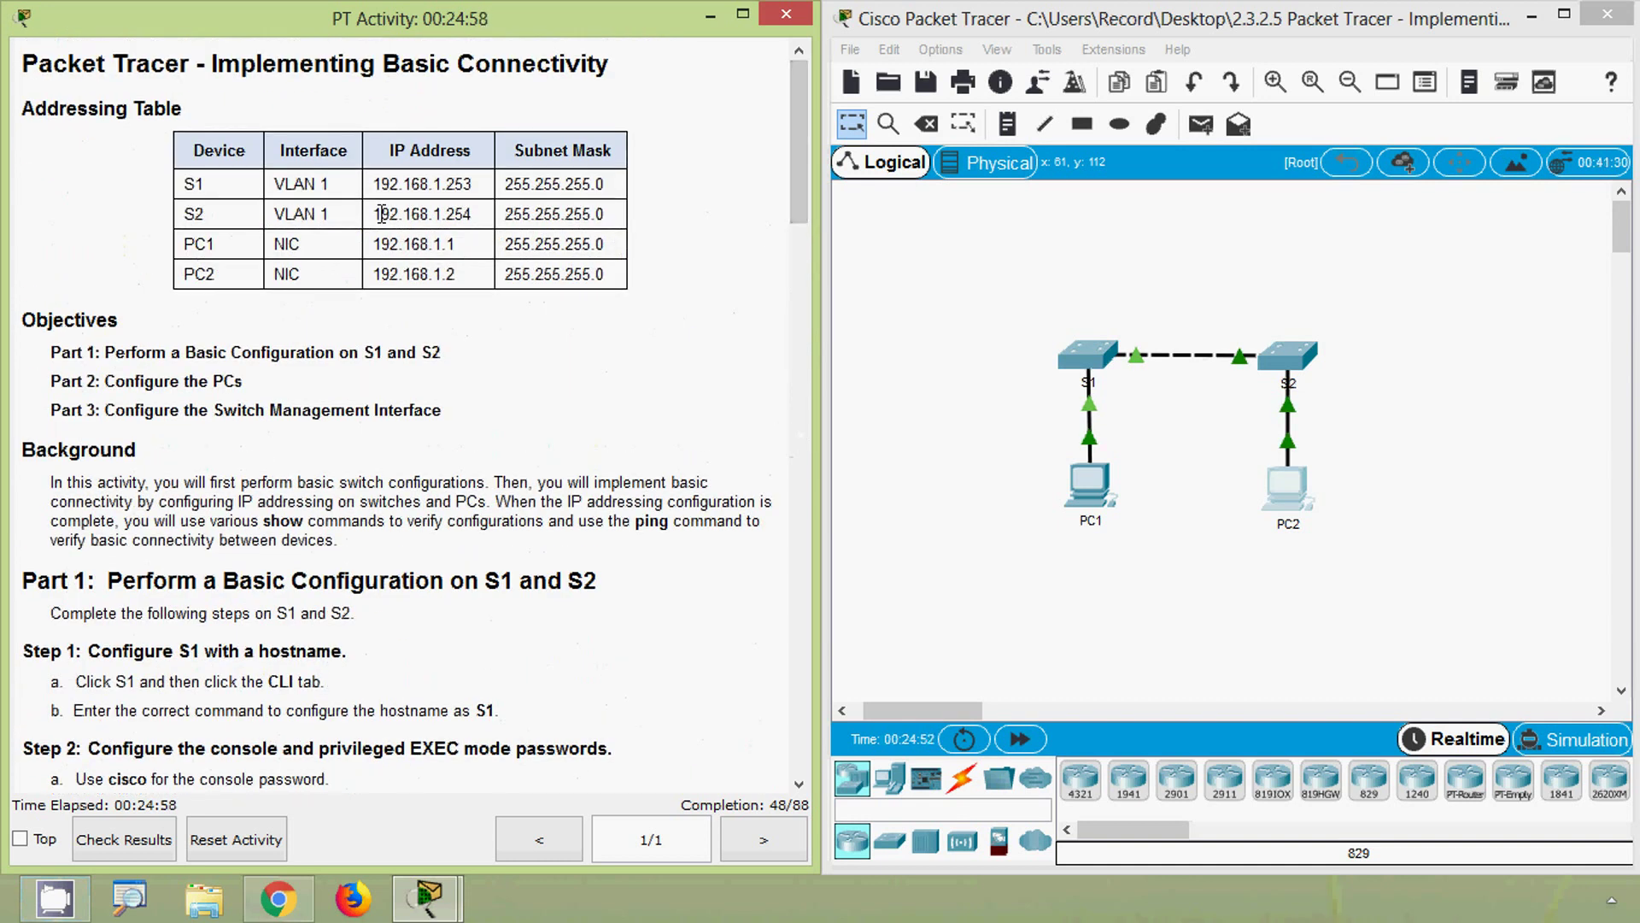
pyautogui.doubleClick(191, 184)
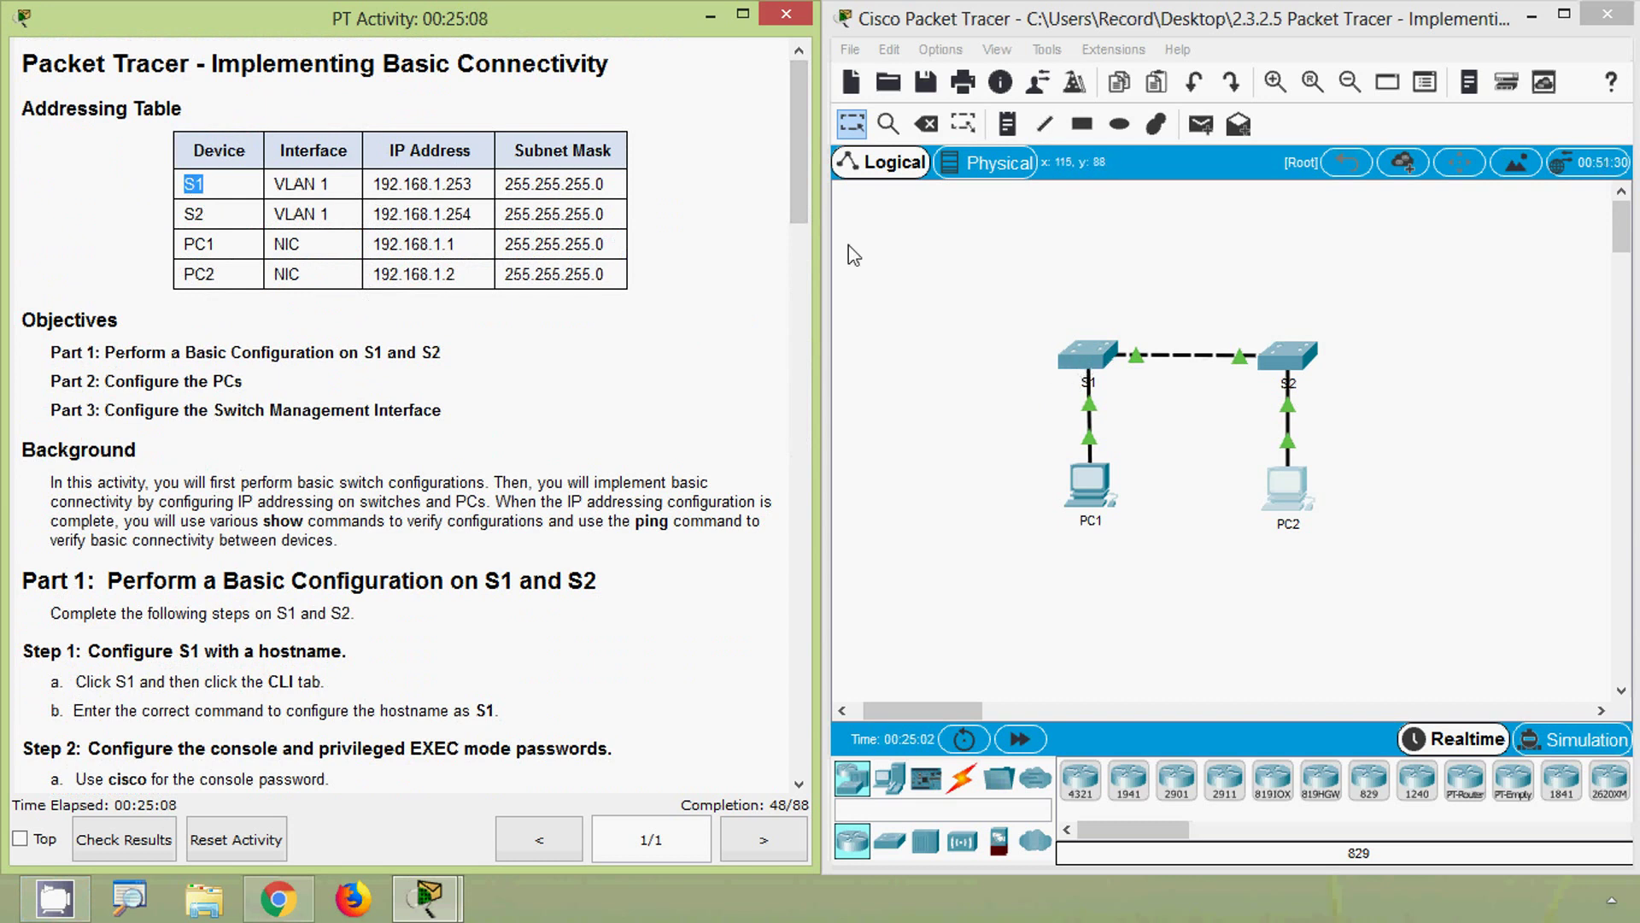
pyautogui.moveTo(802, 183); pyautogui.dragTo(779, 460)
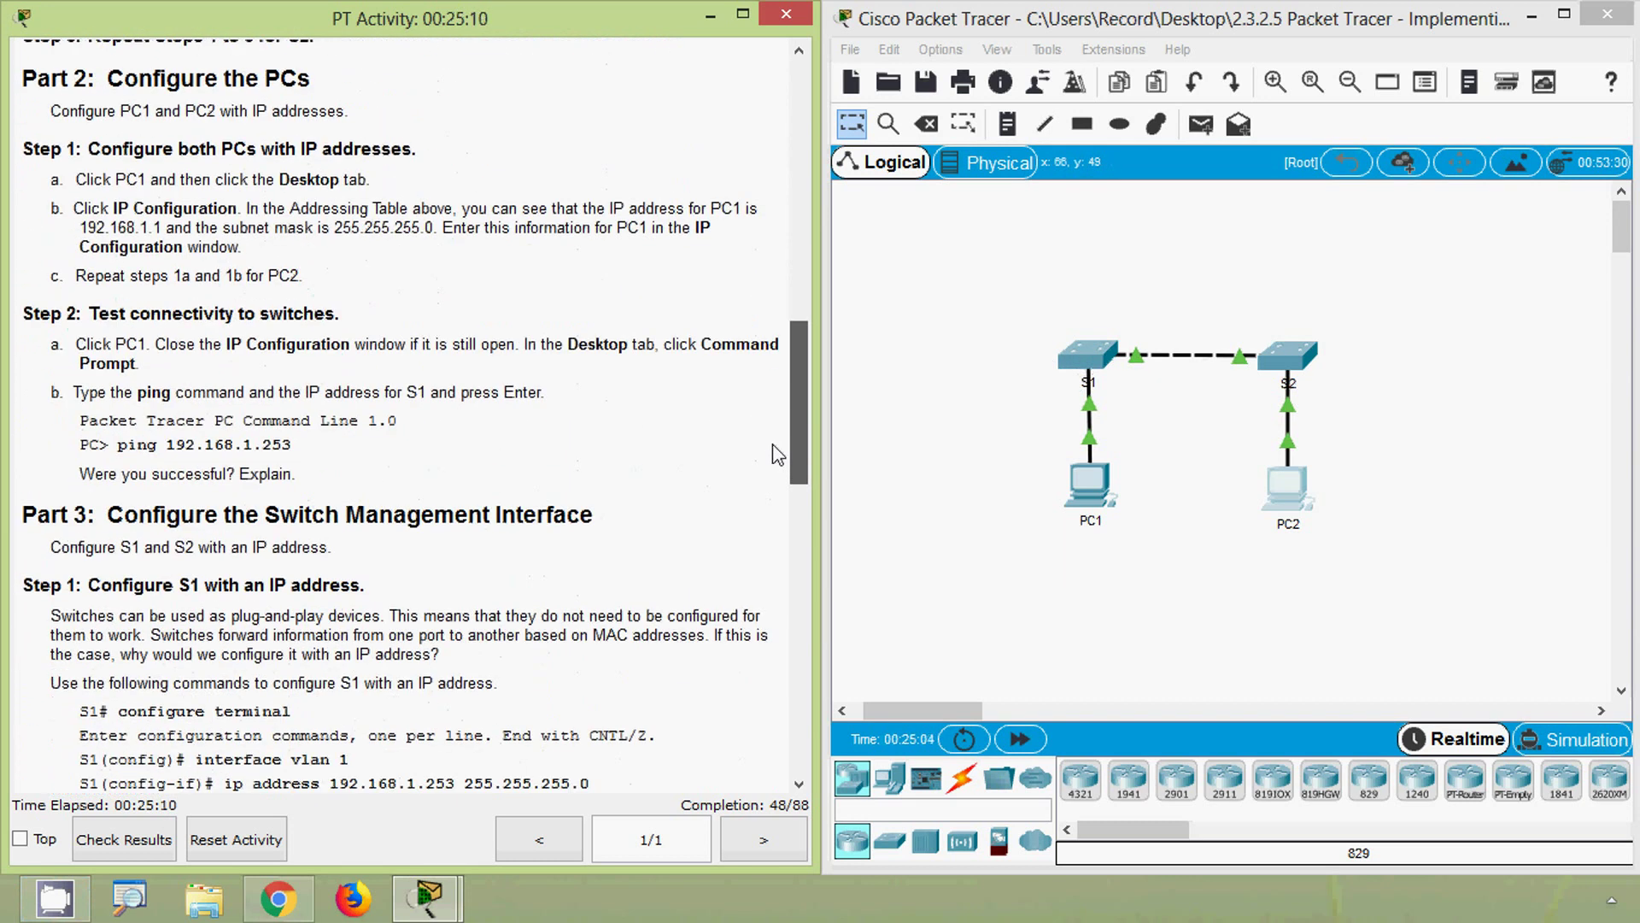
# - Run ping 192.168.1.253 from PC1's Command Prompt to test reachability of S1
pyautogui.click(1104, 500)
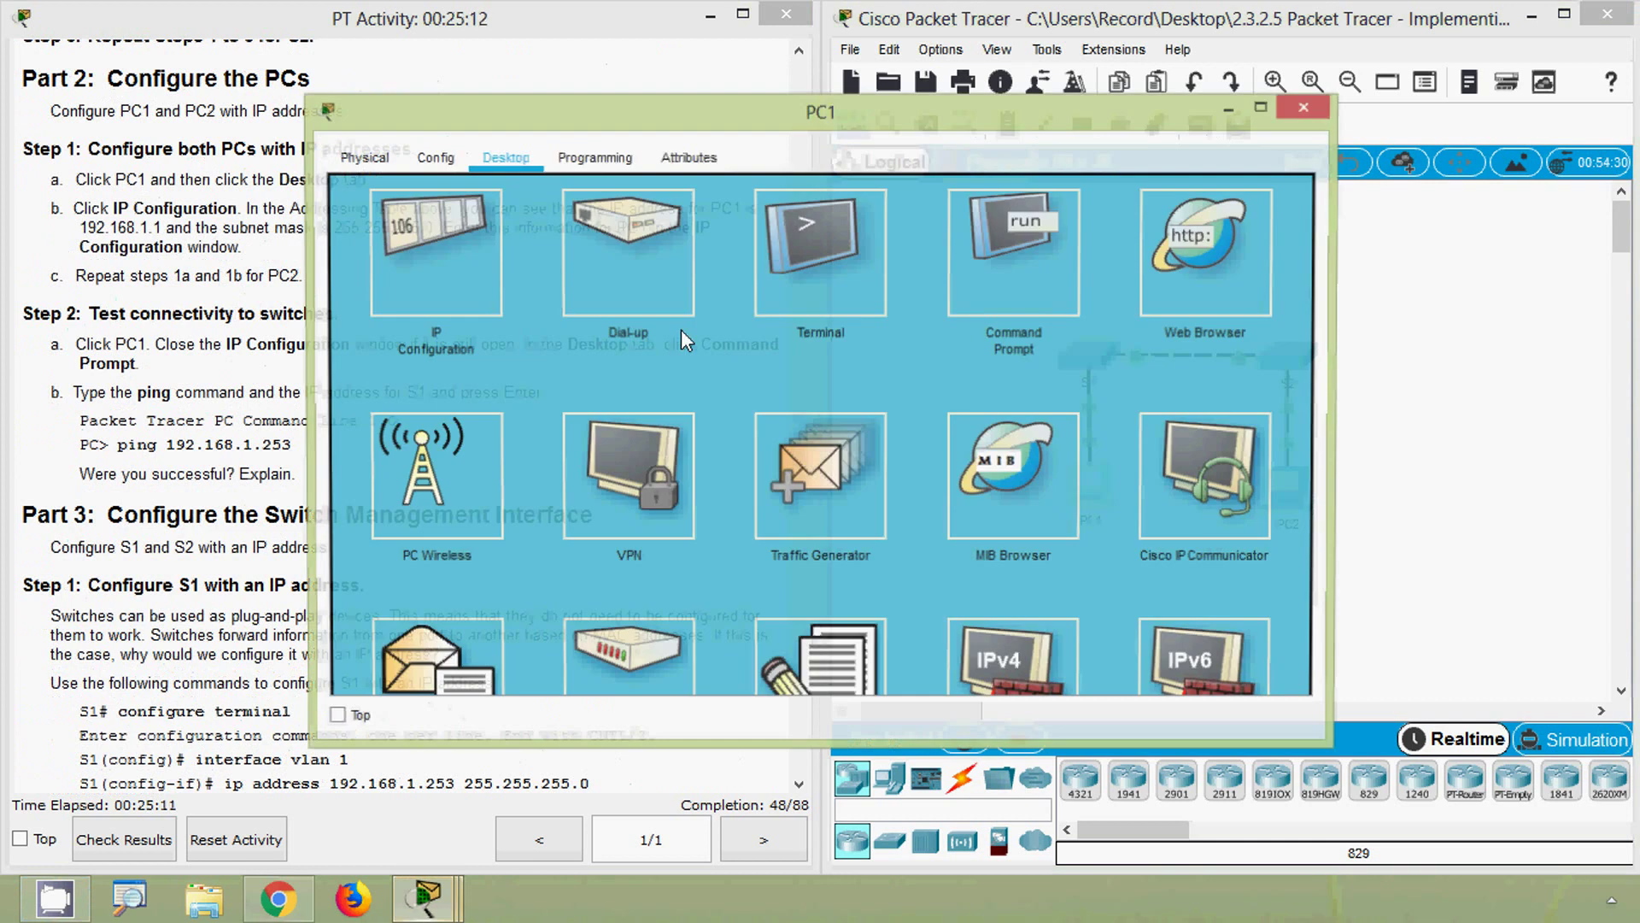
pyautogui.click(974, 279)
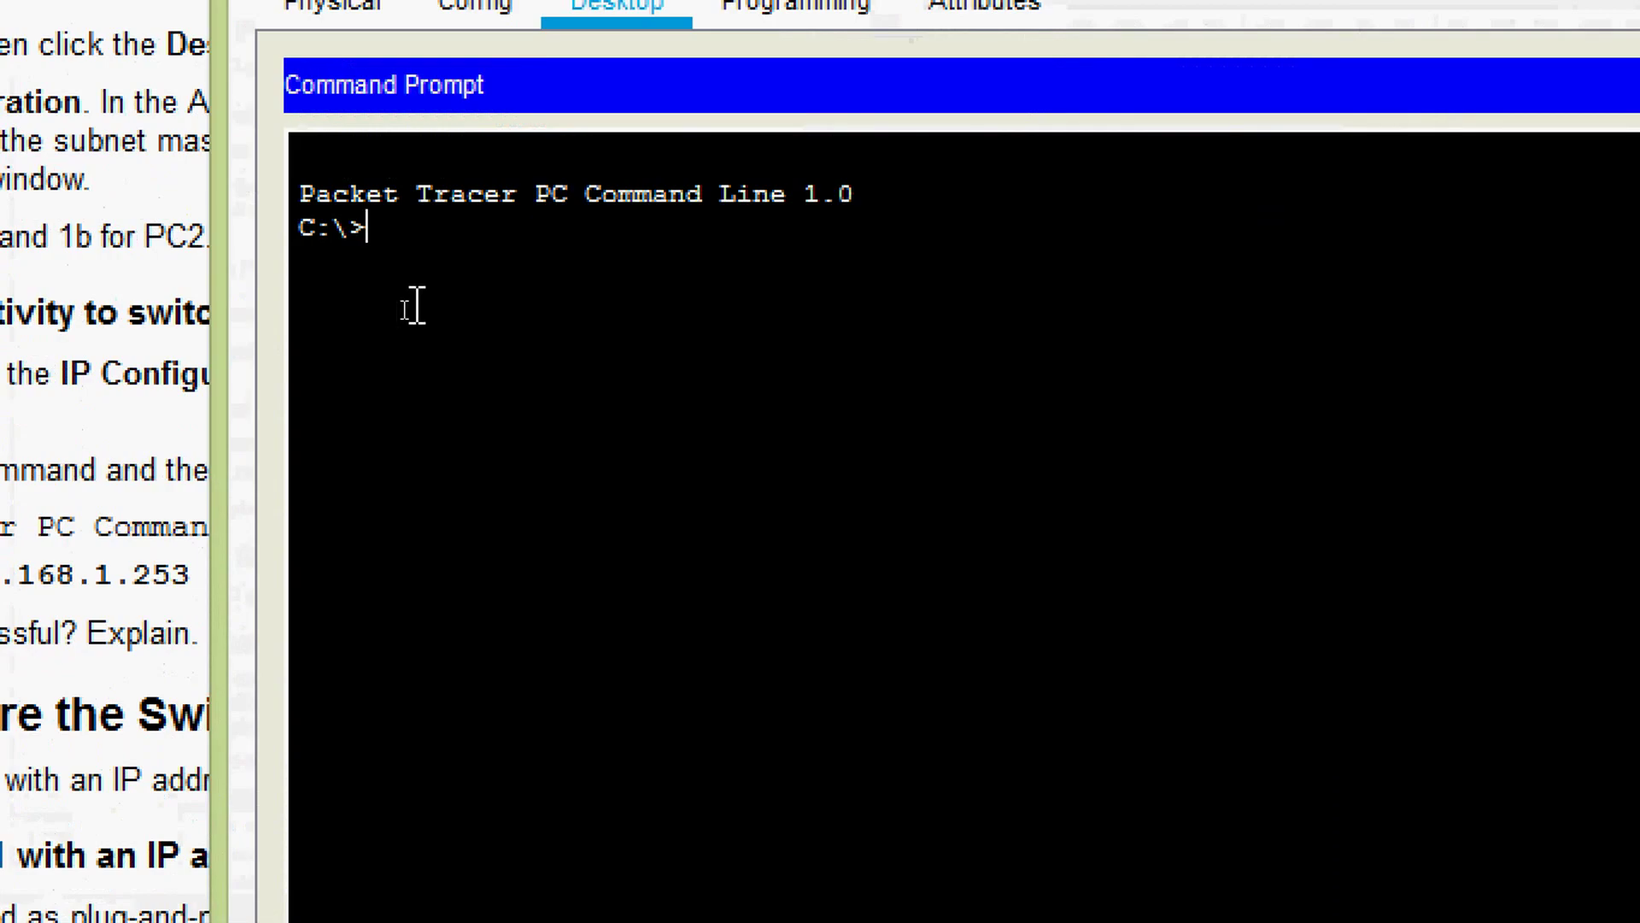
pyautogui.write('ping 192.168.1')
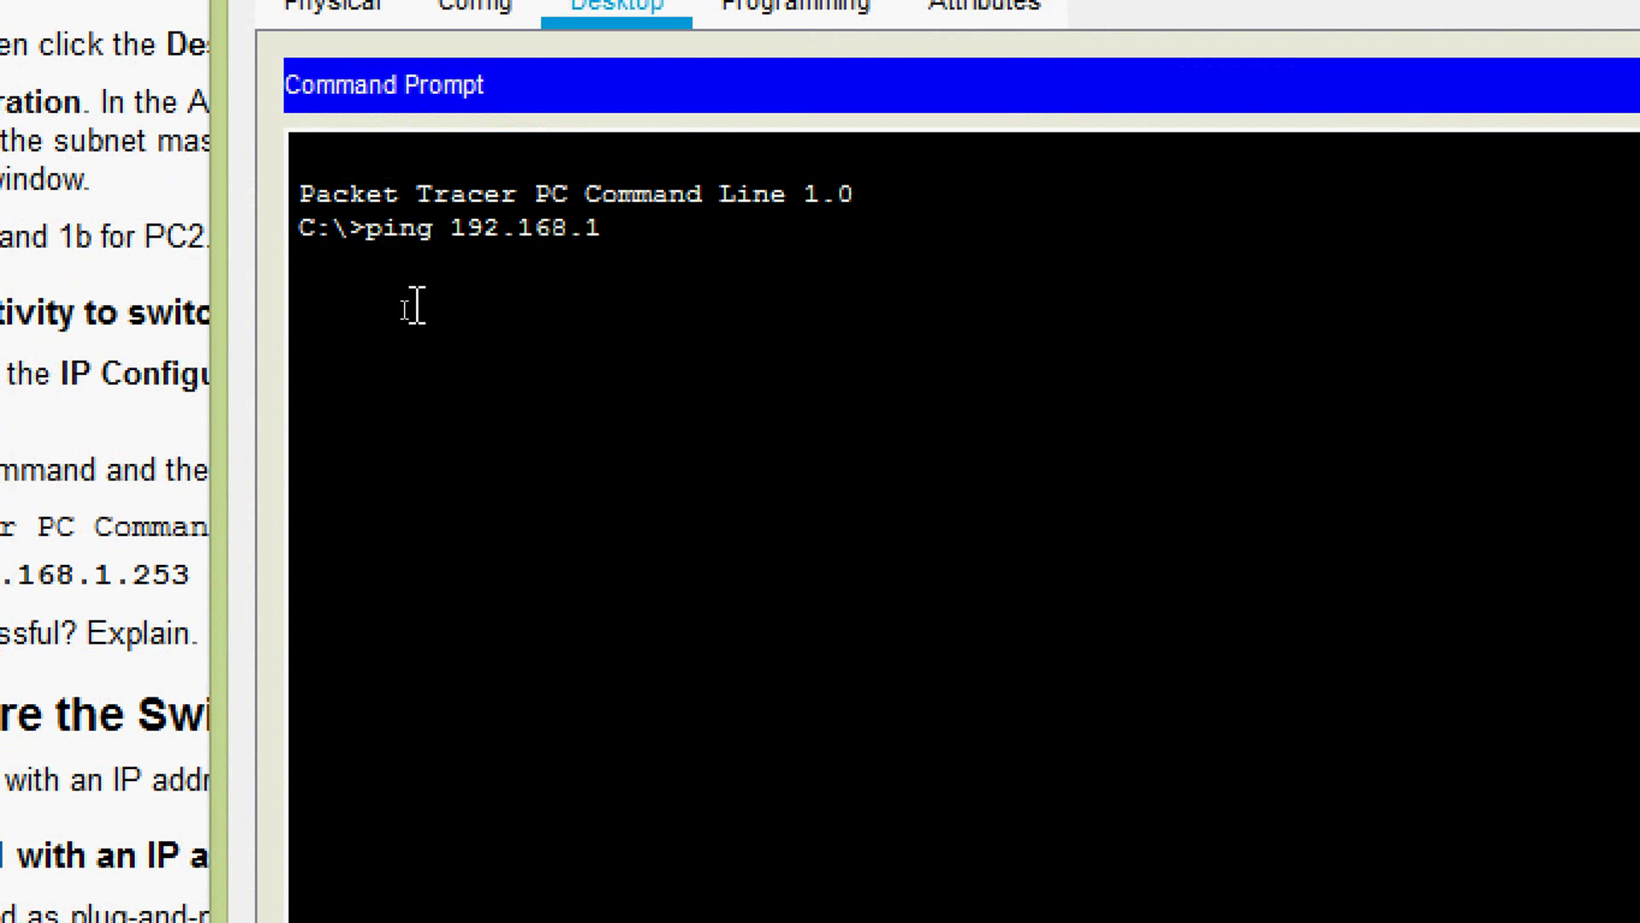
pyautogui.write('.253')
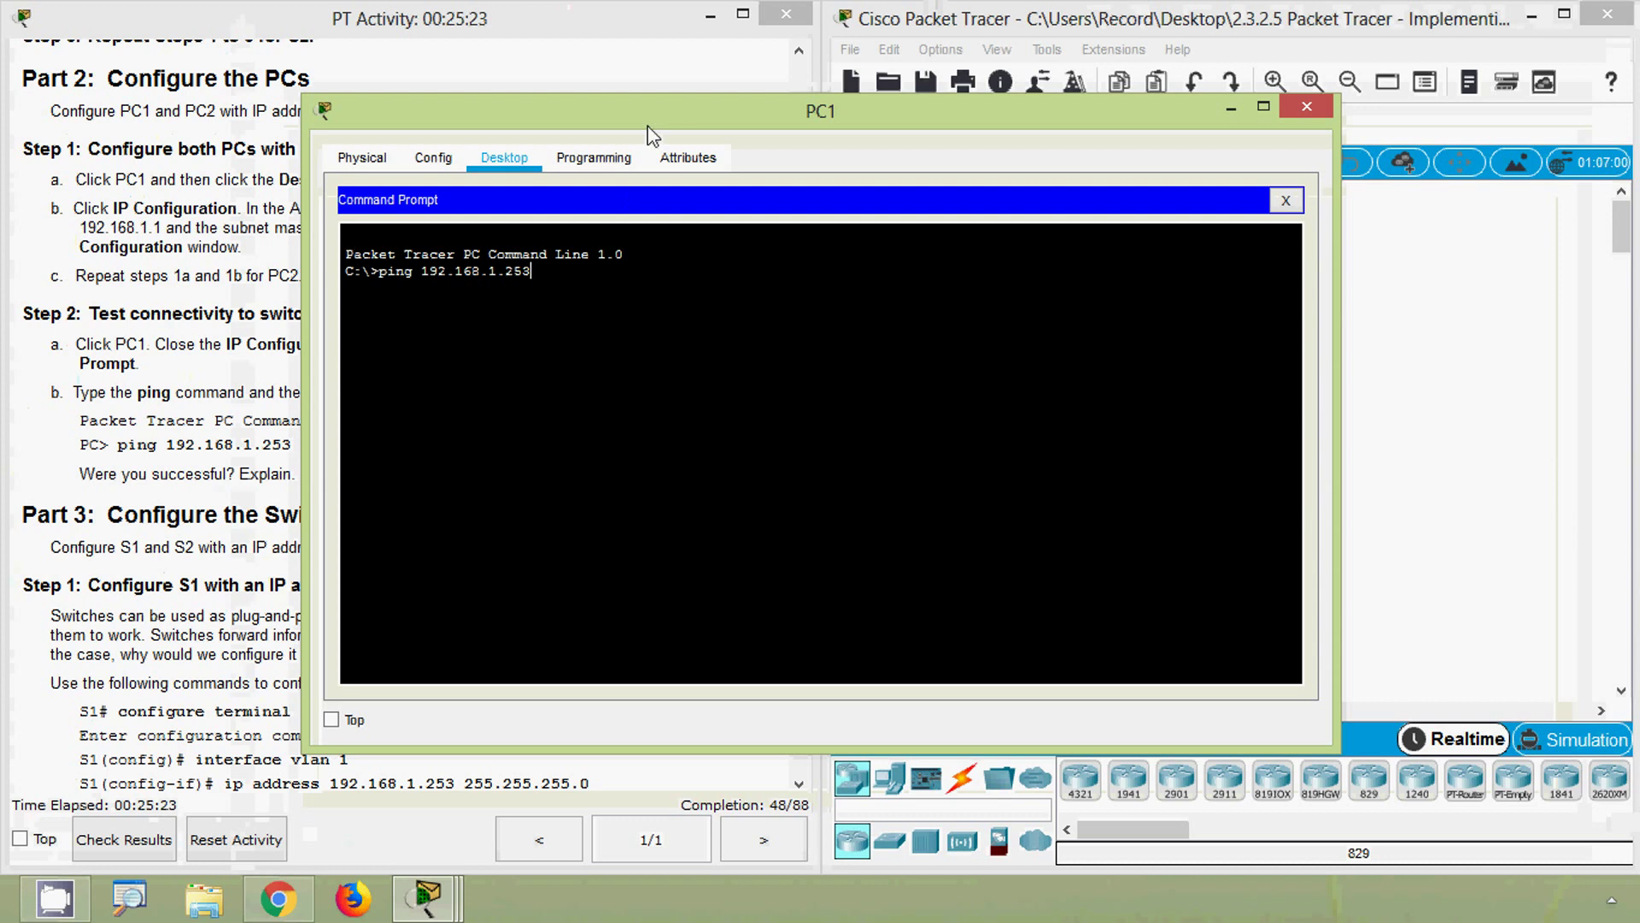
pyautogui.moveTo(652, 134); pyautogui.dragTo(971, 274)
pyautogui.click(760, 321)
pyautogui.moveTo(806, 379); pyautogui.dragTo(769, 133)
pyautogui.click(1000, 521)
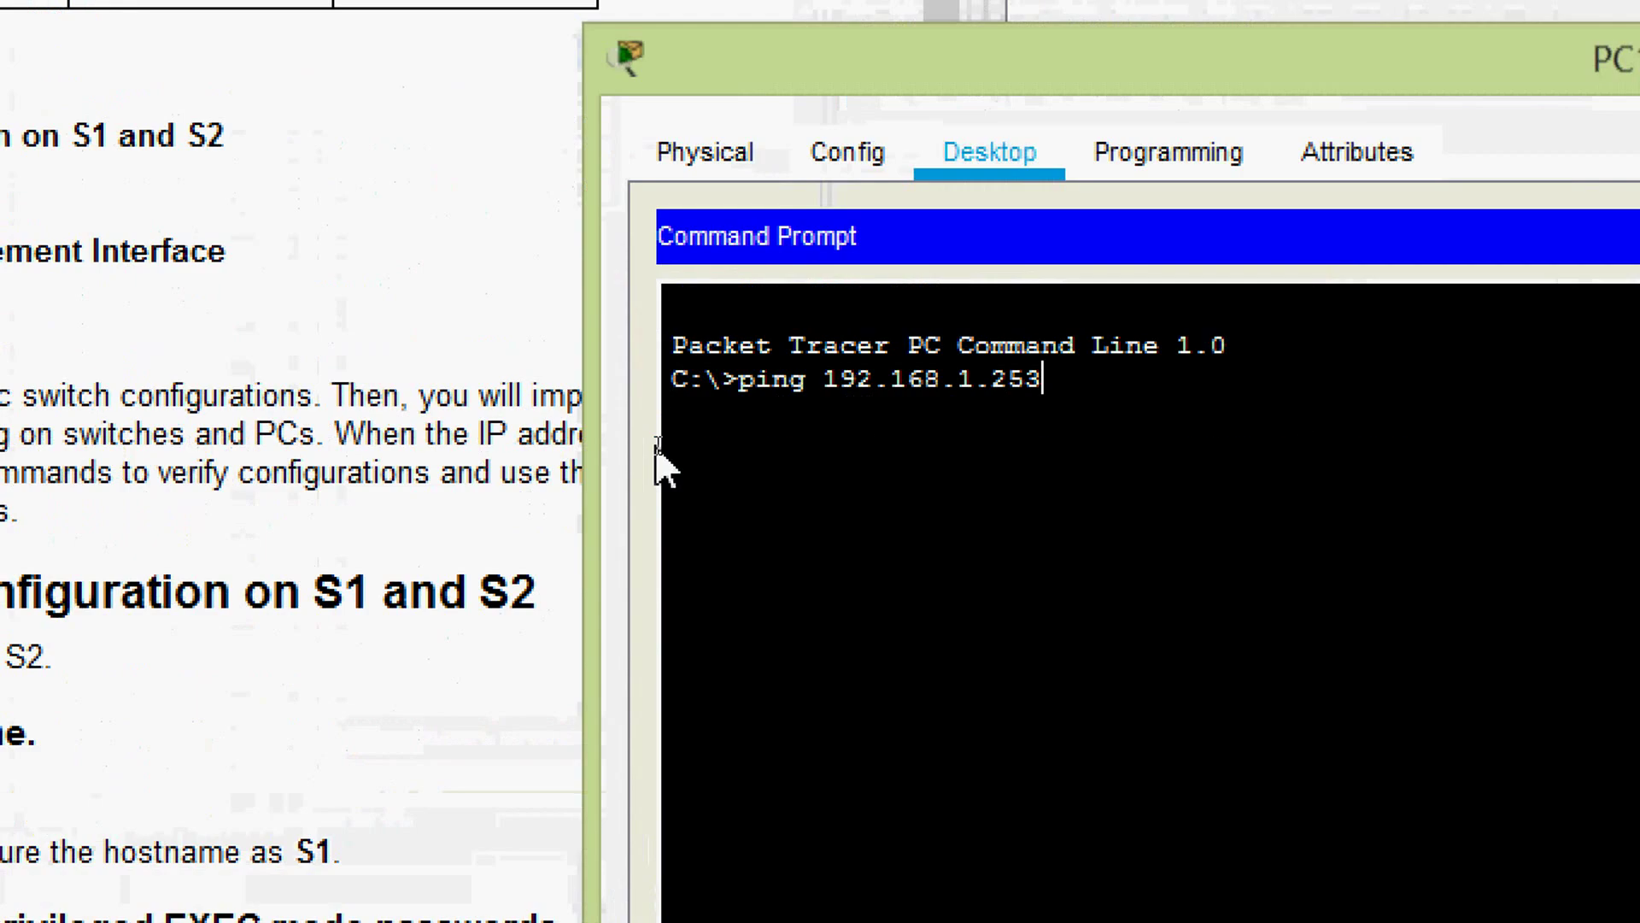
pyautogui.press('Return')
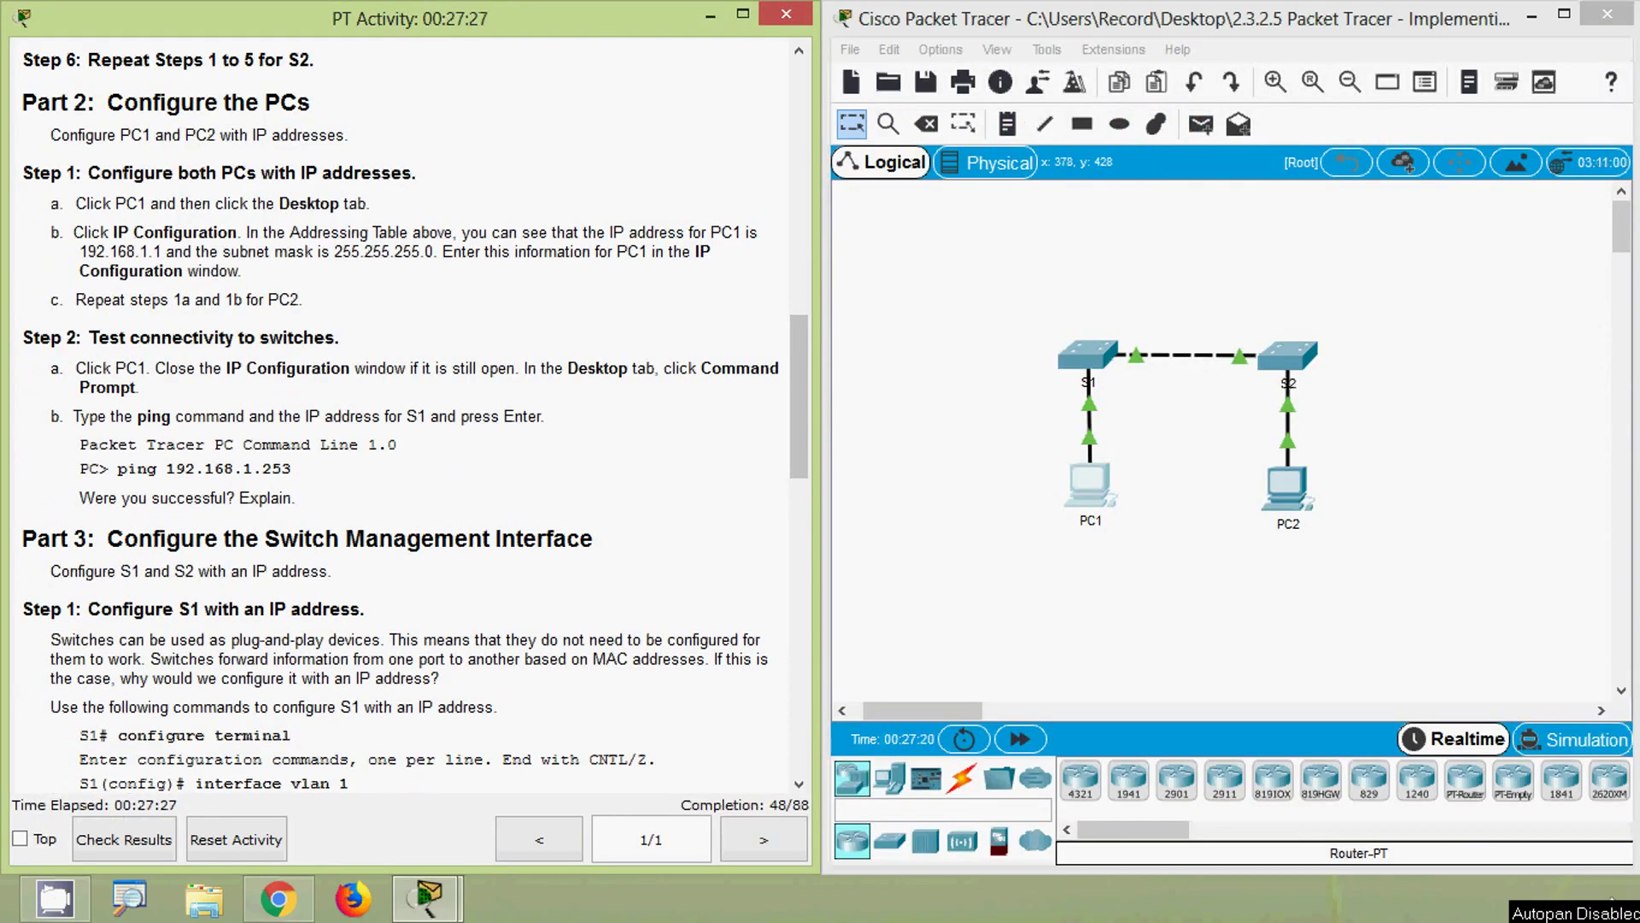
pyautogui.click(931, 463)
pyautogui.click(1084, 369)
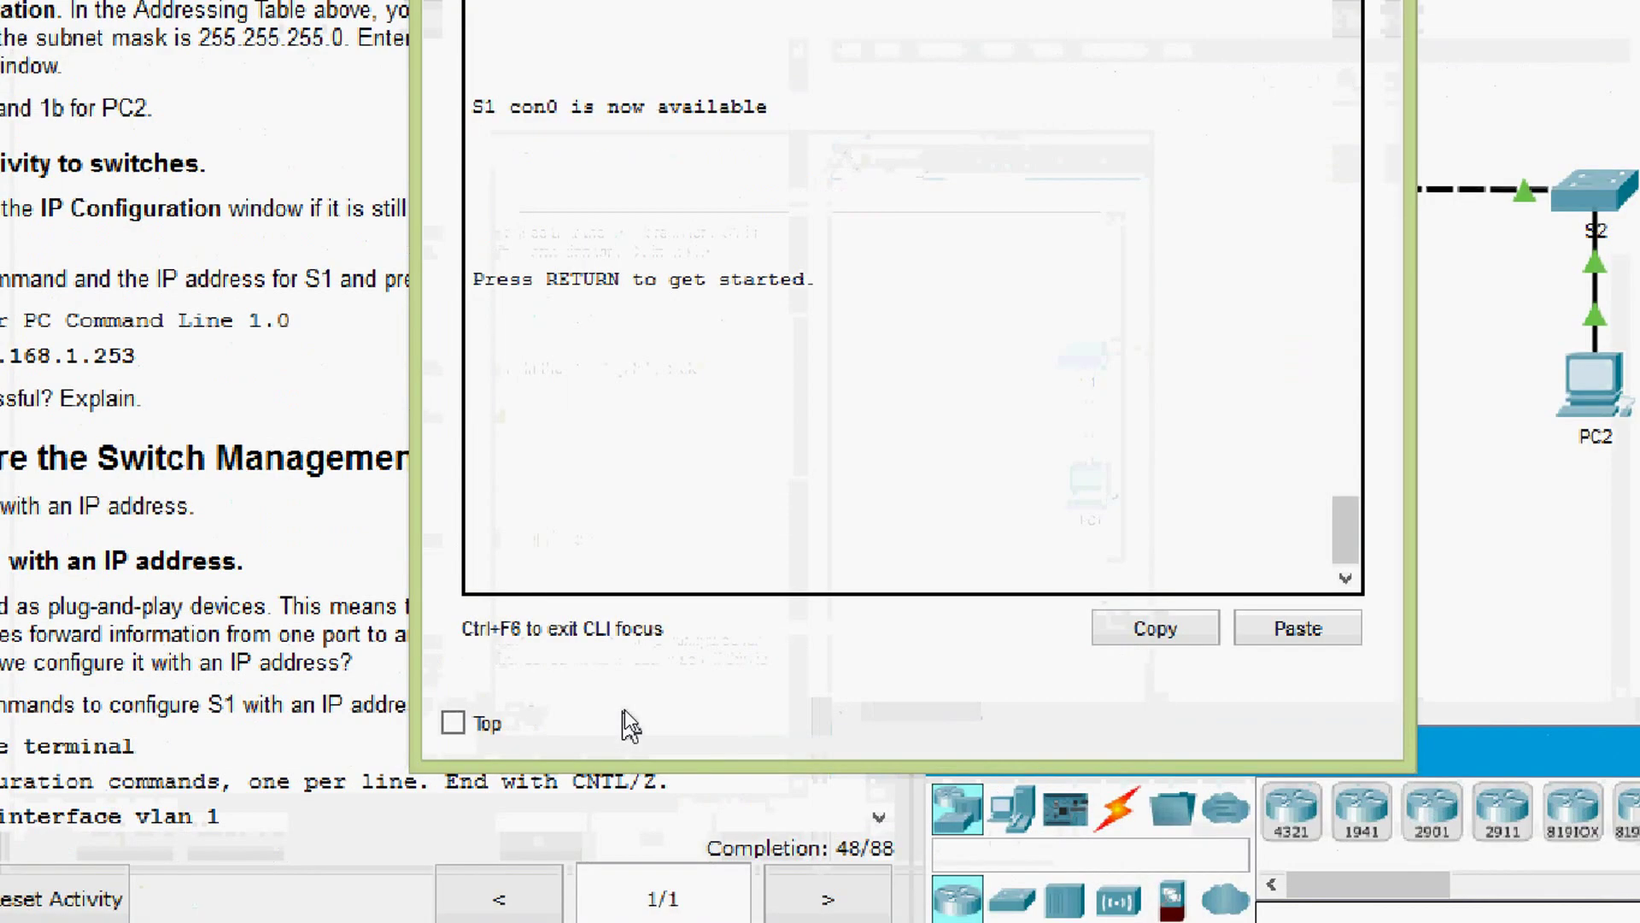
pyautogui.press('Return')
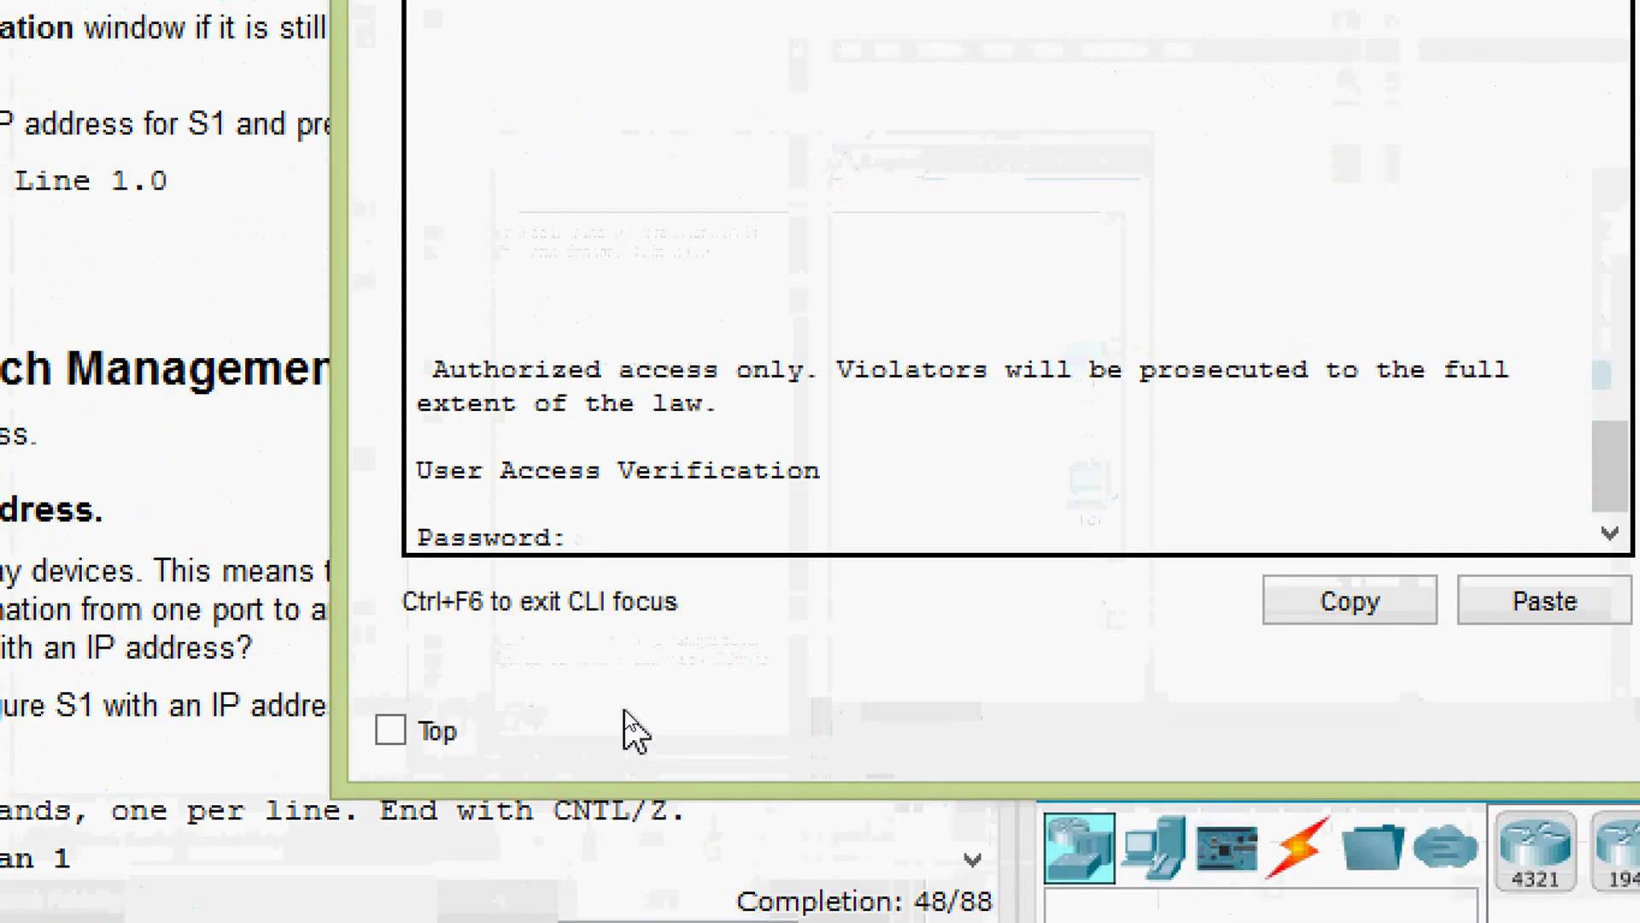
pyautogui.press('Return')
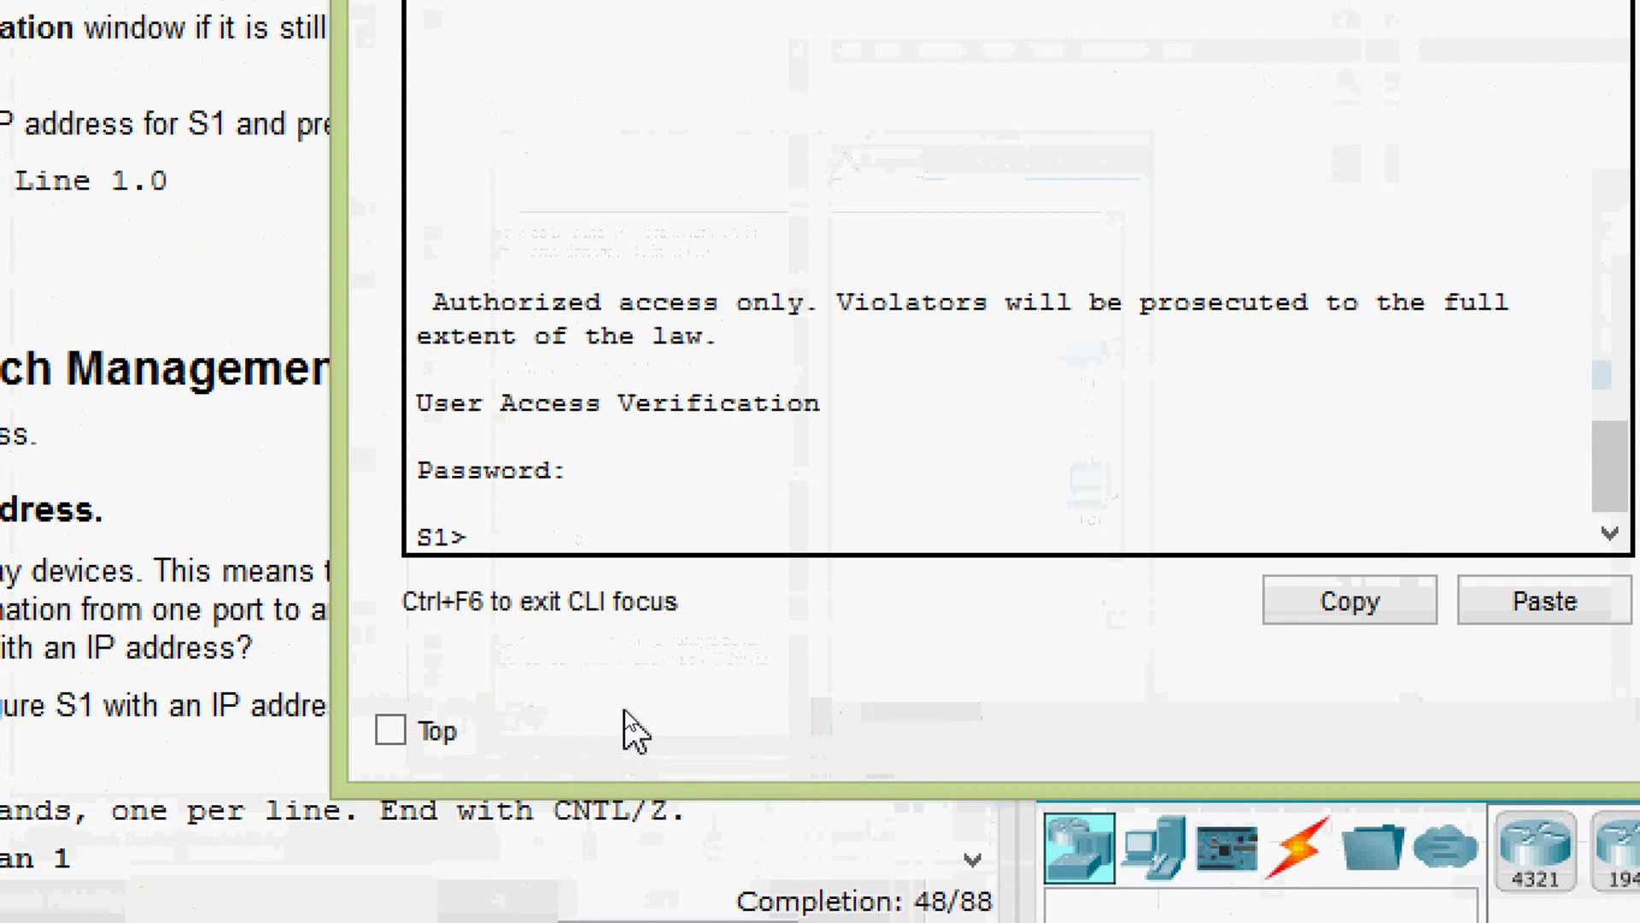
pyautogui.write('ena')
pyautogui.press('Tab')
pyautogui.press('Return')
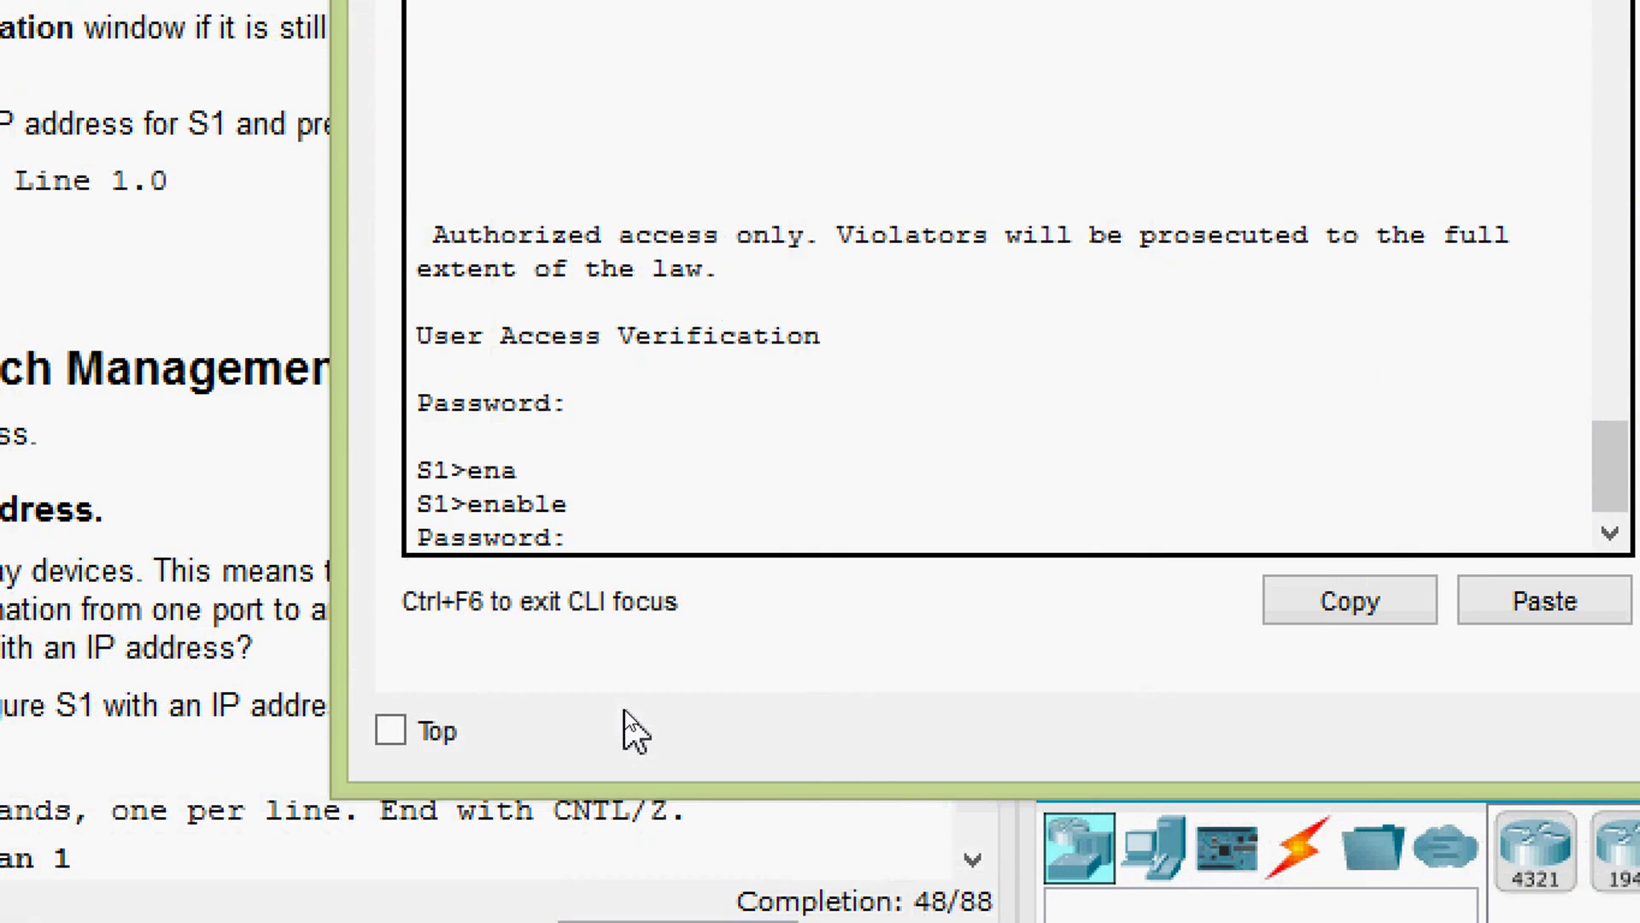
pyautogui.press('Return')
pyautogui.write('sh')
pyautogui.press('Tab')
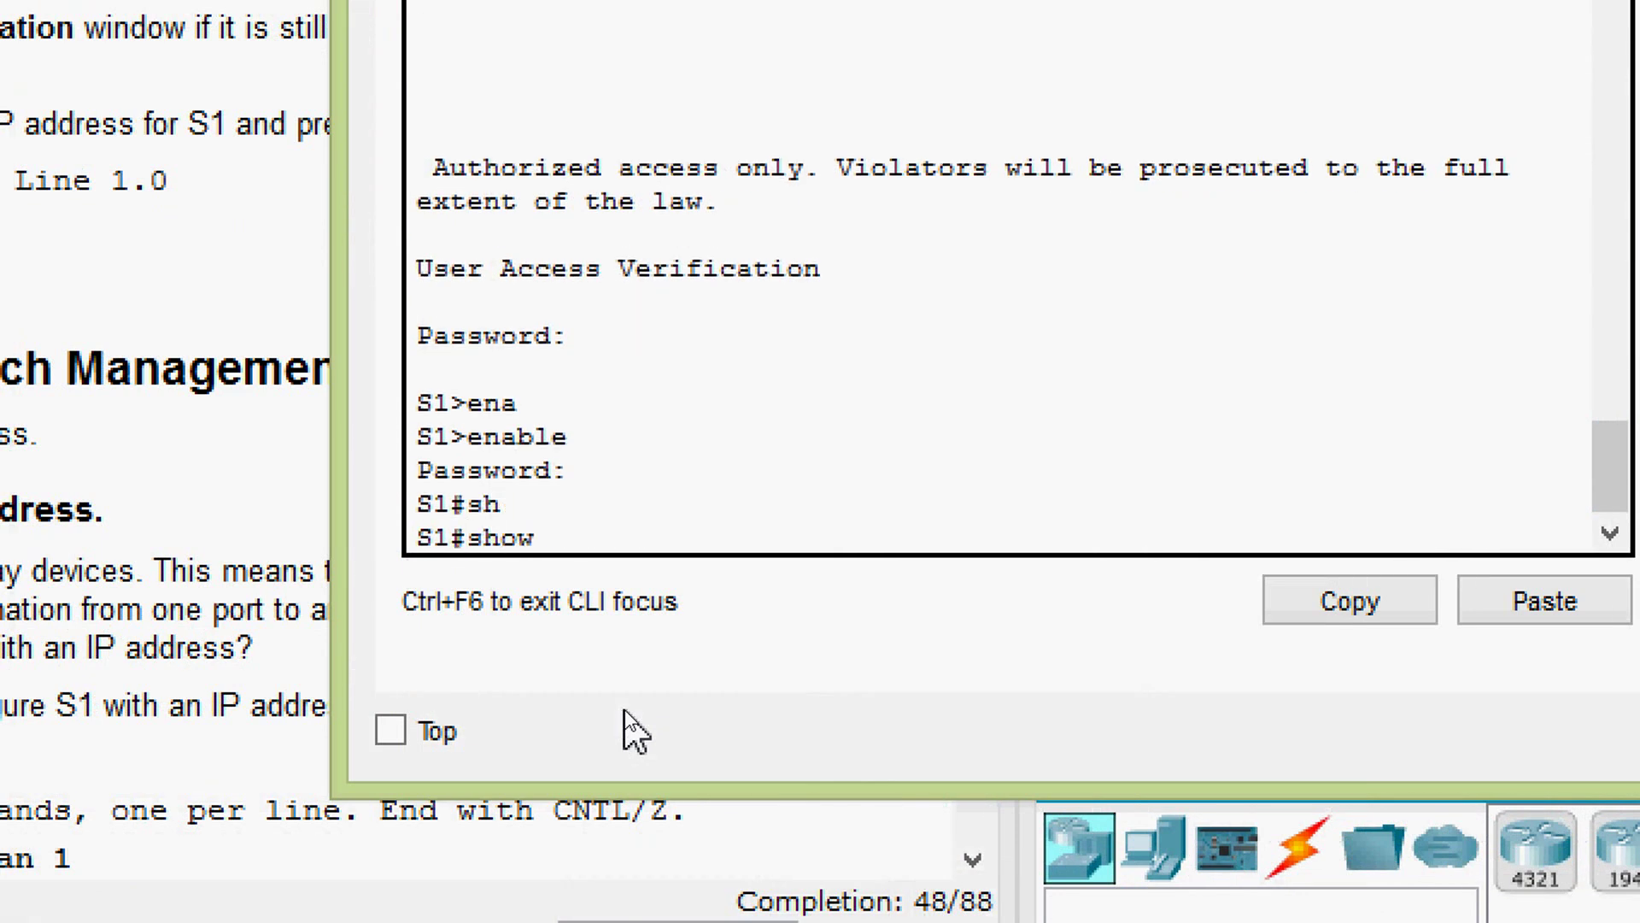
pyautogui.write('ip inter')
pyautogui.press('Tab')
pyautogui.write('b')
pyautogui.press('Tab')
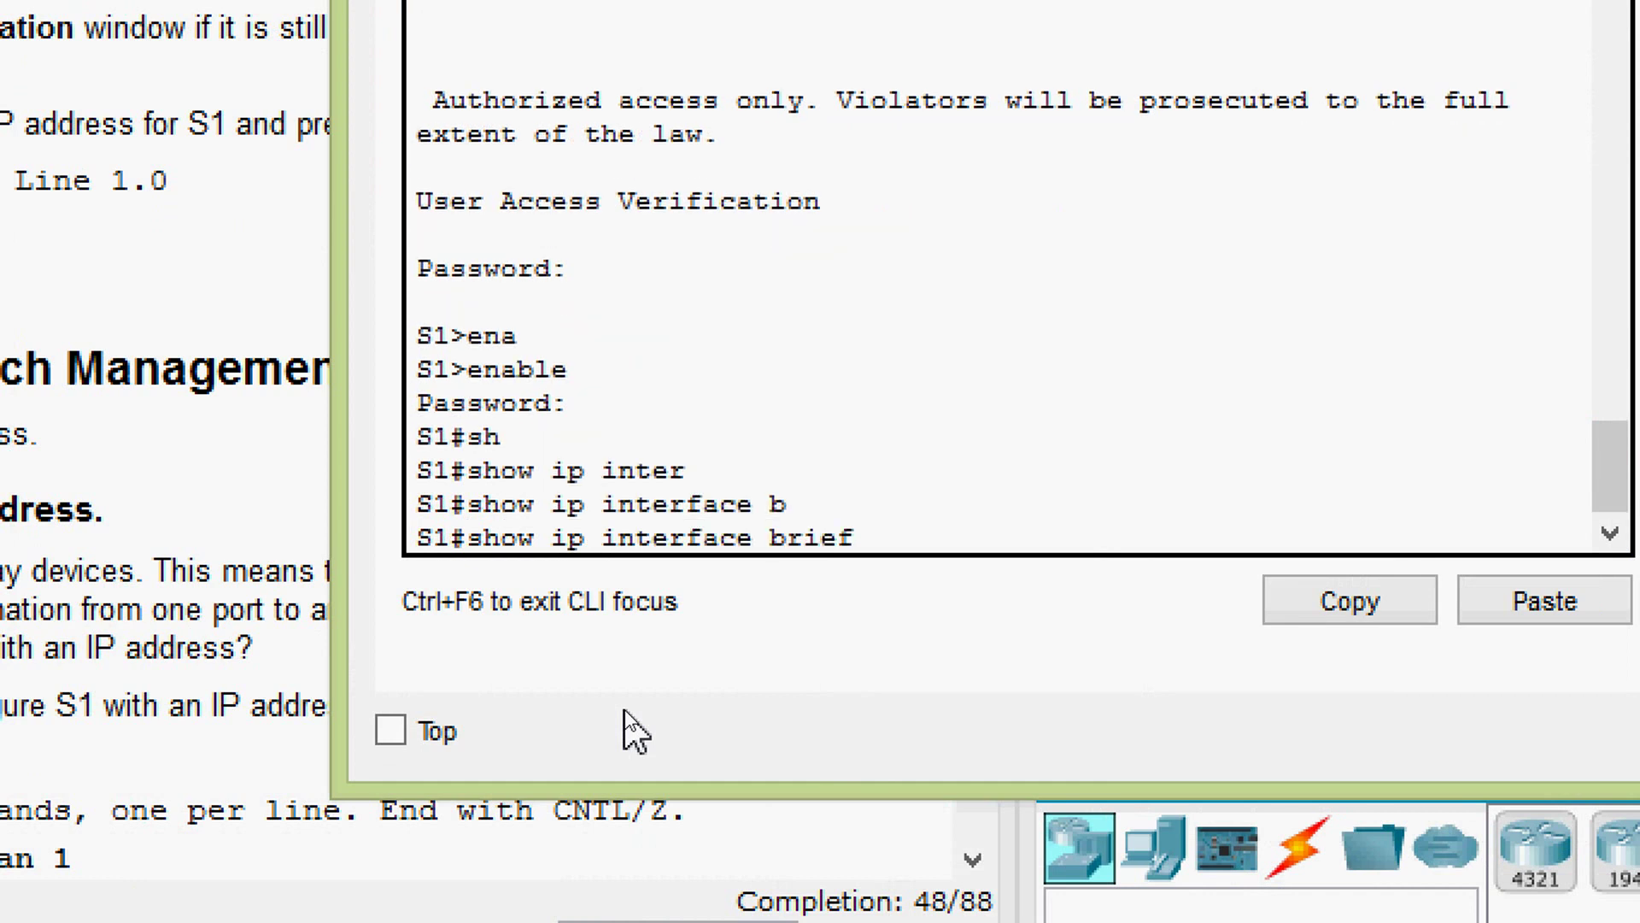
pyautogui.press('Return')
pyautogui.press('space')
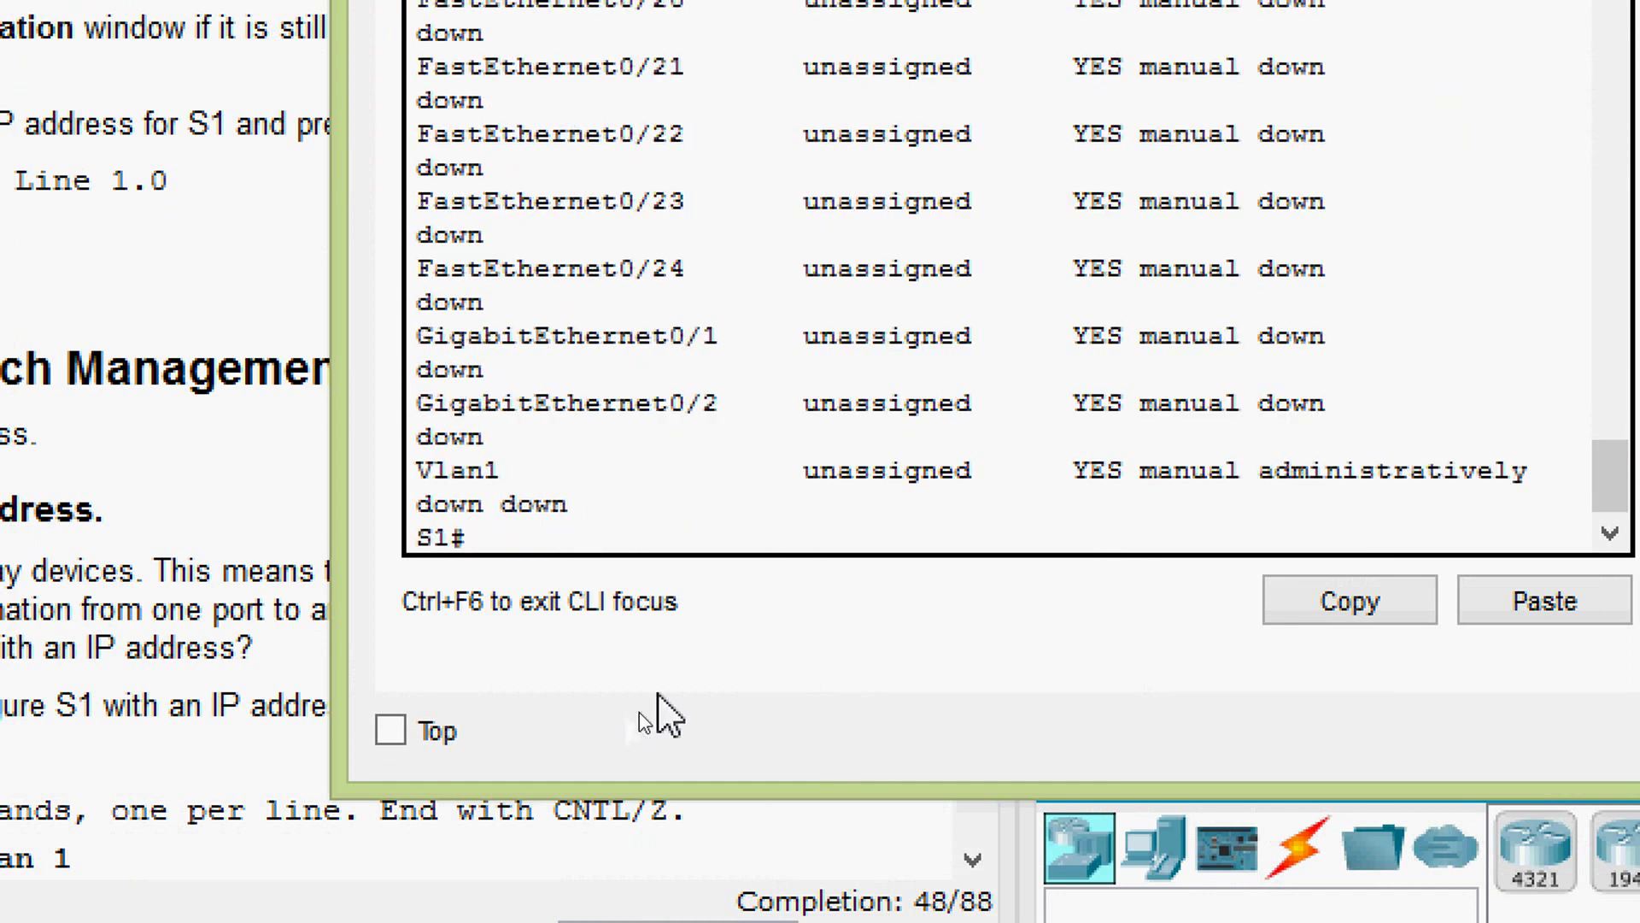
pyautogui.moveTo(414, 468); pyautogui.dragTo(552, 471)
pyautogui.moveTo(752, 472); pyautogui.dragTo(996, 478)
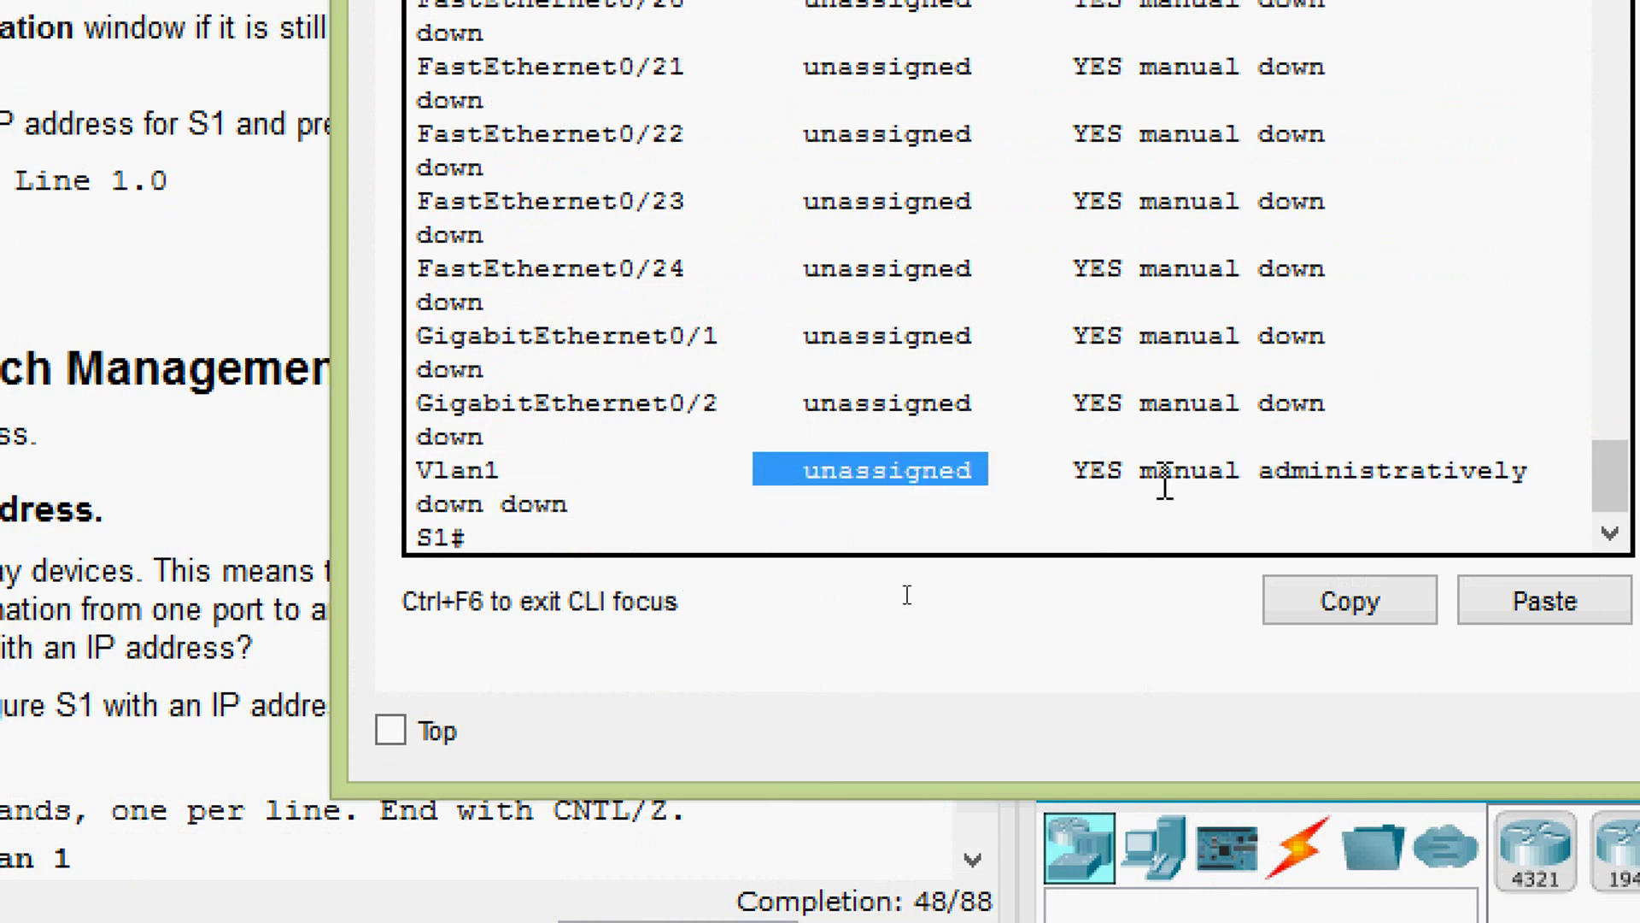
pyautogui.click(1255, 473)
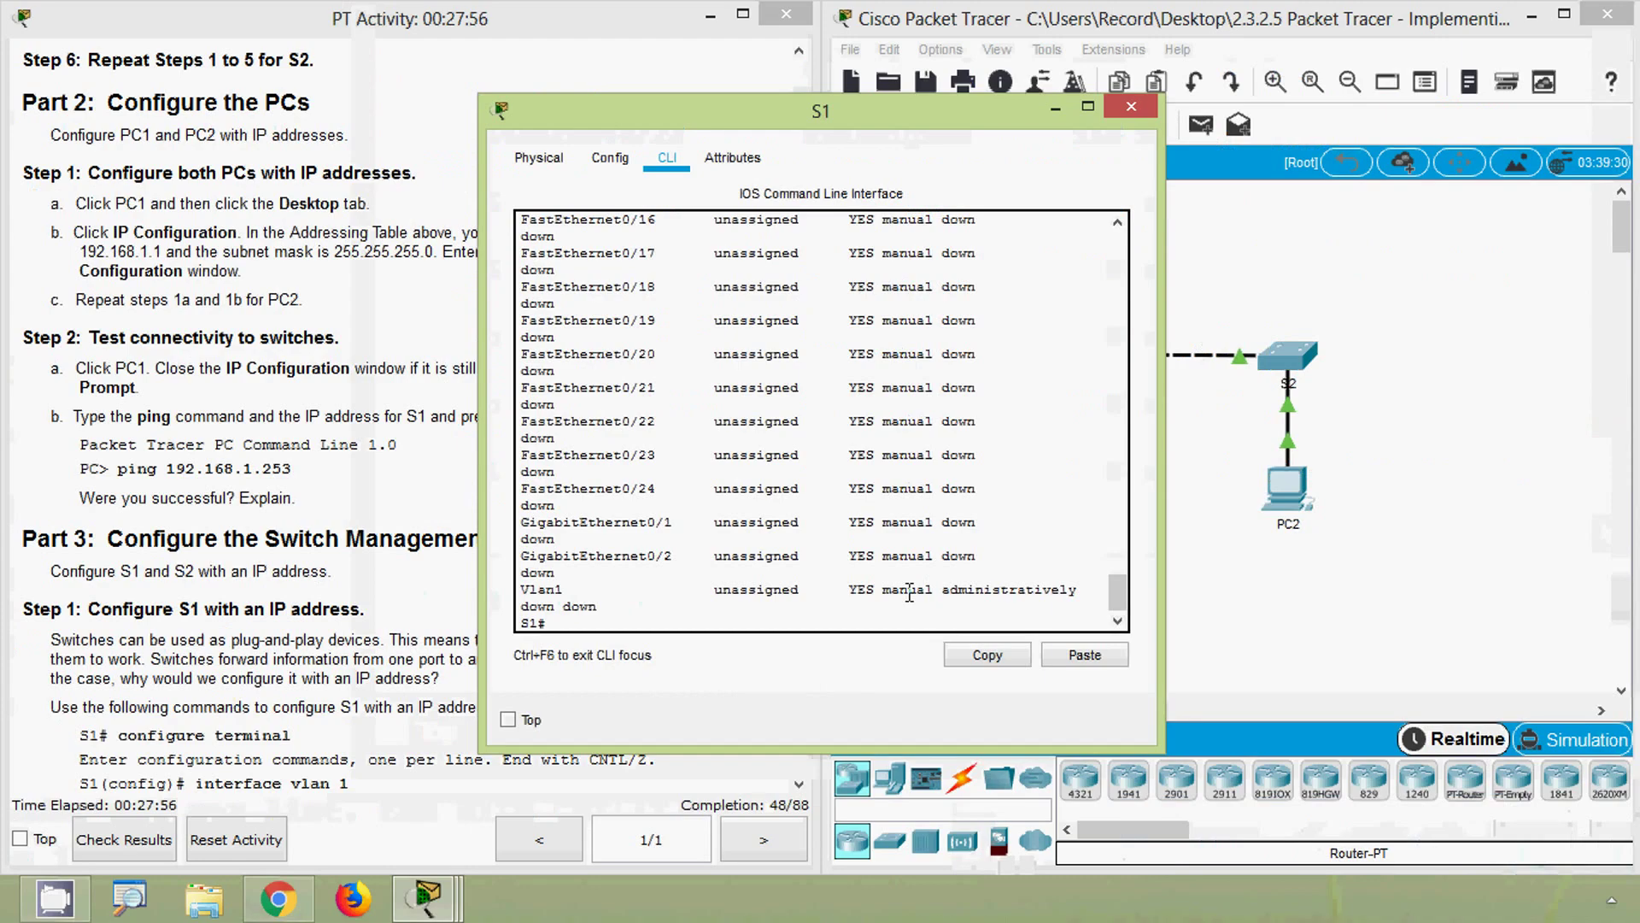
# - Review the interface vlan 1, no shutdown and exit instructions, then reopen S1's CLI
pyautogui.click(1131, 106)
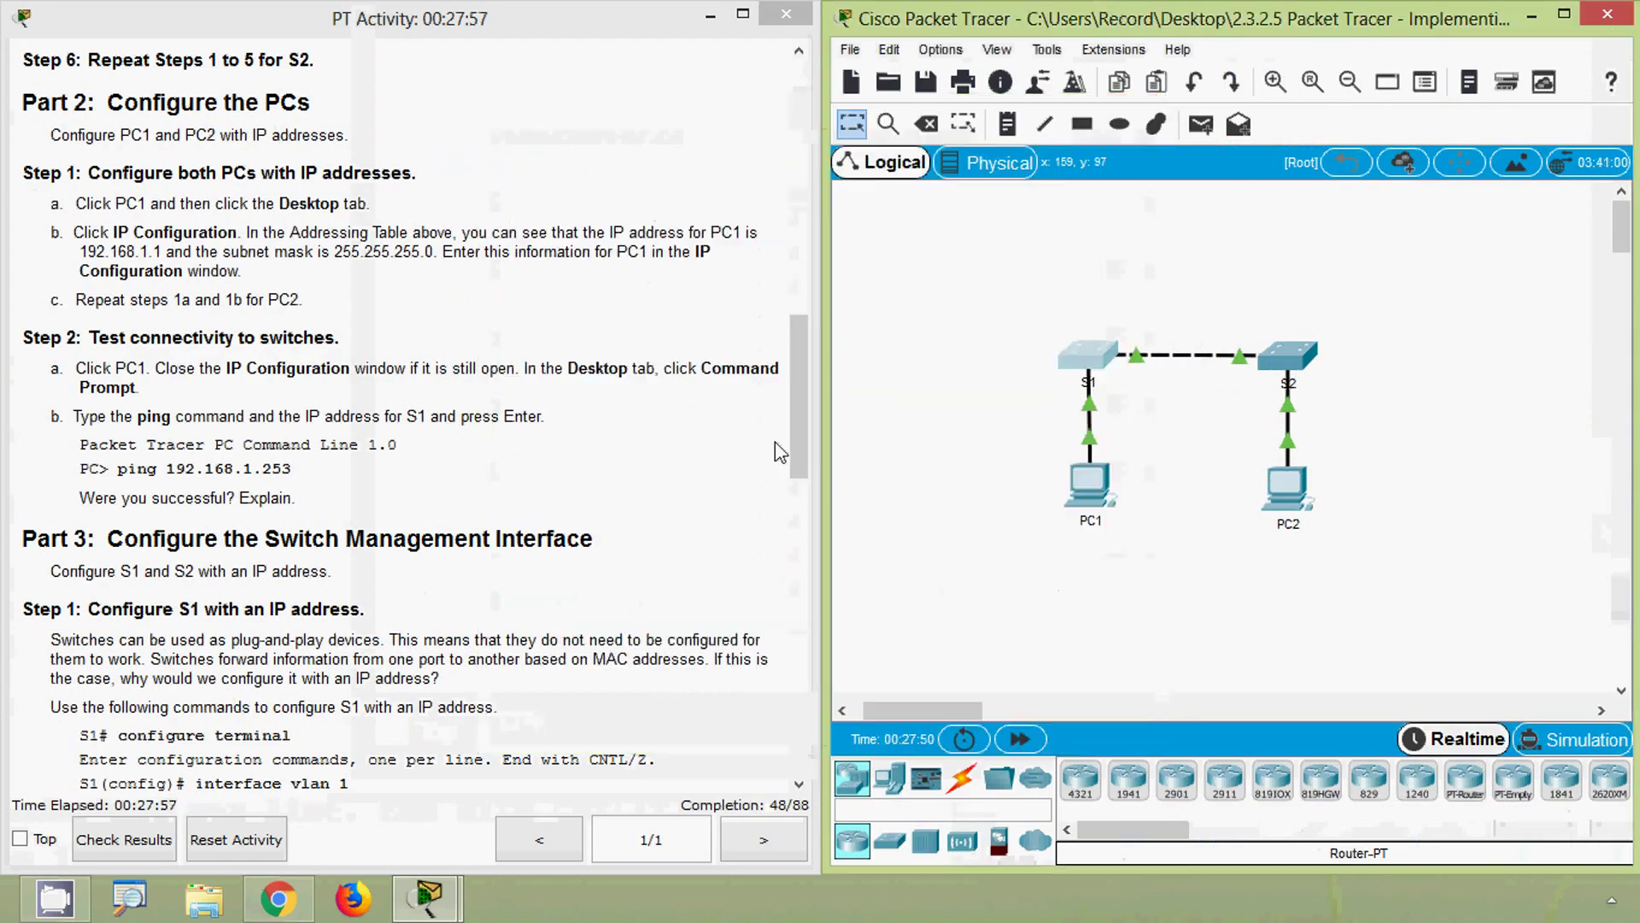
pyautogui.click(425, 621)
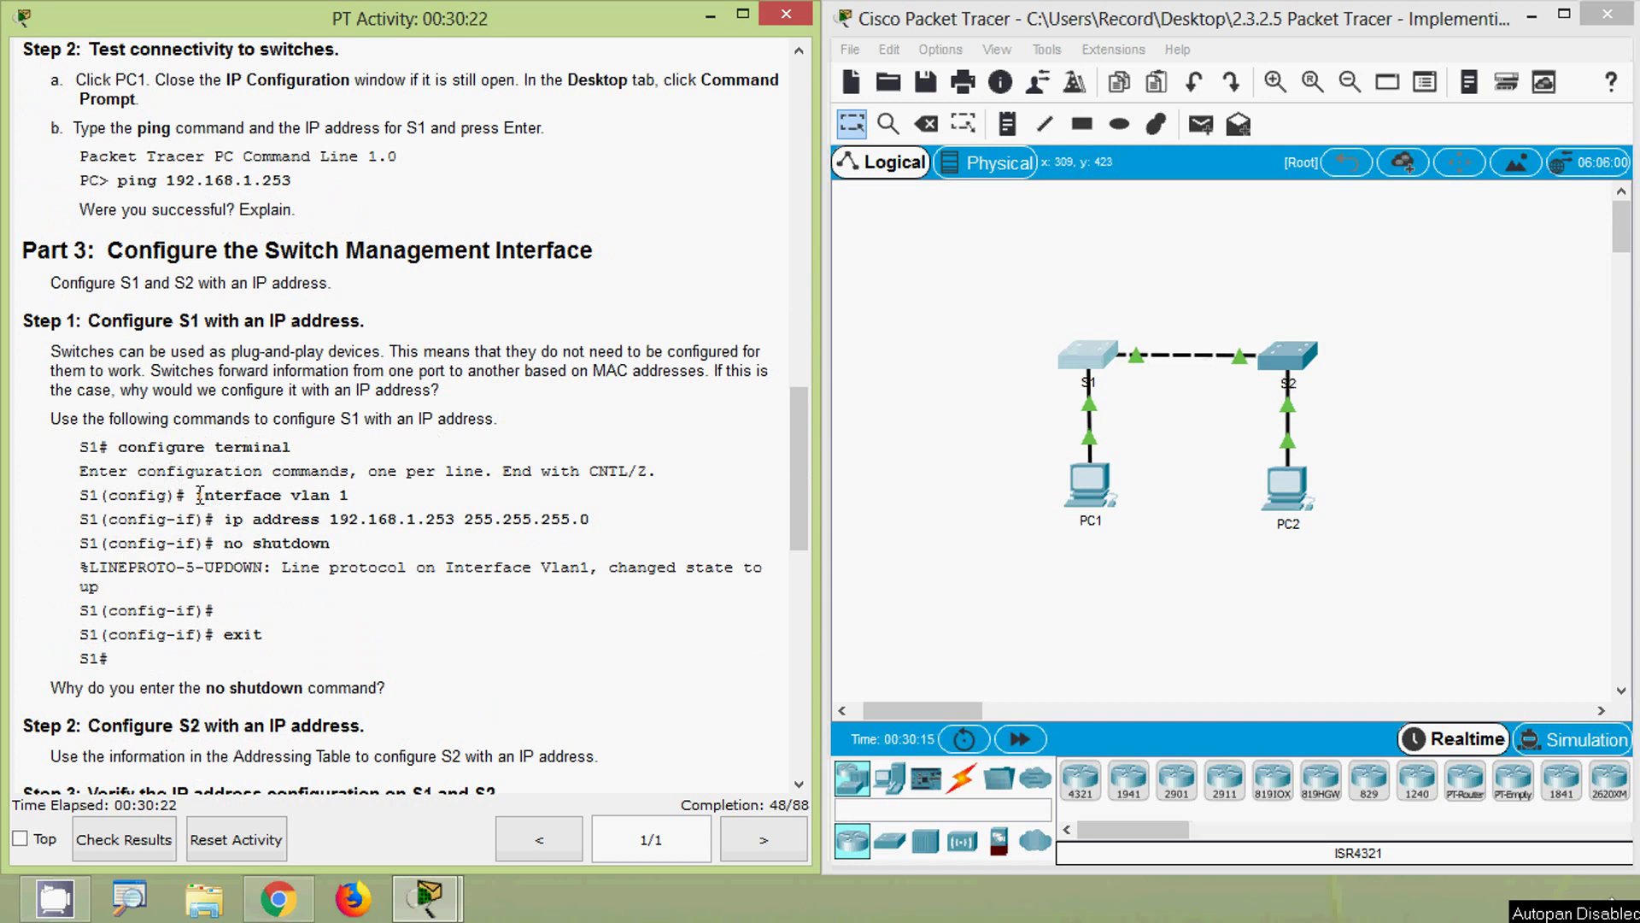
pyautogui.moveTo(199, 494); pyautogui.dragTo(349, 504)
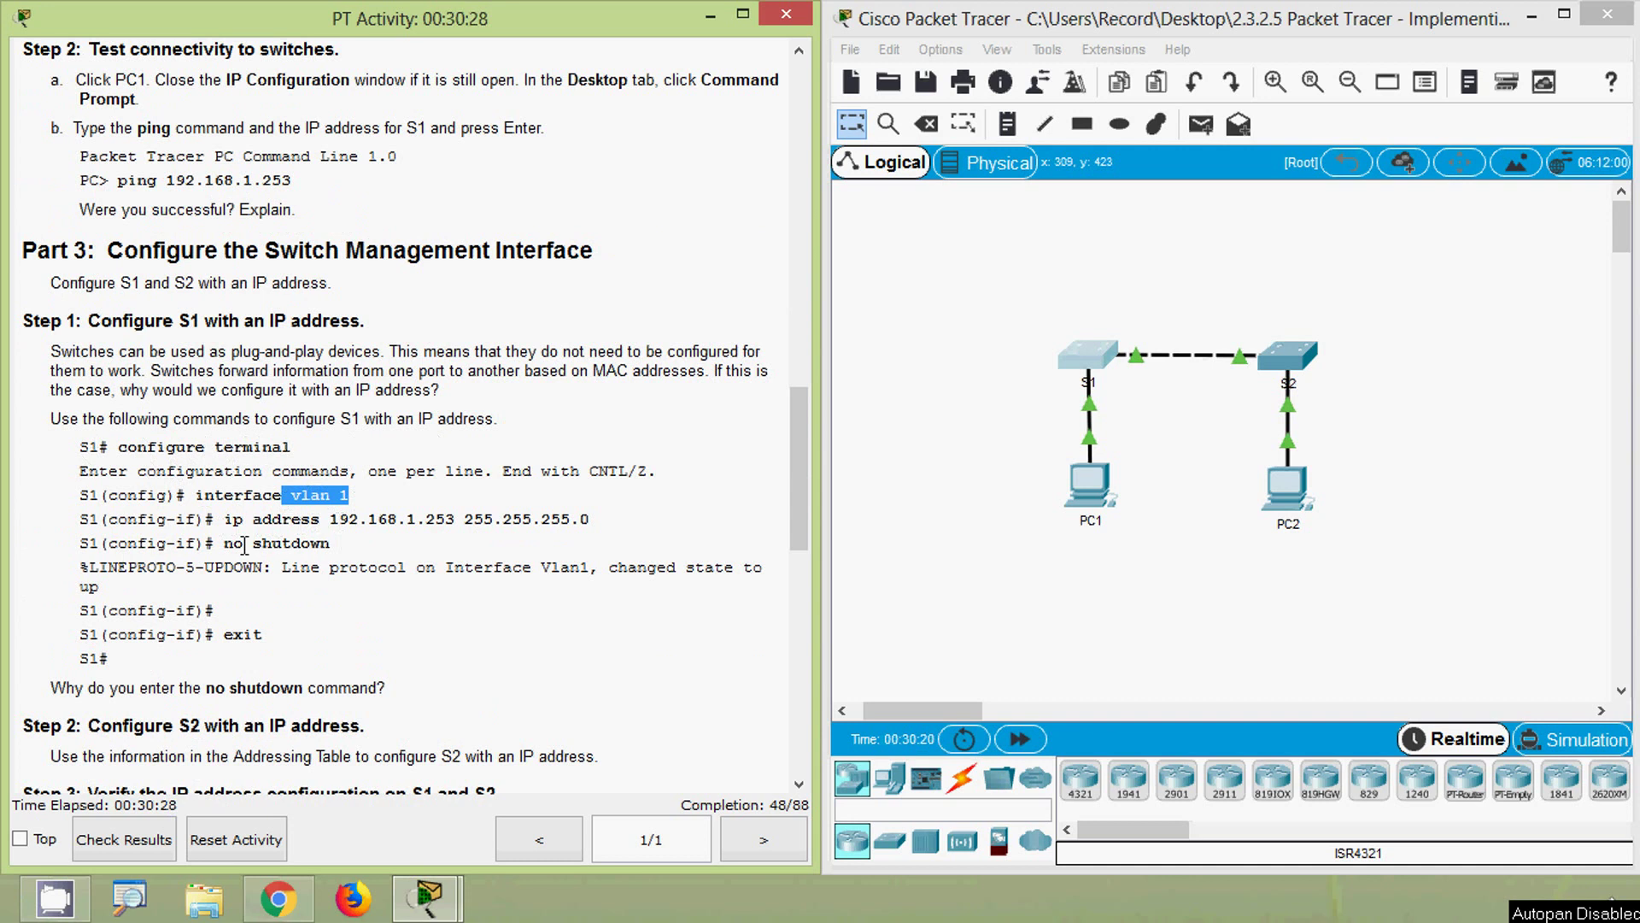
pyautogui.moveTo(224, 544); pyautogui.dragTo(342, 546)
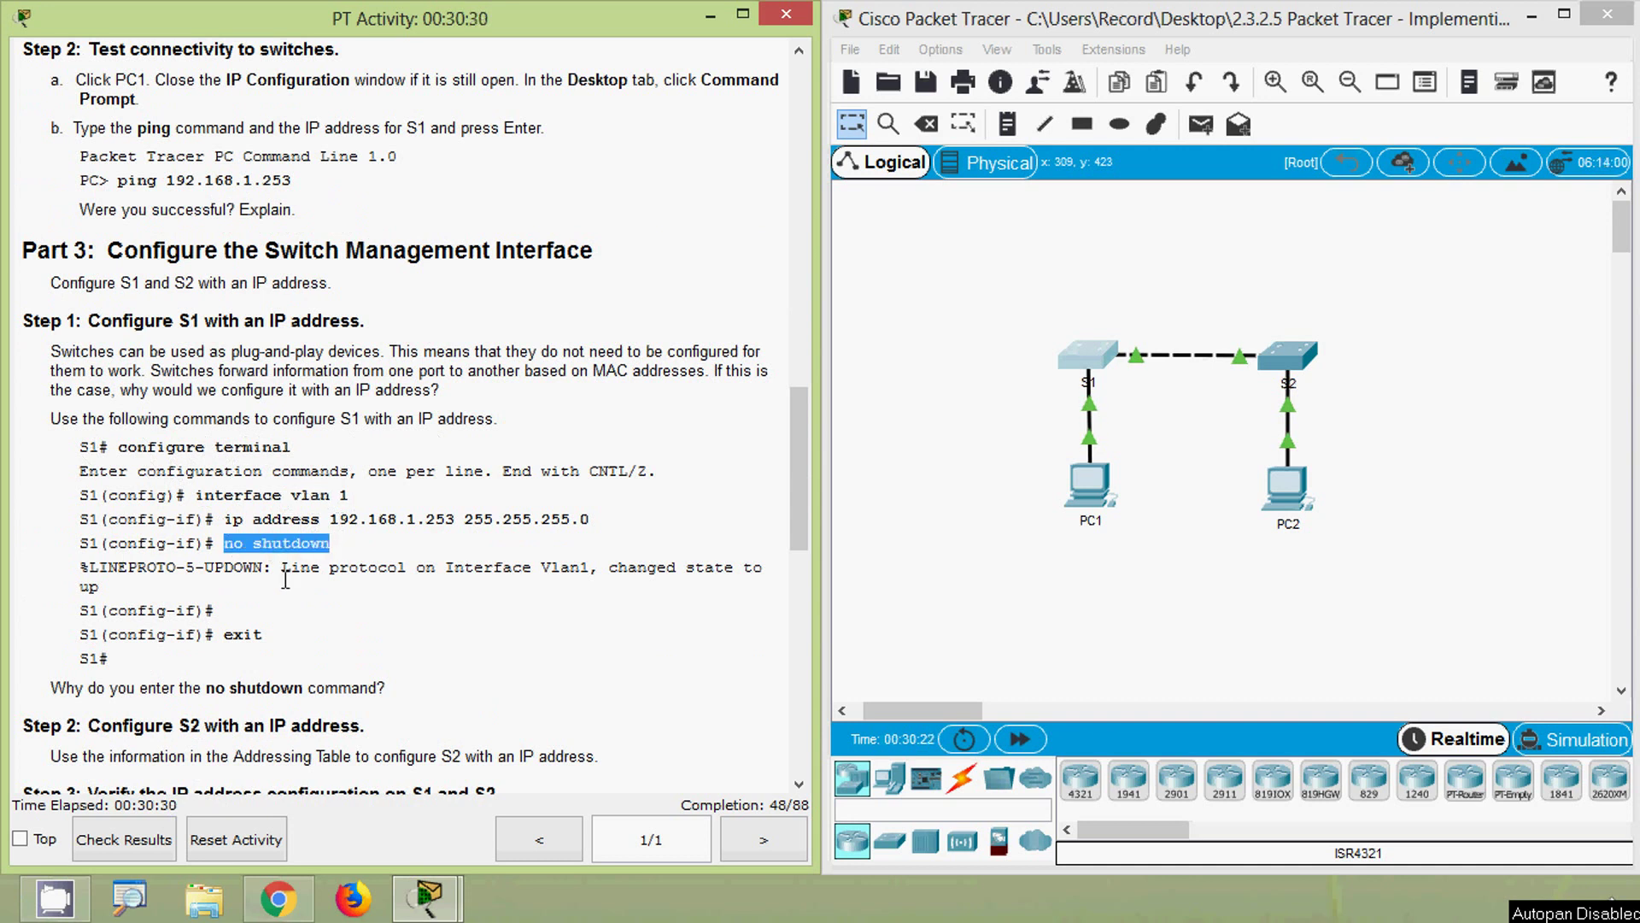
pyautogui.moveTo(263, 635); pyautogui.dragTo(208, 634)
pyautogui.click(292, 617)
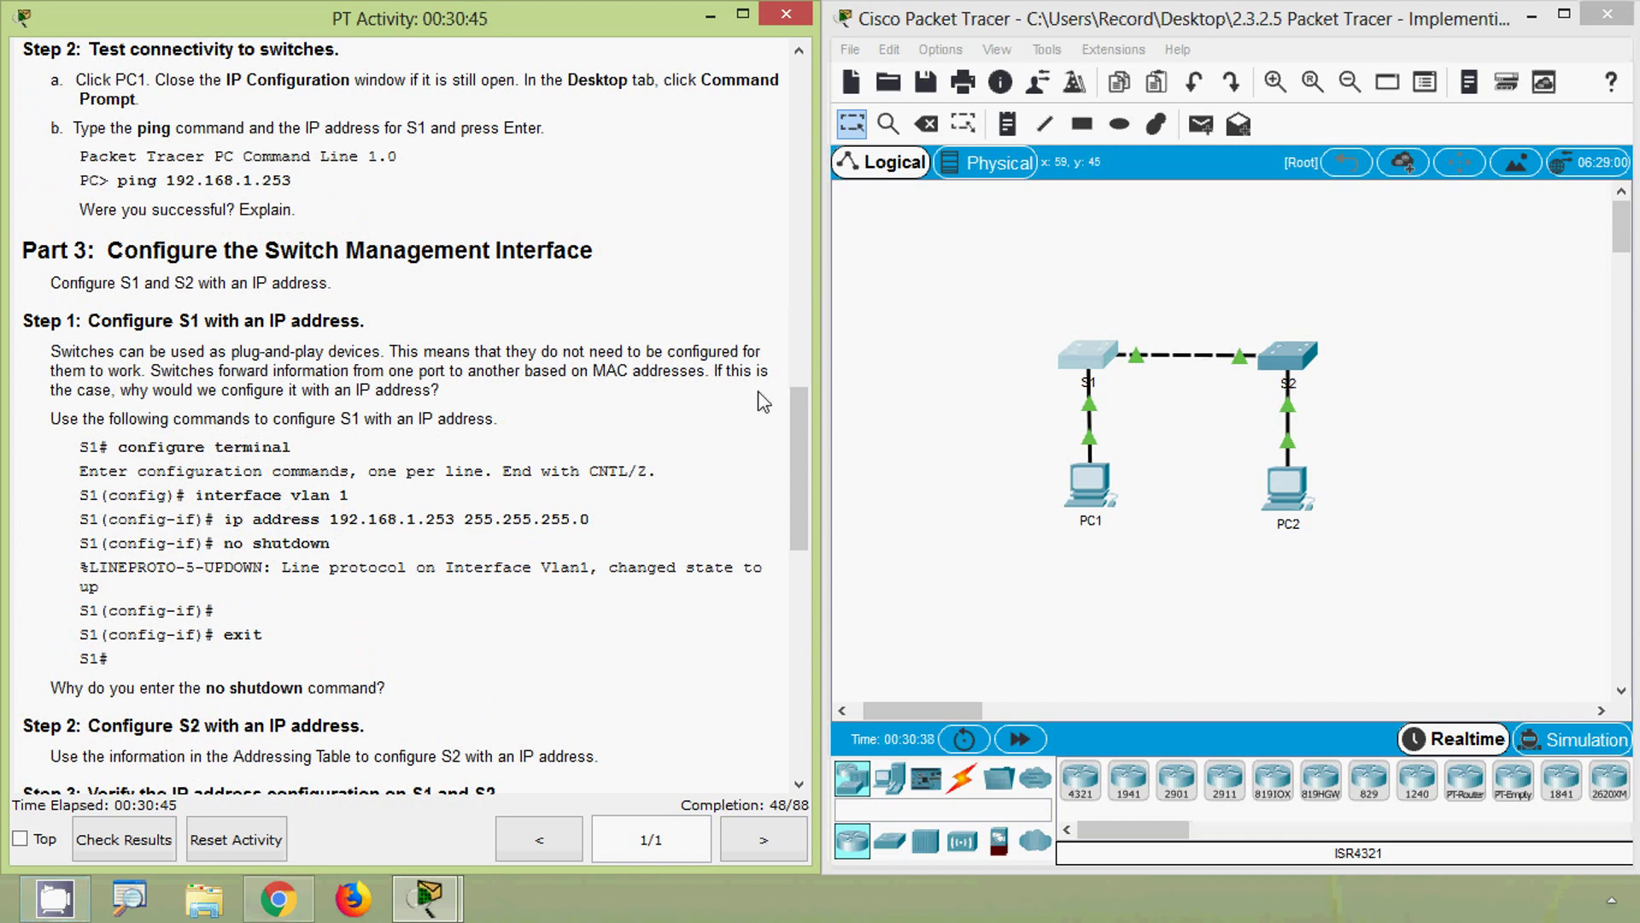
pyautogui.click(1090, 352)
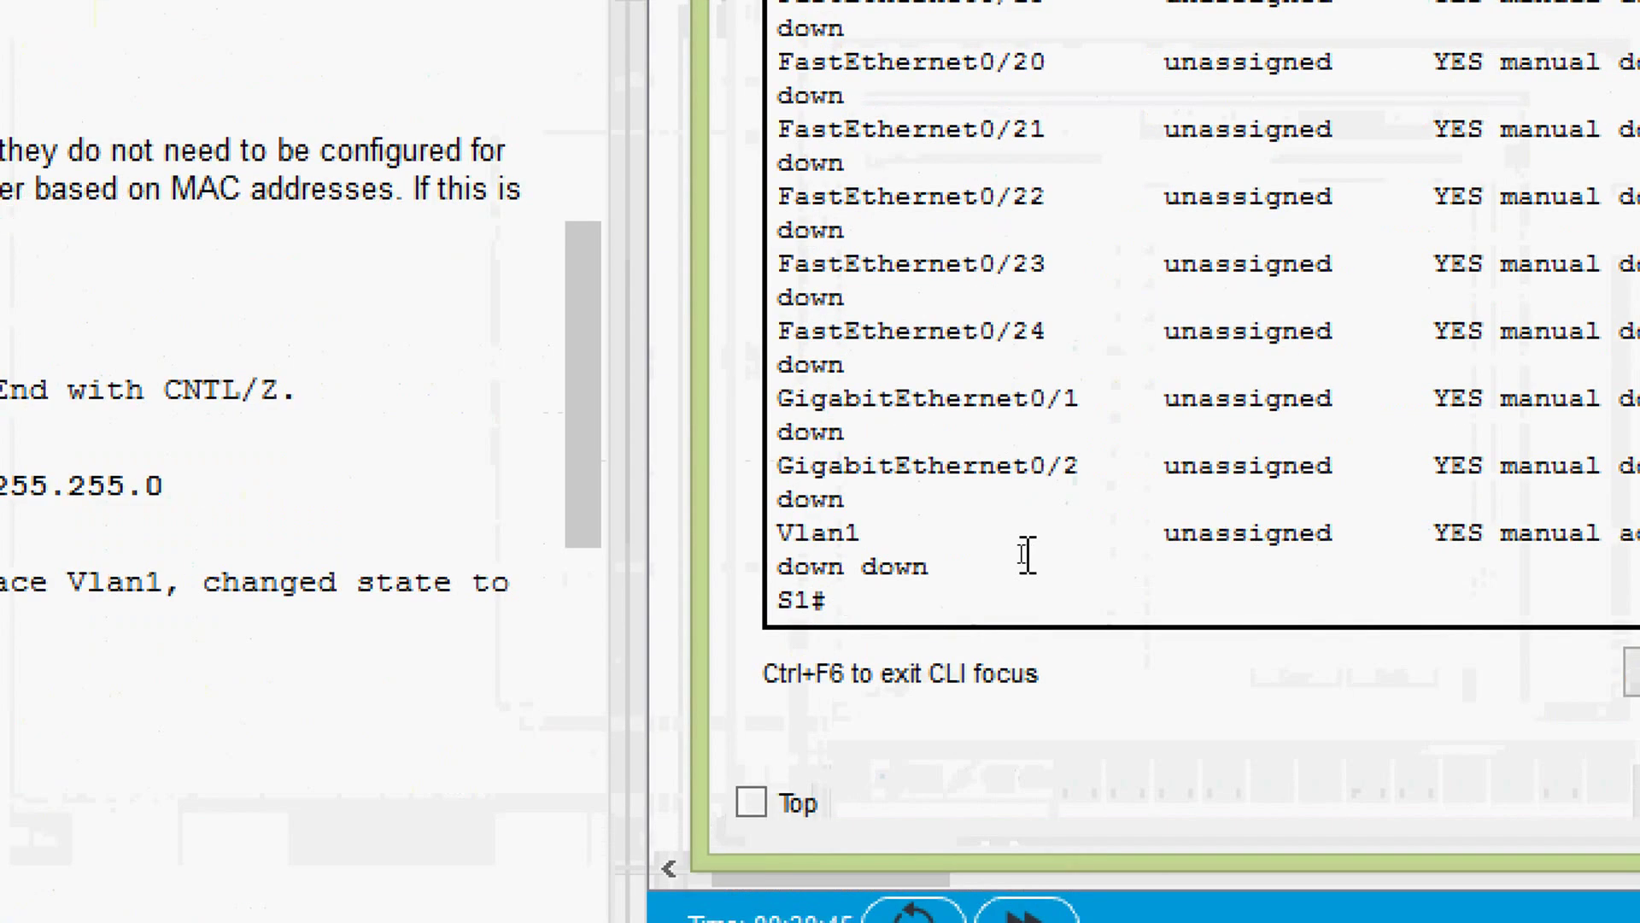
# - Enter global configuration mode and the interface vlan 1 context on S1
pyautogui.write('conf')
pyautogui.press('Tab')
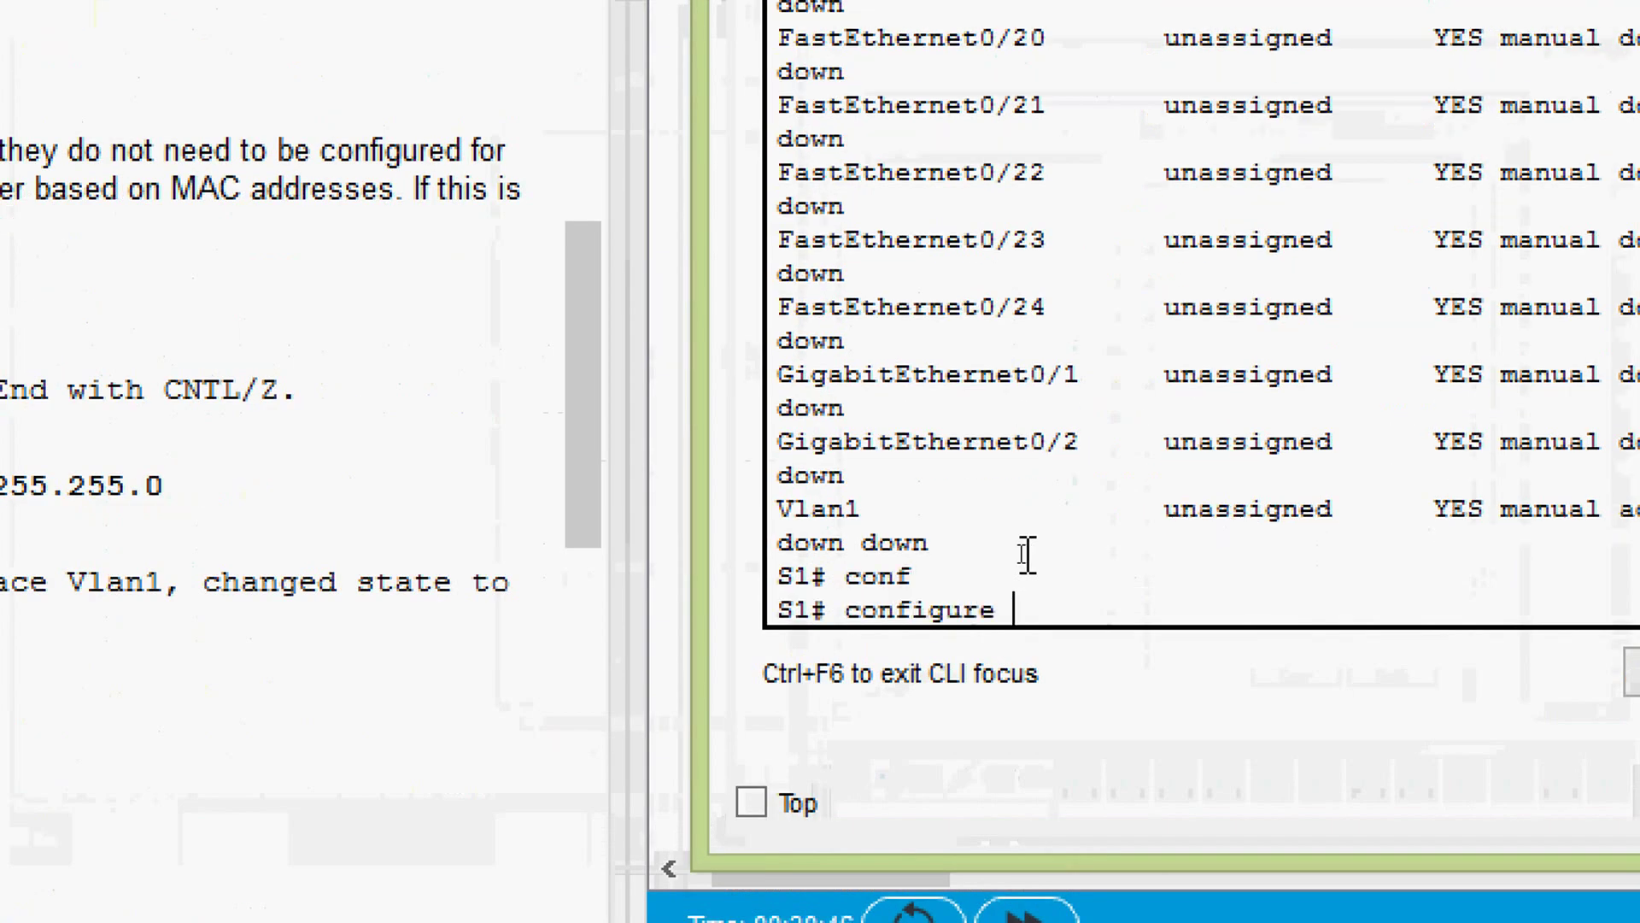
pyautogui.write('t')
pyautogui.press('Tab')
pyautogui.press('Return')
pyautogui.press('Return')
pyautogui.write('inter')
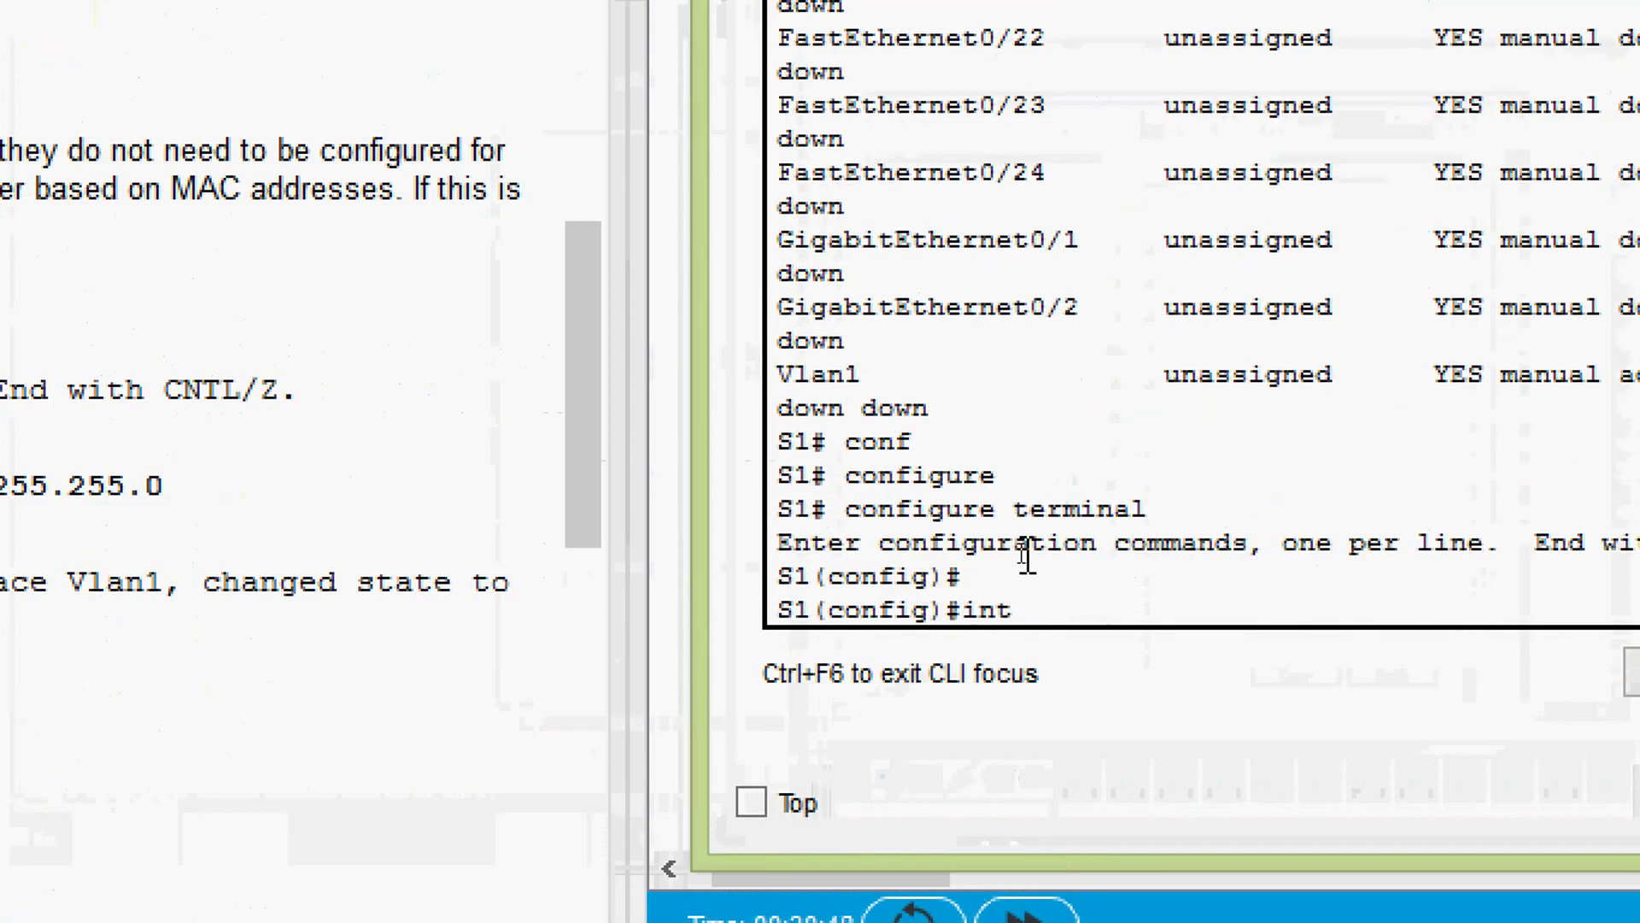
pyautogui.press('Tab')
pyautogui.write('v')
pyautogui.press('Tab')
pyautogui.write('1')
pyautogui.press('Return')
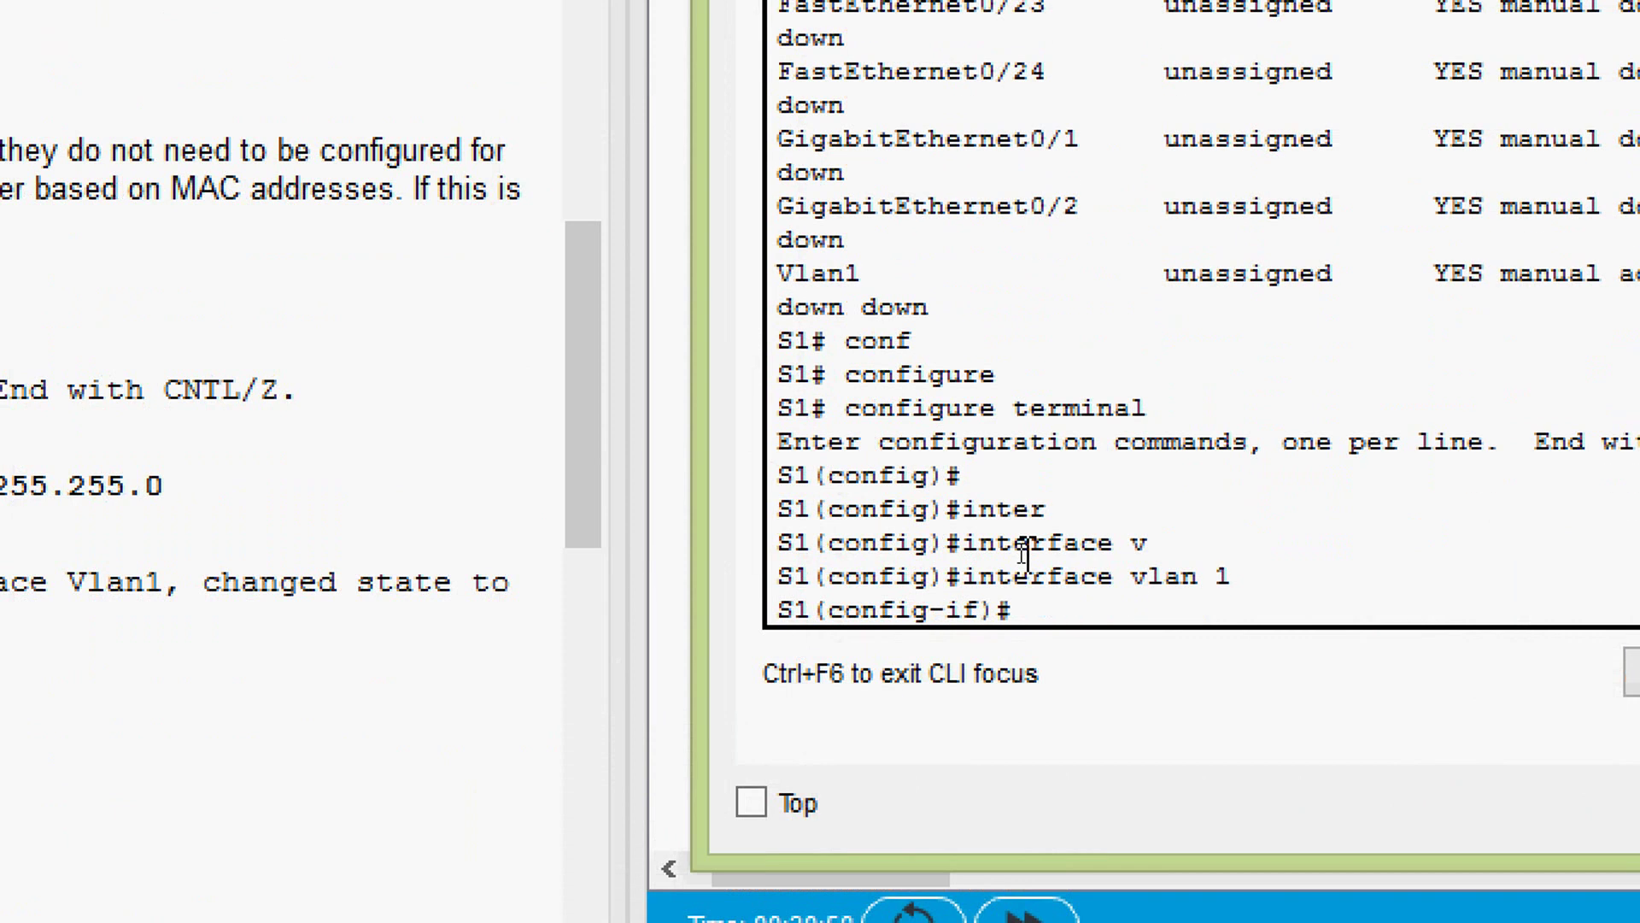
# - Assign 192.168.1.253 255.255.255.0 to Vlan1, enable it with no shutdown, and exit with Ctrl+Z
pyautogui.write('ip ad')
pyautogui.press('Tab')
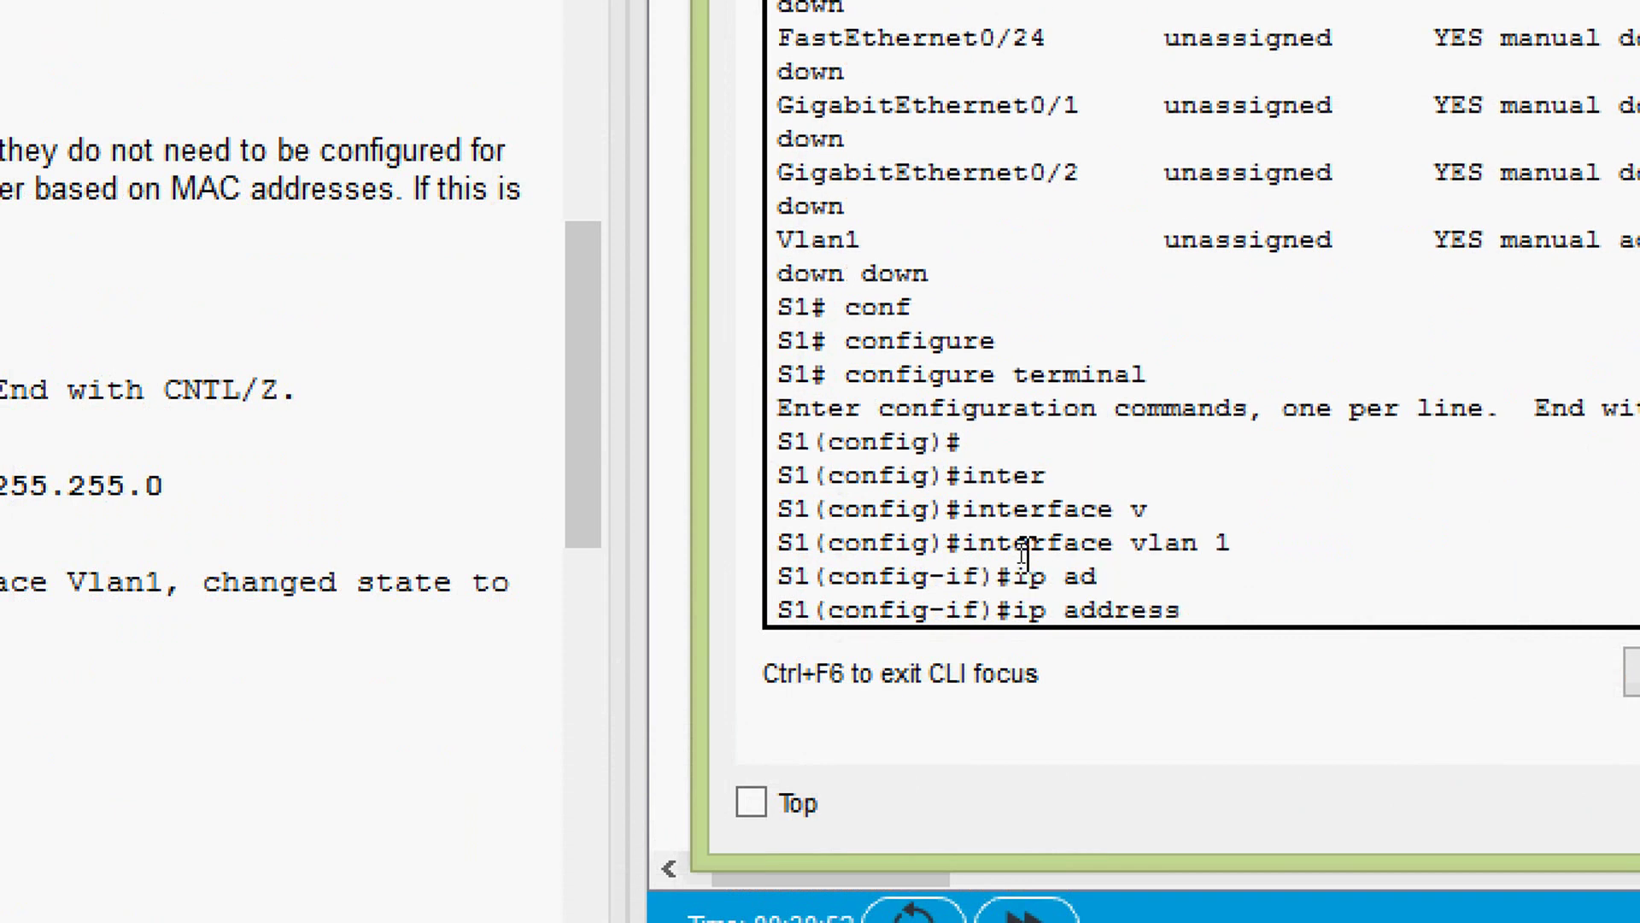
pyautogui.write('192.168.1.253')
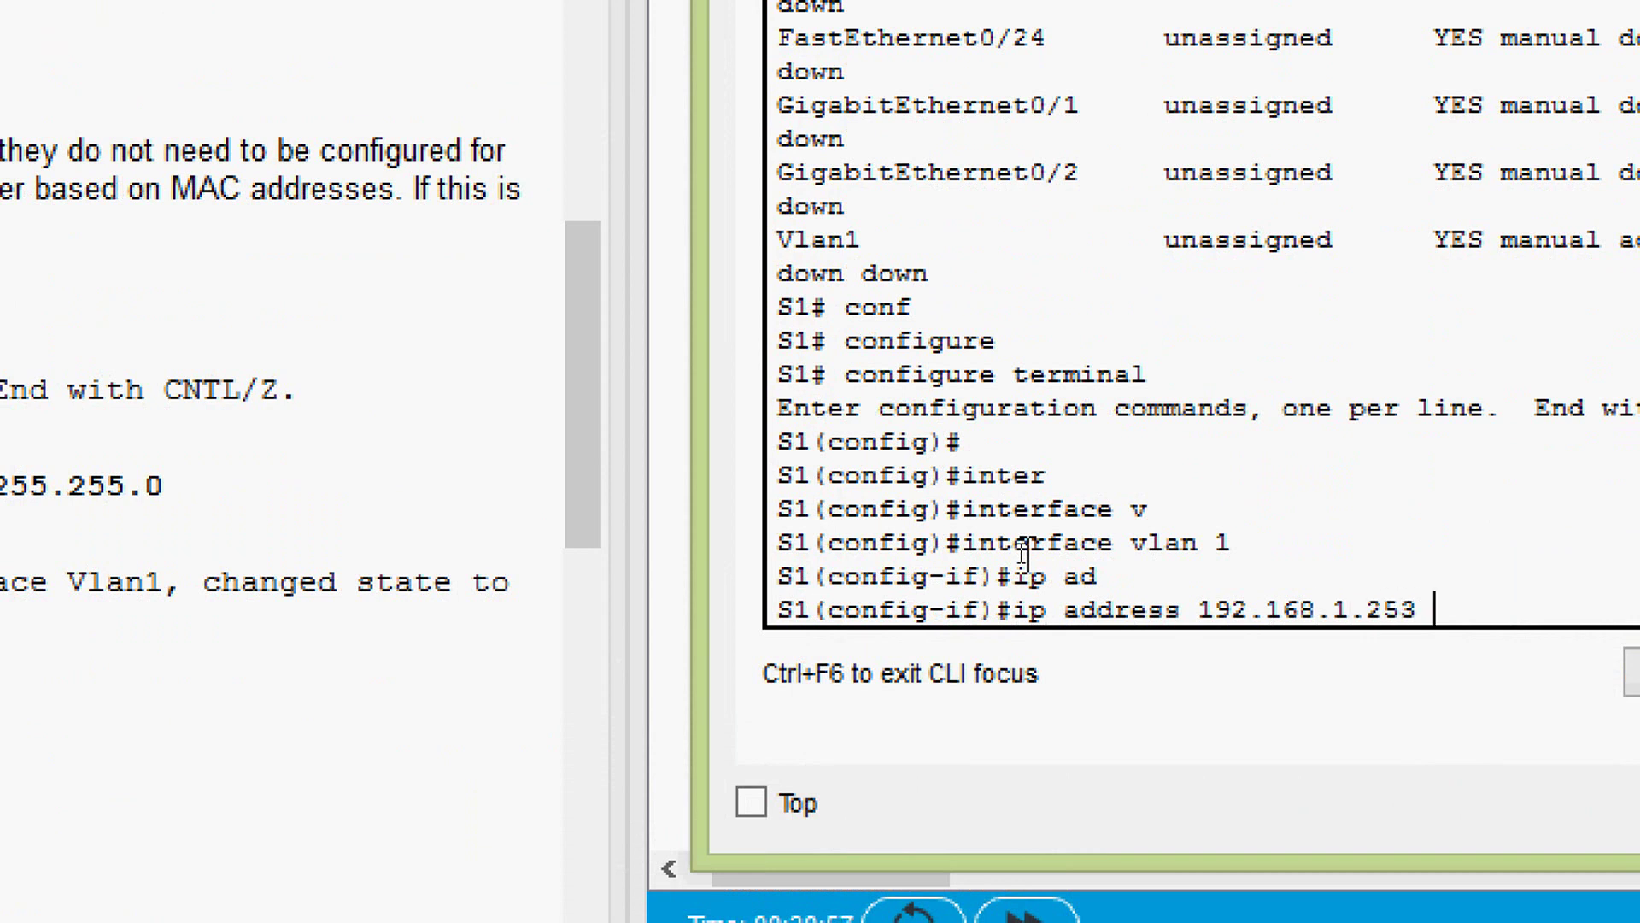
pyautogui.write(' ?')
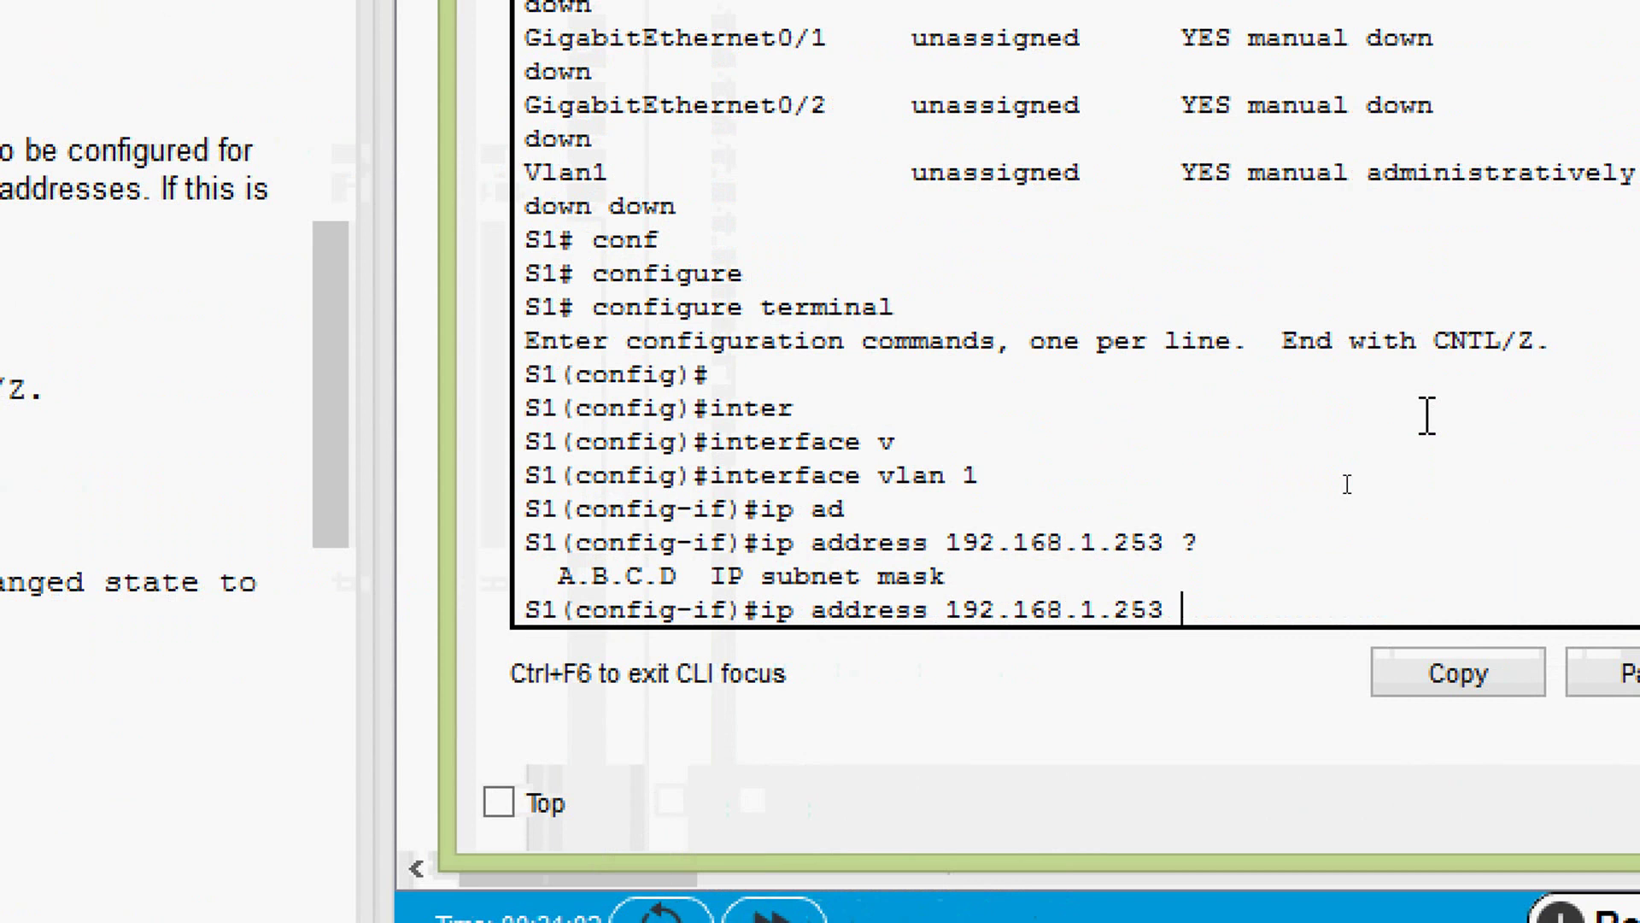
pyautogui.write('255.25')
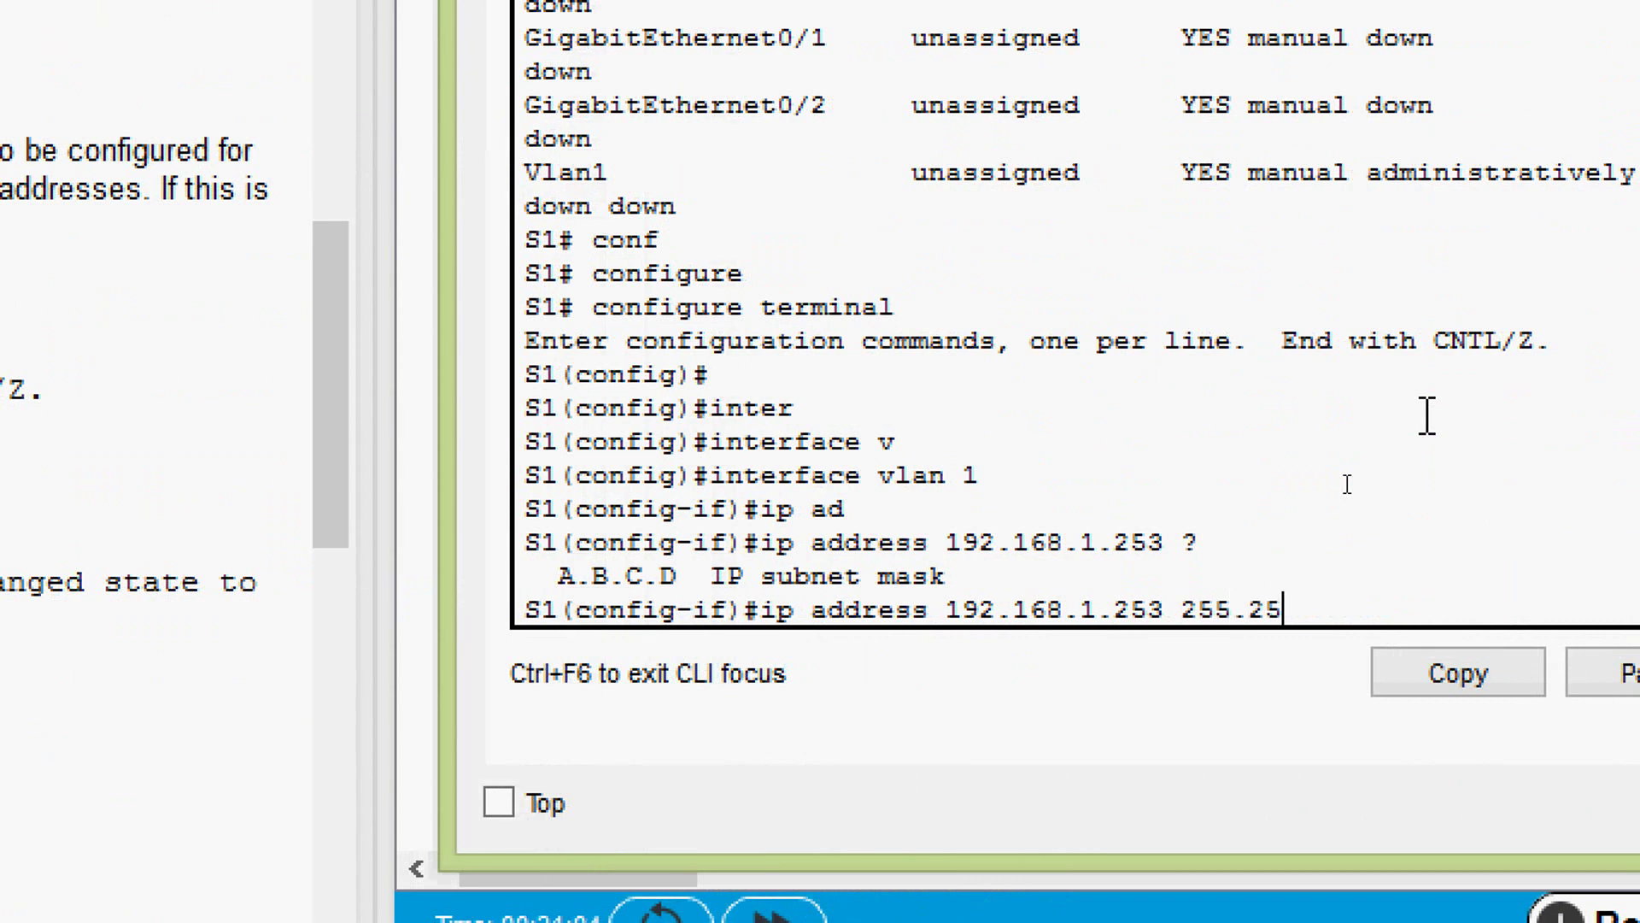
pyautogui.write('5.255.0')
pyautogui.press('Return')
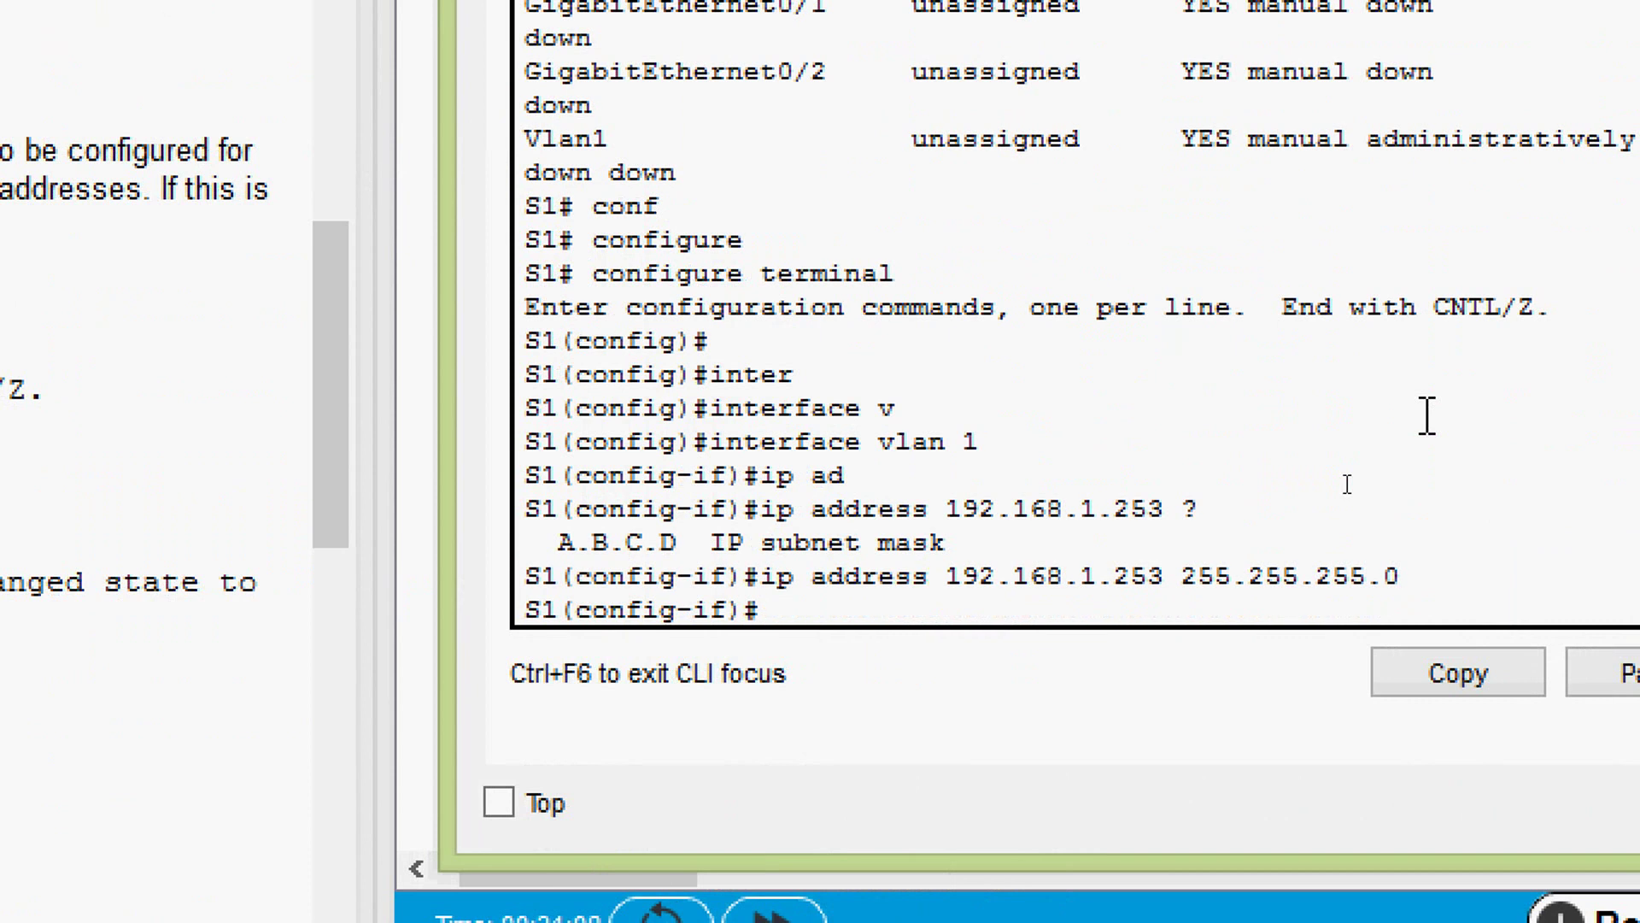
pyautogui.write('no shut')
pyautogui.press('Tab')
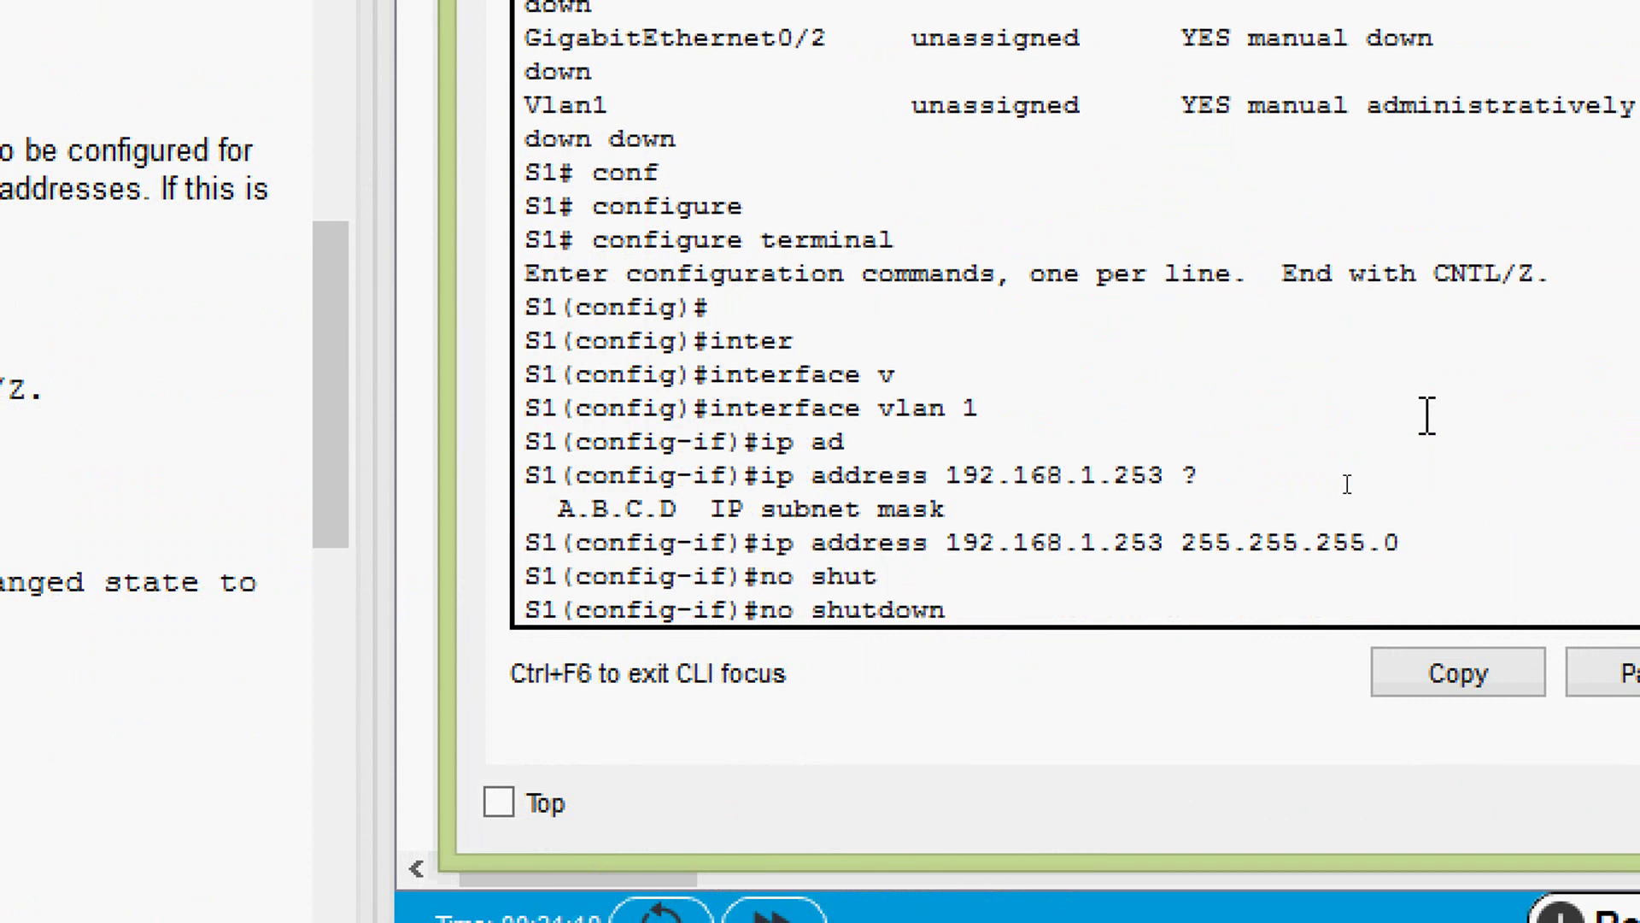
pyautogui.press('Return')
pyautogui.press('Return')
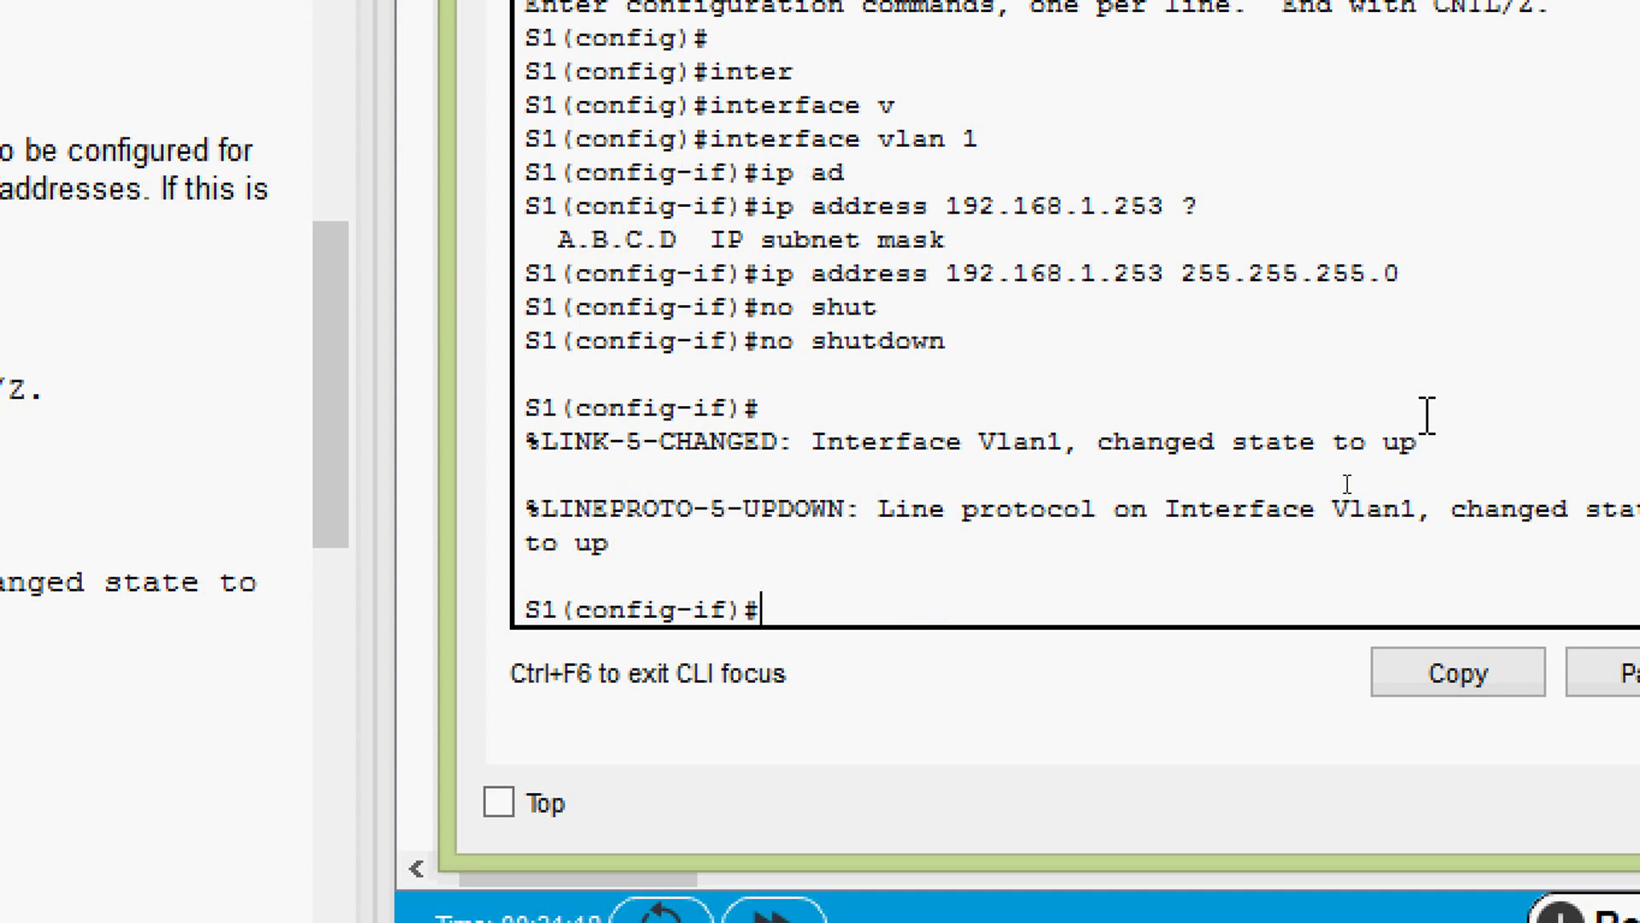
pyautogui.hotkey('ctrl', 'z')
pyautogui.press('Return')
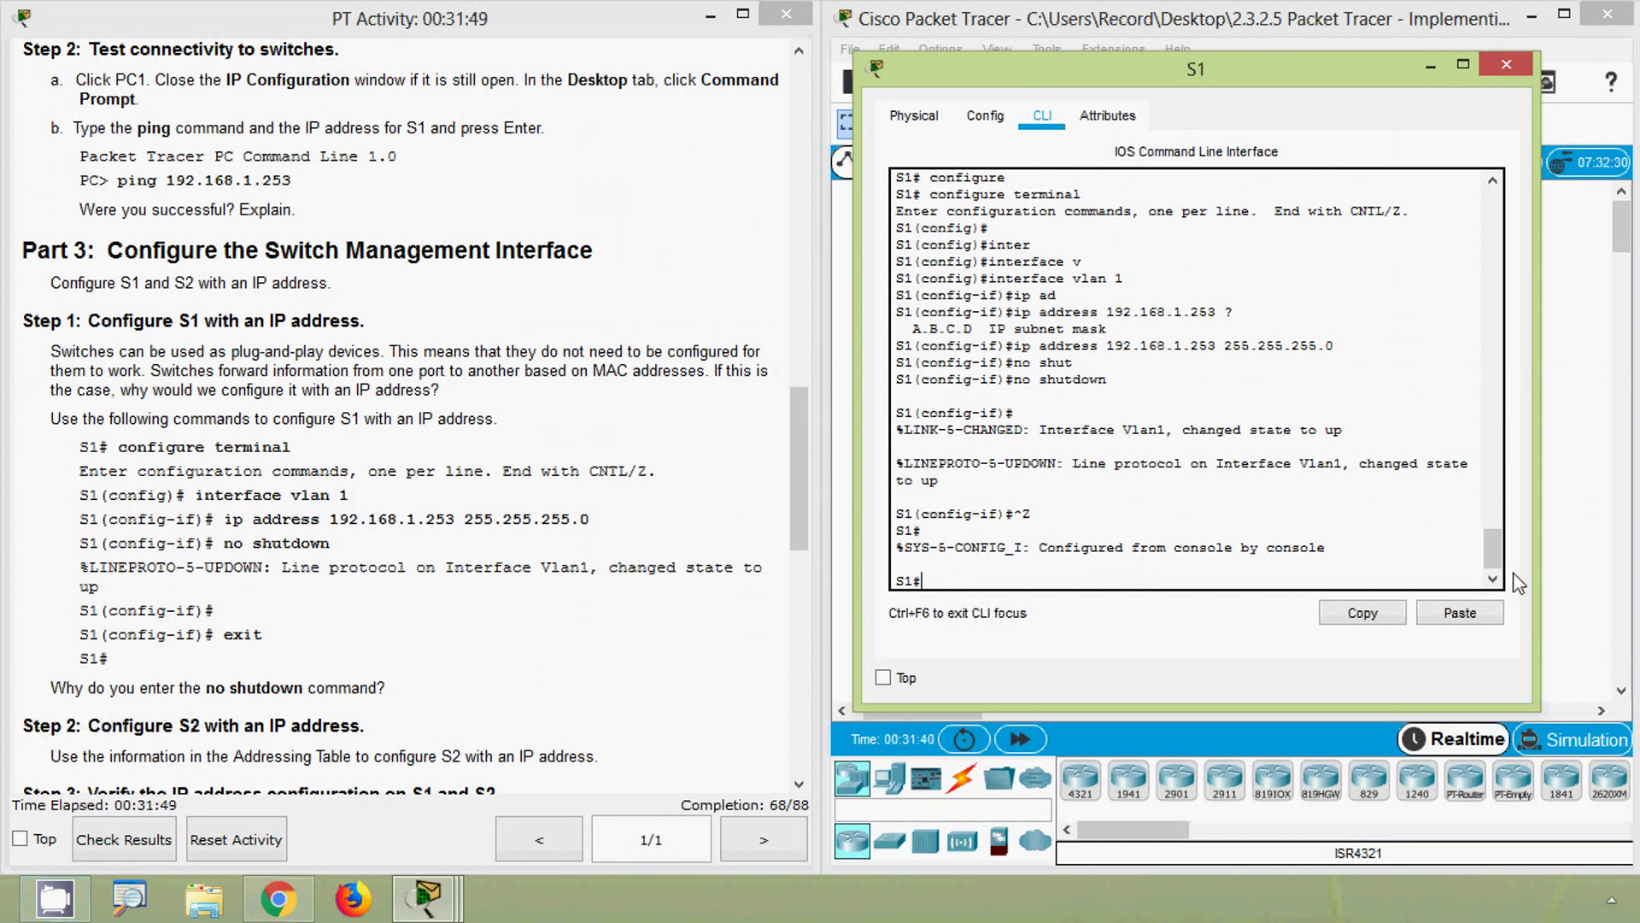
# - Close S1's device window to view the topology beside the addressing table
pyautogui.moveTo(1495, 567); pyautogui.dragTo(1501, 544)
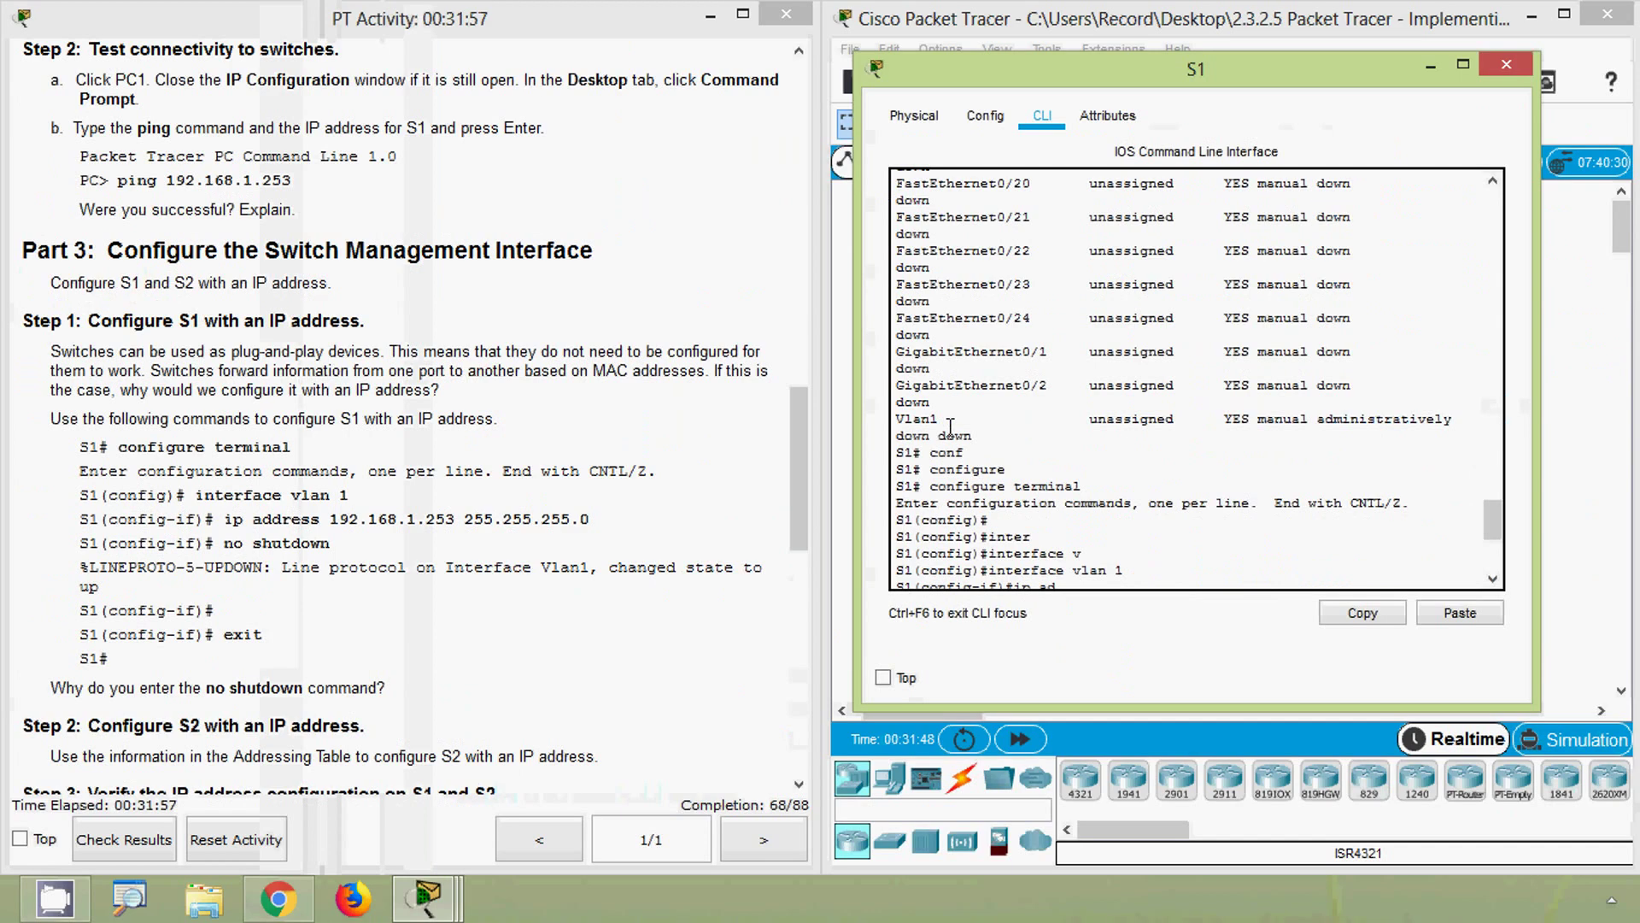
pyautogui.moveTo(1495, 523); pyautogui.dragTo(1493, 552)
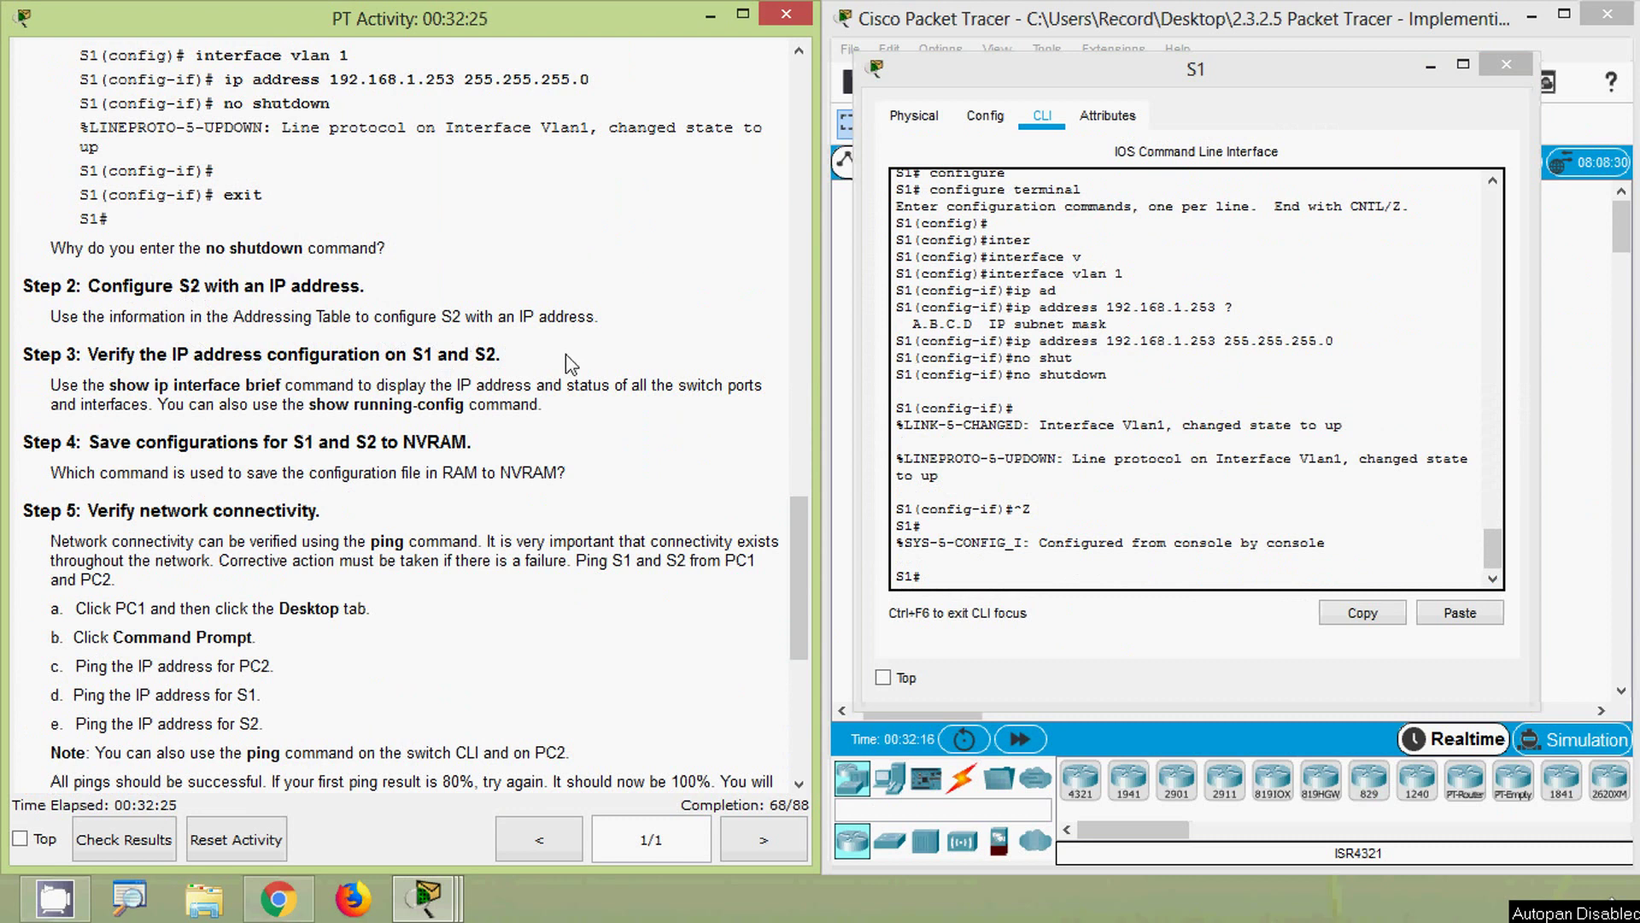
pyautogui.moveTo(801, 529); pyautogui.dragTo(810, 99)
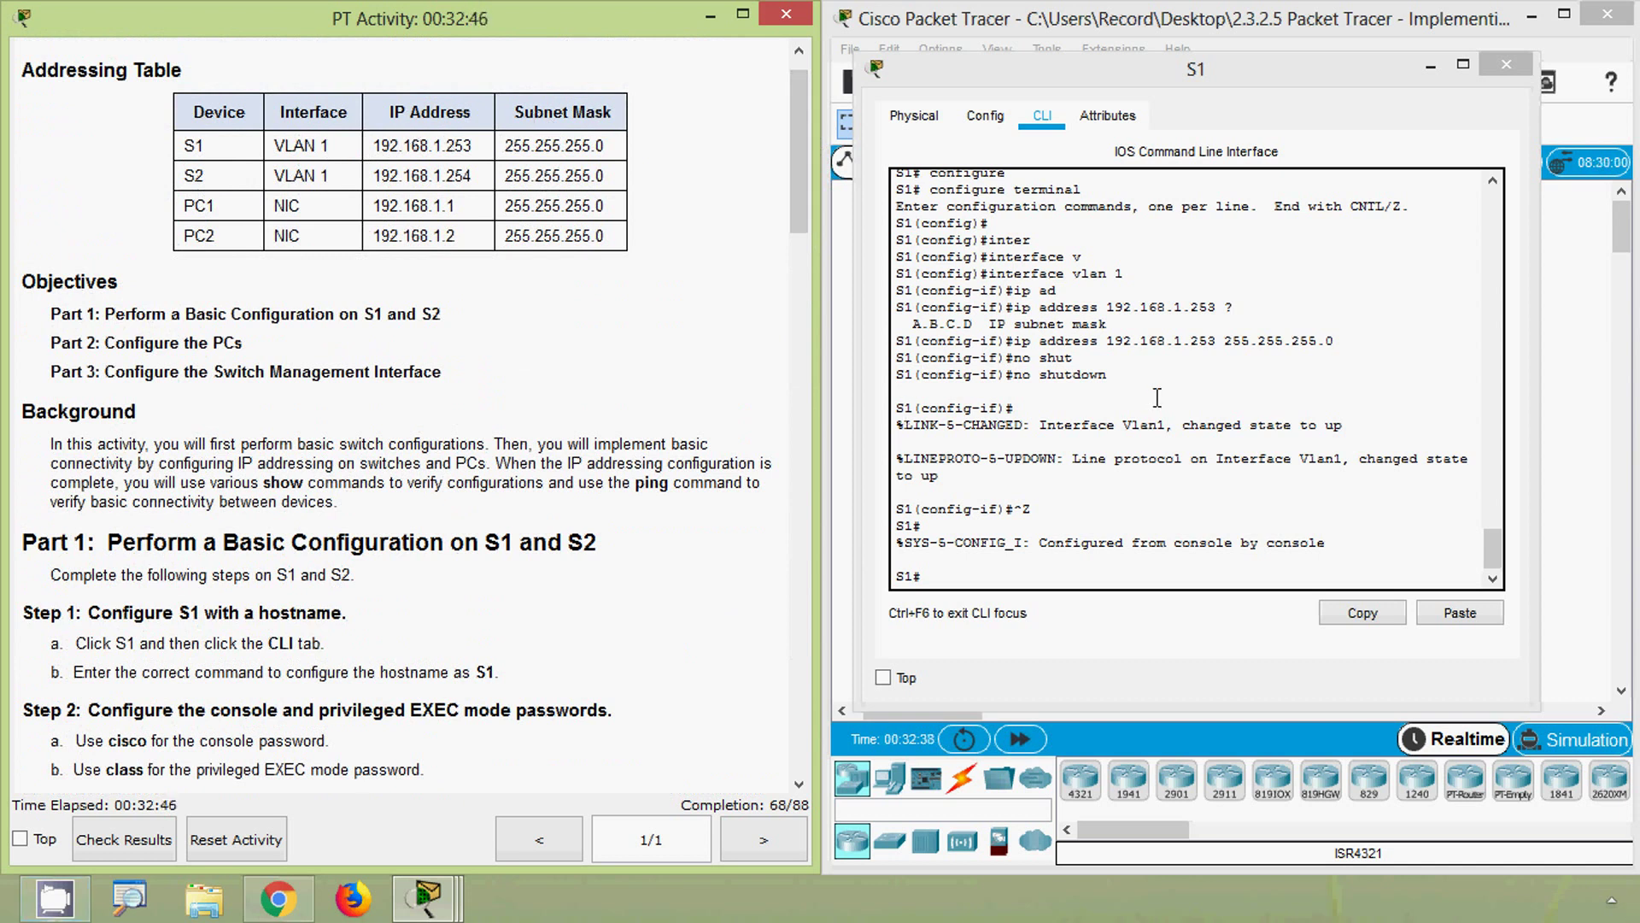
pyautogui.click(1505, 66)
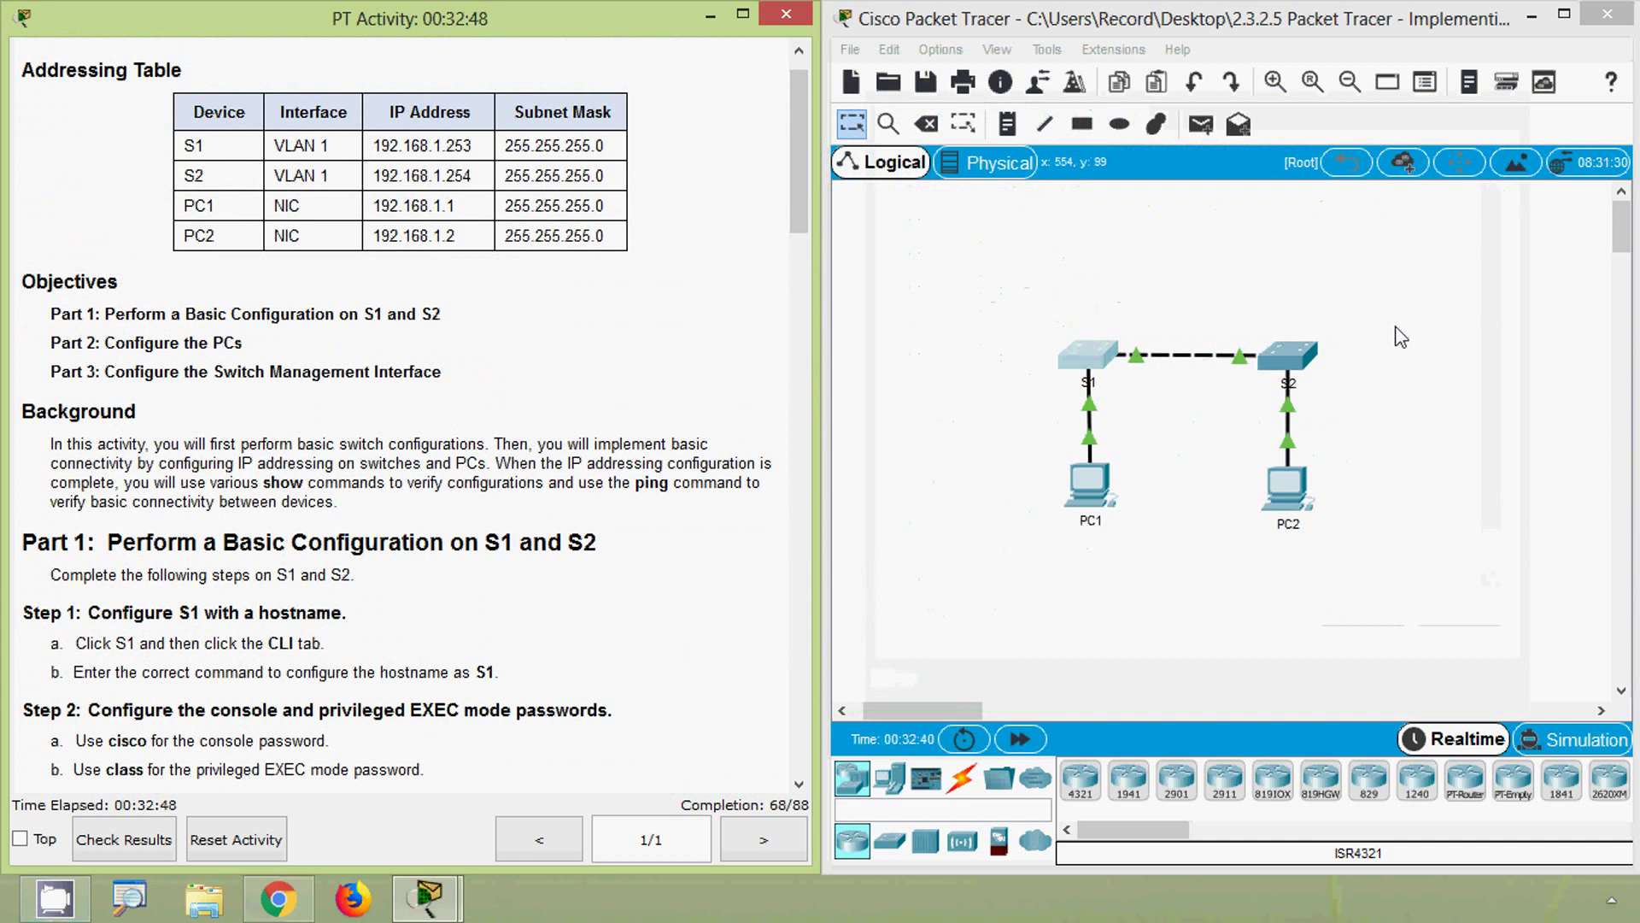
# - Open S2's CLI, log in at the console, and enter privileged mode with enable
pyautogui.click(1310, 363)
pyautogui.moveTo(757, 126); pyautogui.dragTo(1146, 77)
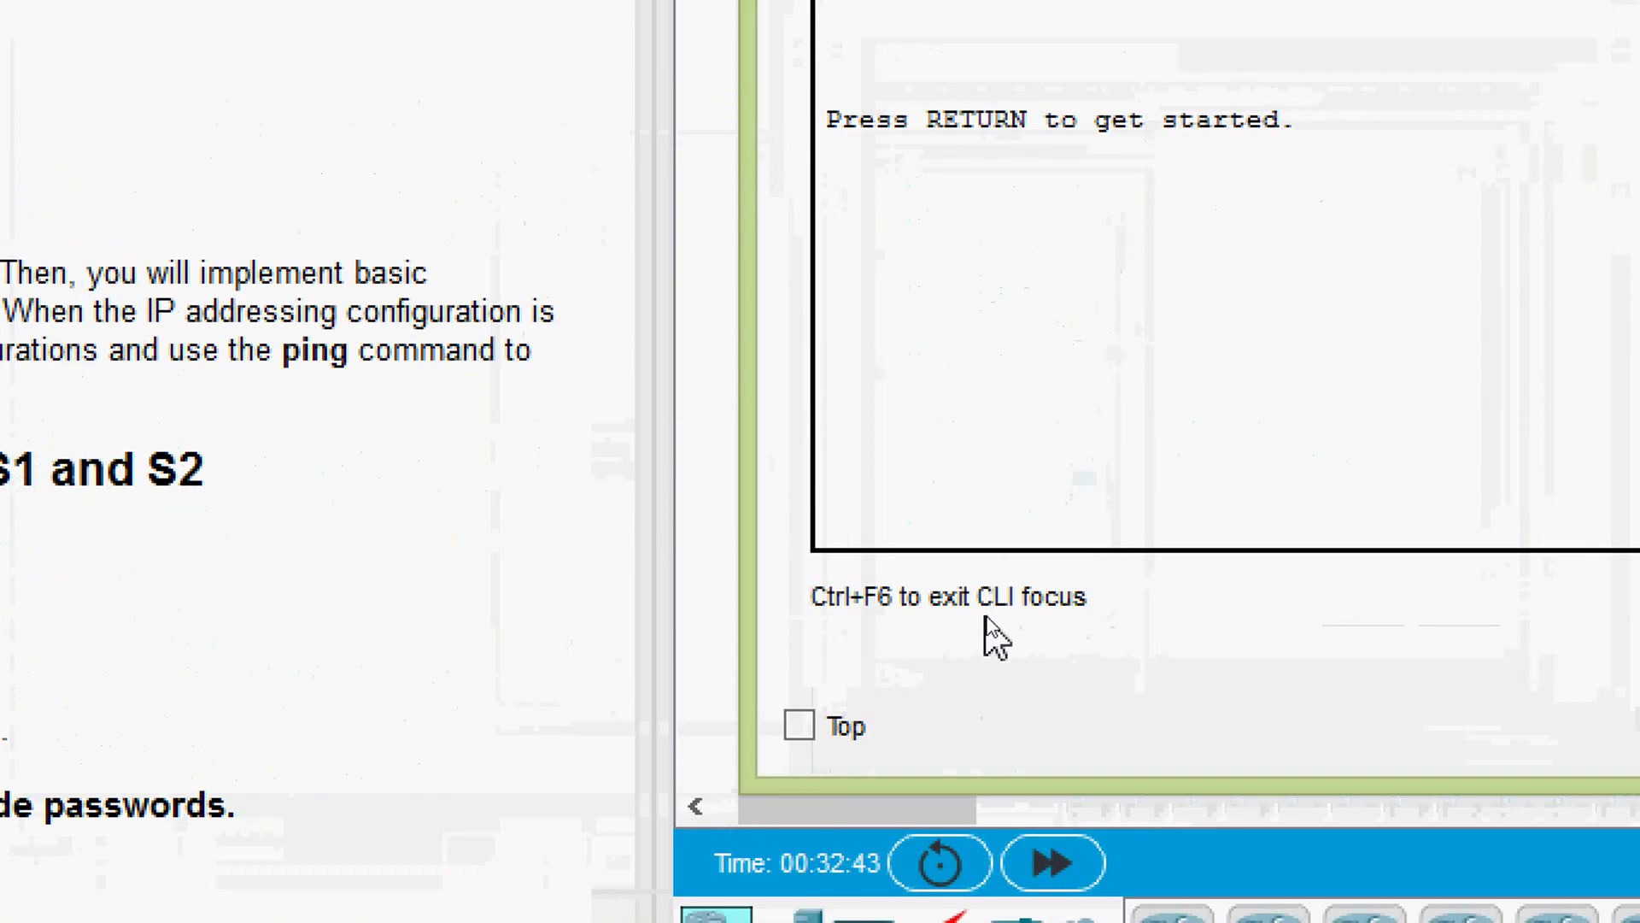
pyautogui.press('Return')
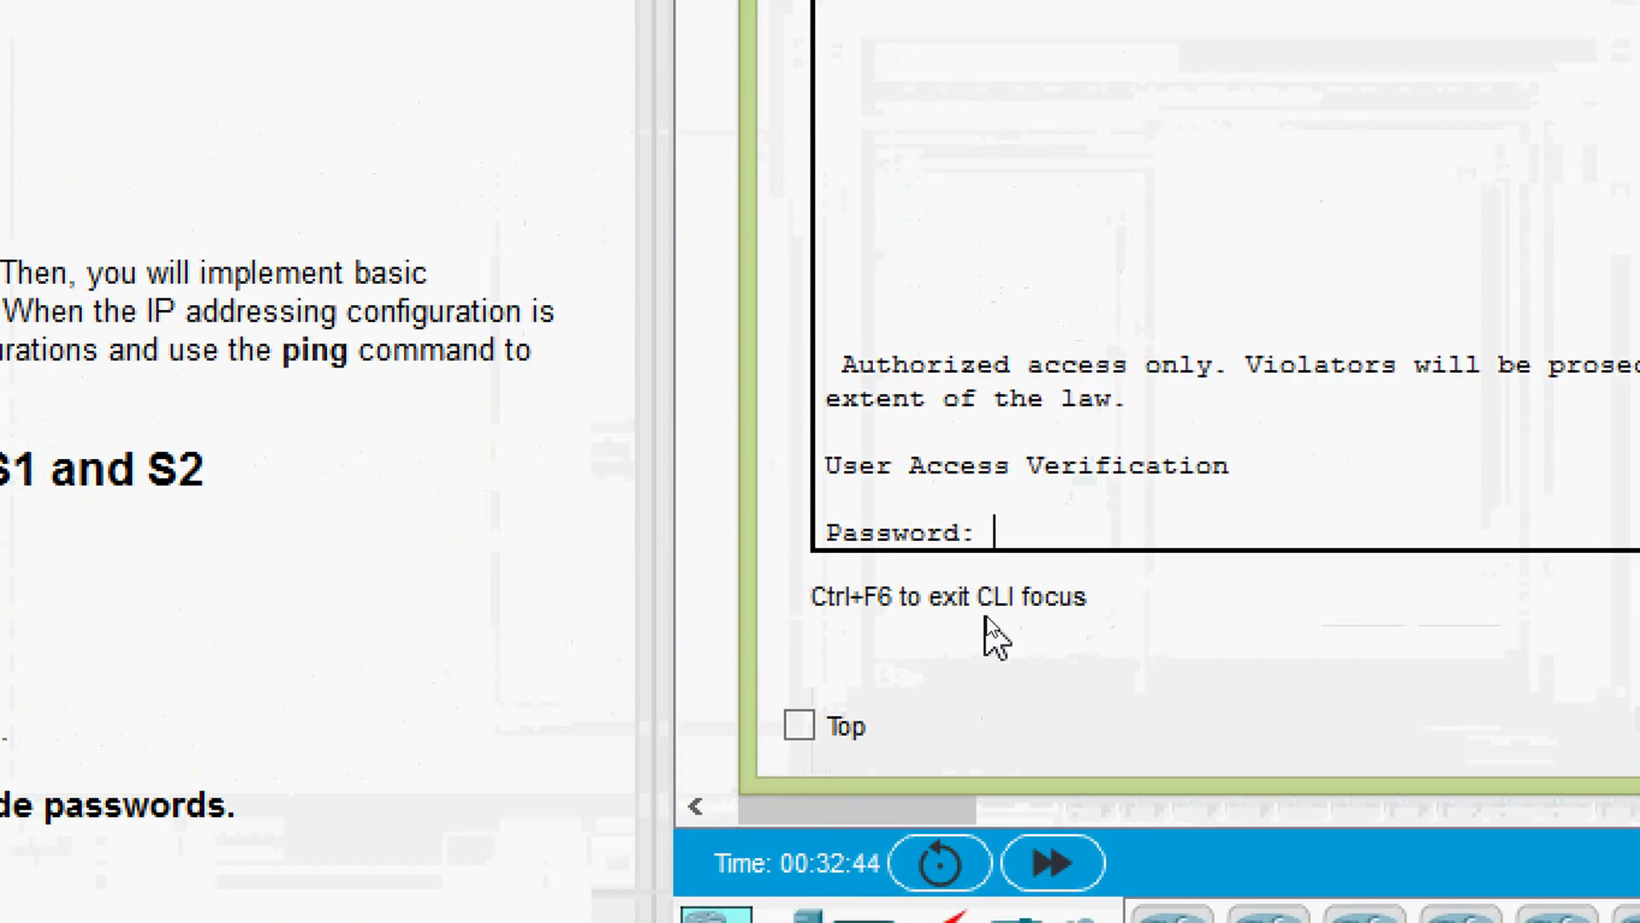
pyautogui.press('Return')
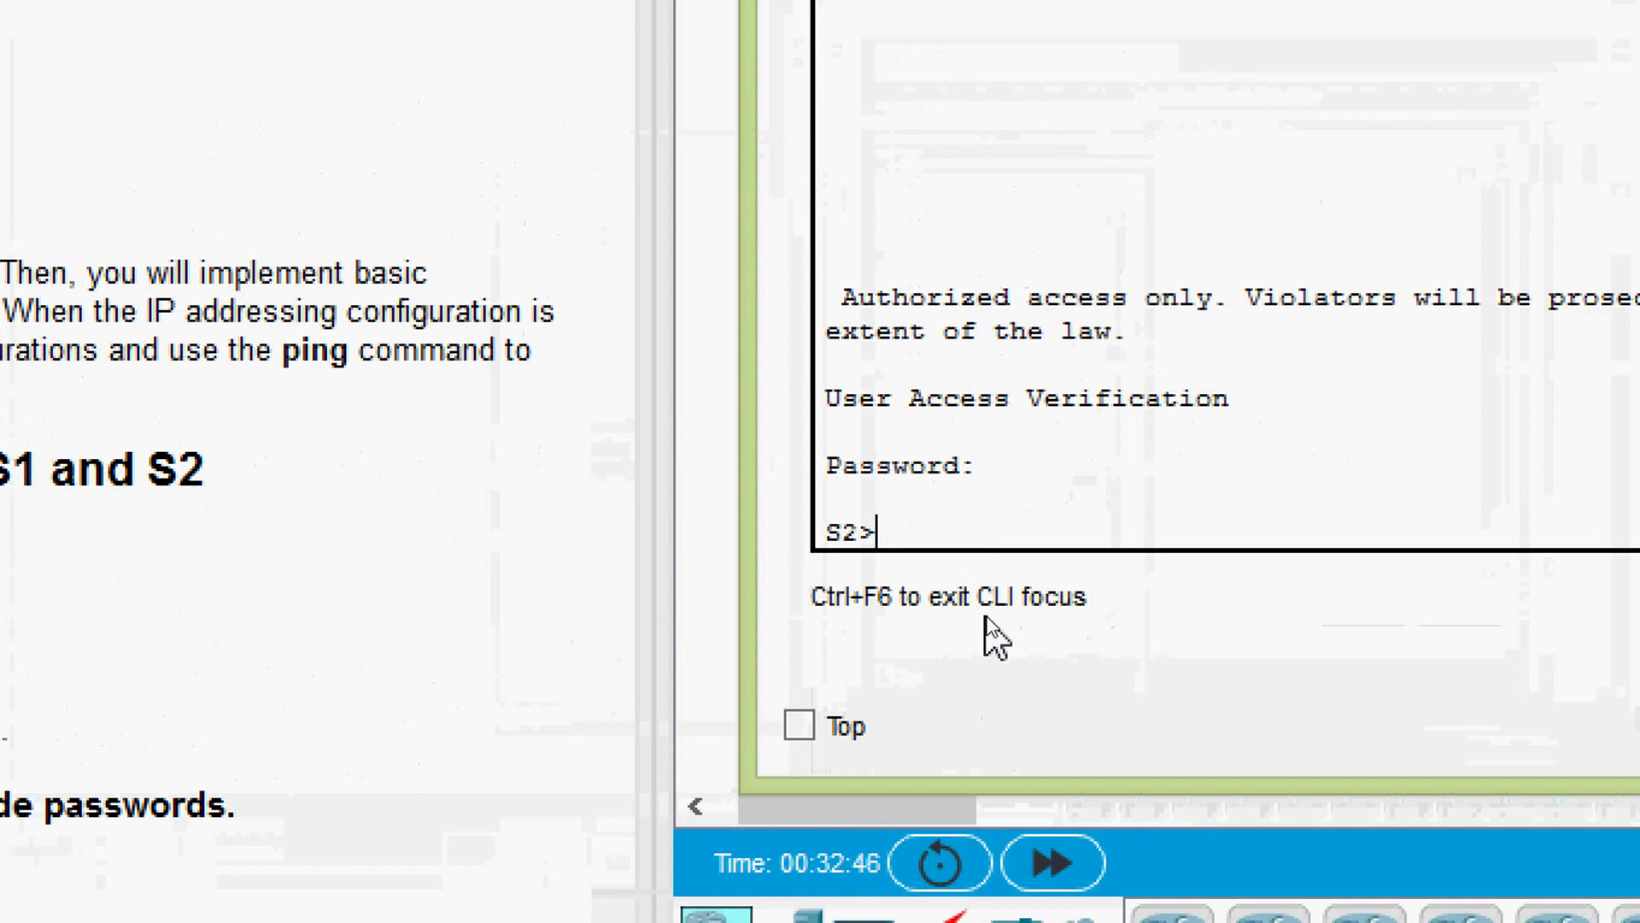
pyautogui.write('ena')
pyautogui.press('Tab')
pyautogui.press('Return')
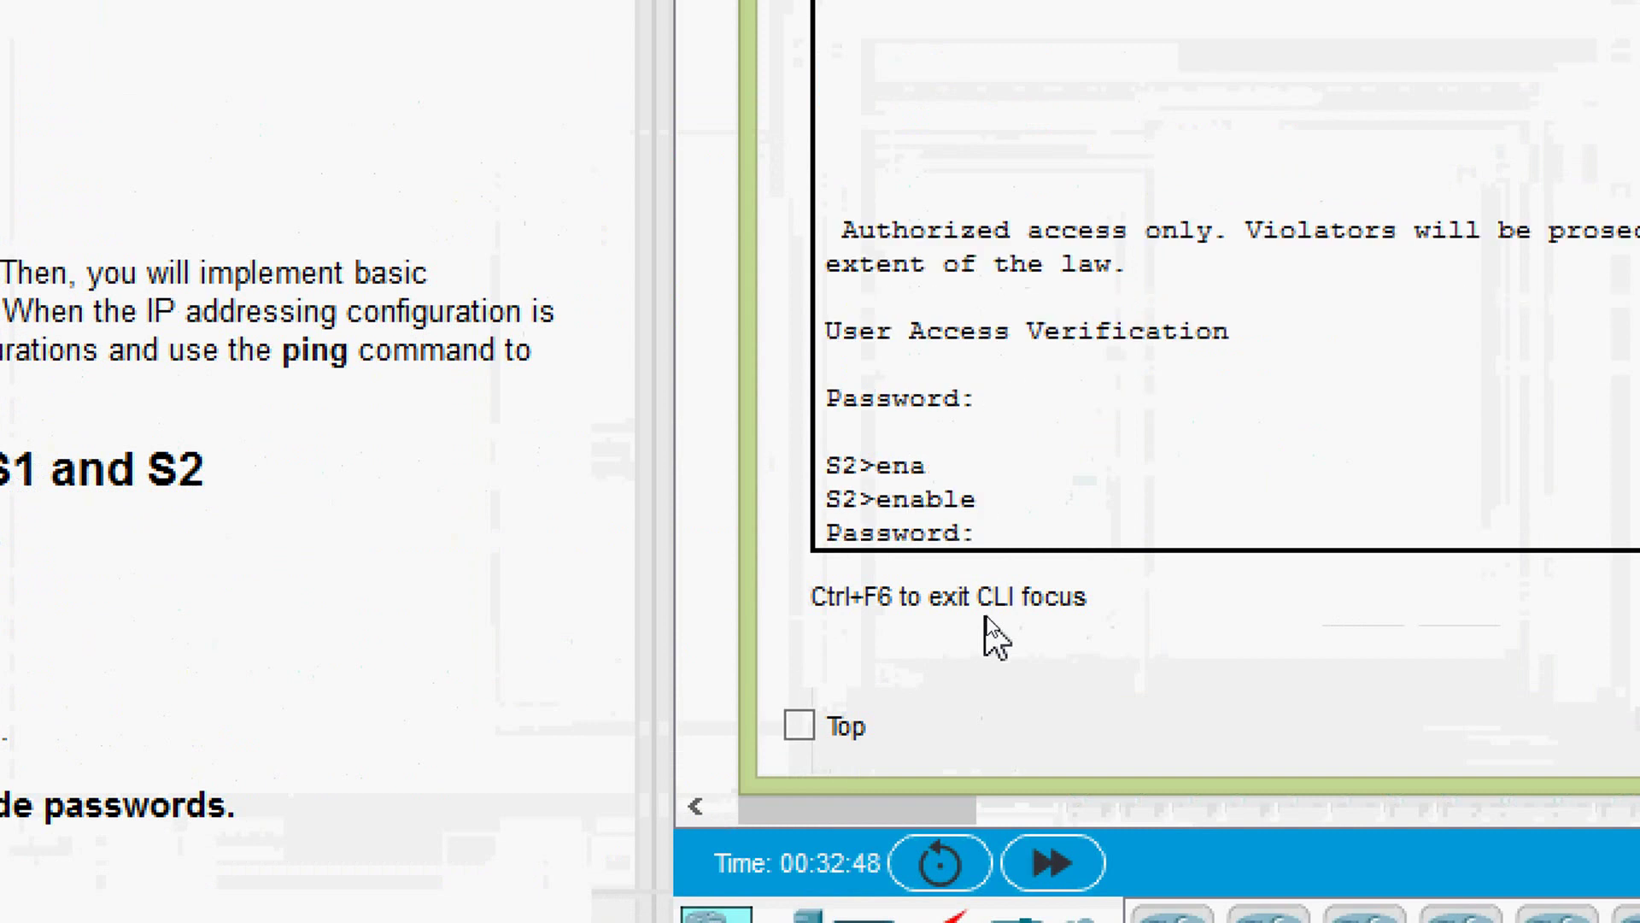
pyautogui.press('Return')
# - Enter interface vlan 1 configuration on S2 and type ip address 192.168.1.254 255.255.255.0
pyautogui.write('conf')
pyautogui.press('Tab')
pyautogui.write('t')
pyautogui.press('Tab')
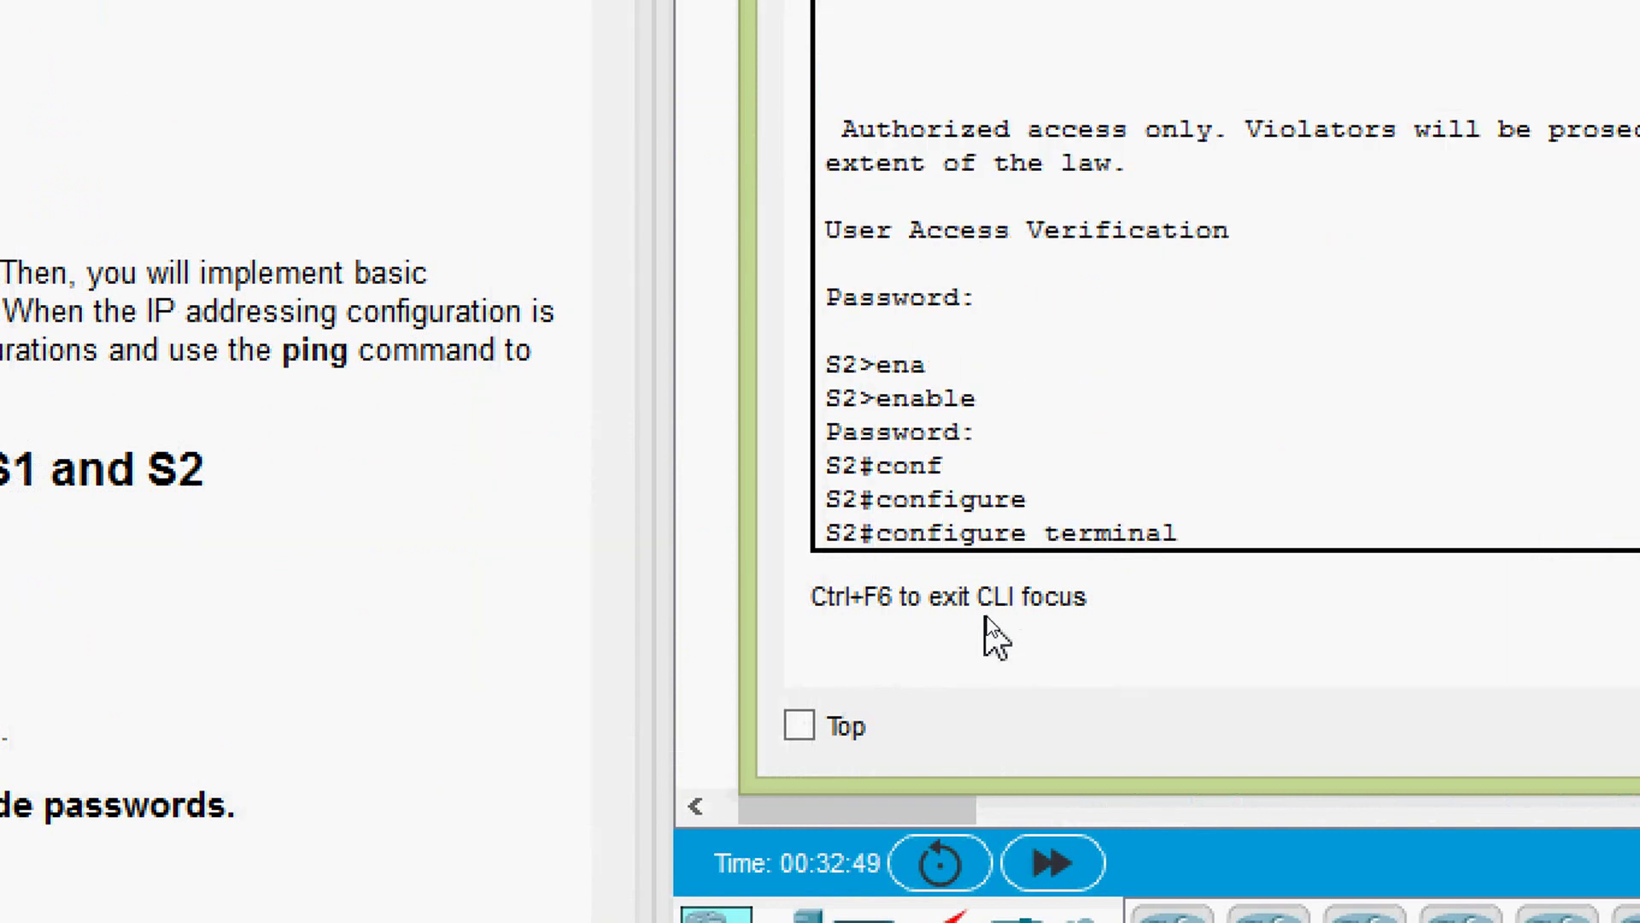
pyautogui.press('Return')
pyautogui.press('Return')
pyautogui.write('inter')
pyautogui.press('Tab')
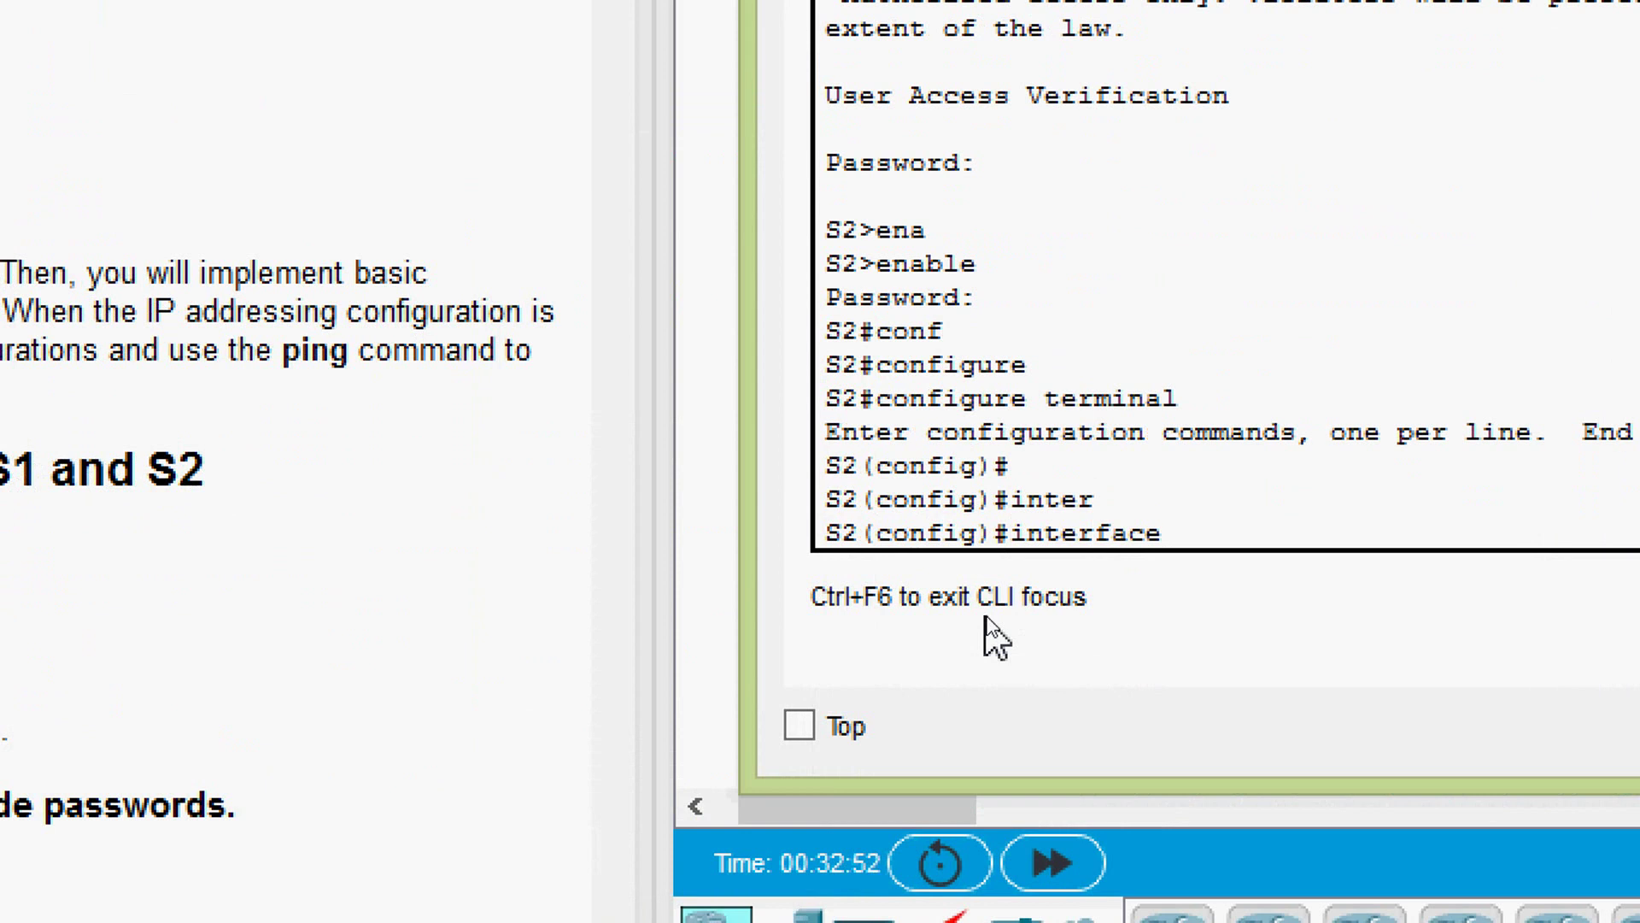
pyautogui.write('v')
pyautogui.press('Tab')
pyautogui.write('1')
pyautogui.press('Return')
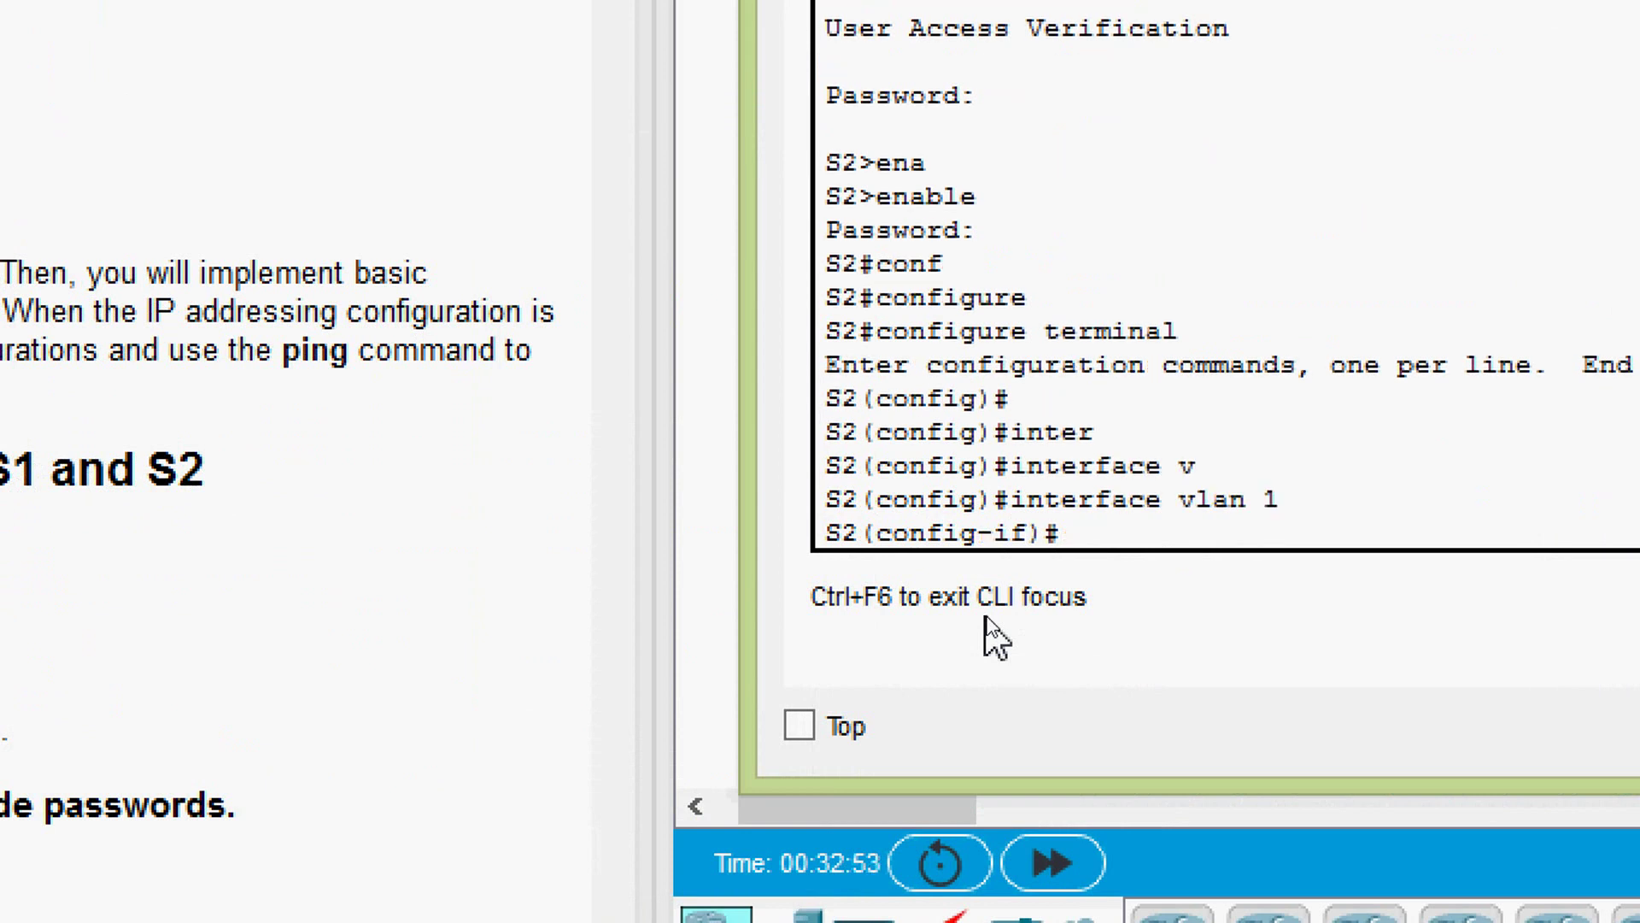
pyautogui.write('ip ad')
pyautogui.press('Tab')
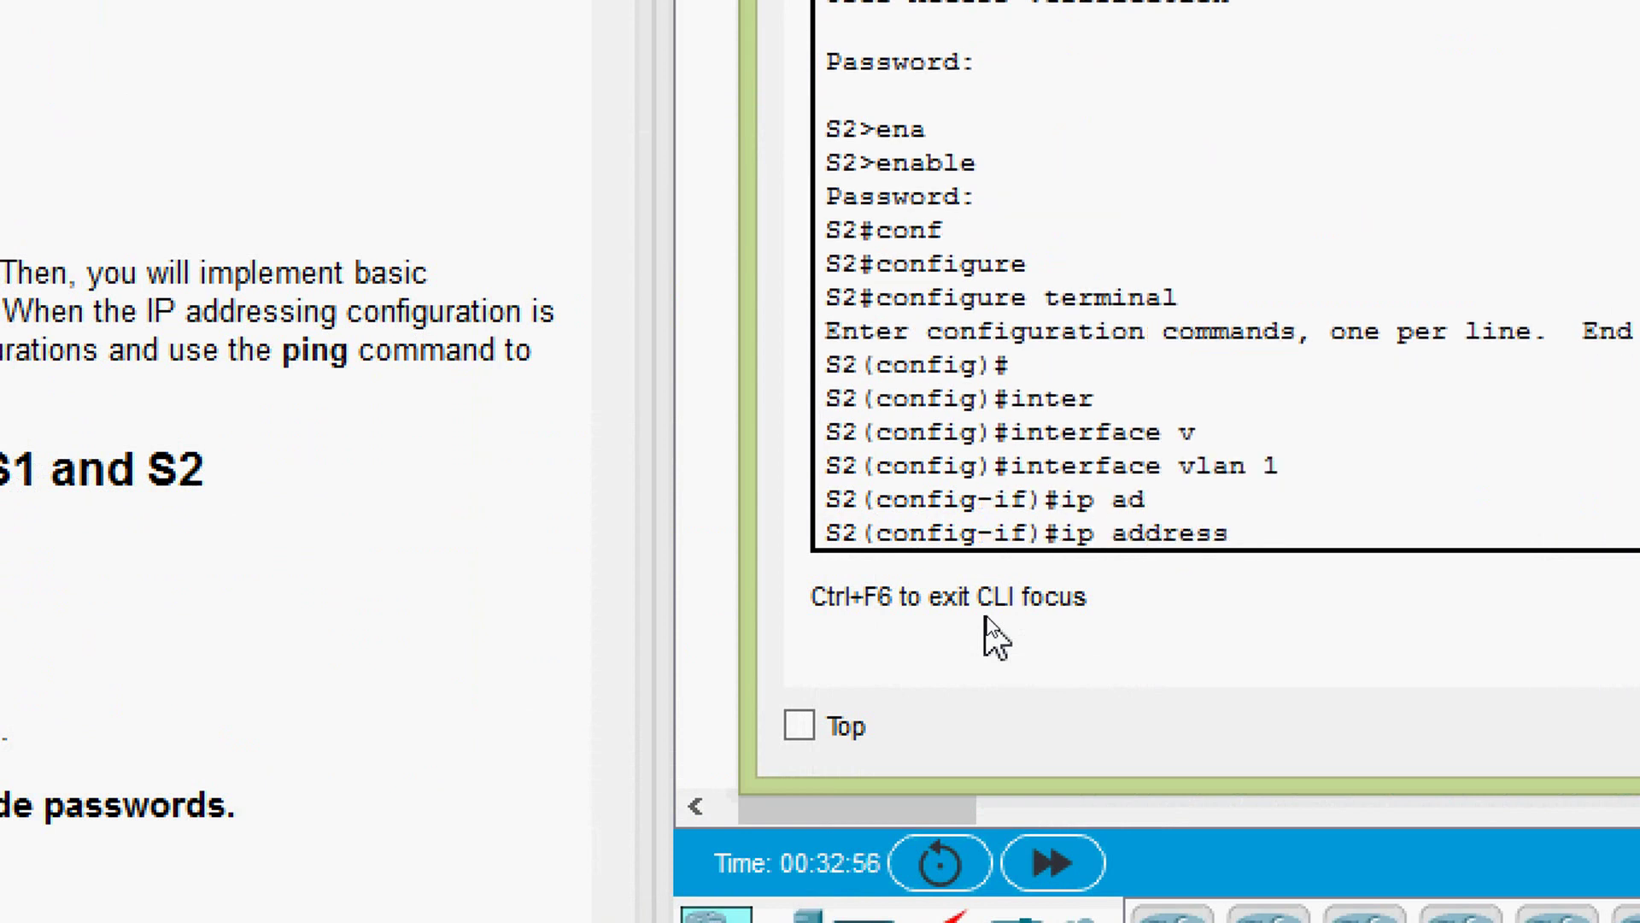
pyautogui.write('192.168.1.254')
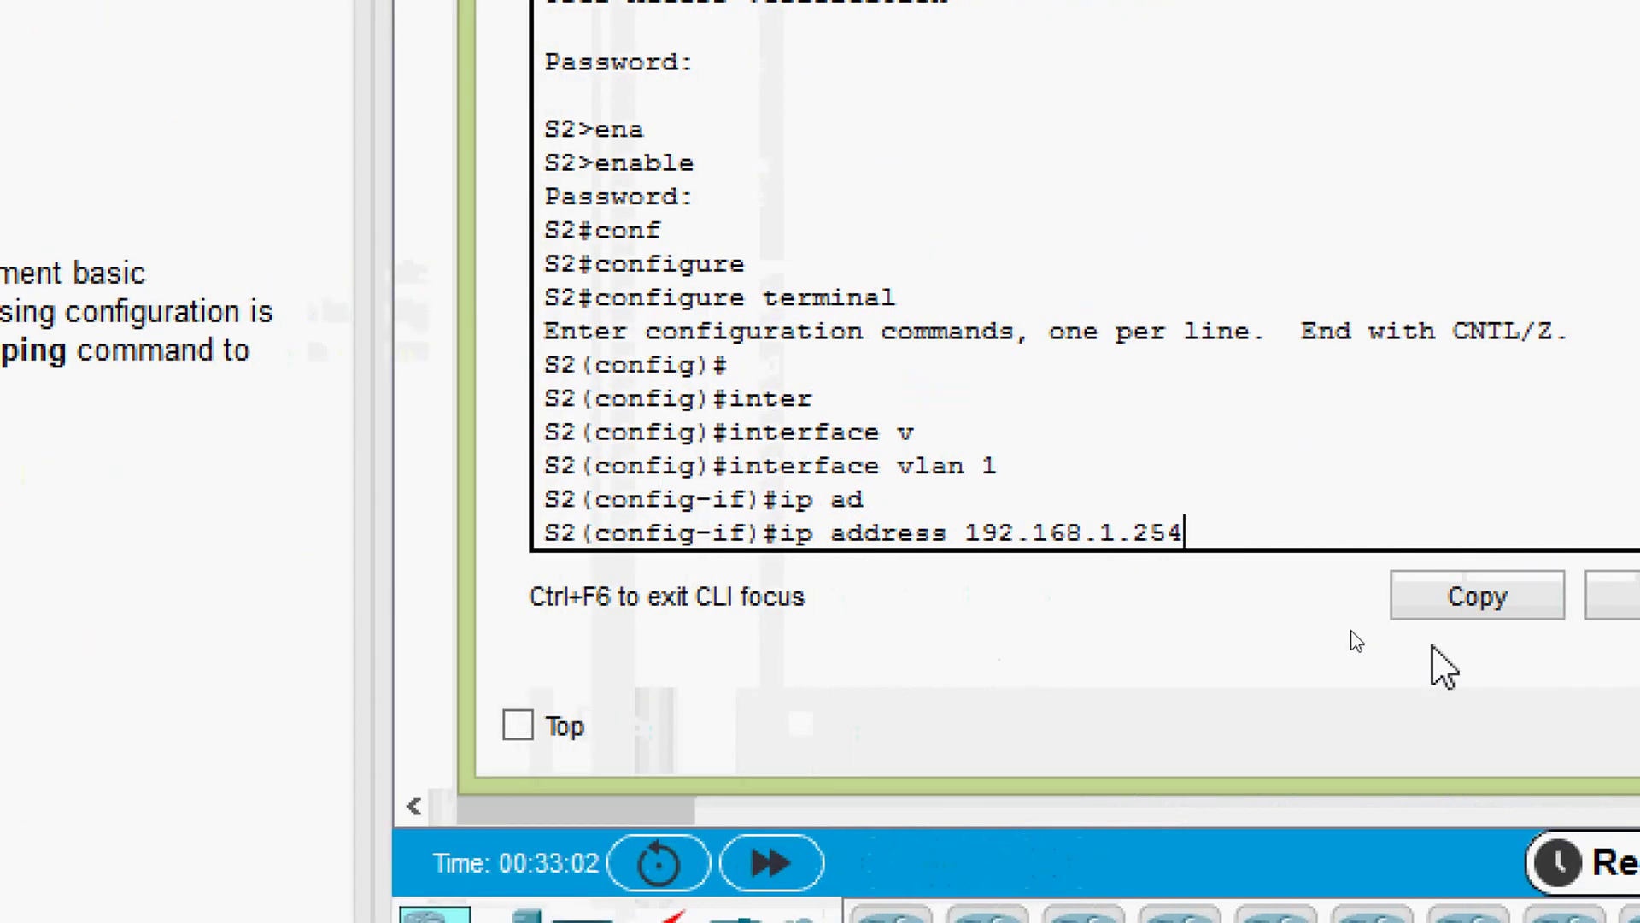
pyautogui.write(' ?2')
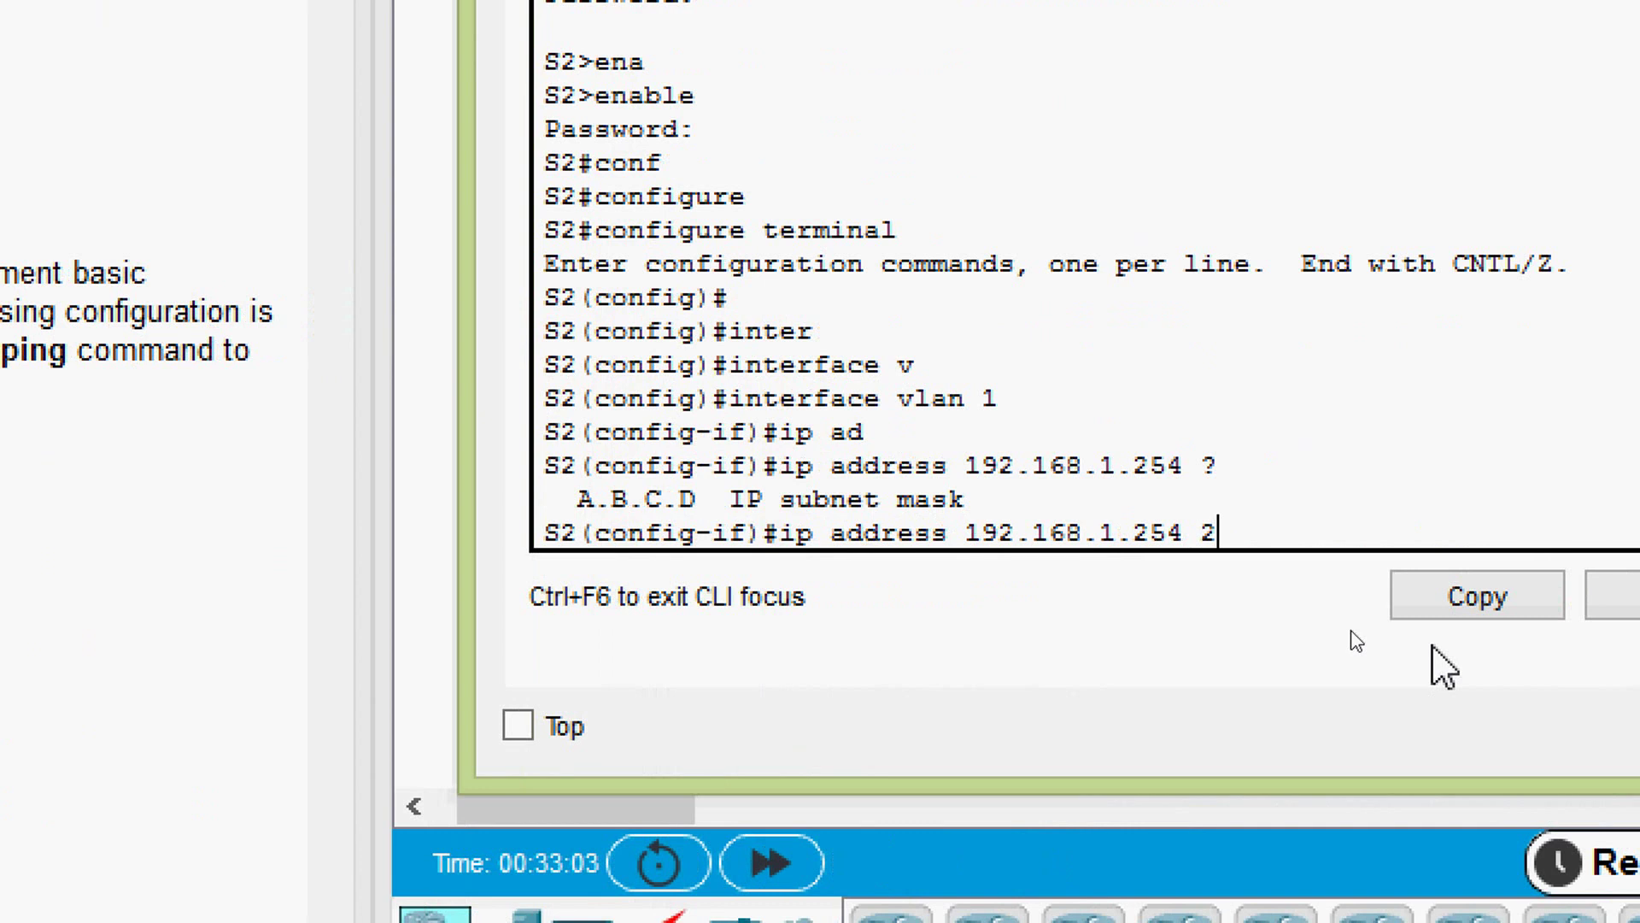
pyautogui.write('55.255.2')
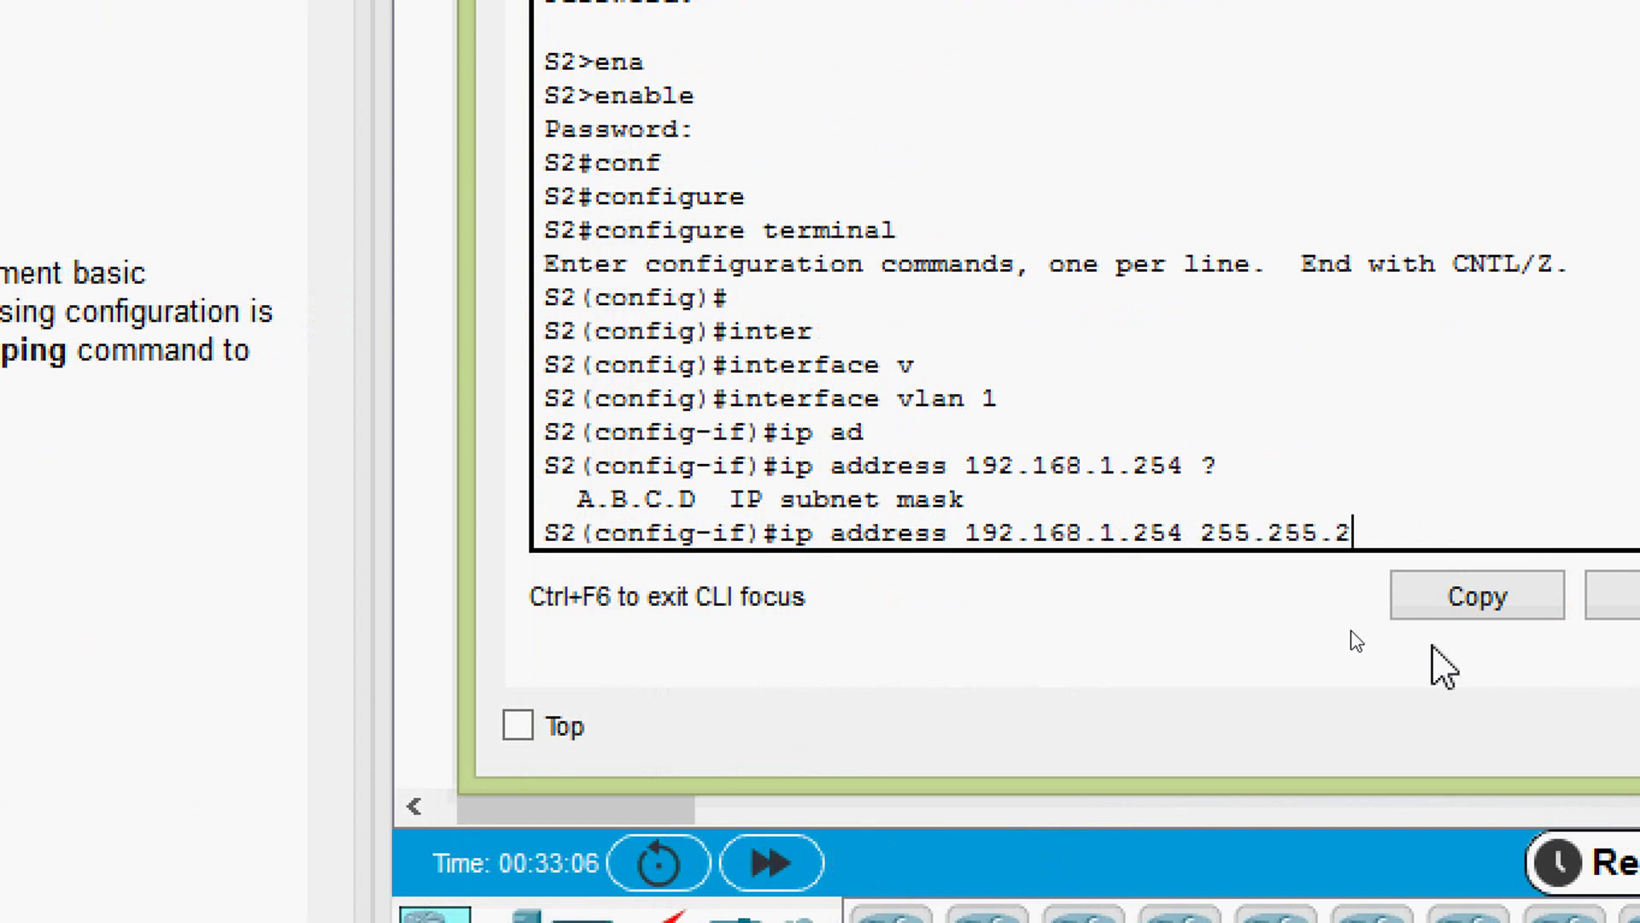
pyautogui.write('55.0')
# - Apply 192.168.1.254 255.255.255.0 to S2's Vlan1 and bring it up with no shutdown
pyautogui.press('Return')
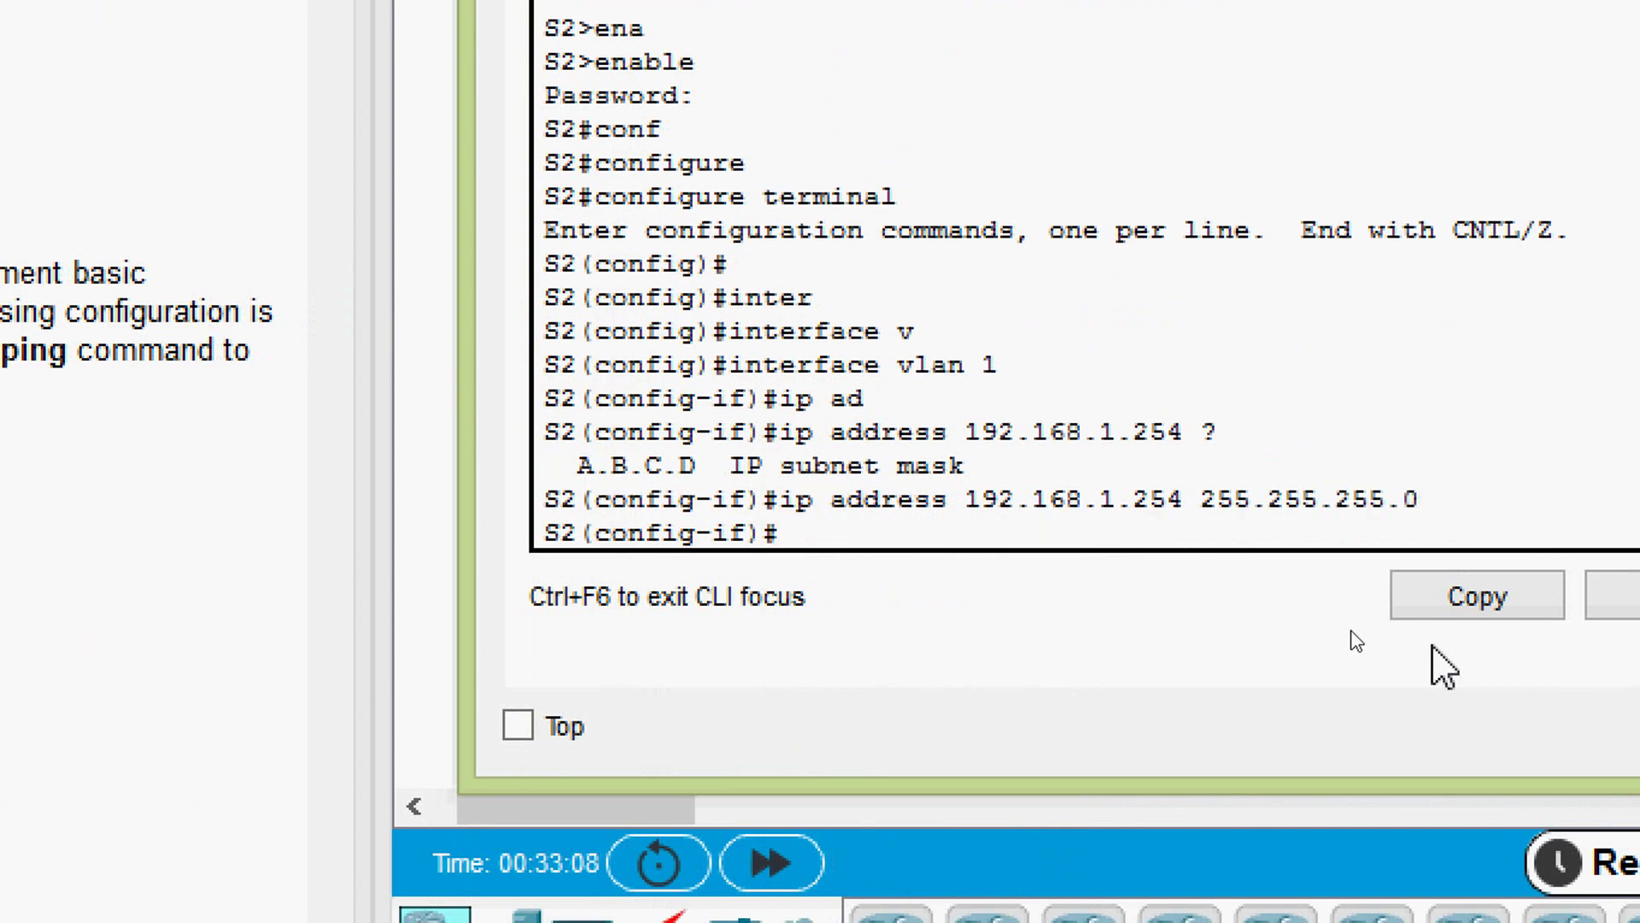
pyautogui.write('no shu')
pyautogui.press('Tab')
pyautogui.press('Return')
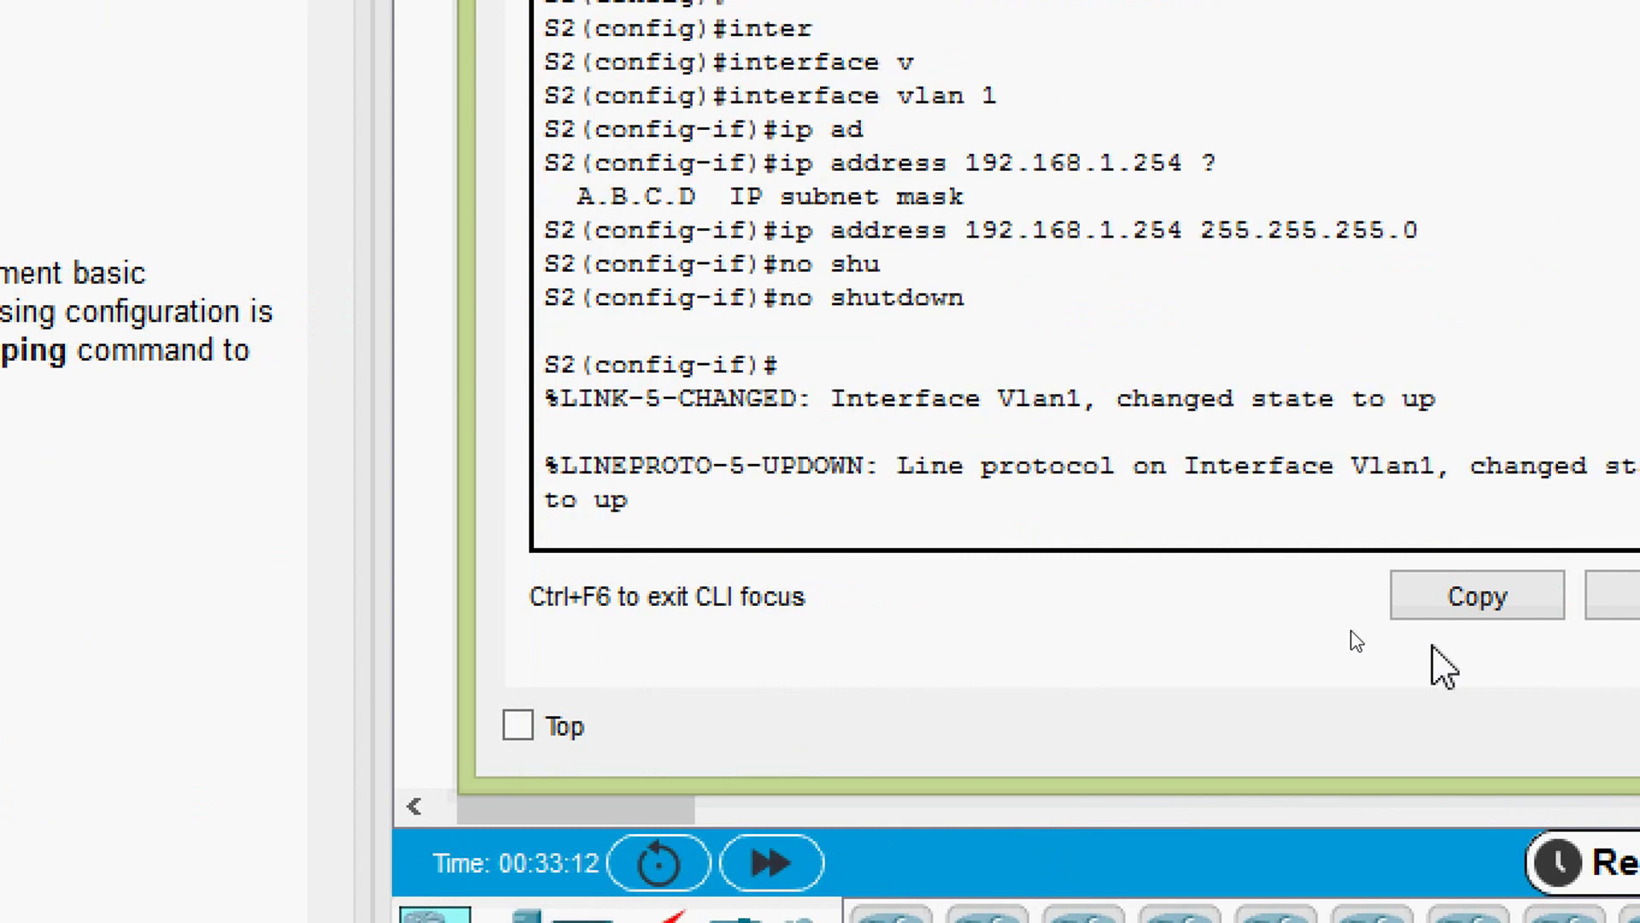
pyautogui.press('Return')
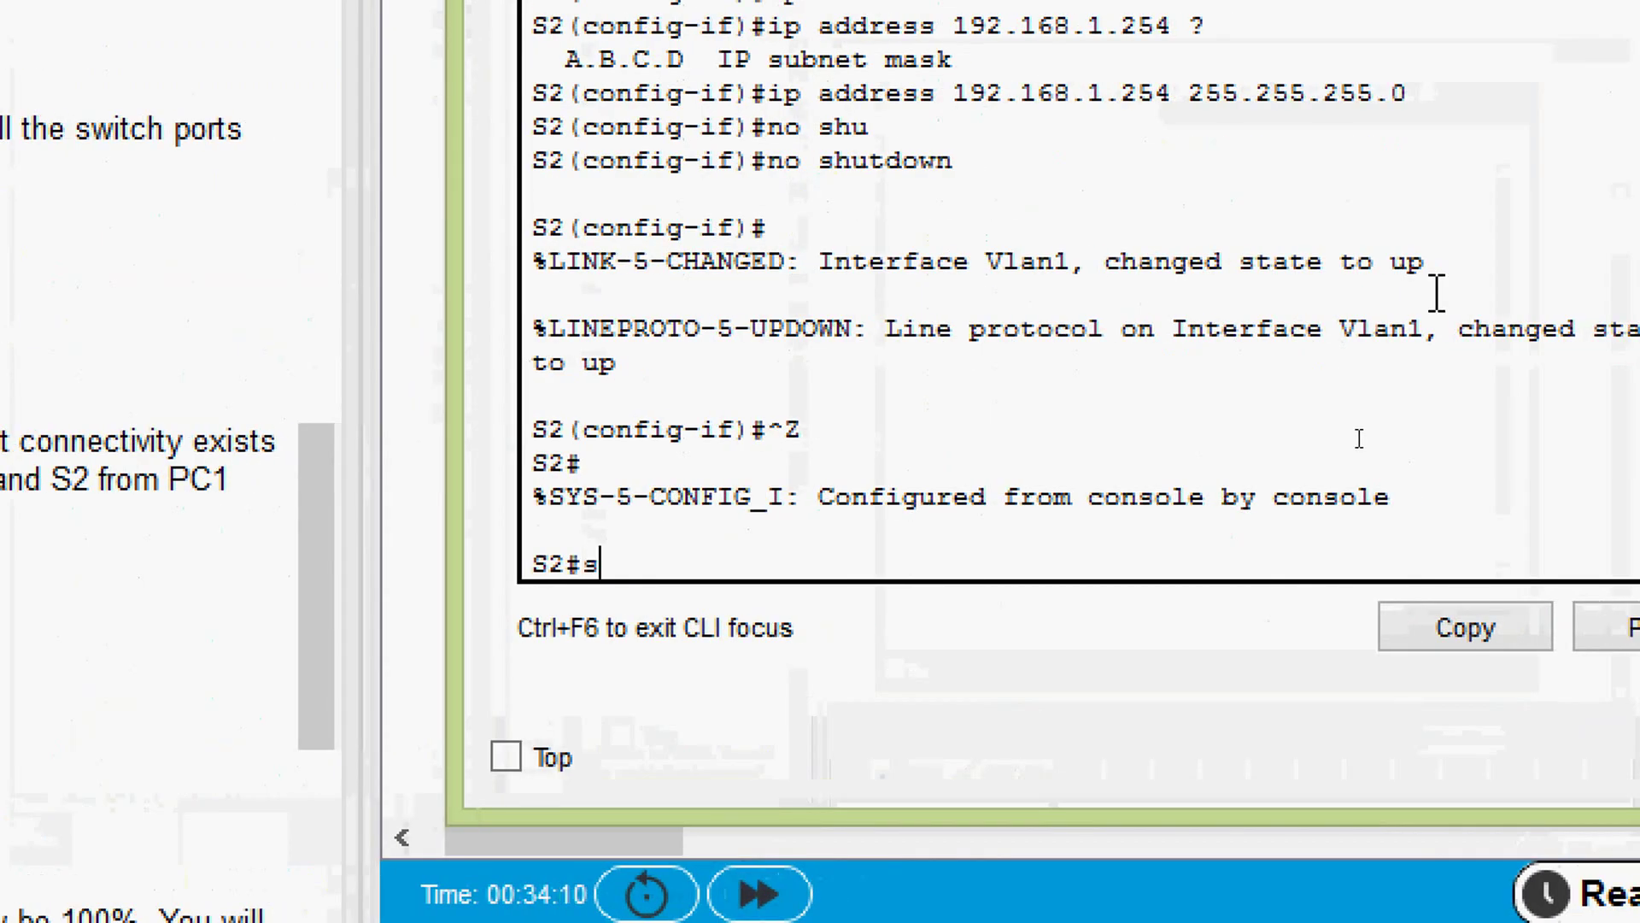
# - Run show ip interface brief on S2 and page through the full listing
pyautogui.write('h')
pyautogui.press('Tab')
pyautogui.write('ip int')
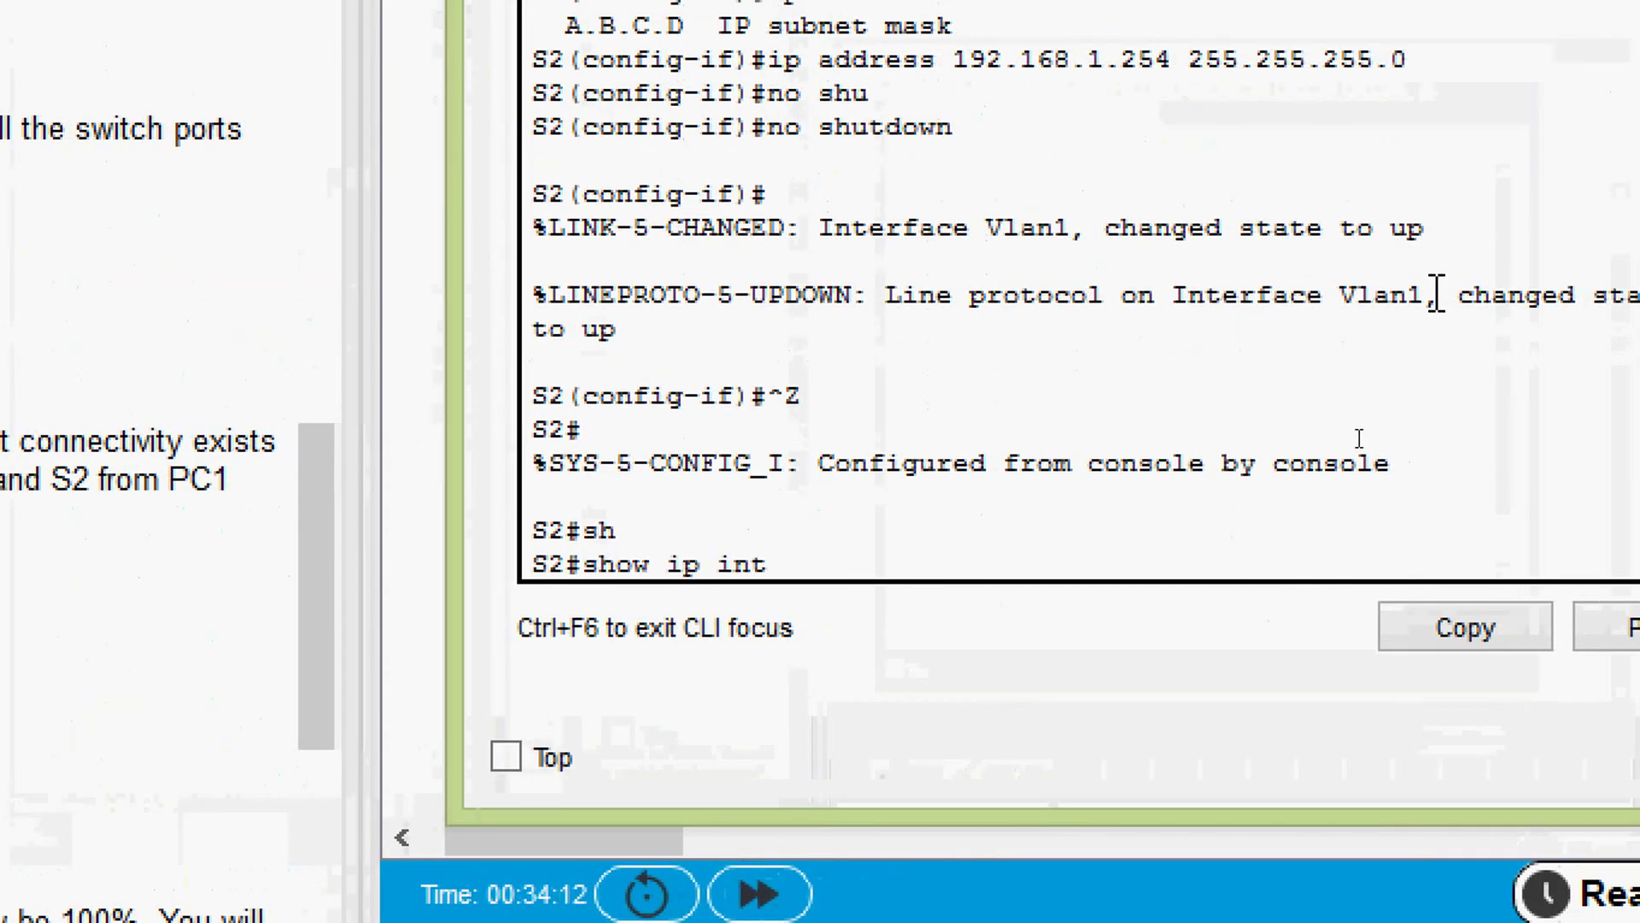
pyautogui.write('er')
pyautogui.press('Tab')
pyautogui.write('b')
pyautogui.press('Tab')
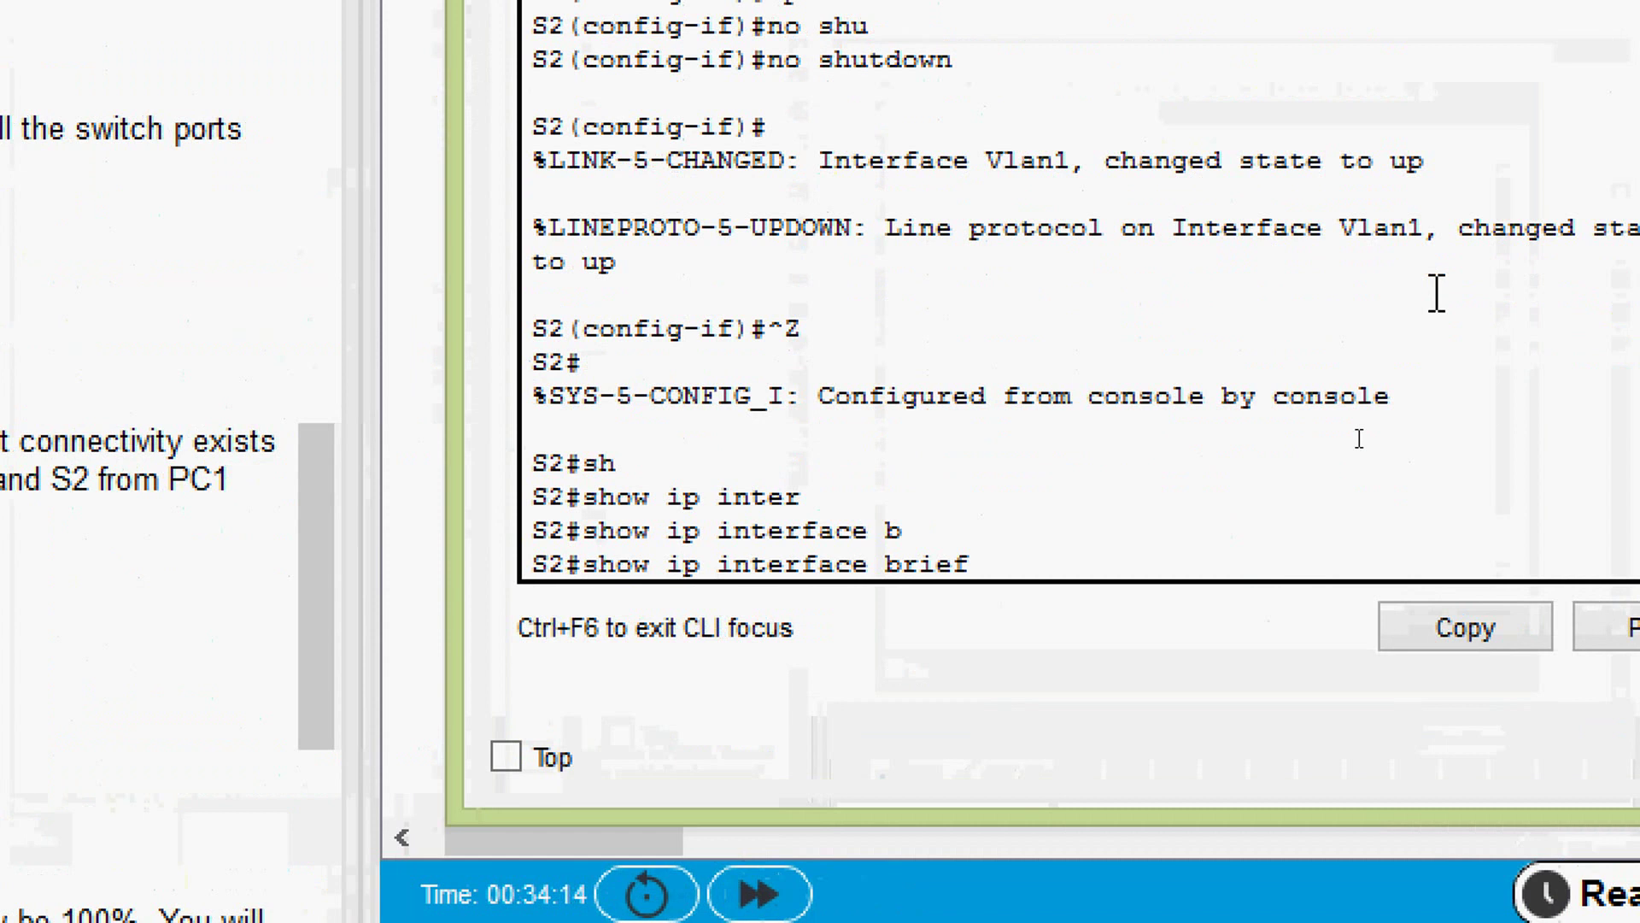
pyautogui.press('Return')
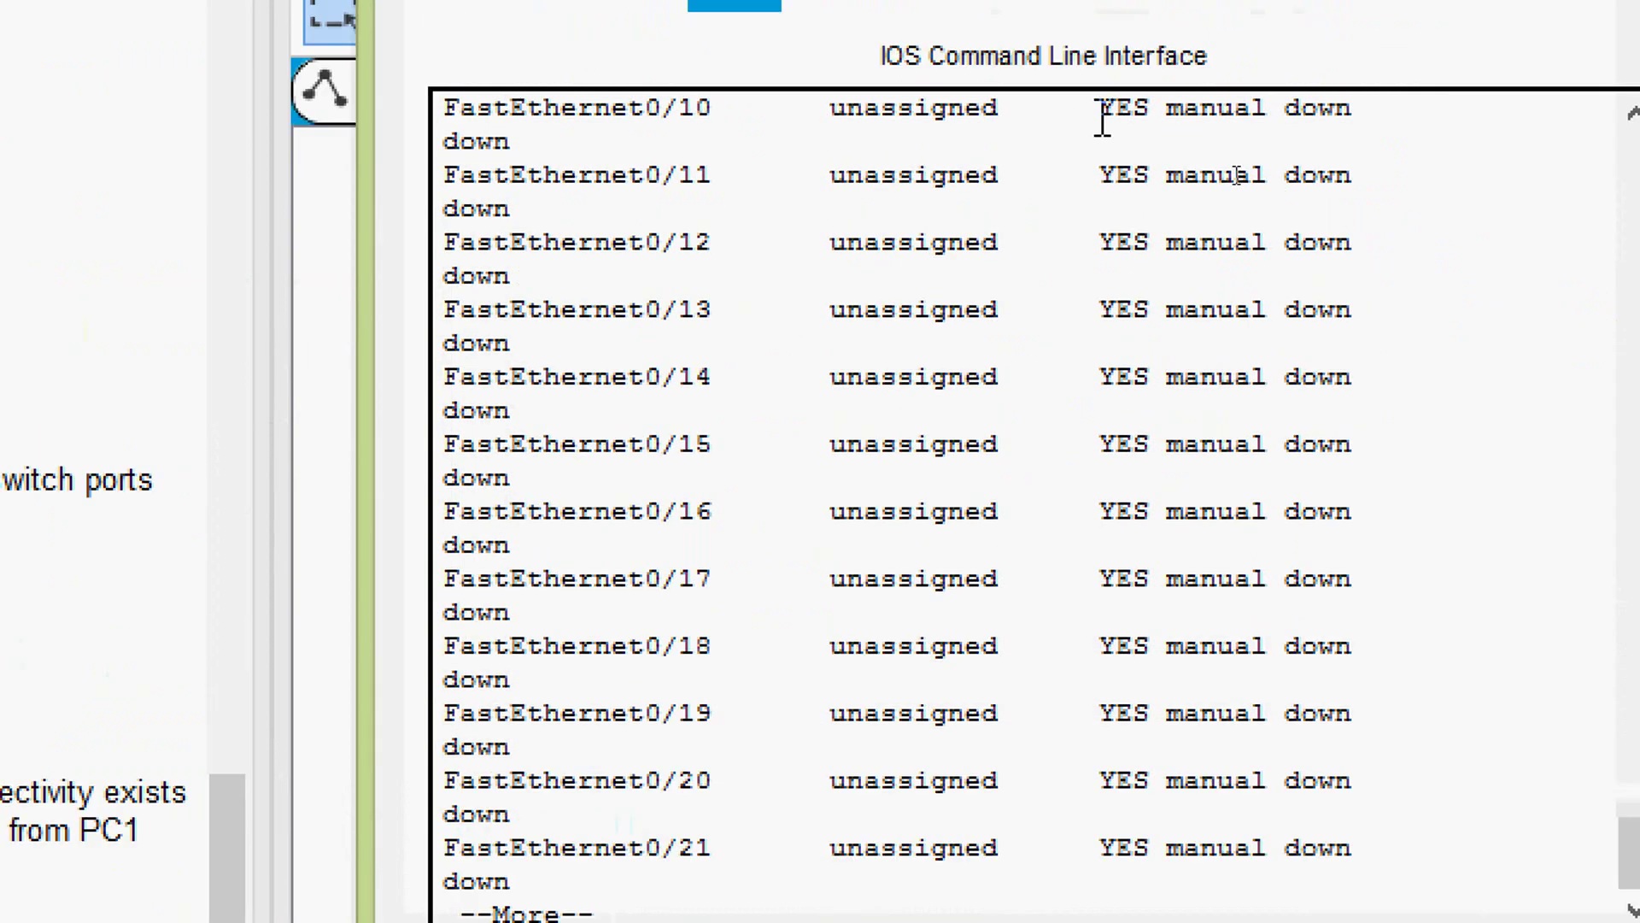
pyautogui.scroll(6, 971, 365)
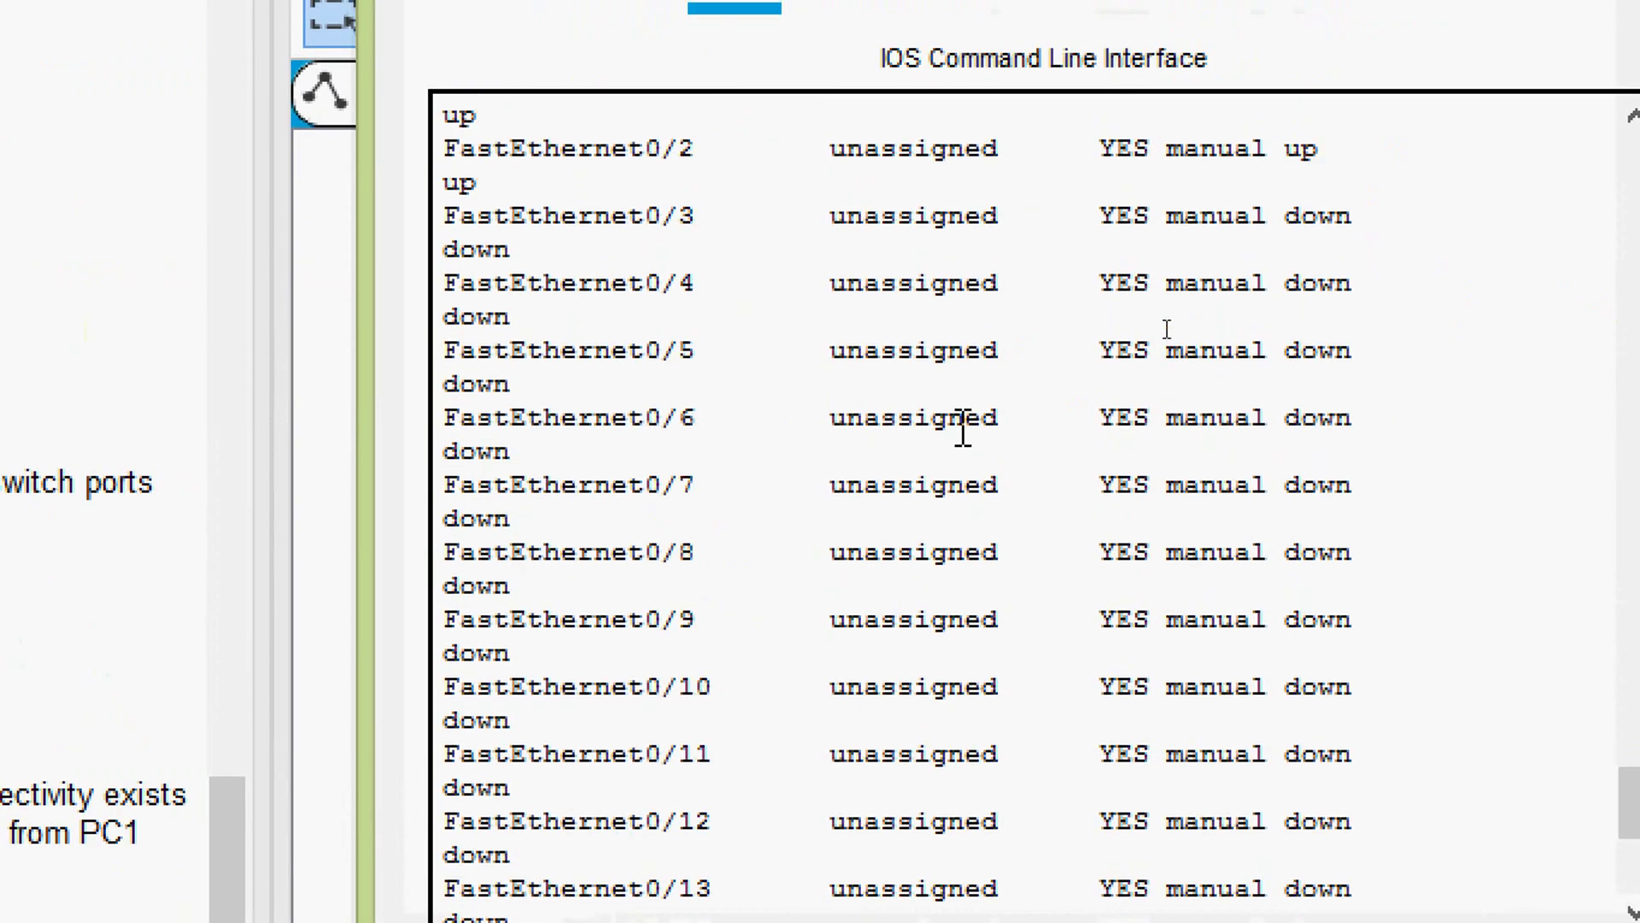
pyautogui.scroll(-6, 963, 427)
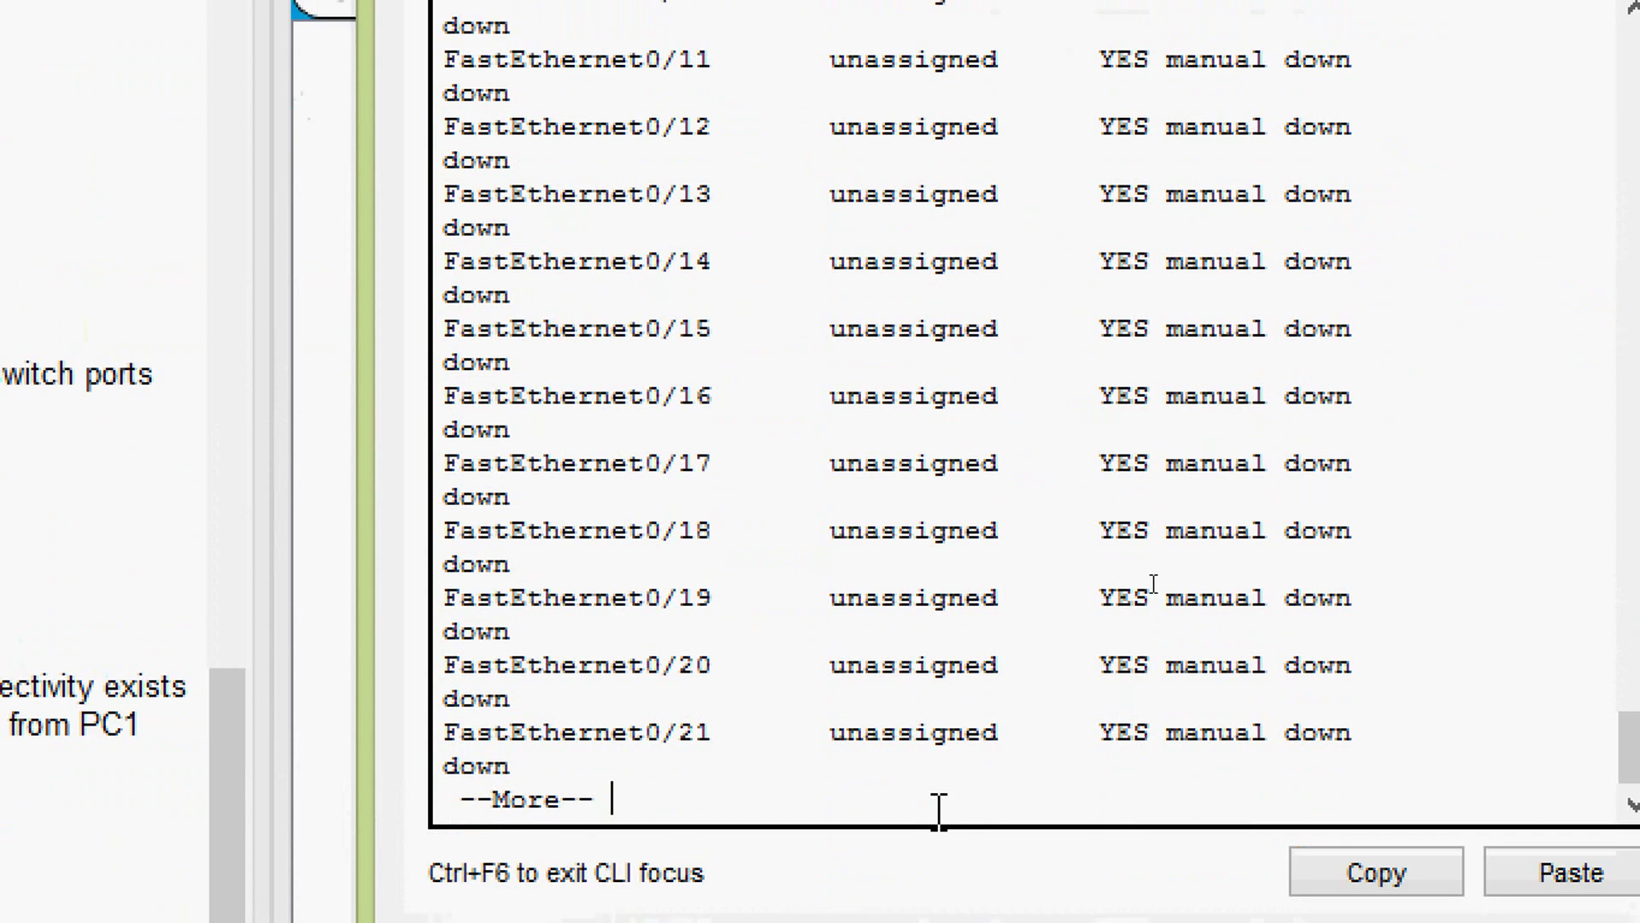
pyautogui.press('space')
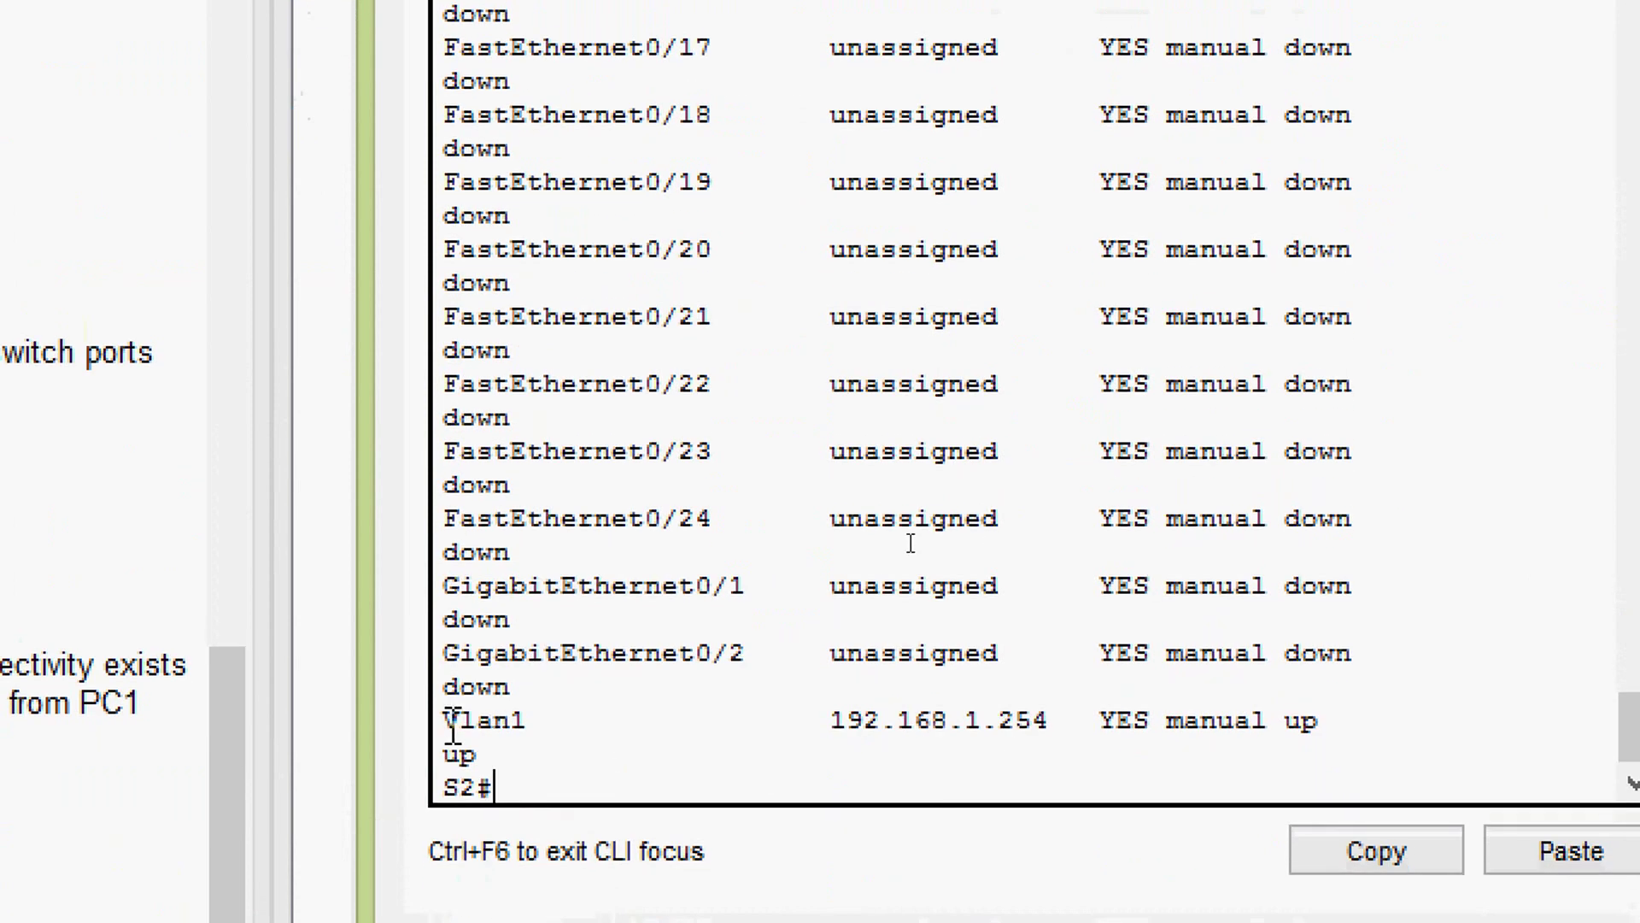
# - Highlight the Vlan1 entry showing 192.168.1.254 with up/up status
pyautogui.moveTo(446, 724); pyautogui.dragTo(578, 728)
pyautogui.moveTo(813, 724); pyautogui.dragTo(1068, 723)
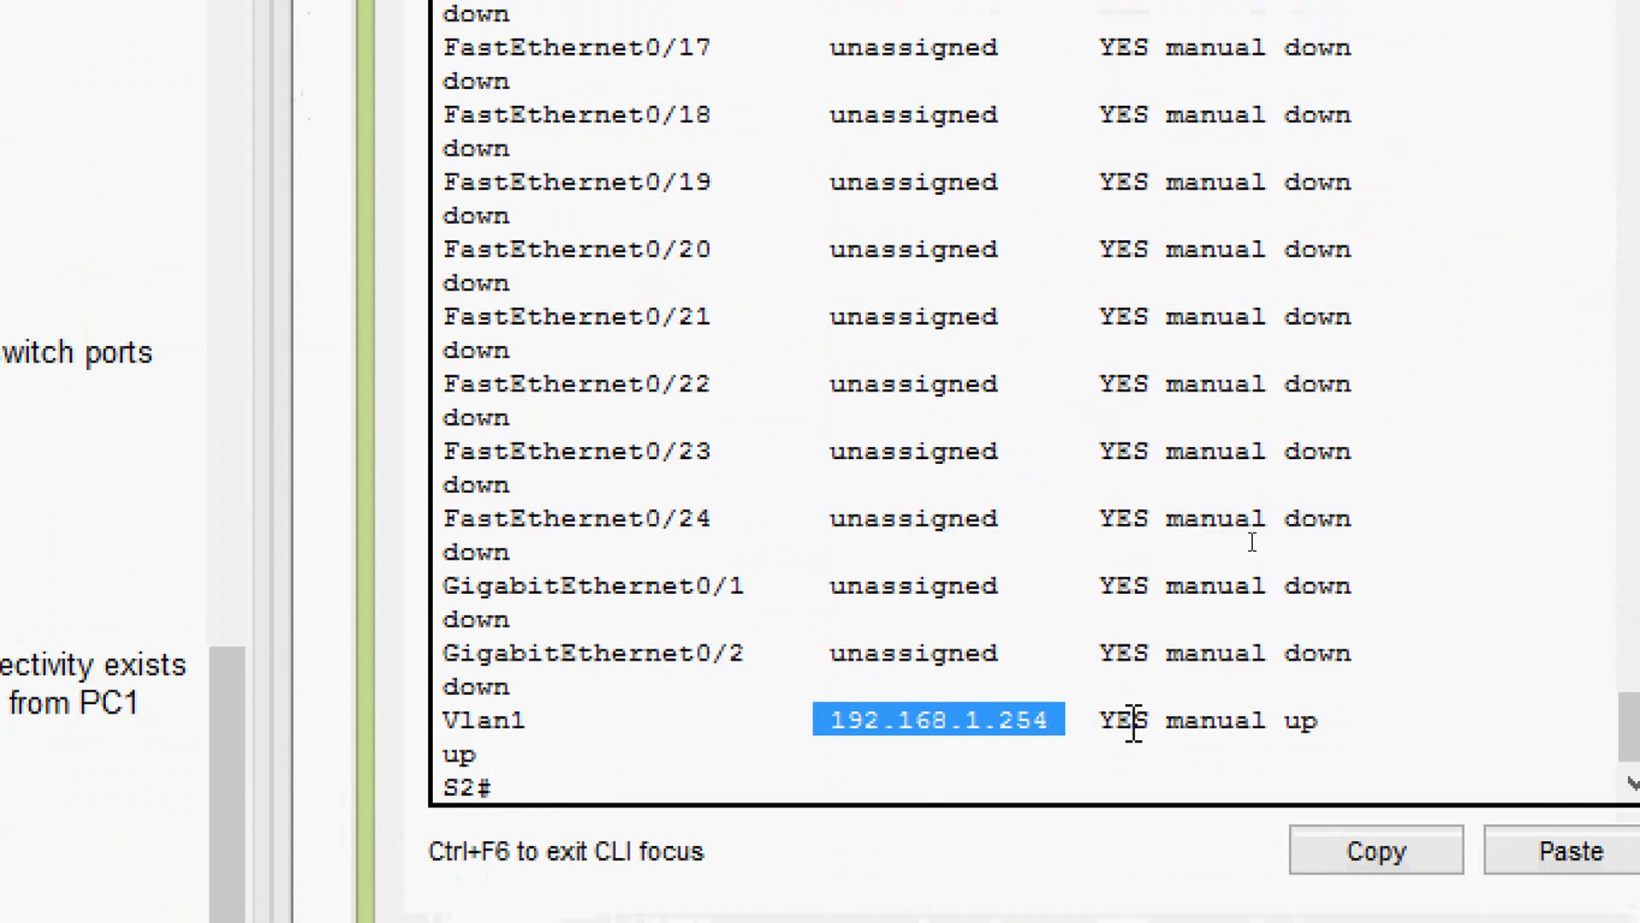
pyautogui.moveTo(1286, 722); pyautogui.dragTo(1322, 722)
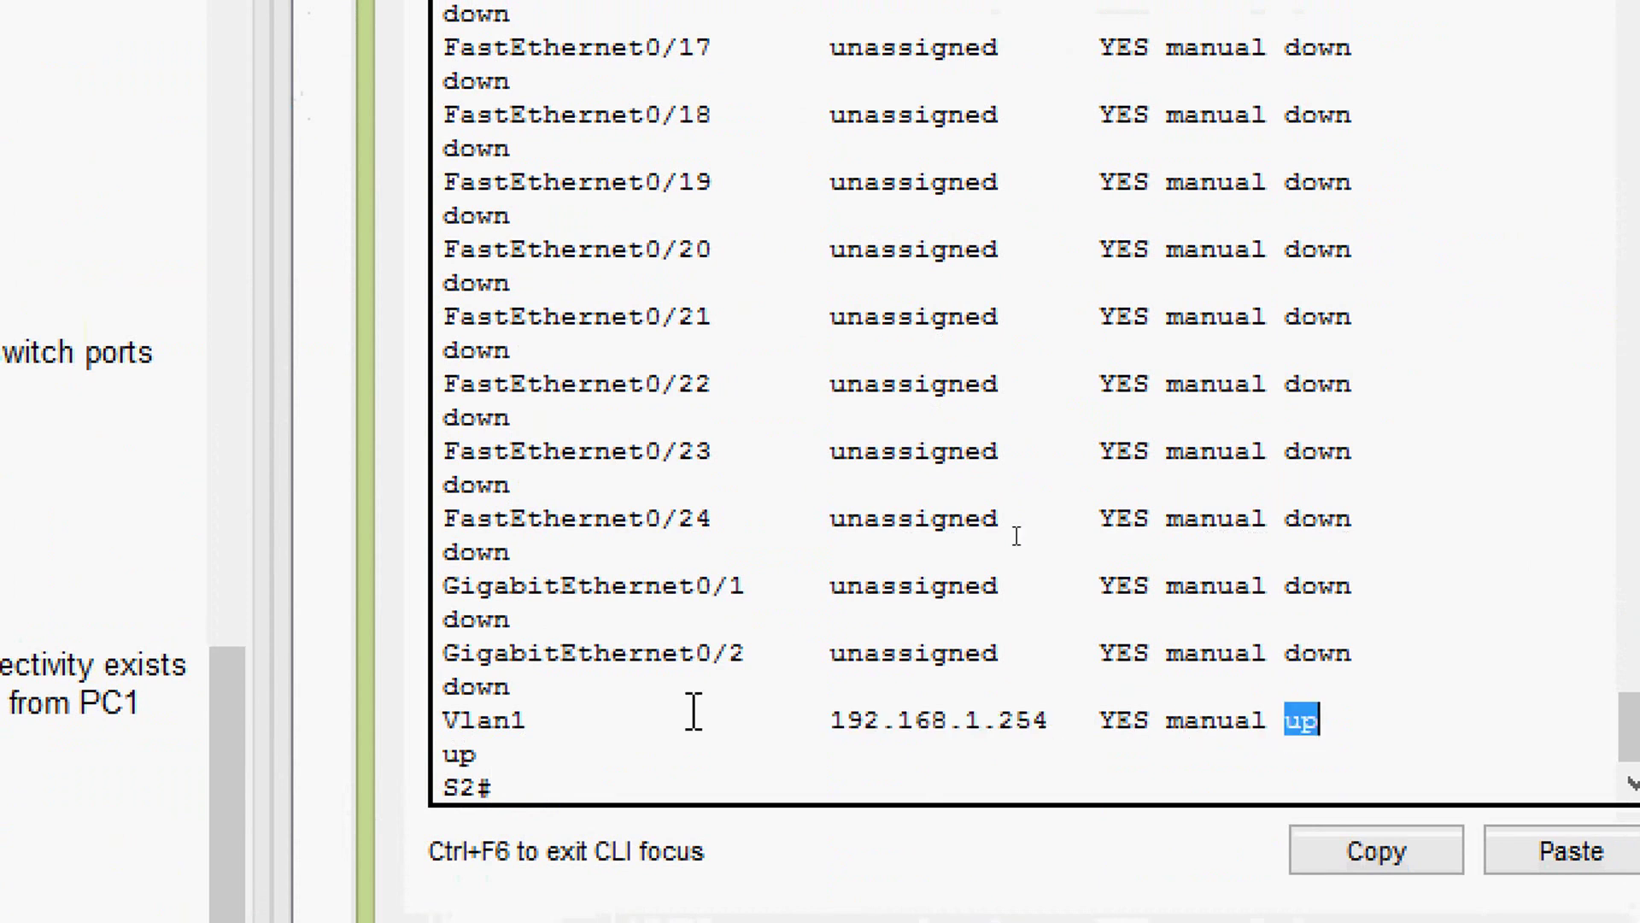
pyautogui.moveTo(477, 752); pyautogui.dragTo(443, 752)
pyautogui.click(510, 686)
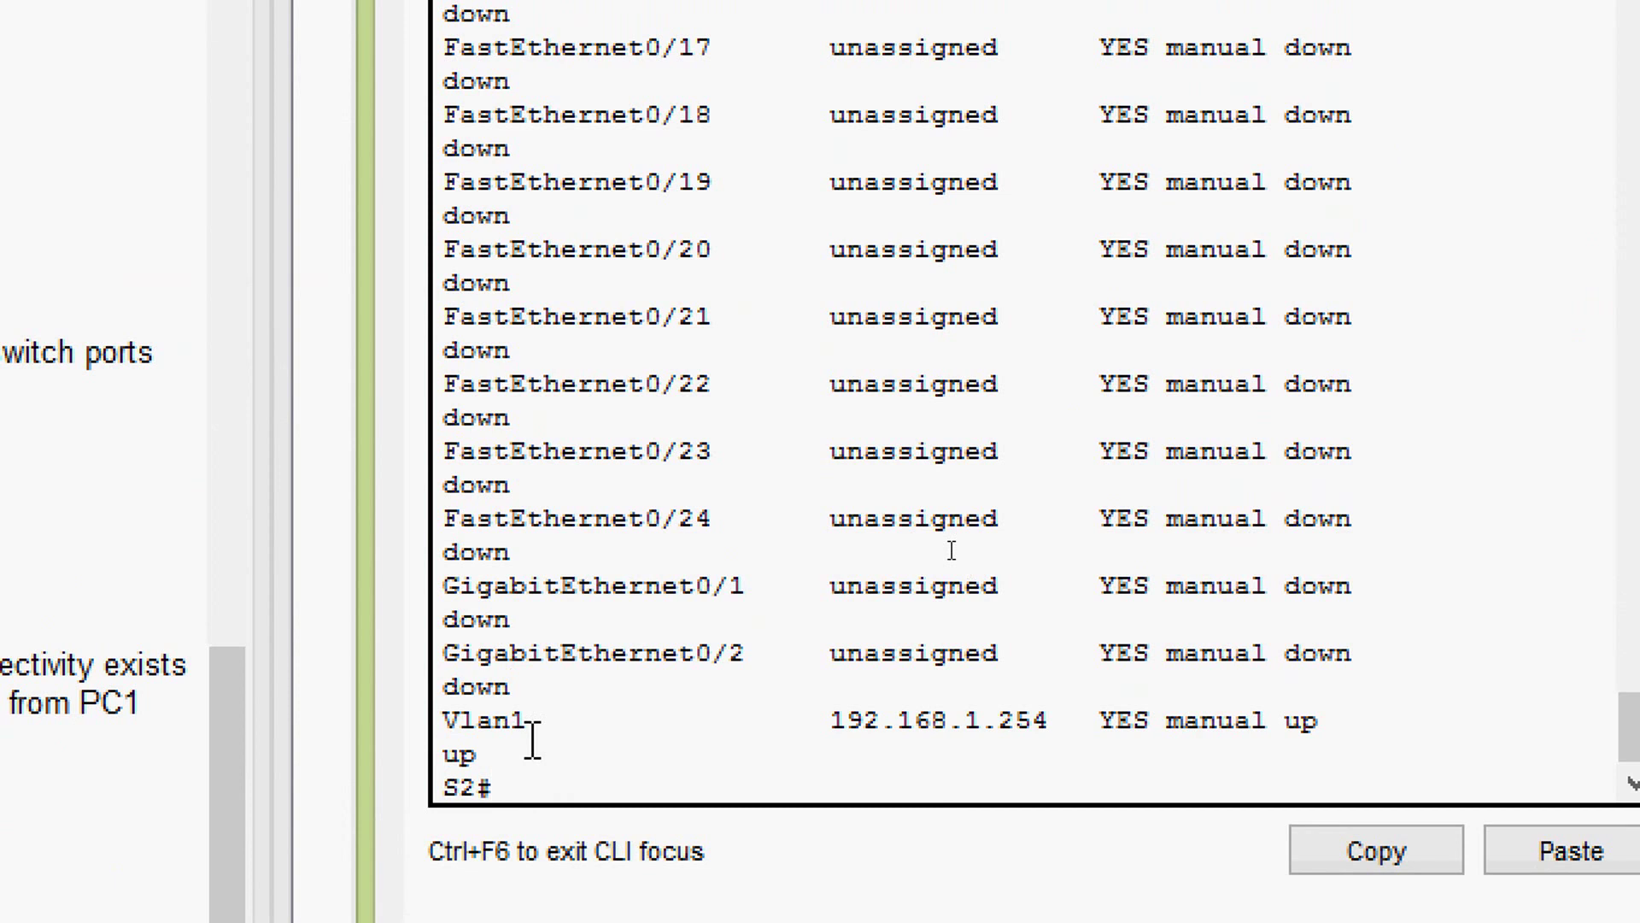
# - Run show running-config on S2 and page through the full output
pyautogui.write('sh')
pyautogui.press('Tab')
pyautogui.write('ru')
pyautogui.press('Tab')
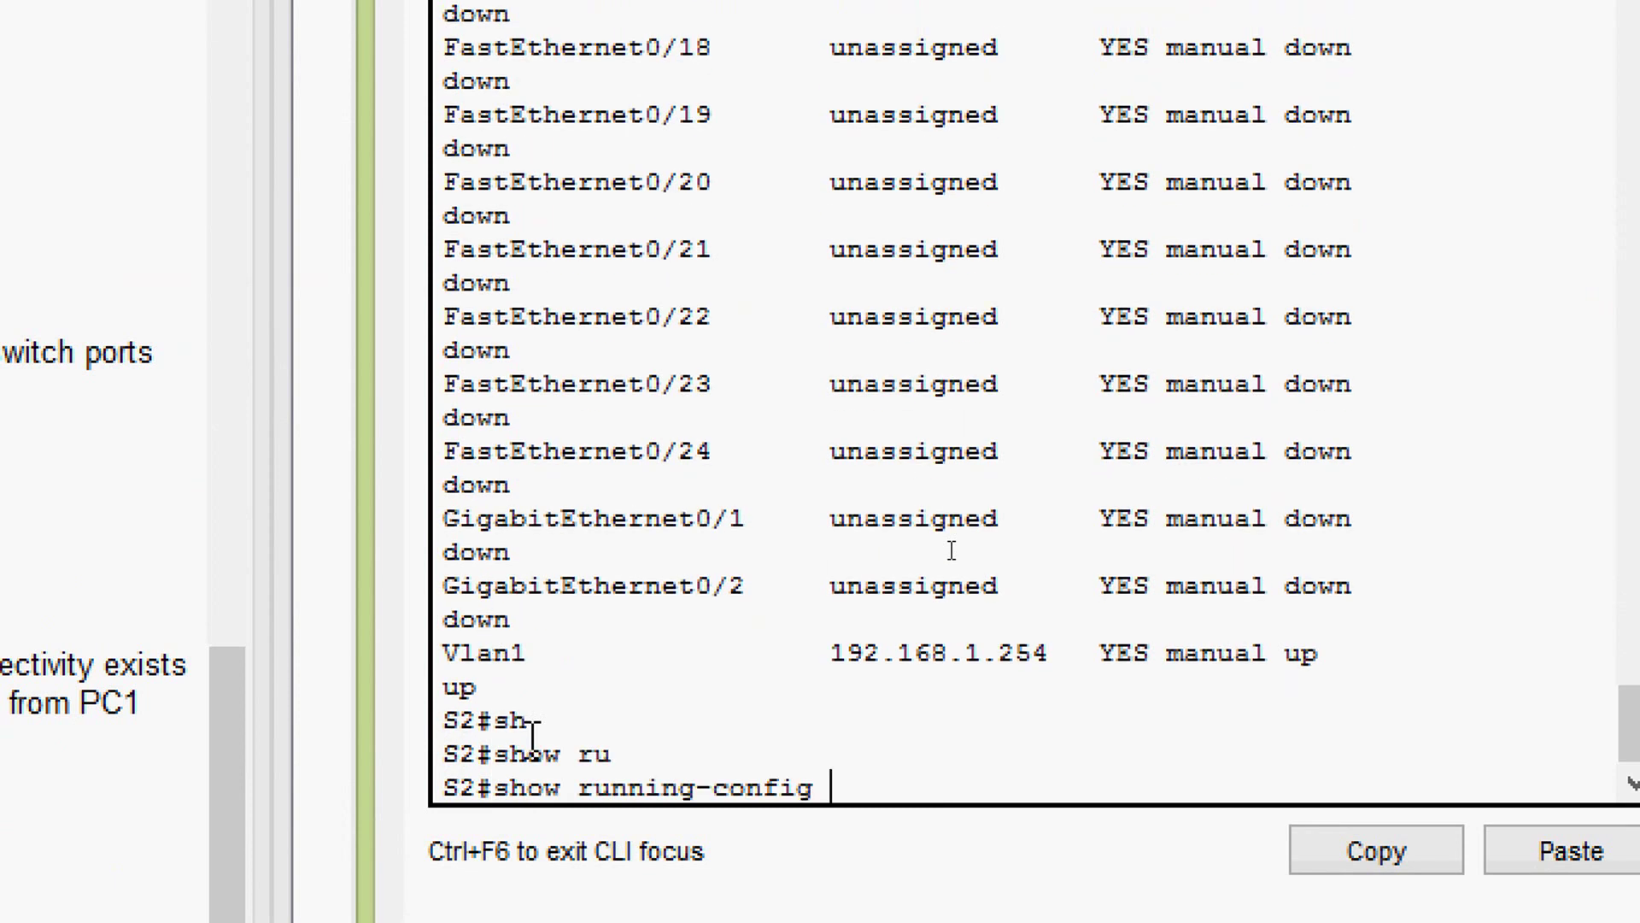
pyautogui.press('Return')
pyautogui.press('space')
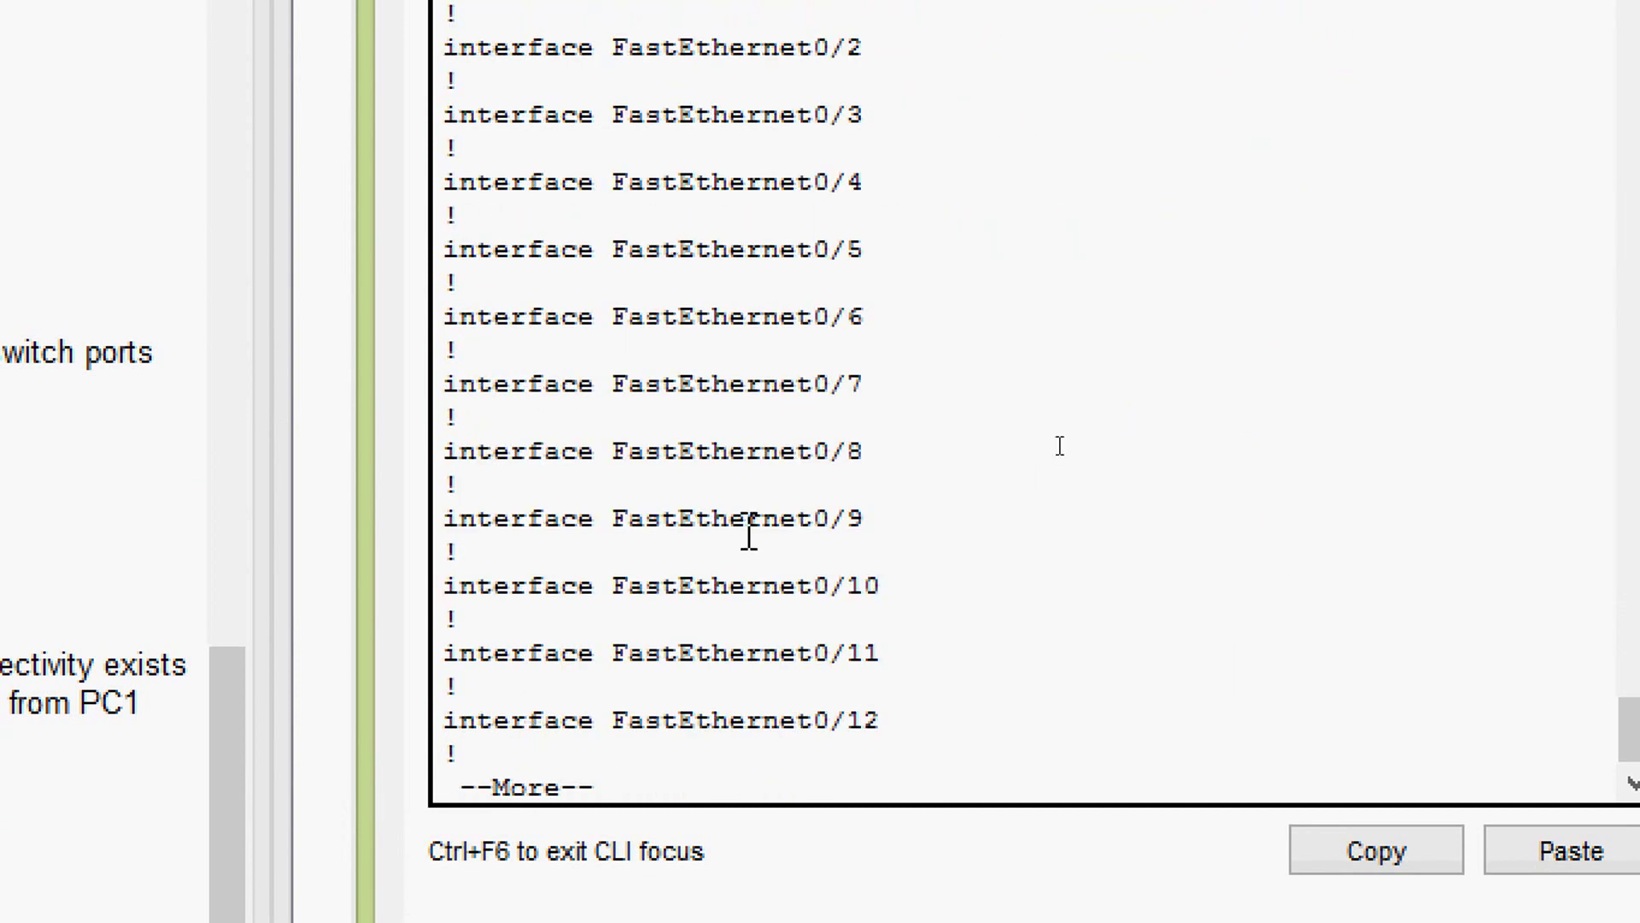
pyautogui.press('space')
pyautogui.press('space')
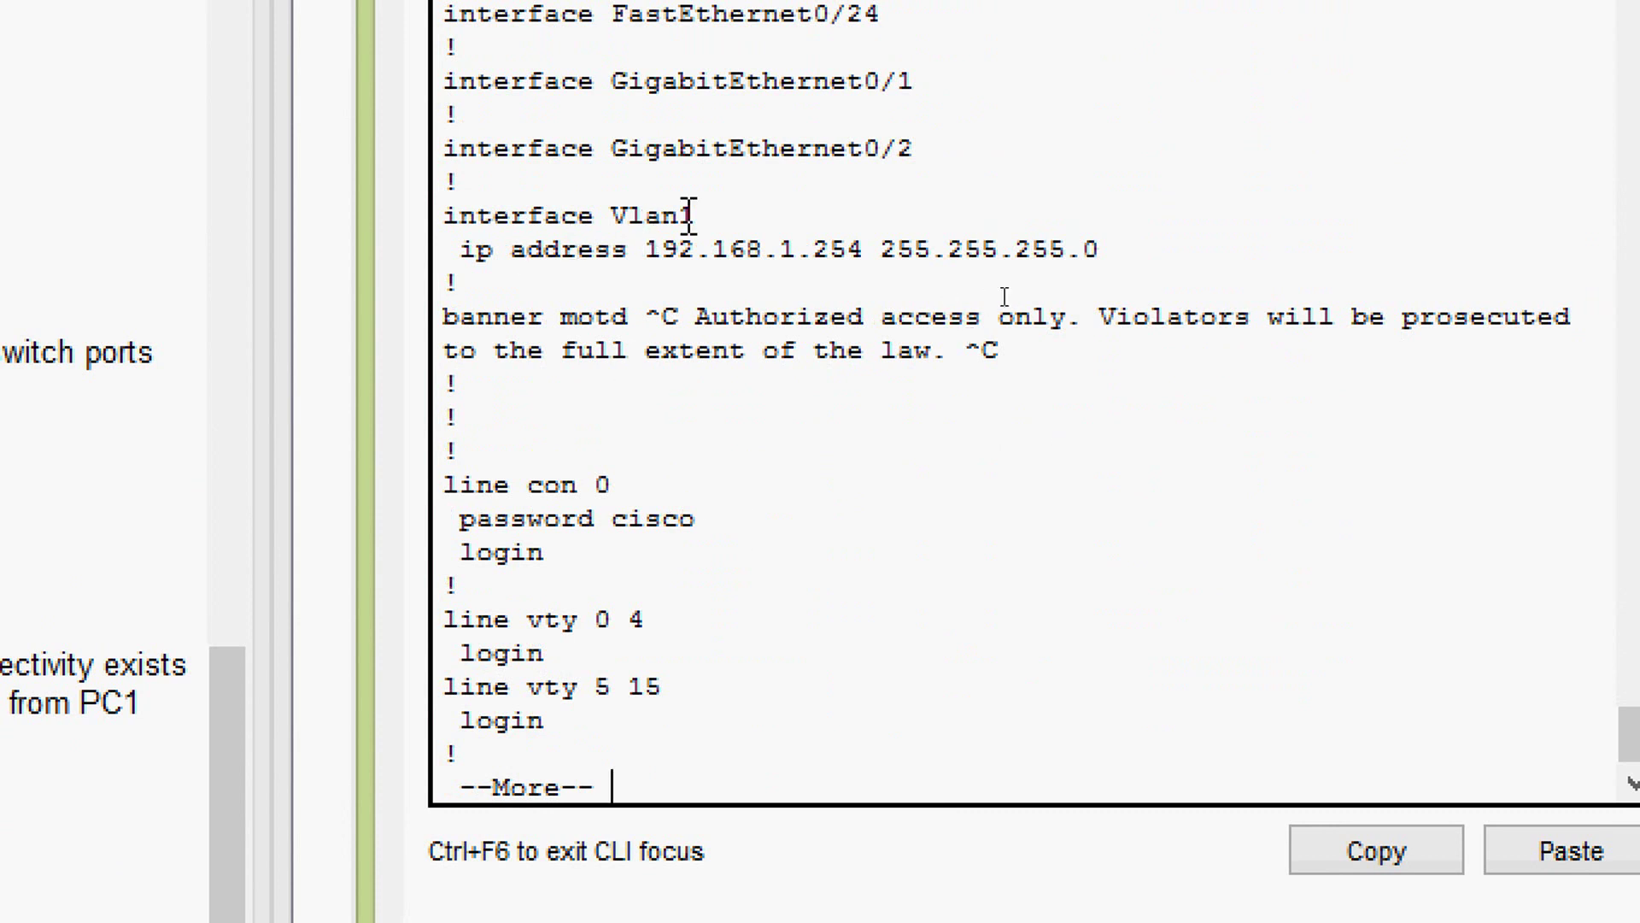
# - Highlight the Vlan1 ip address 192.168.1.254 and mask 255.255.255.0 in the config
pyautogui.tripleClick(612, 256)
pyautogui.click(889, 255)
pyautogui.moveTo(895, 252); pyautogui.dragTo(1135, 252)
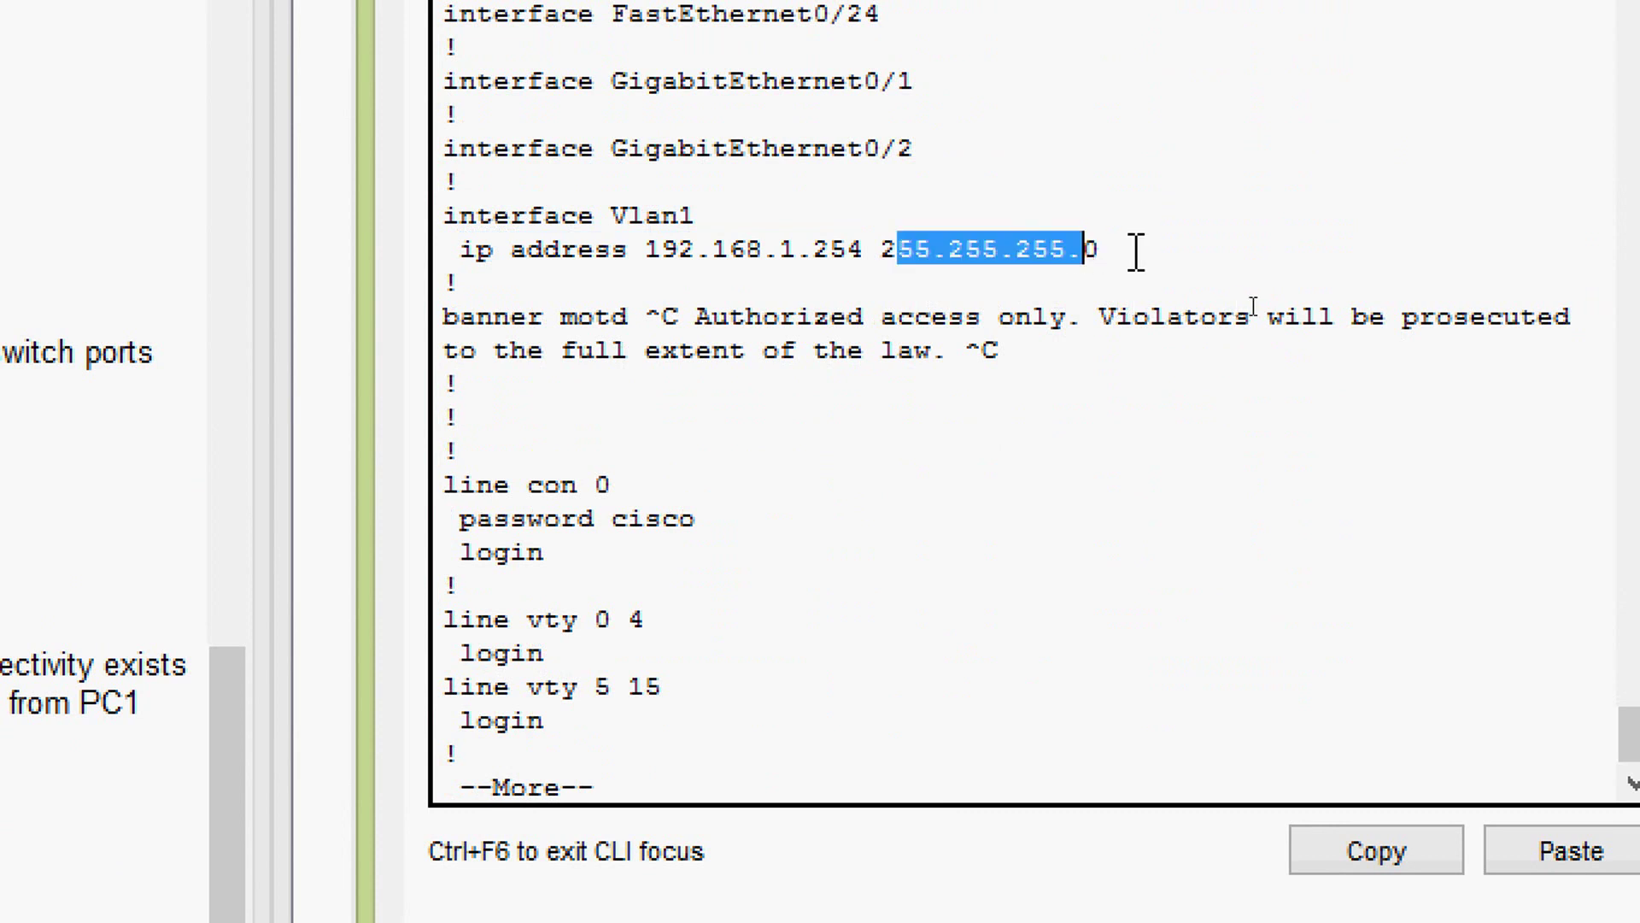
pyautogui.click(1038, 291)
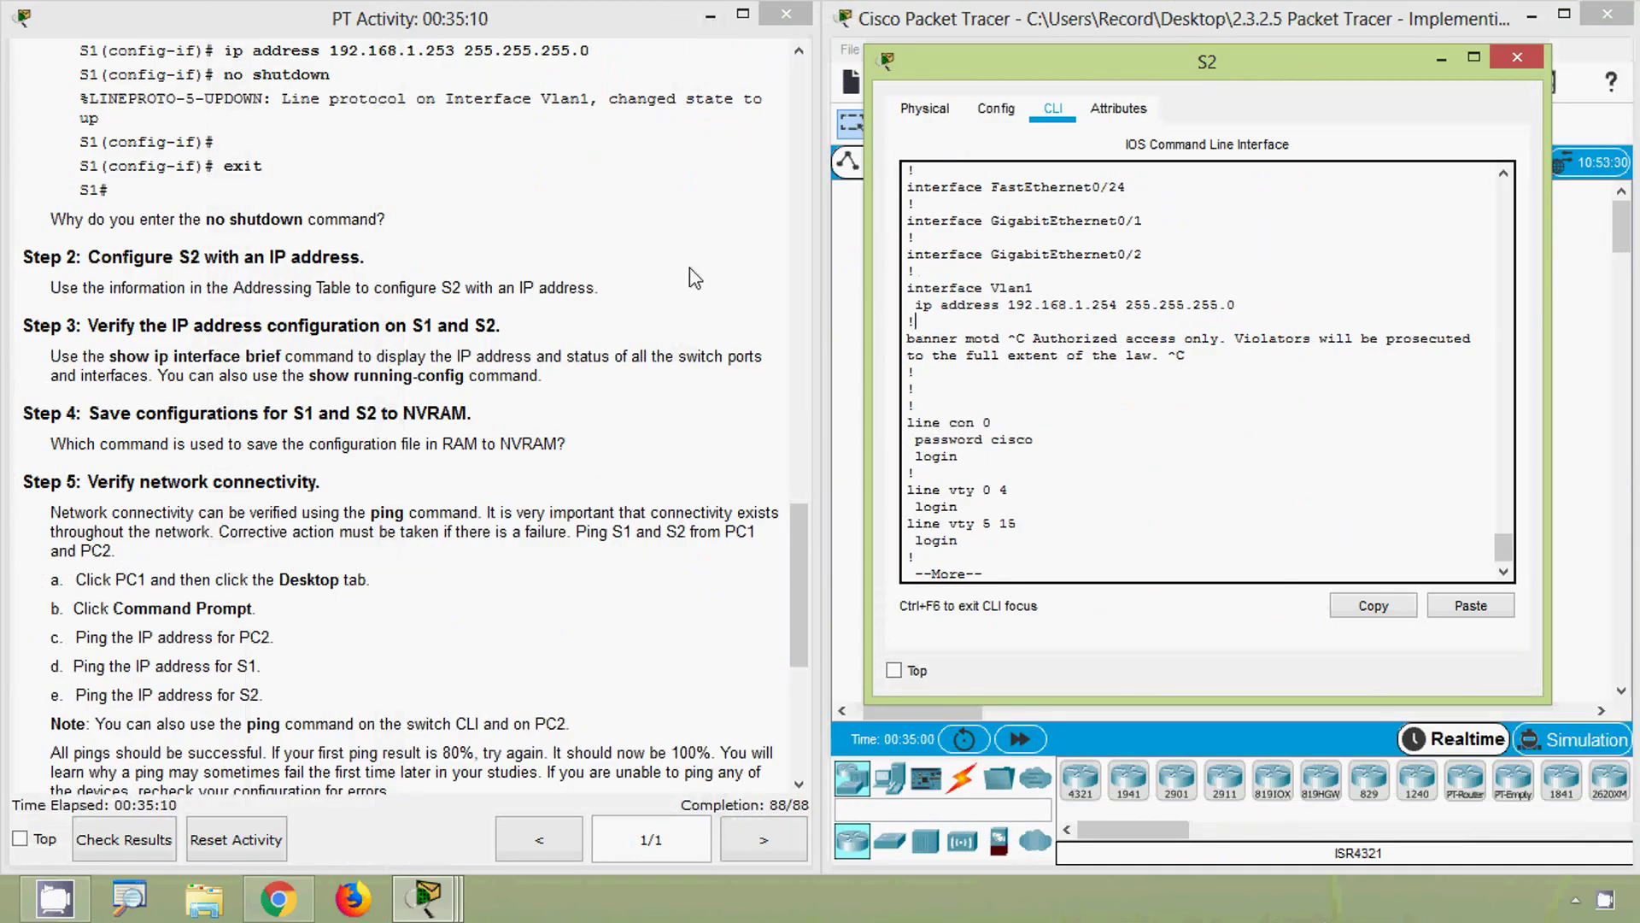
# - Close S2 and run show ip interface brief in S1's CLI
pyautogui.click(1517, 57)
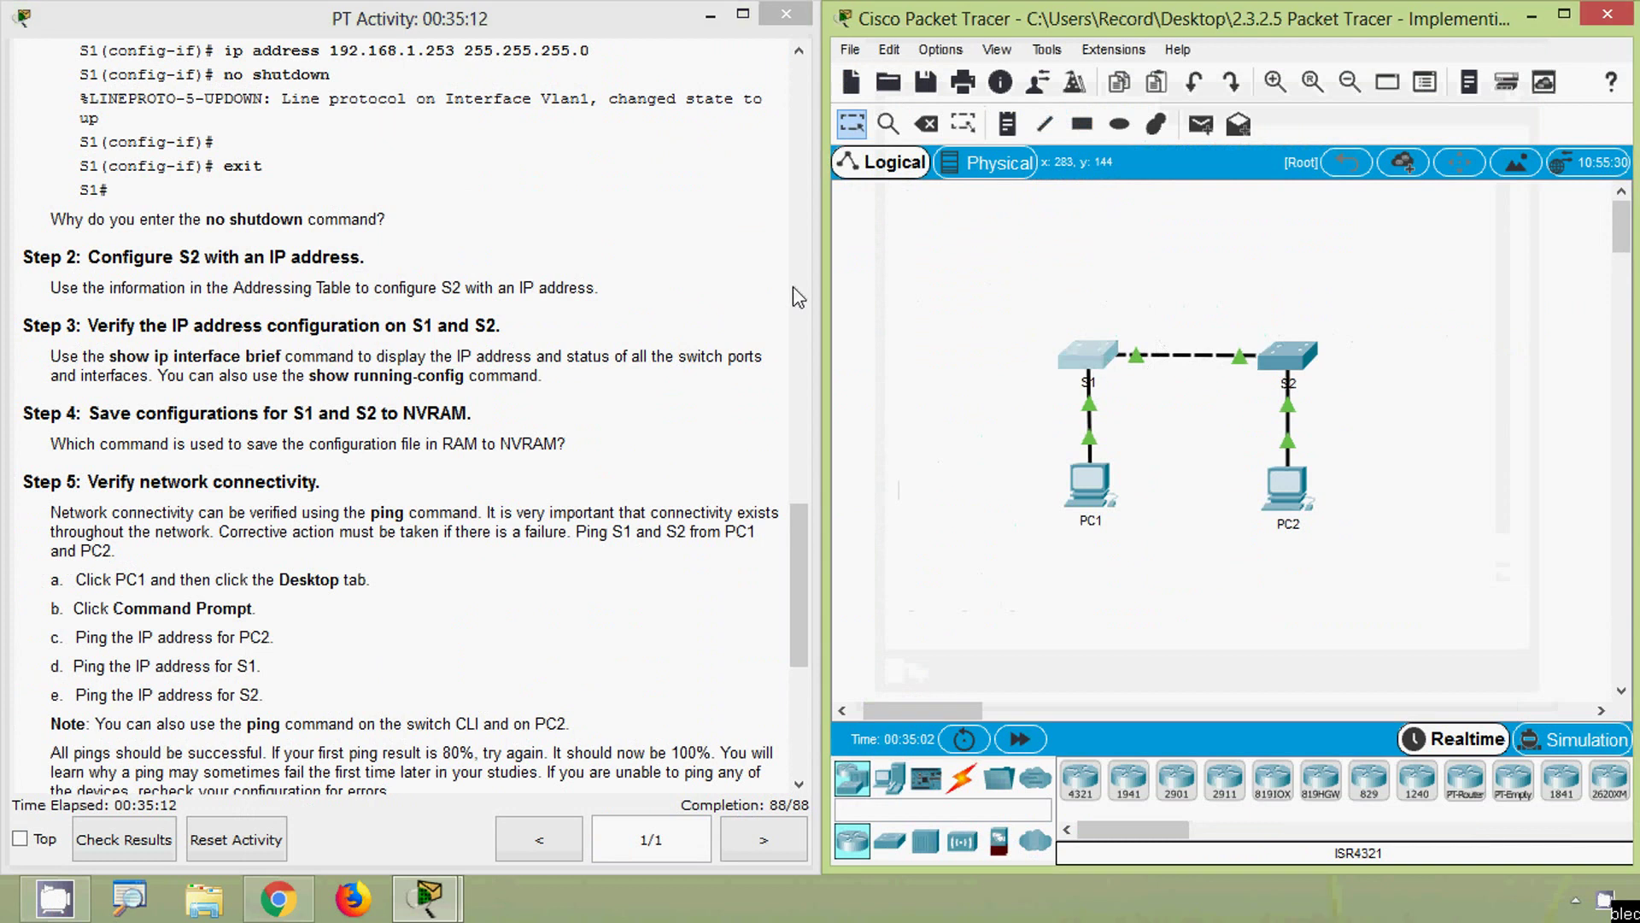
pyautogui.click(1103, 358)
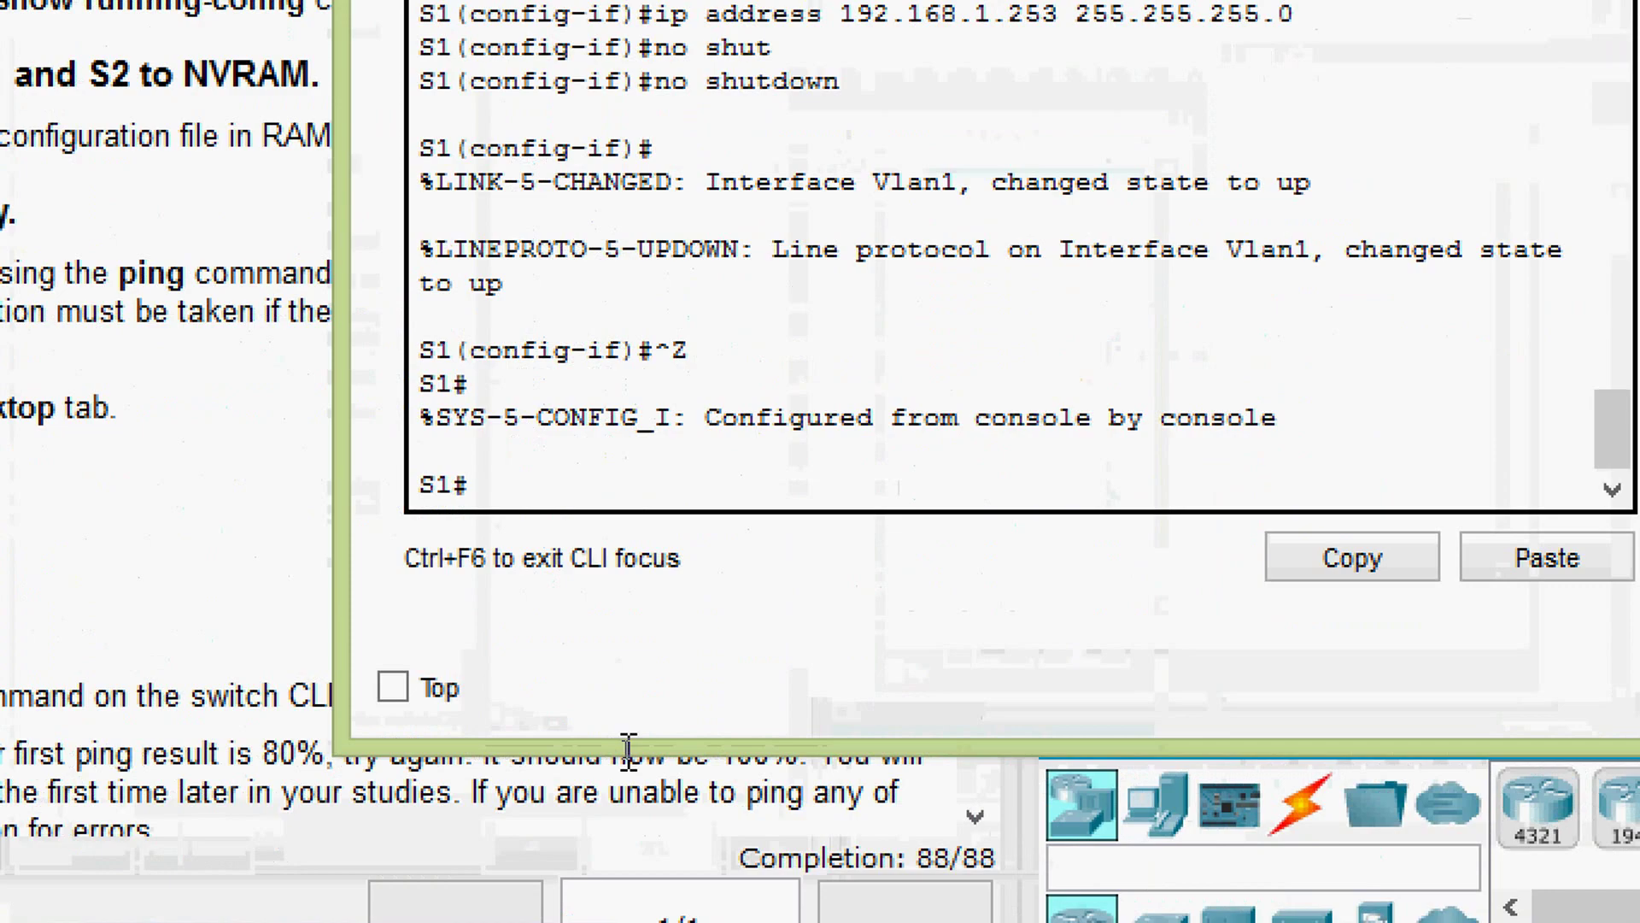
pyautogui.write('sh')
pyautogui.press('Tab')
pyautogui.write('ip inter')
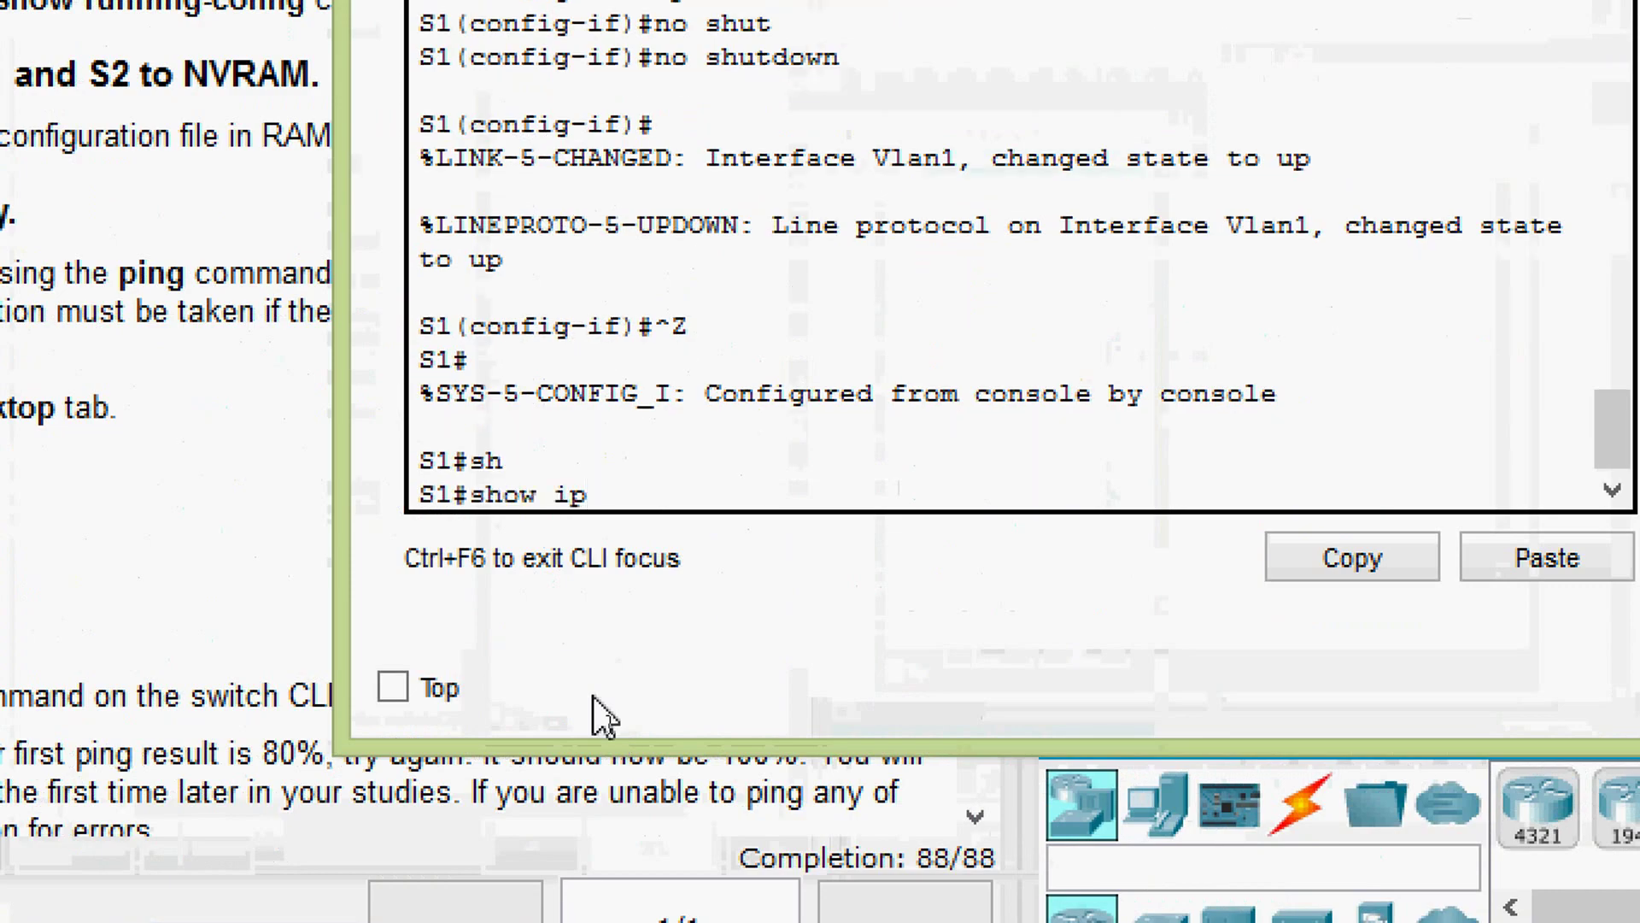
pyautogui.press('Tab')
pyautogui.write('b')
pyautogui.press('Tab')
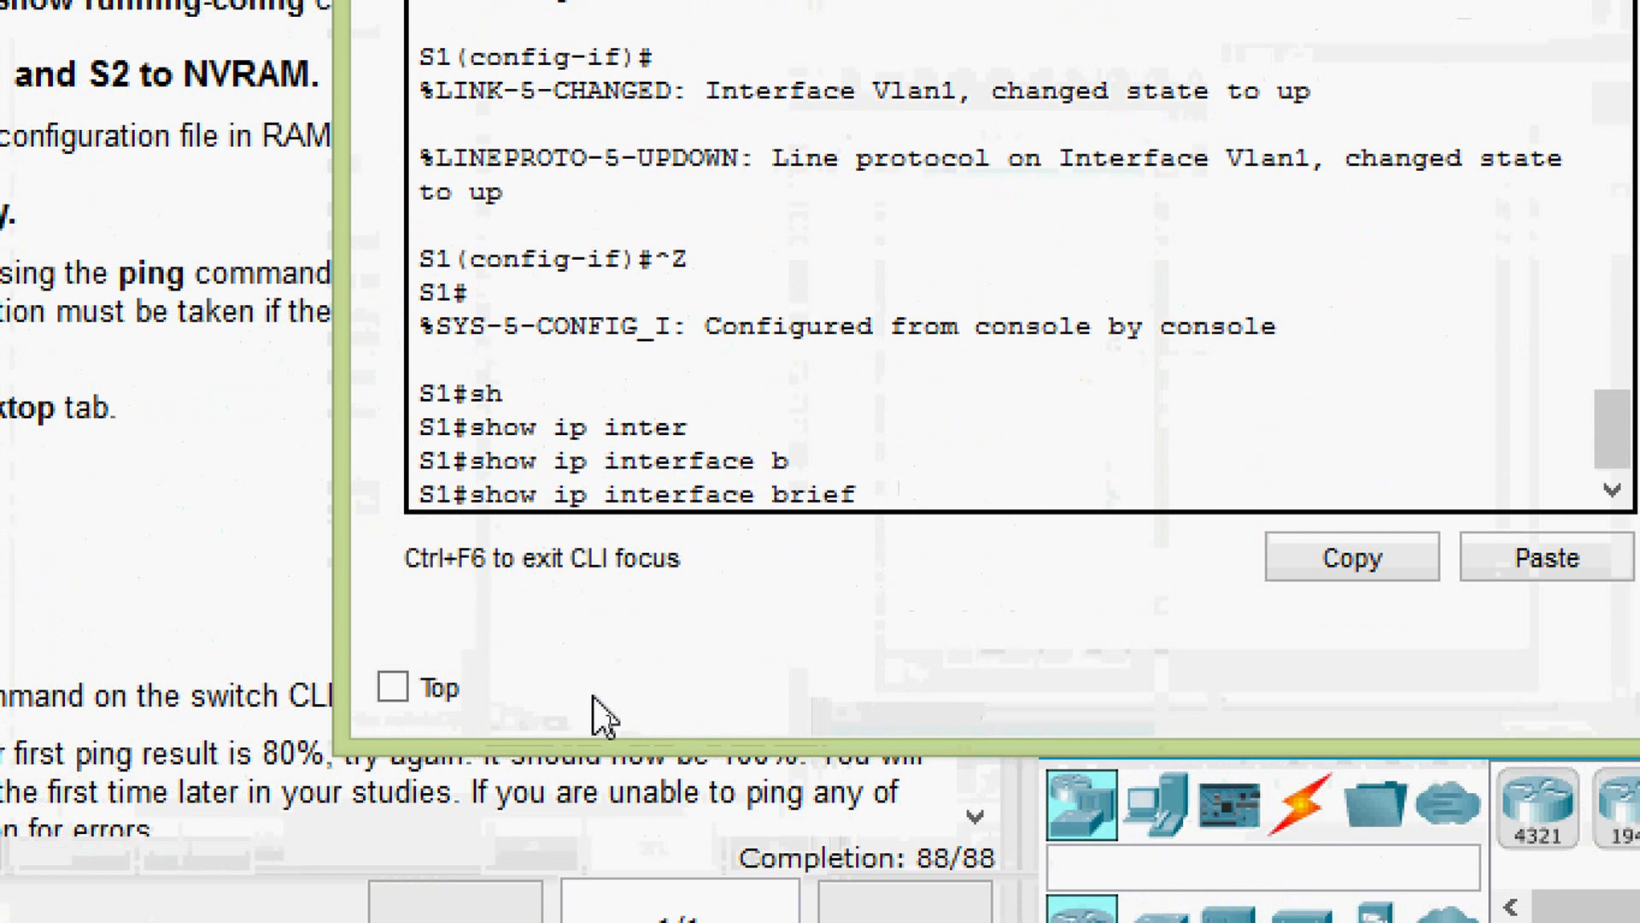
pyautogui.press('Return')
pyautogui.press('space')
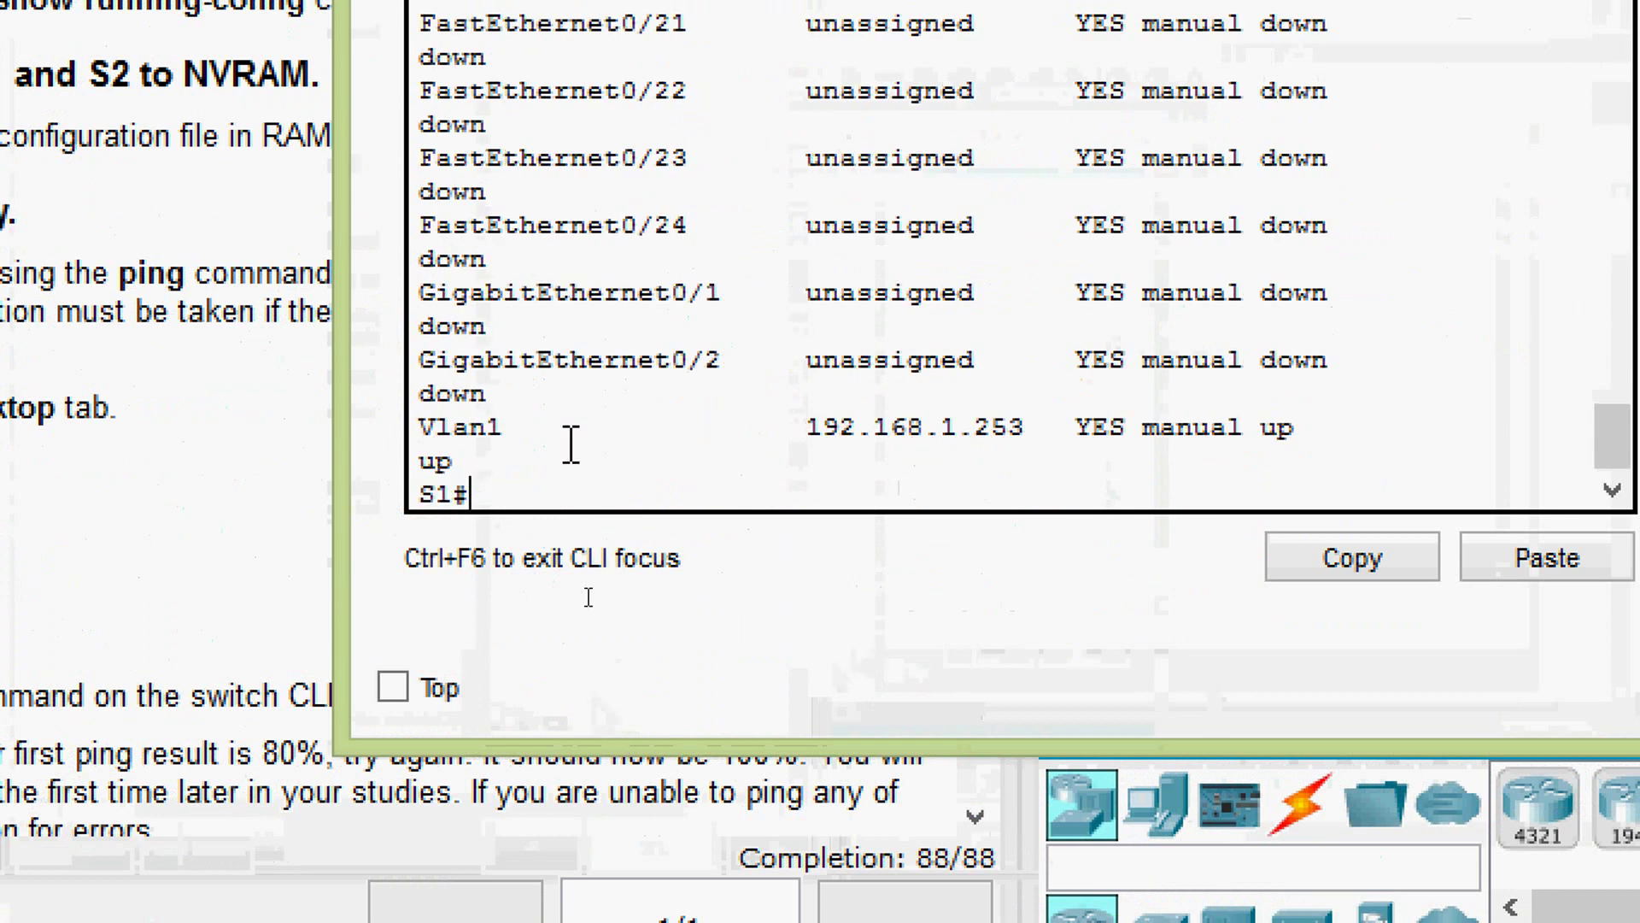
# - Highlight Vlan1's address 192.168.1.253 and its up status in the output
pyautogui.moveTo(422, 427); pyautogui.dragTo(516, 425)
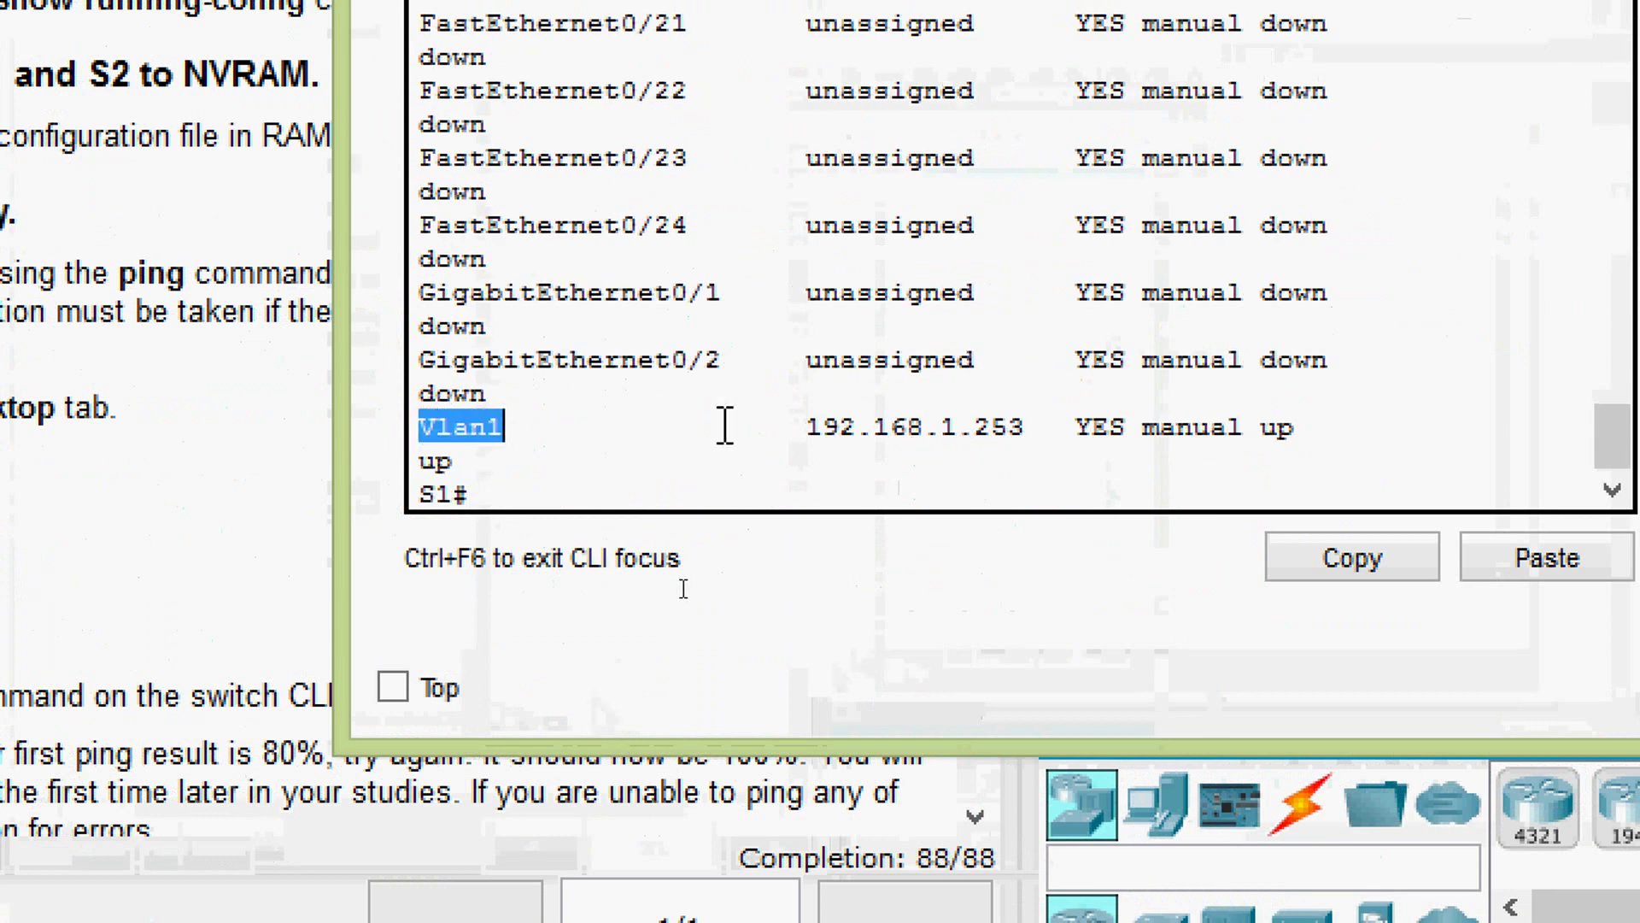
pyautogui.moveTo(773, 425); pyautogui.dragTo(1066, 421)
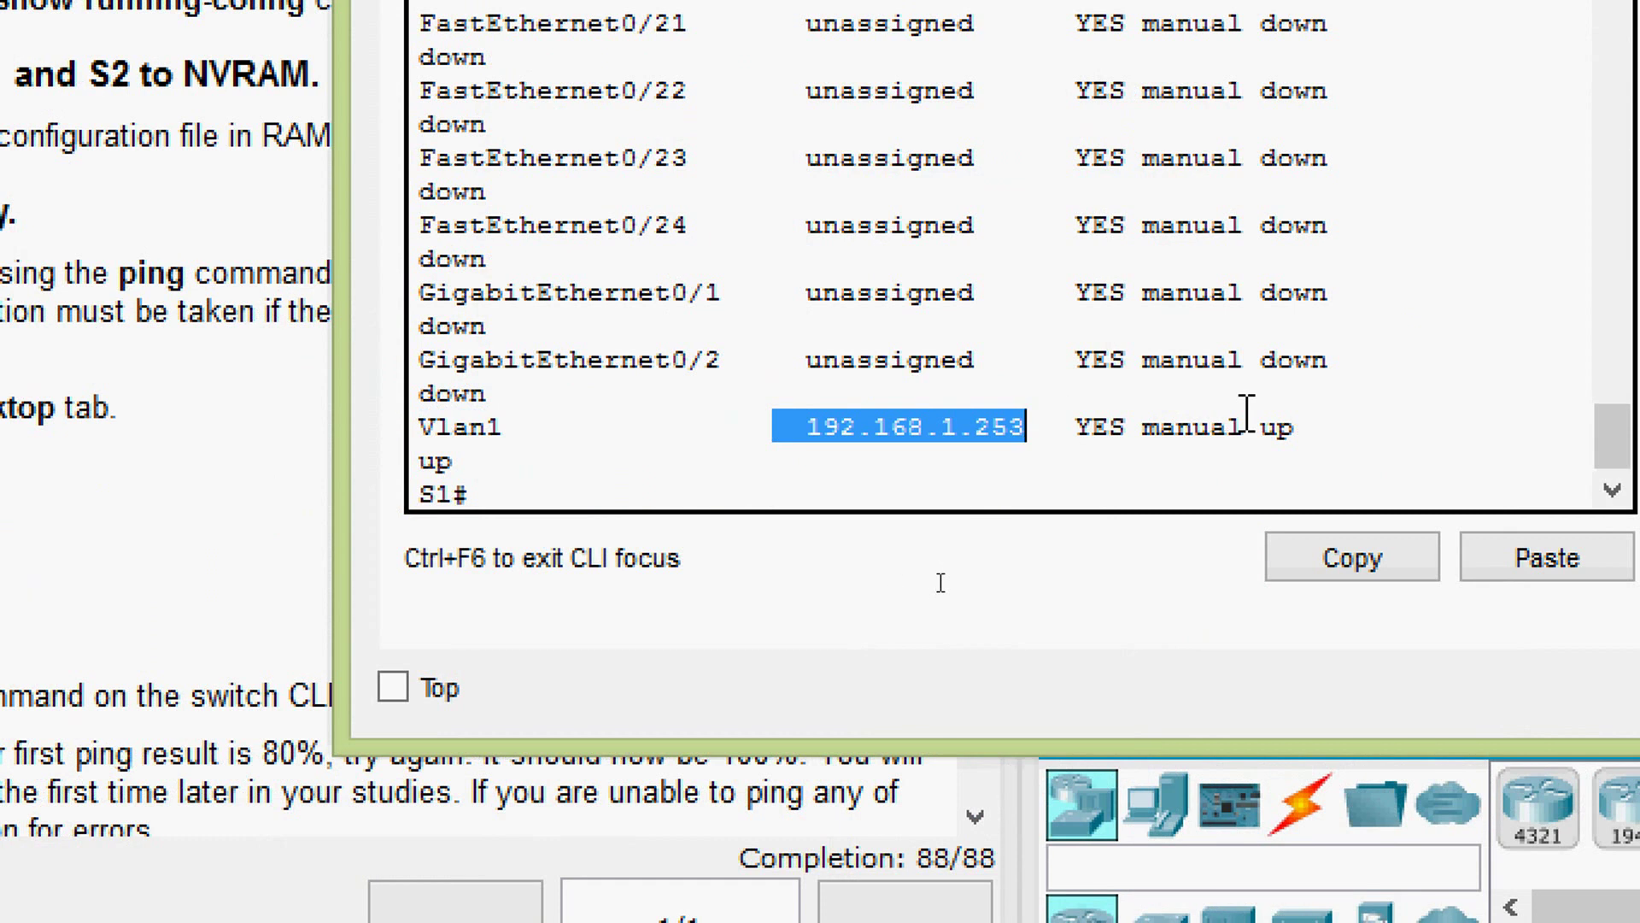
pyautogui.doubleClick(1278, 426)
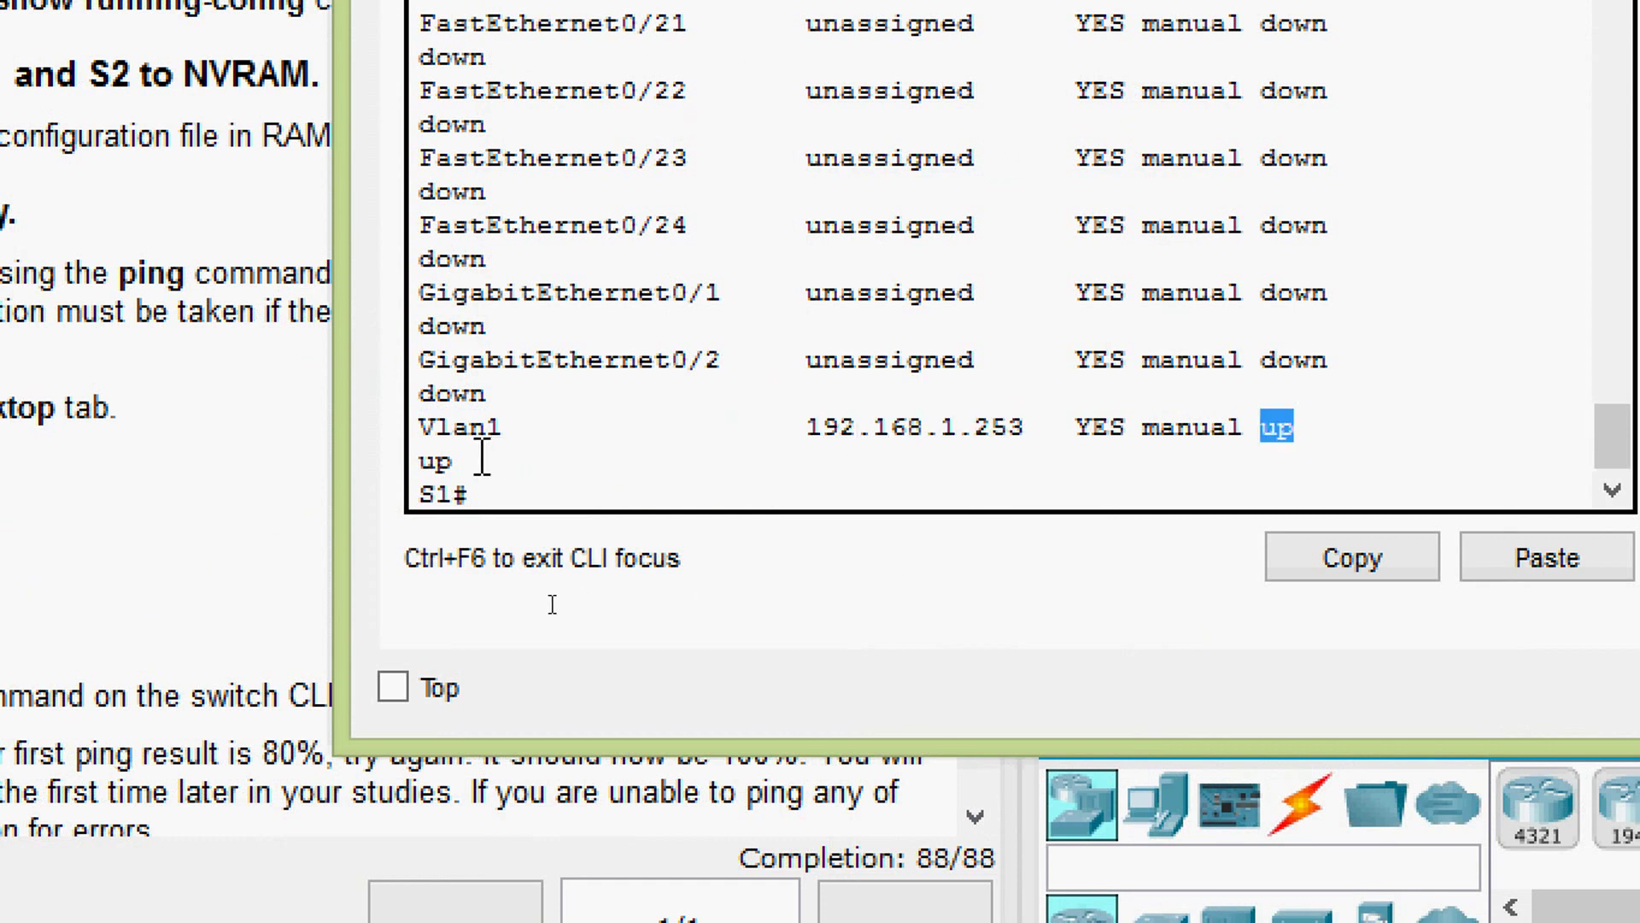
pyautogui.click(505, 487)
# - Run show running-config on S1 and page to the interface Vlan1 section
pyautogui.write('sh')
pyautogui.press('Tab')
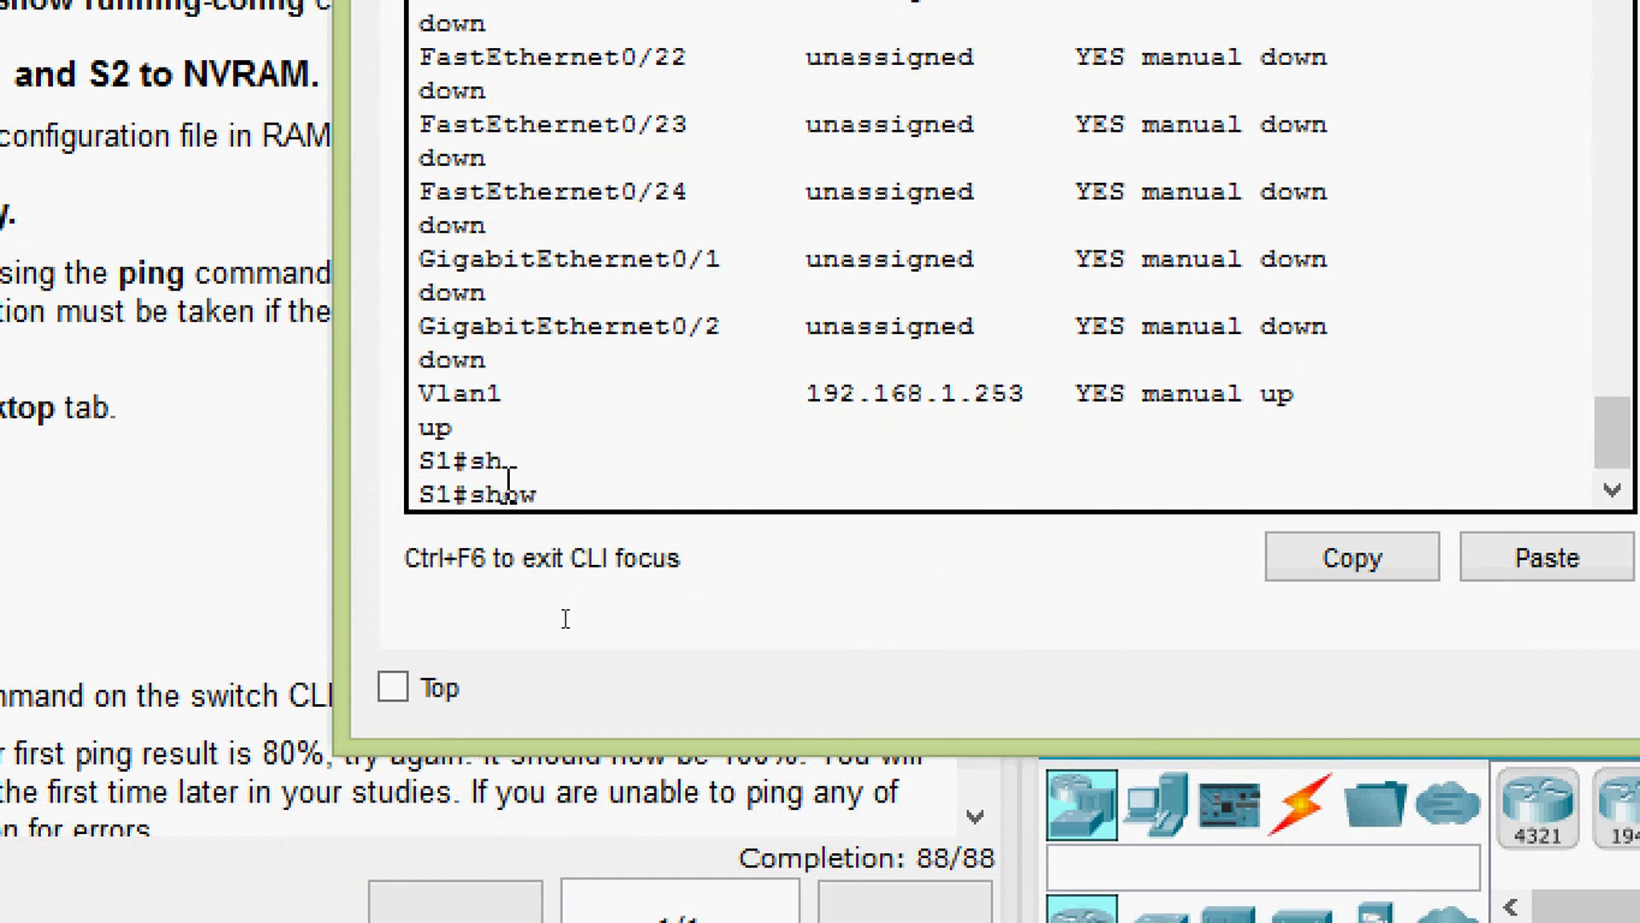
pyautogui.write('ru')
pyautogui.press('Tab')
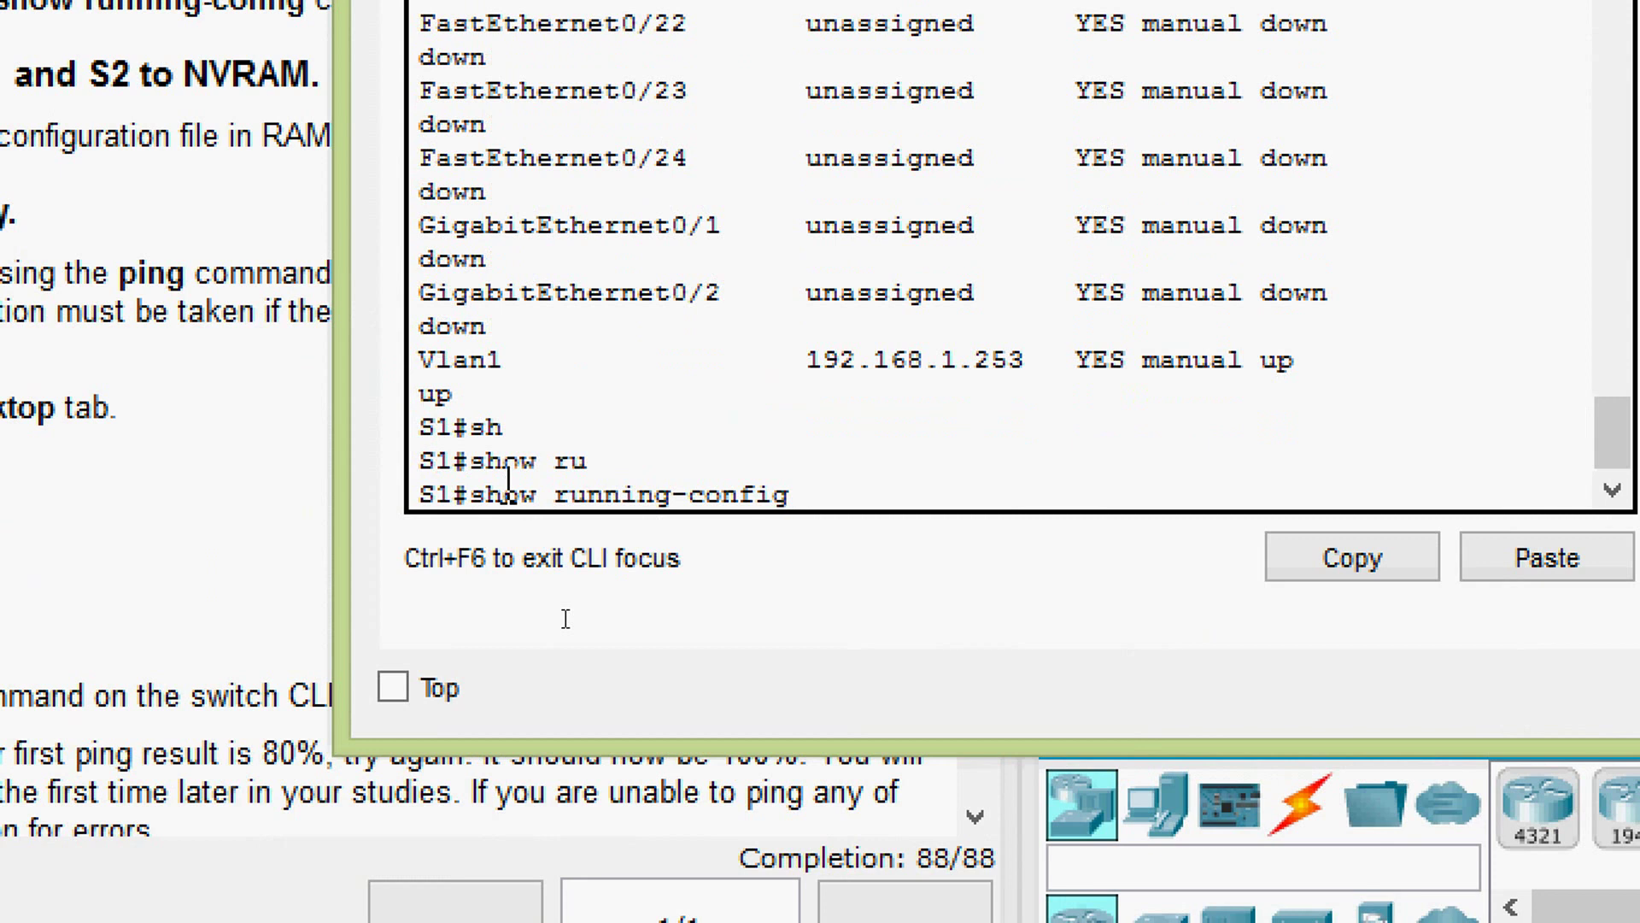
pyautogui.press('Return')
pyautogui.press('space')
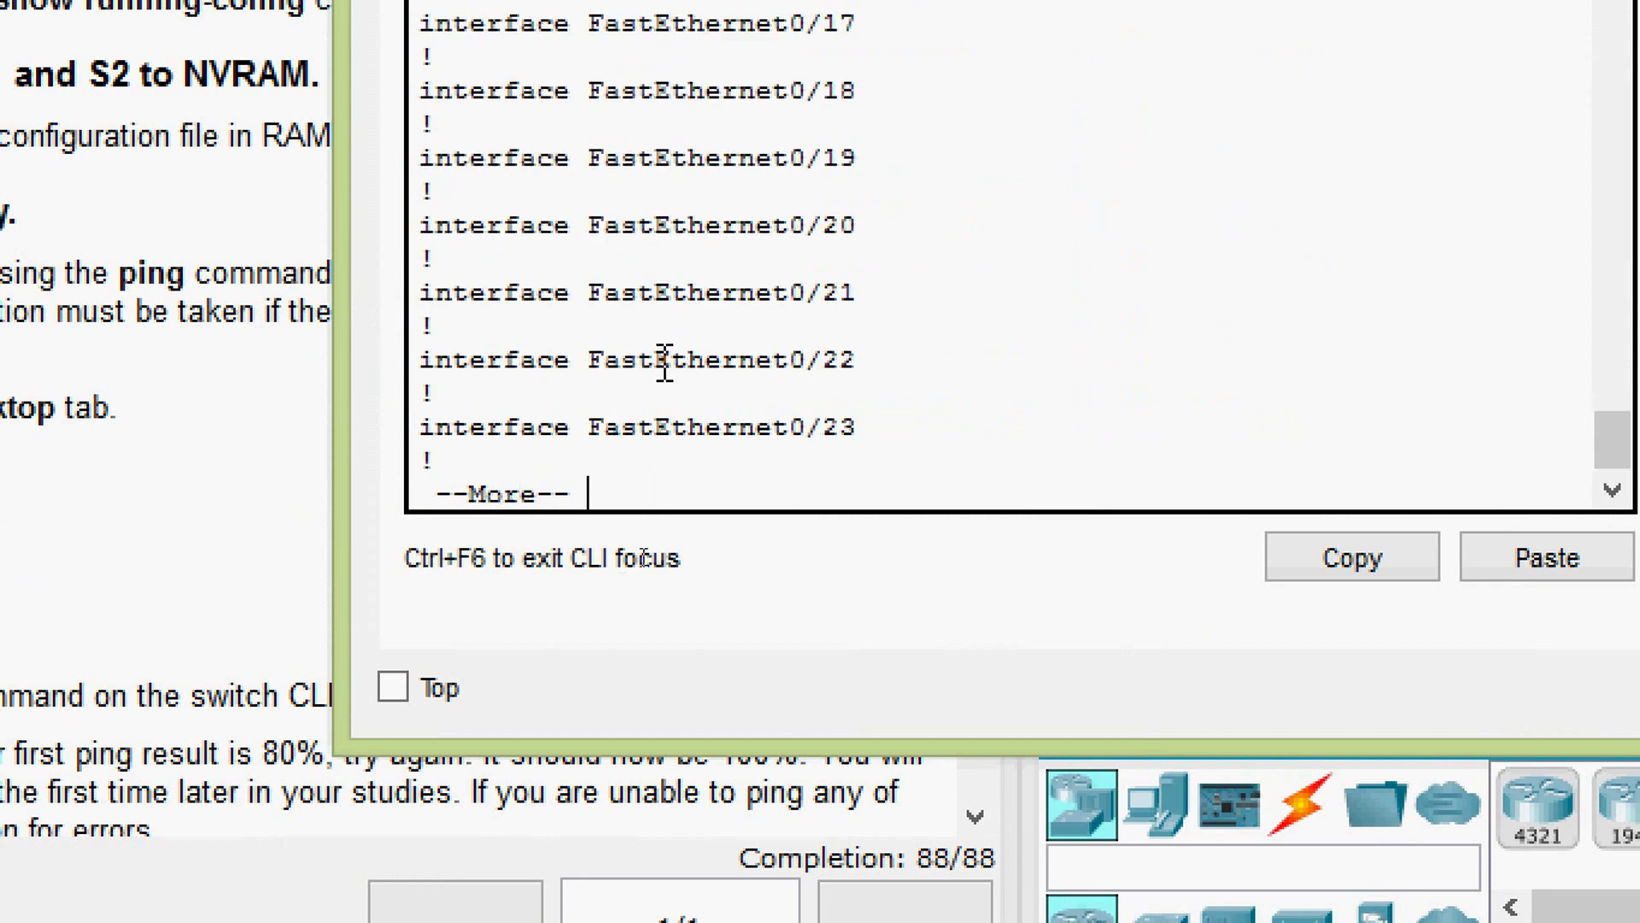
pyautogui.press('space')
pyautogui.scroll(1, 677, 333)
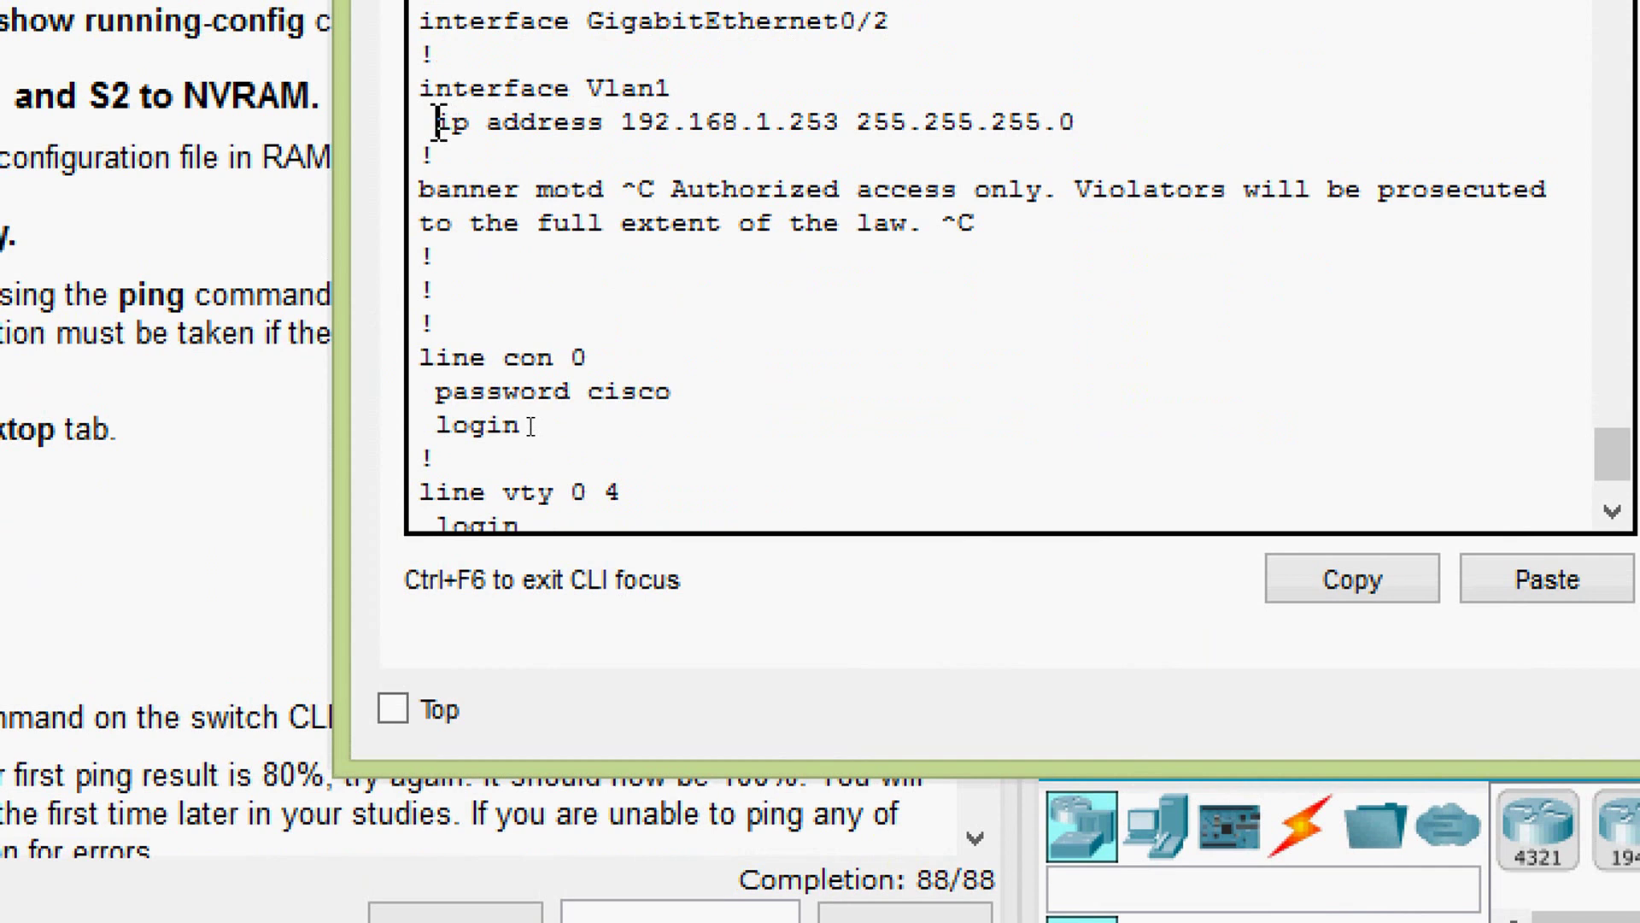
# - Highlight the Vlan1 line with ip address 192.168.1.253 255.255.255.0, then close S1's window
pyautogui.moveTo(436, 122); pyautogui.dragTo(1131, 128)
pyautogui.click(1100, 163)
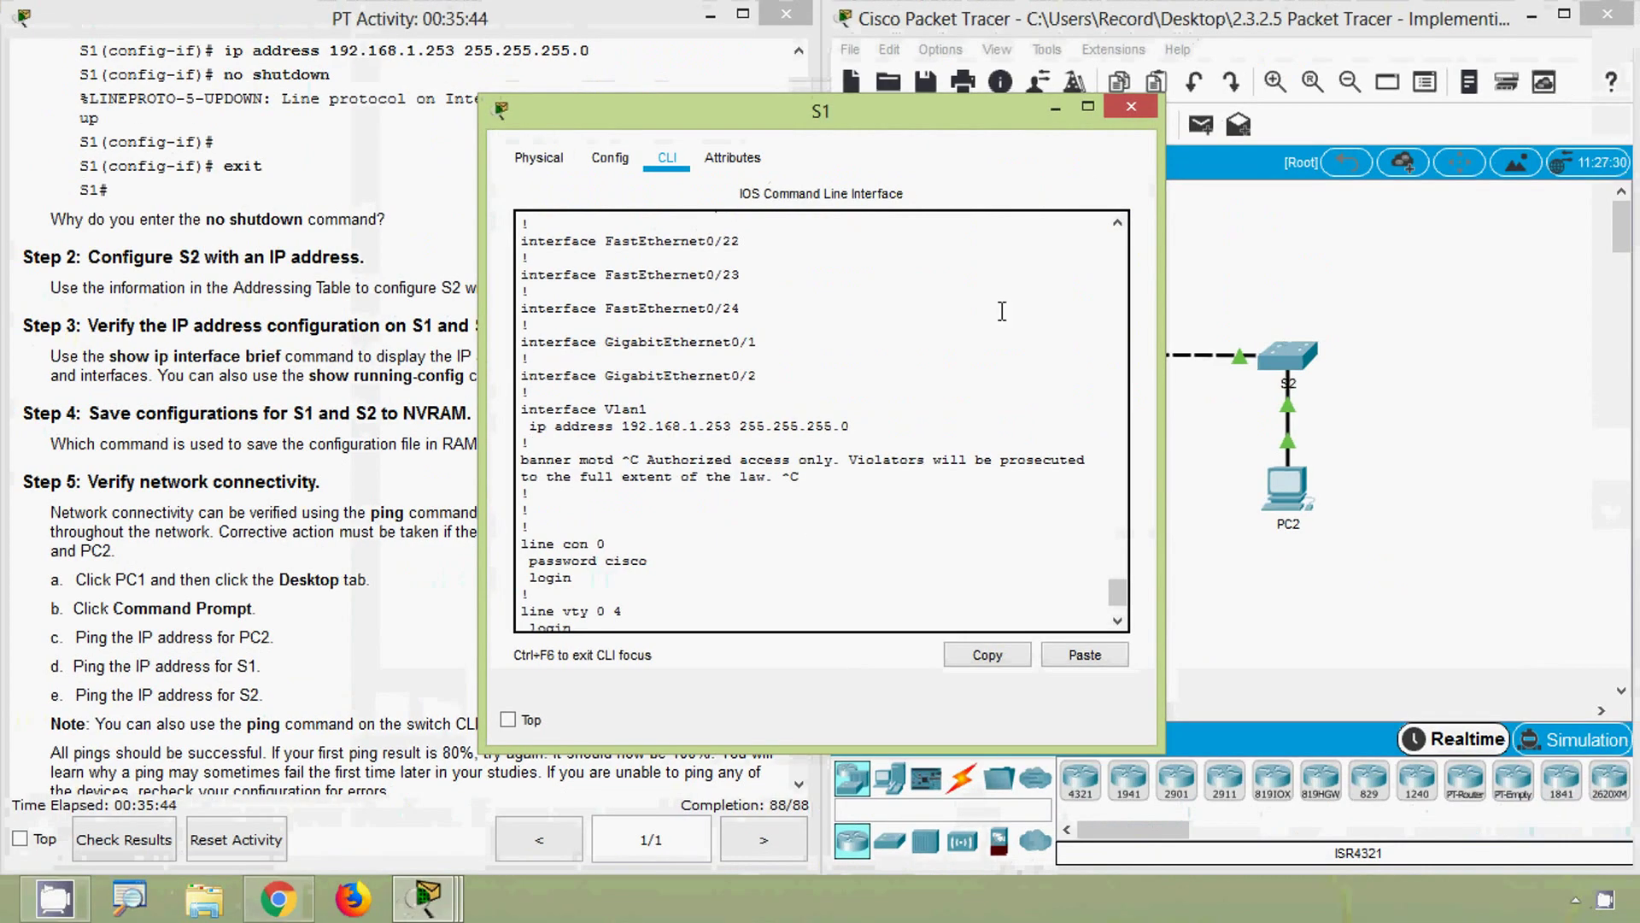
pyautogui.click(1131, 106)
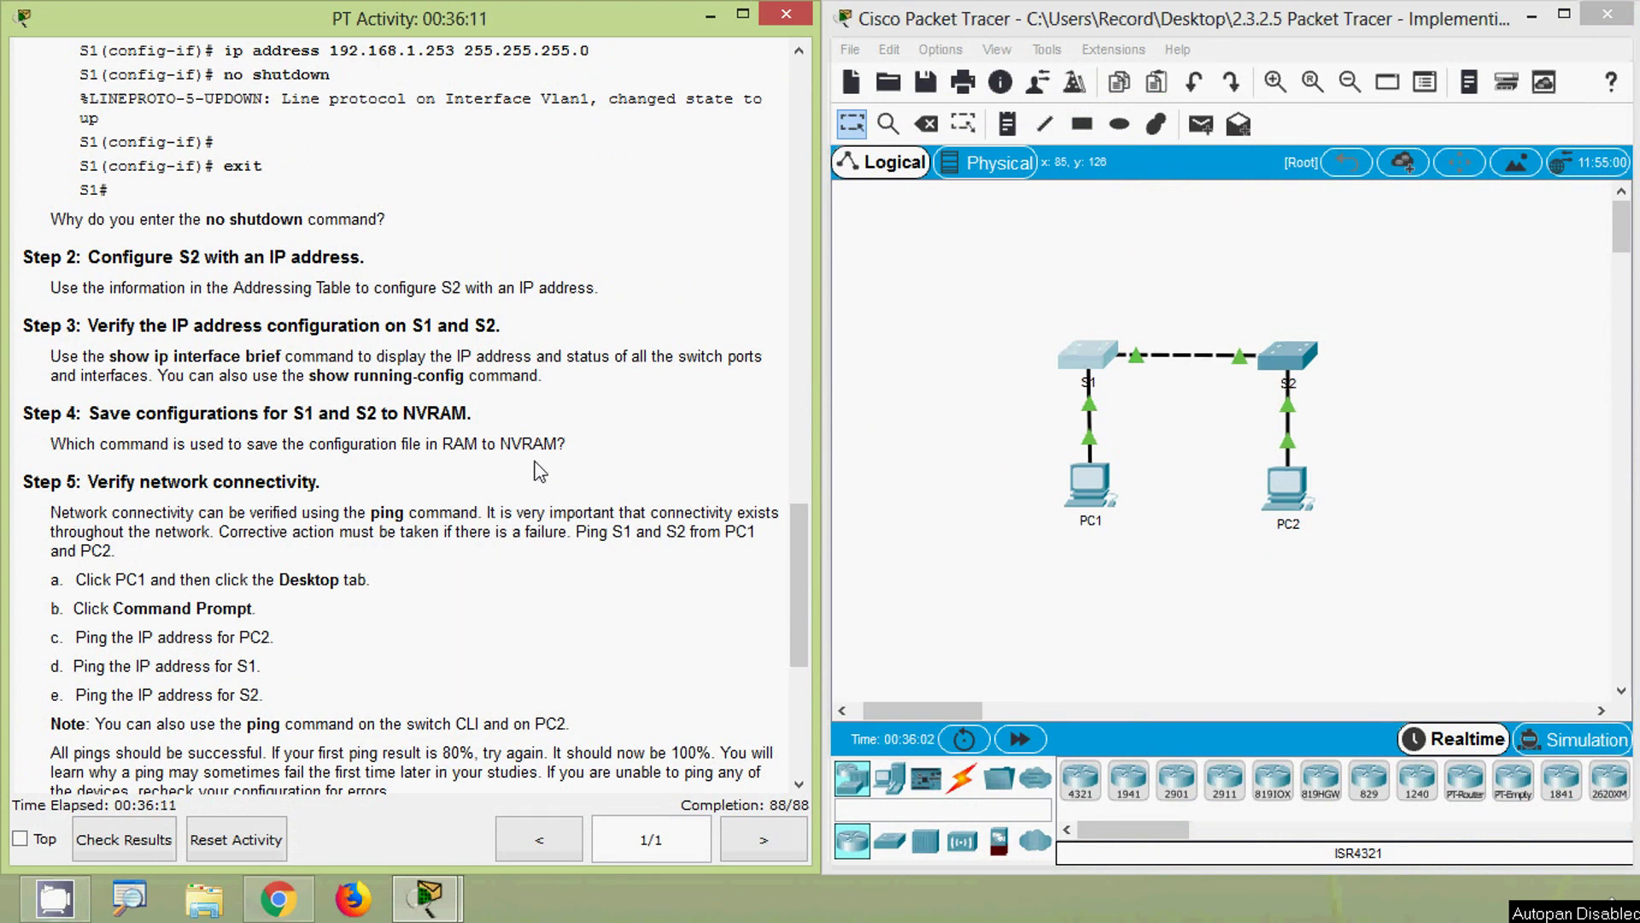
# - Save S1's running configuration to startup-config with copy running-config startup-config
pyautogui.click(1087, 357)
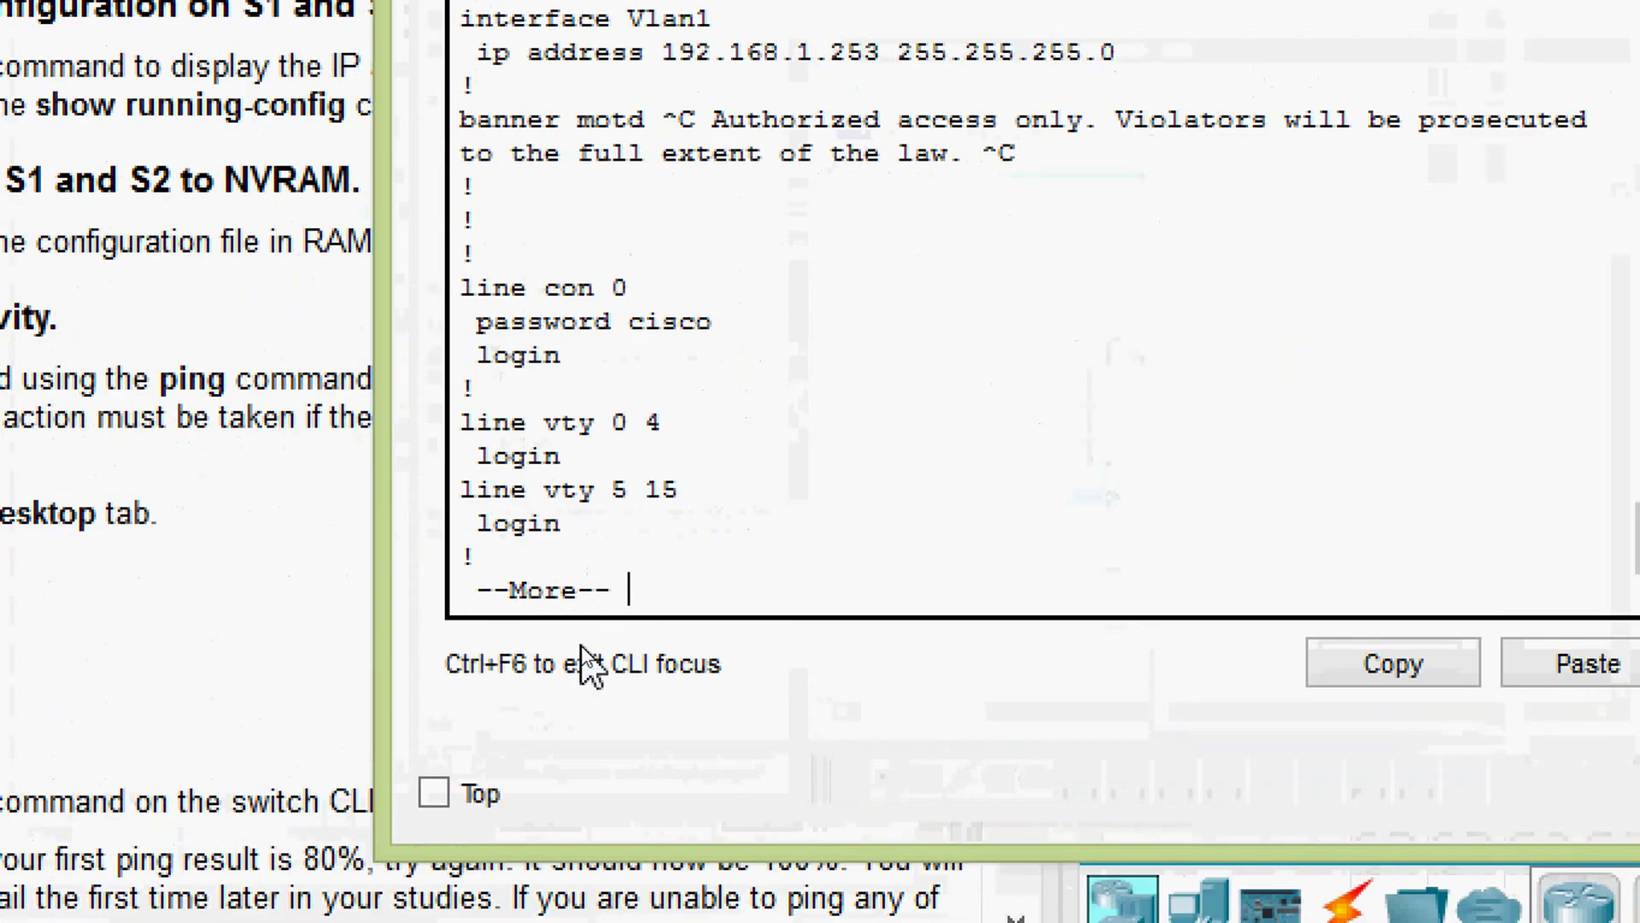
pyautogui.press('q')
pyautogui.press('Return')
pyautogui.press('Return')
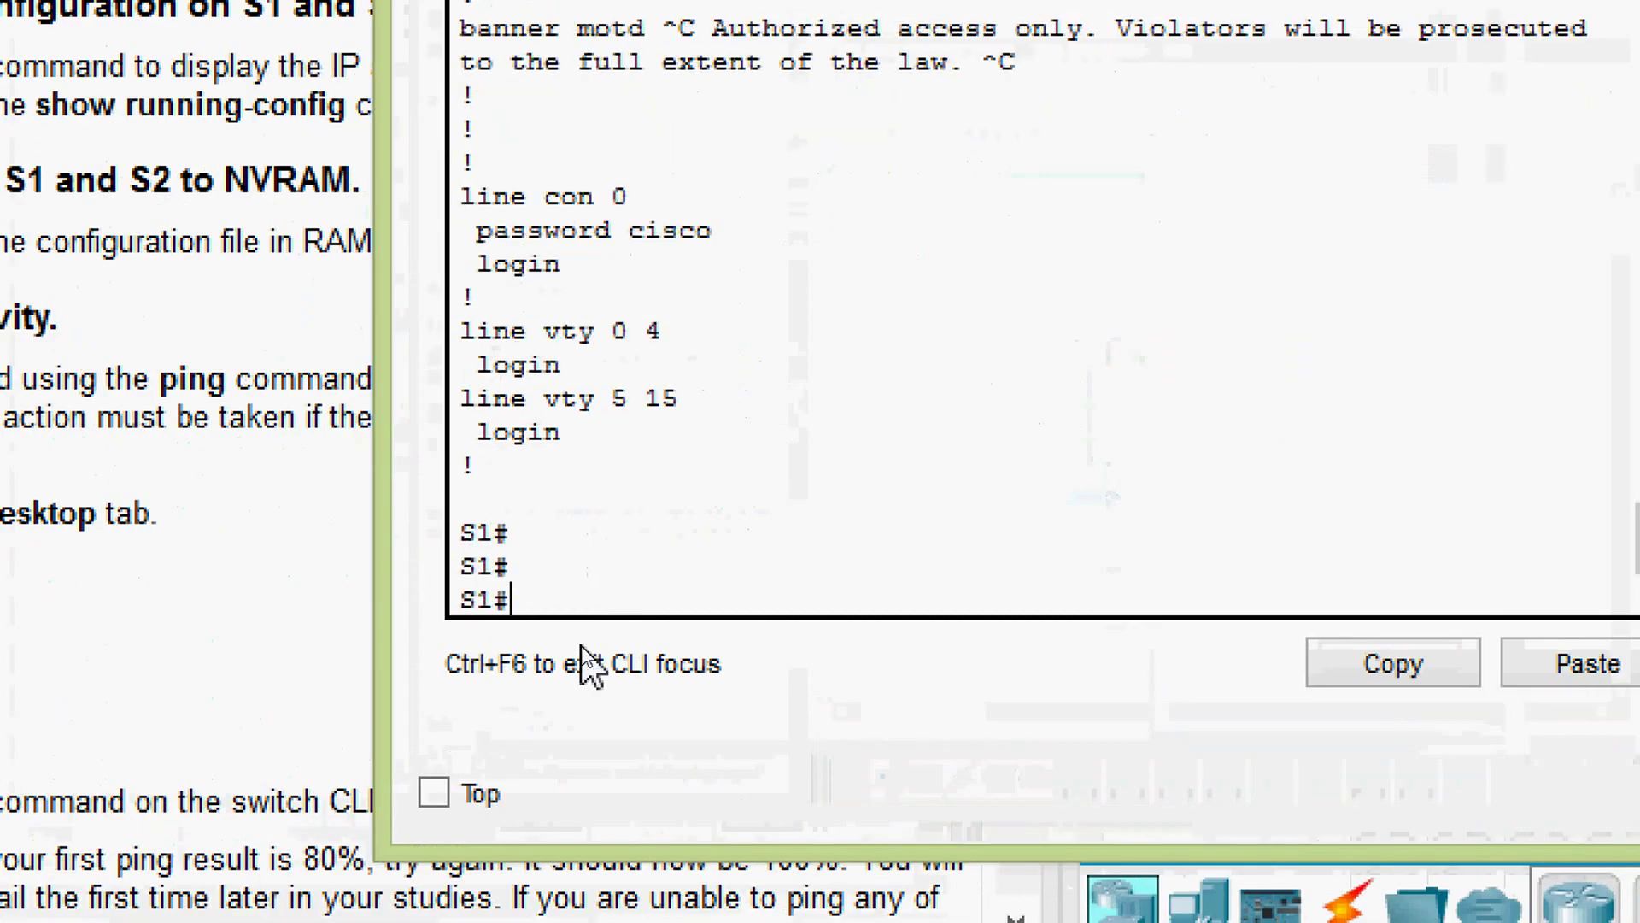
pyautogui.write('sh')
pyautogui.press('Tab')
pyautogui.press('BackSpace')
pyautogui.press('BackSpace')
pyautogui.press('BackSpace')
pyautogui.press('BackSpace')
pyautogui.press('BackSpace')
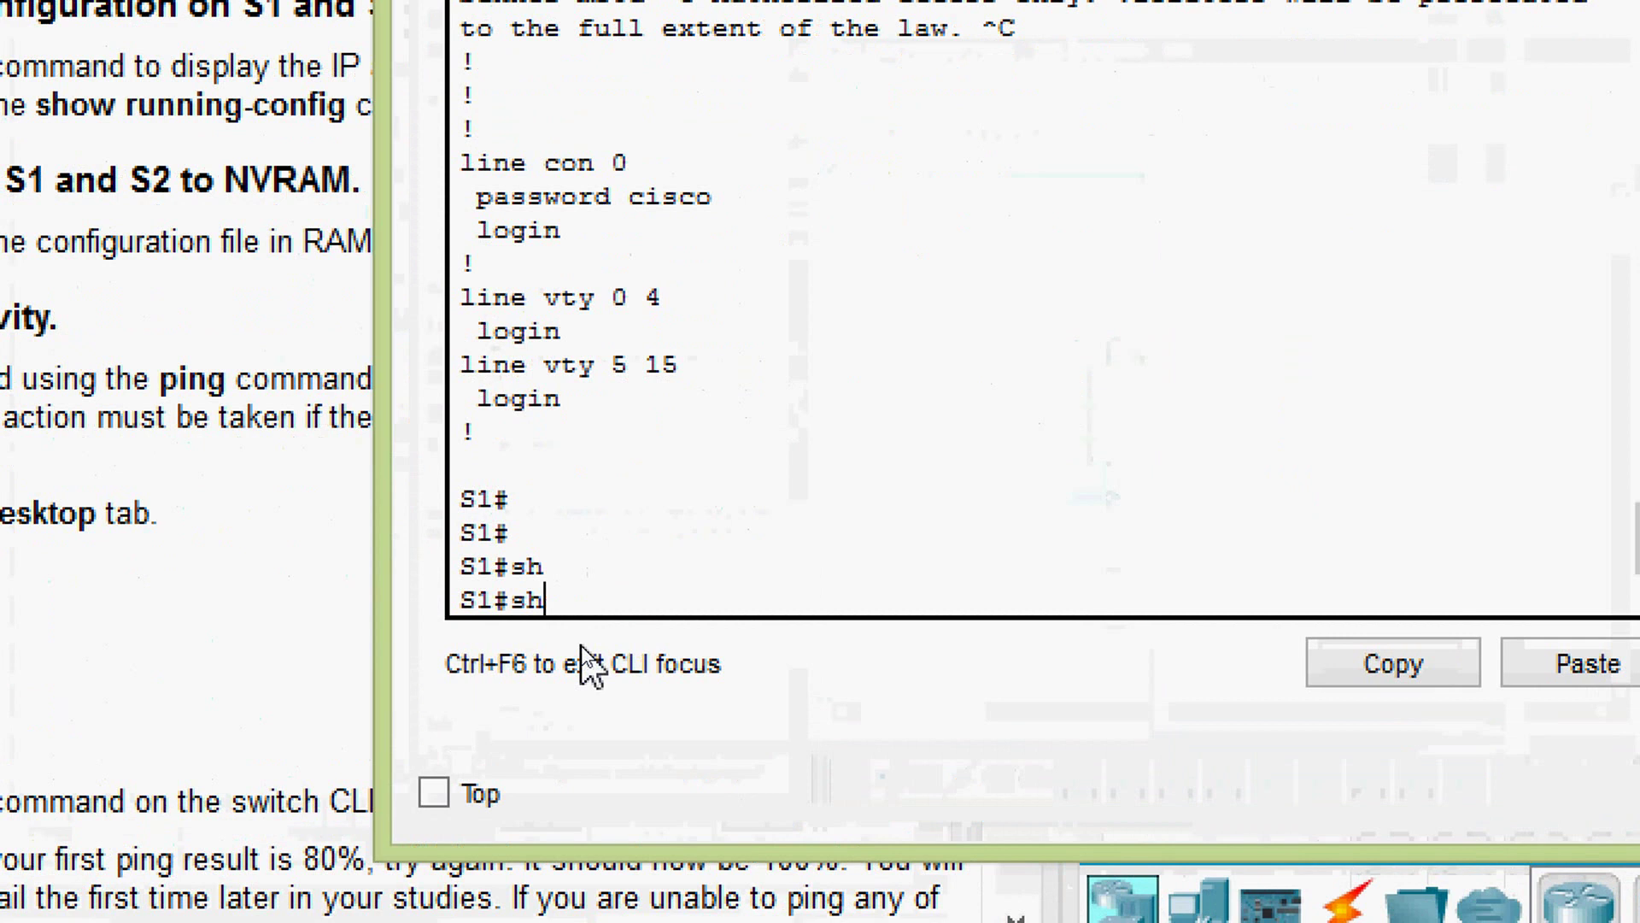
pyautogui.write('cop')
pyautogui.press('Tab')
pyautogui.write('r')
pyautogui.press('Tab')
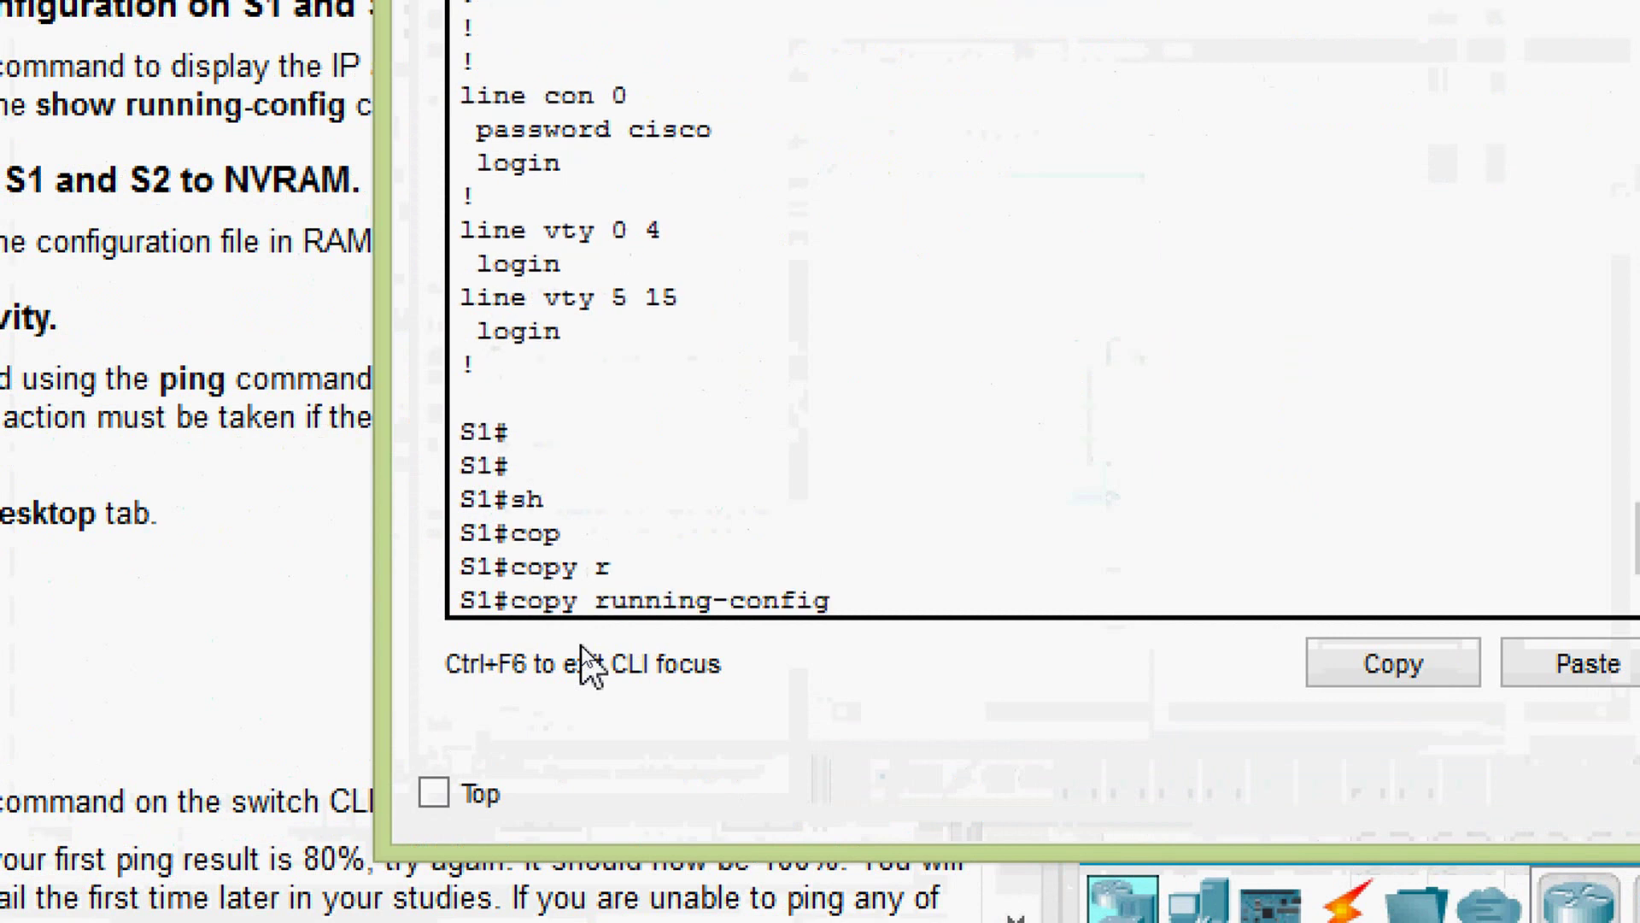
pyautogui.write('st')
pyautogui.press('Tab')
pyautogui.press('Return')
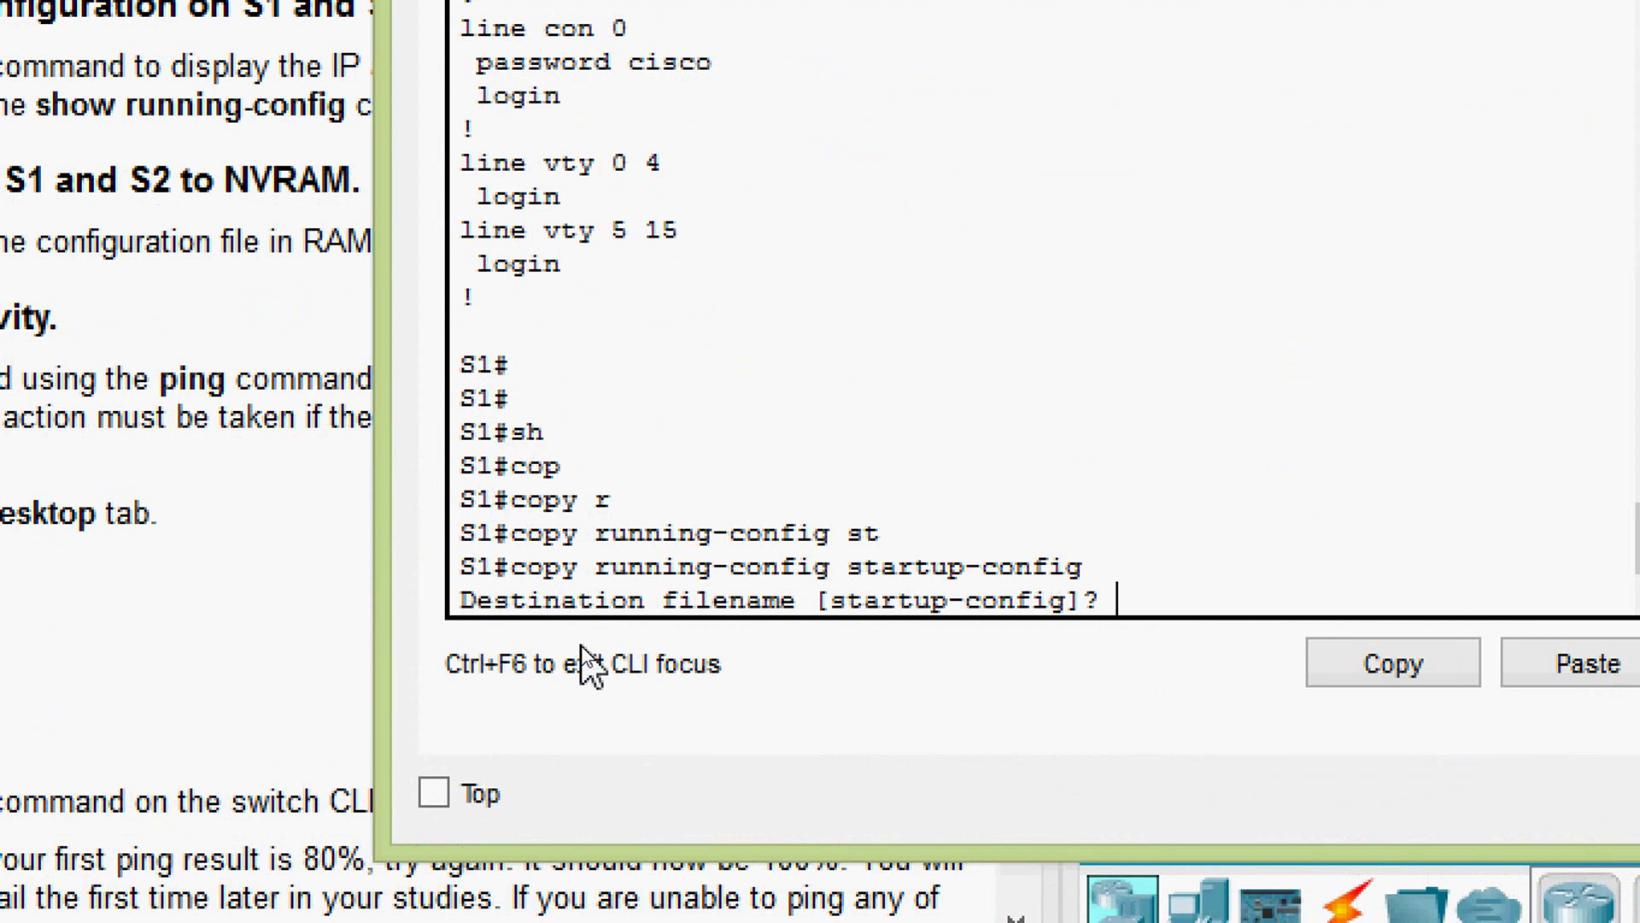
pyautogui.press('Return')
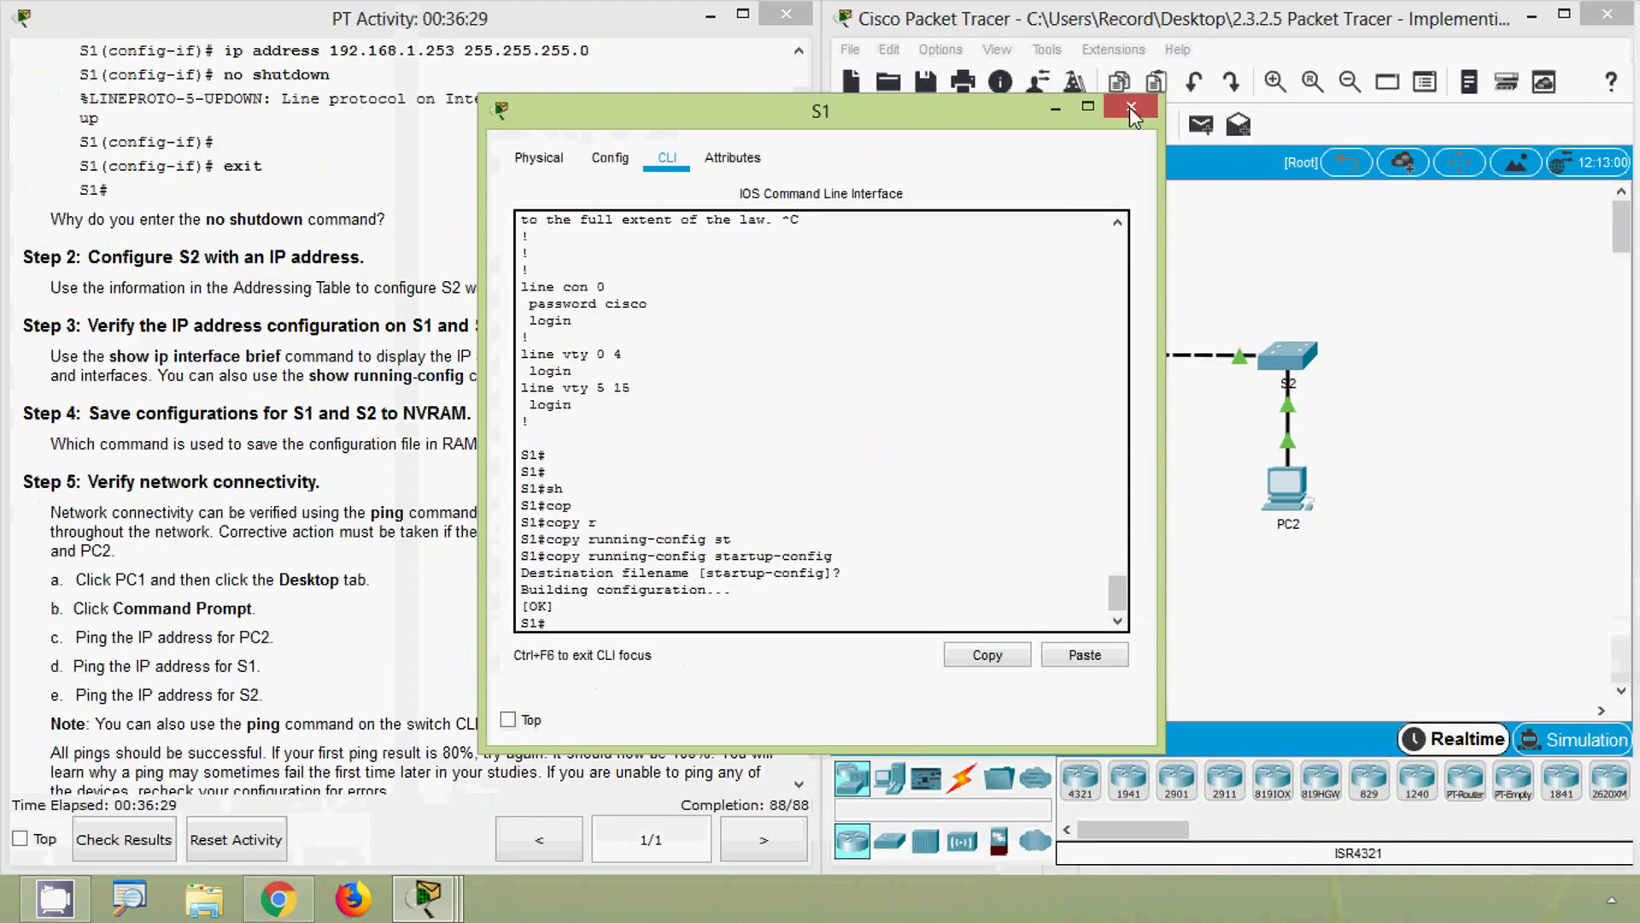
# - Close S1, then on S2 run copy running-config startup-config to save to NVRAM
pyautogui.click(1129, 106)
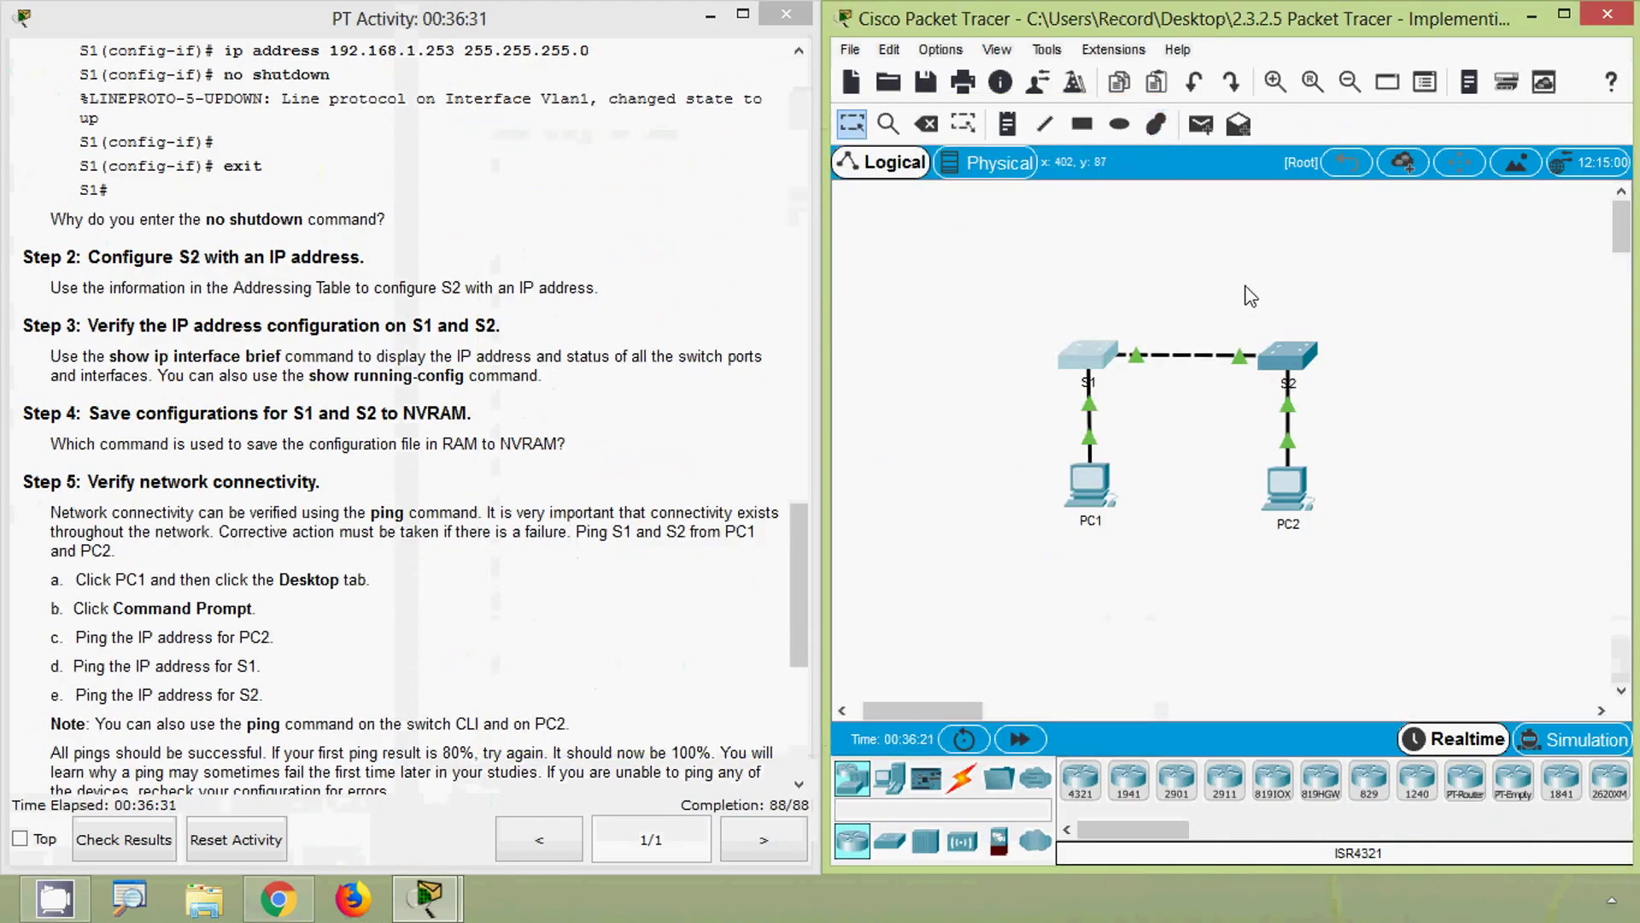
pyautogui.click(1288, 352)
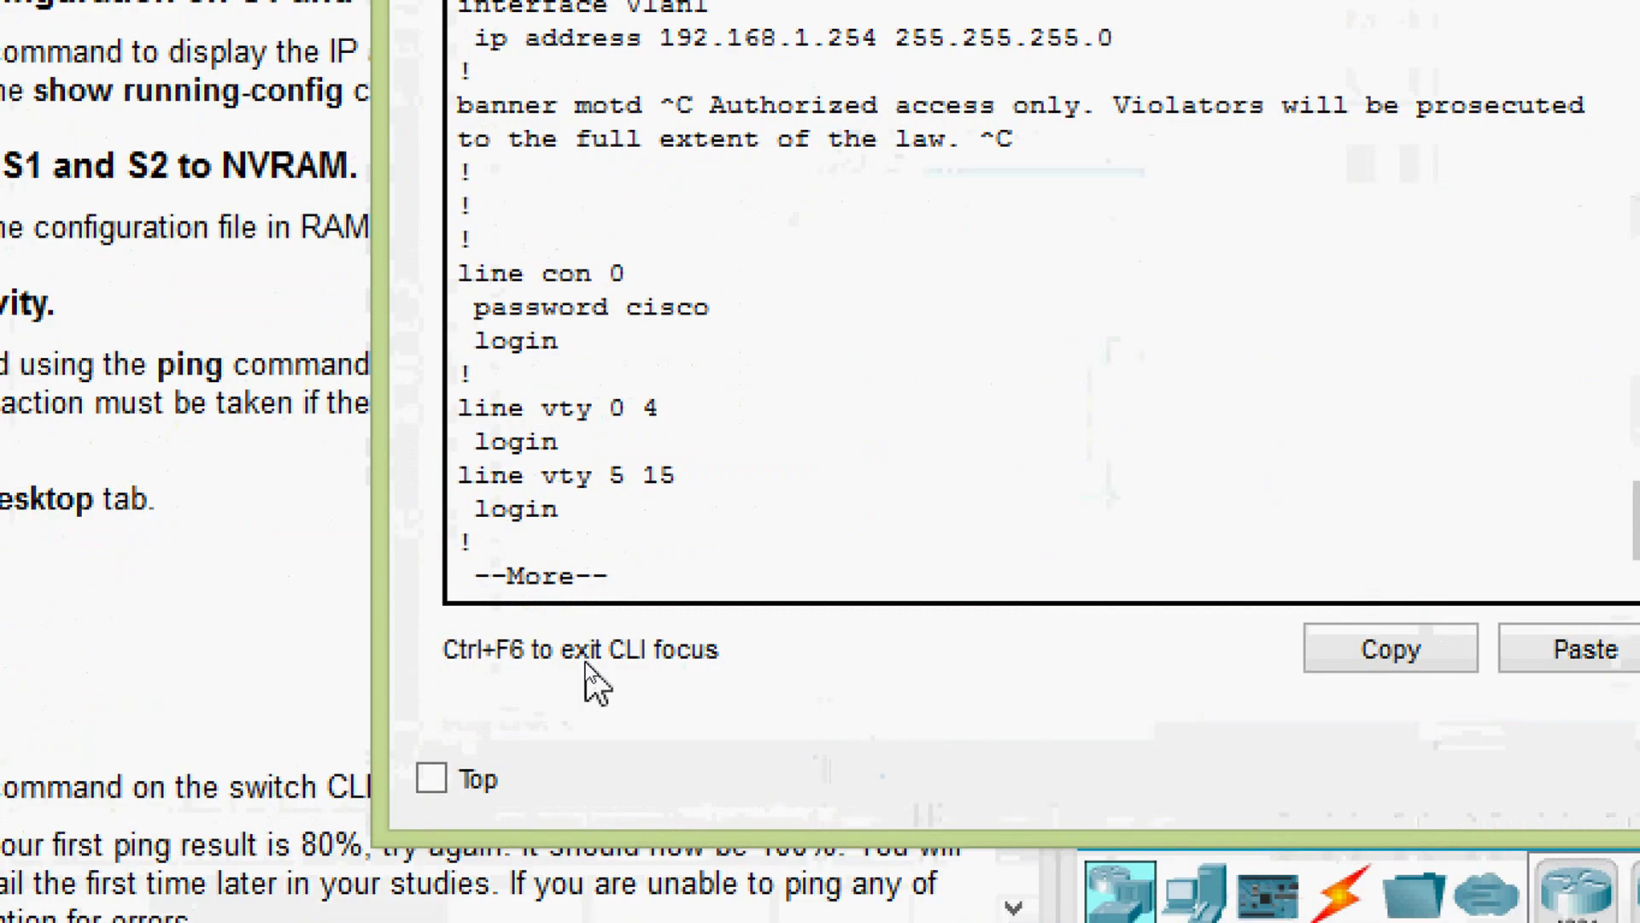
pyautogui.press('q')
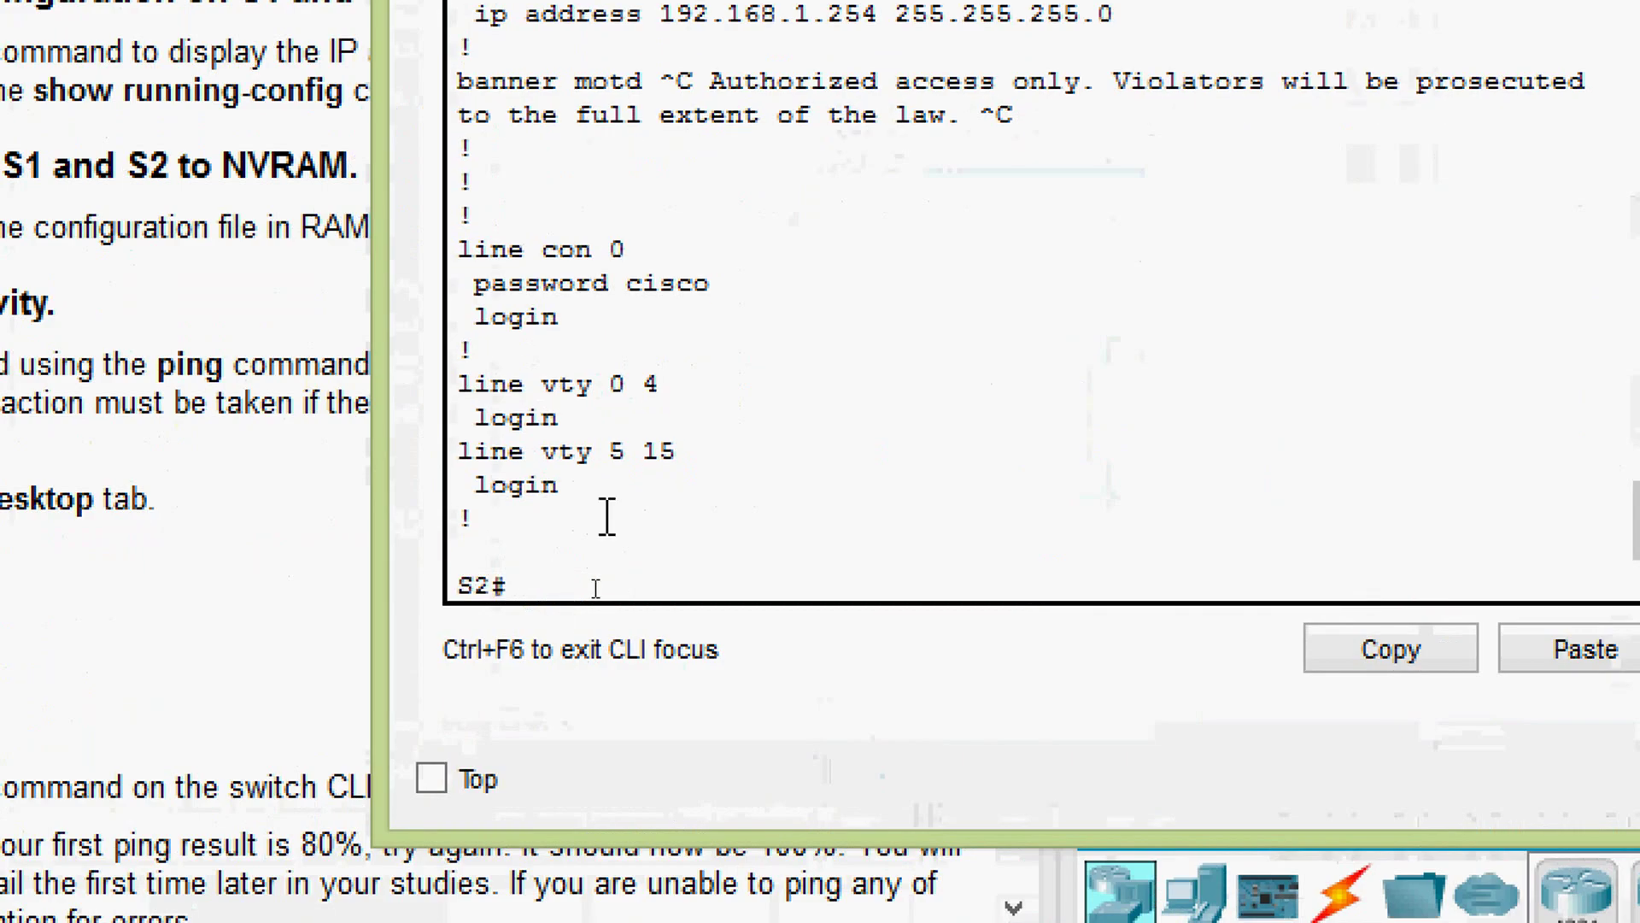
pyautogui.write('cop')
pyautogui.press('Tab')
pyautogui.write('r')
pyautogui.press('Tab')
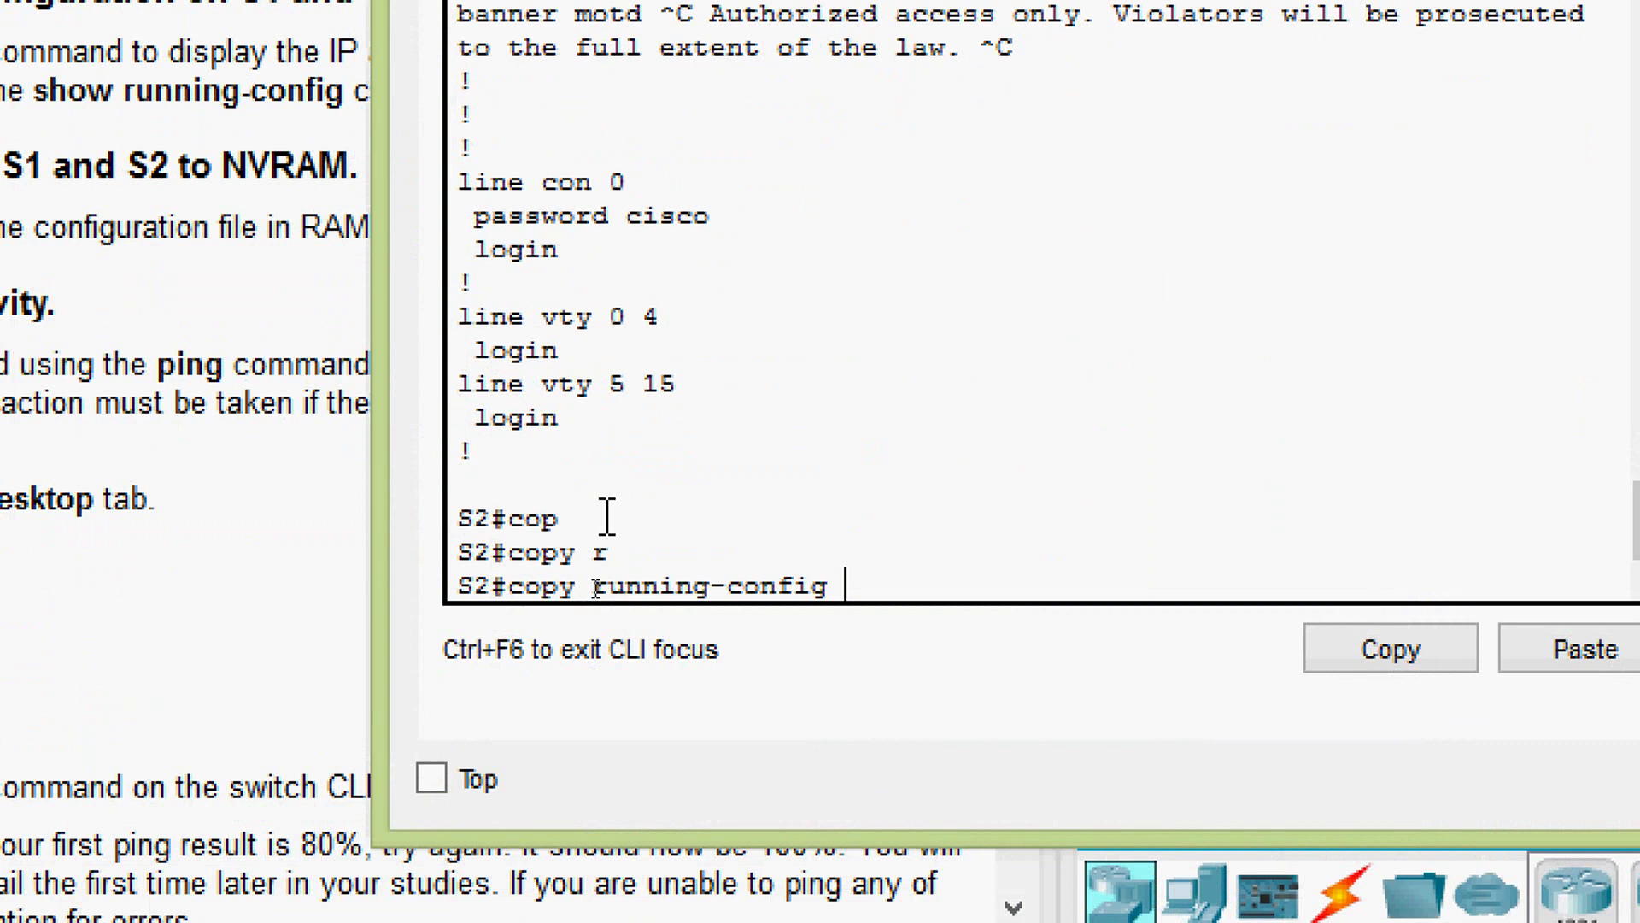
pyautogui.write('st')
pyautogui.press('Tab')
pyautogui.press('Return')
pyautogui.press('Return')
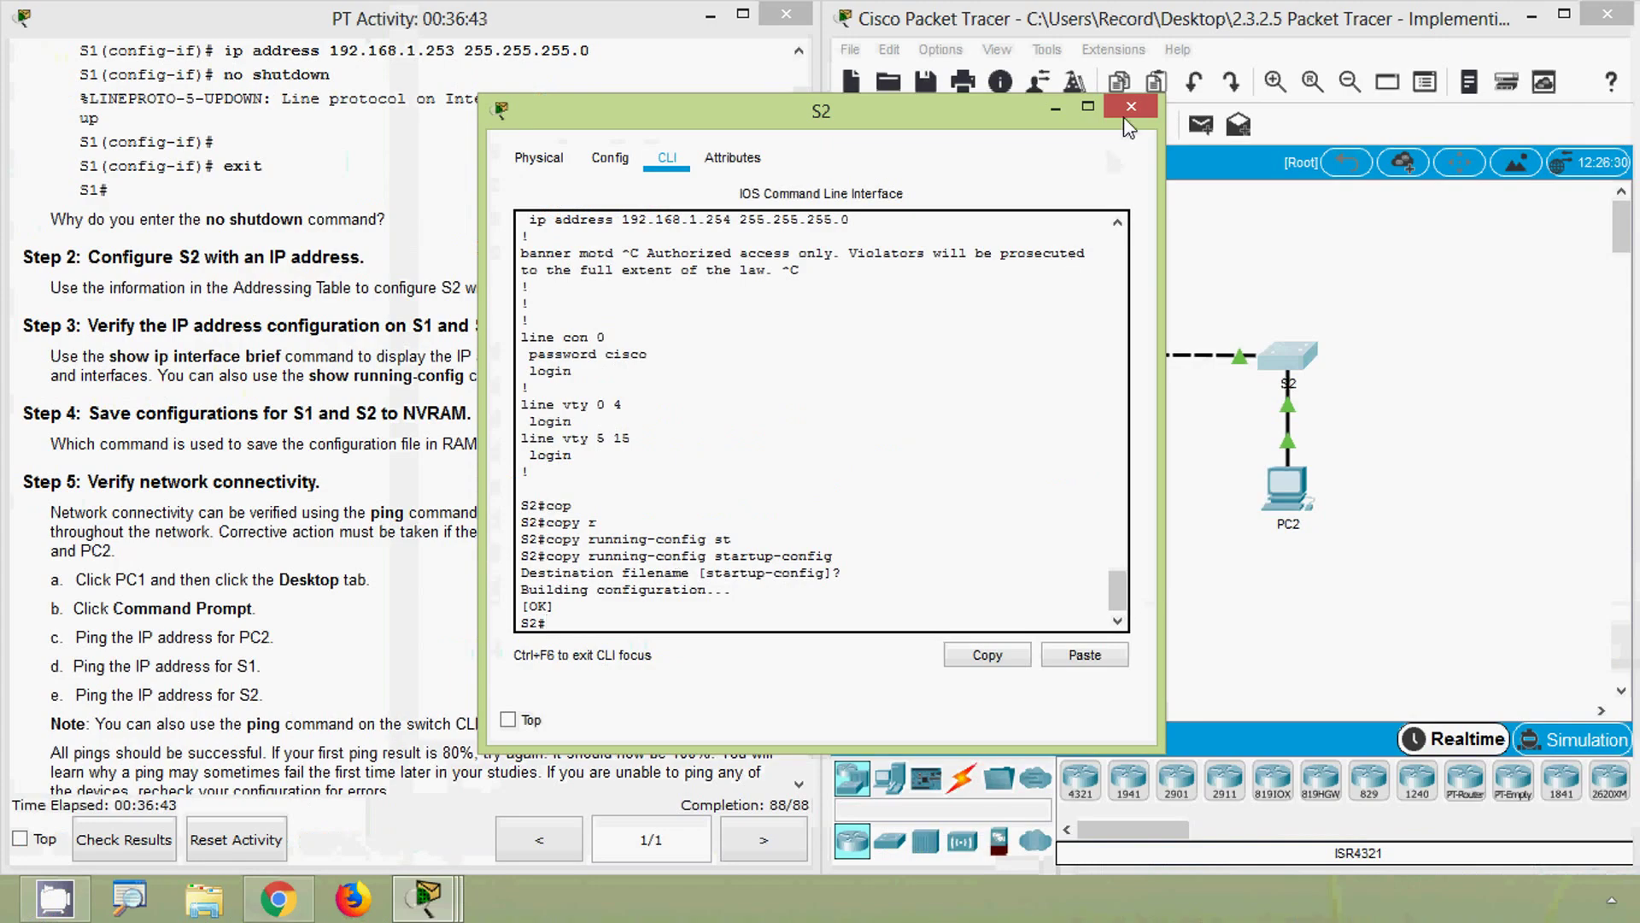
# - Close S2's window and bring the topology canvas with S1, S2, PC1 and PC2 forward
pyautogui.click(1129, 109)
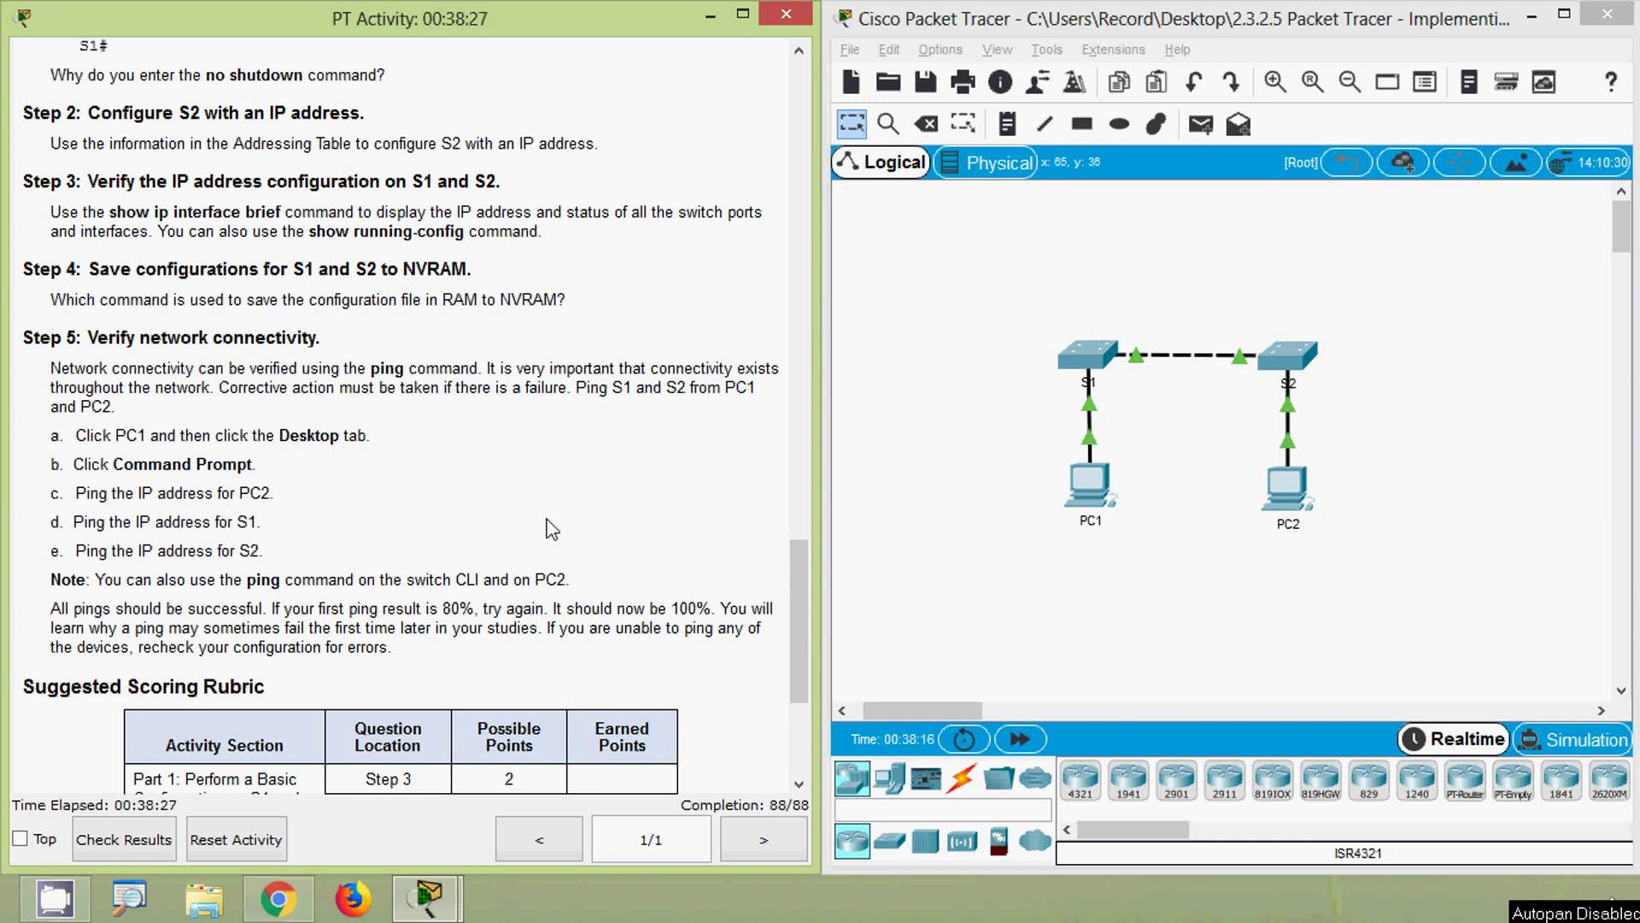
pyautogui.click(1059, 591)
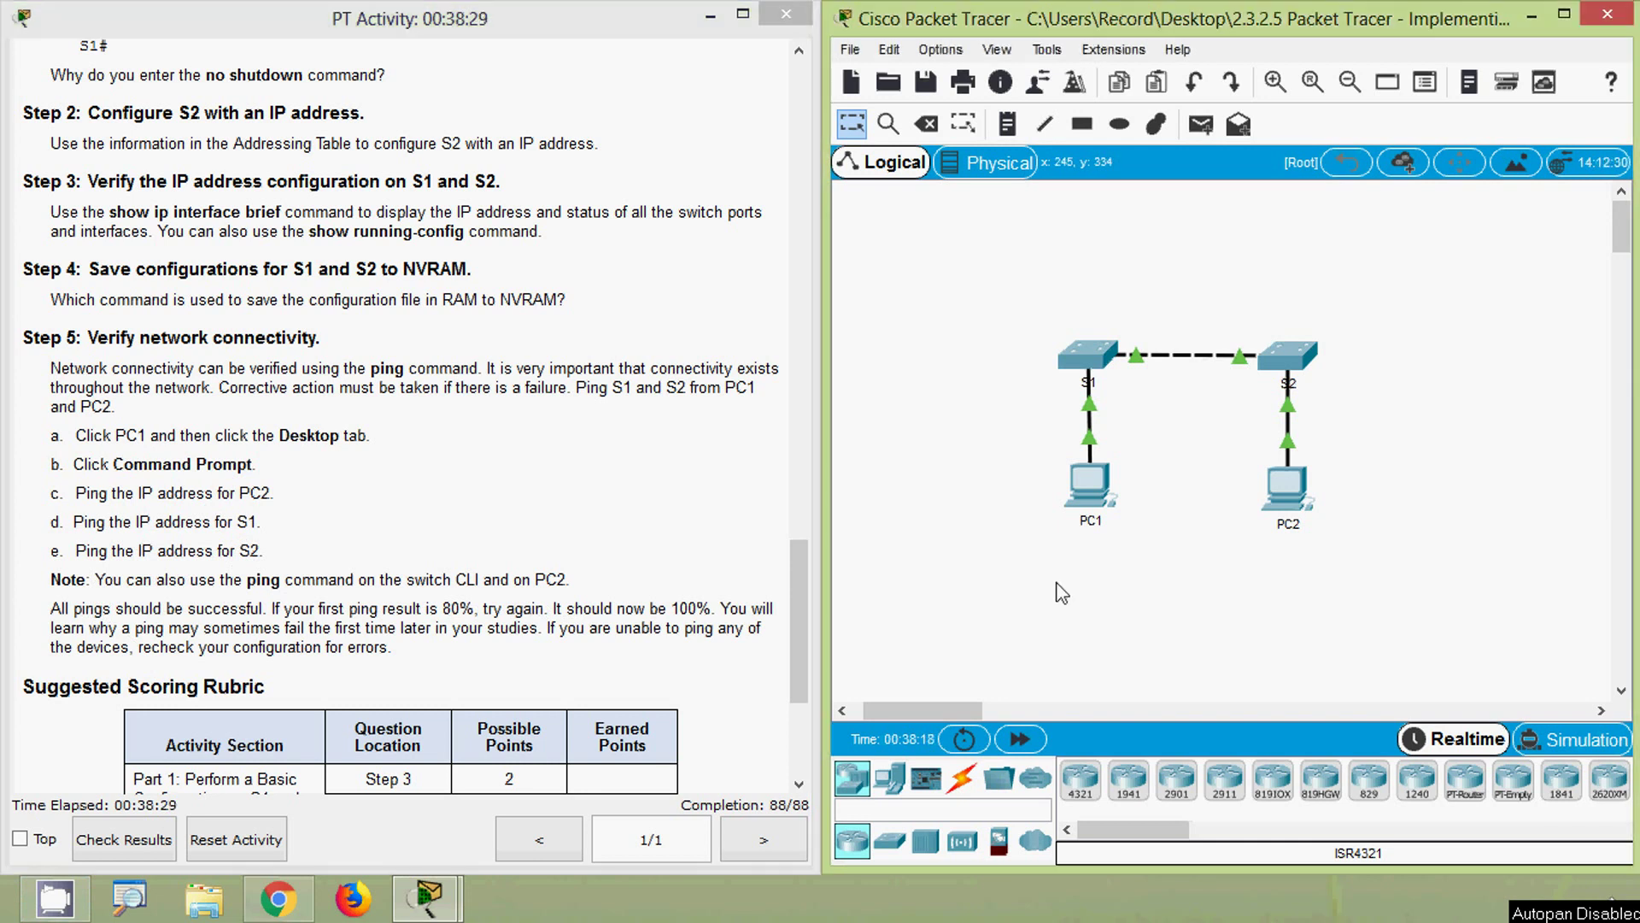
# - From PC1's Command Prompt, ping 192.168.1.2, 192.168.1.253 and 192.168.1.254
pyautogui.click(1088, 500)
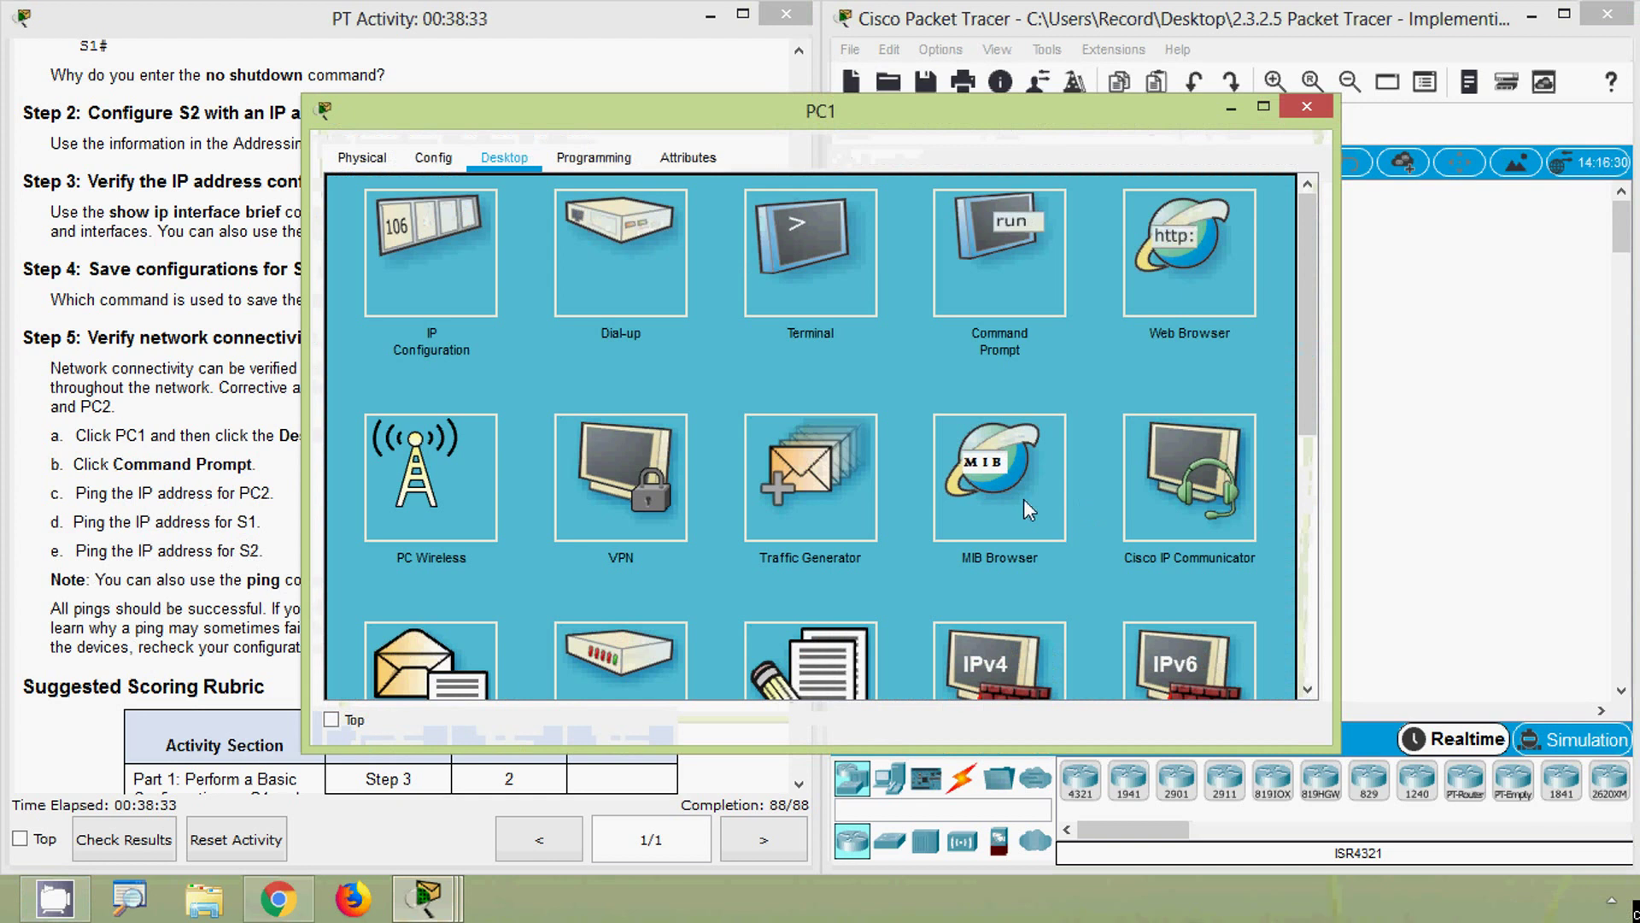
pyautogui.click(1010, 287)
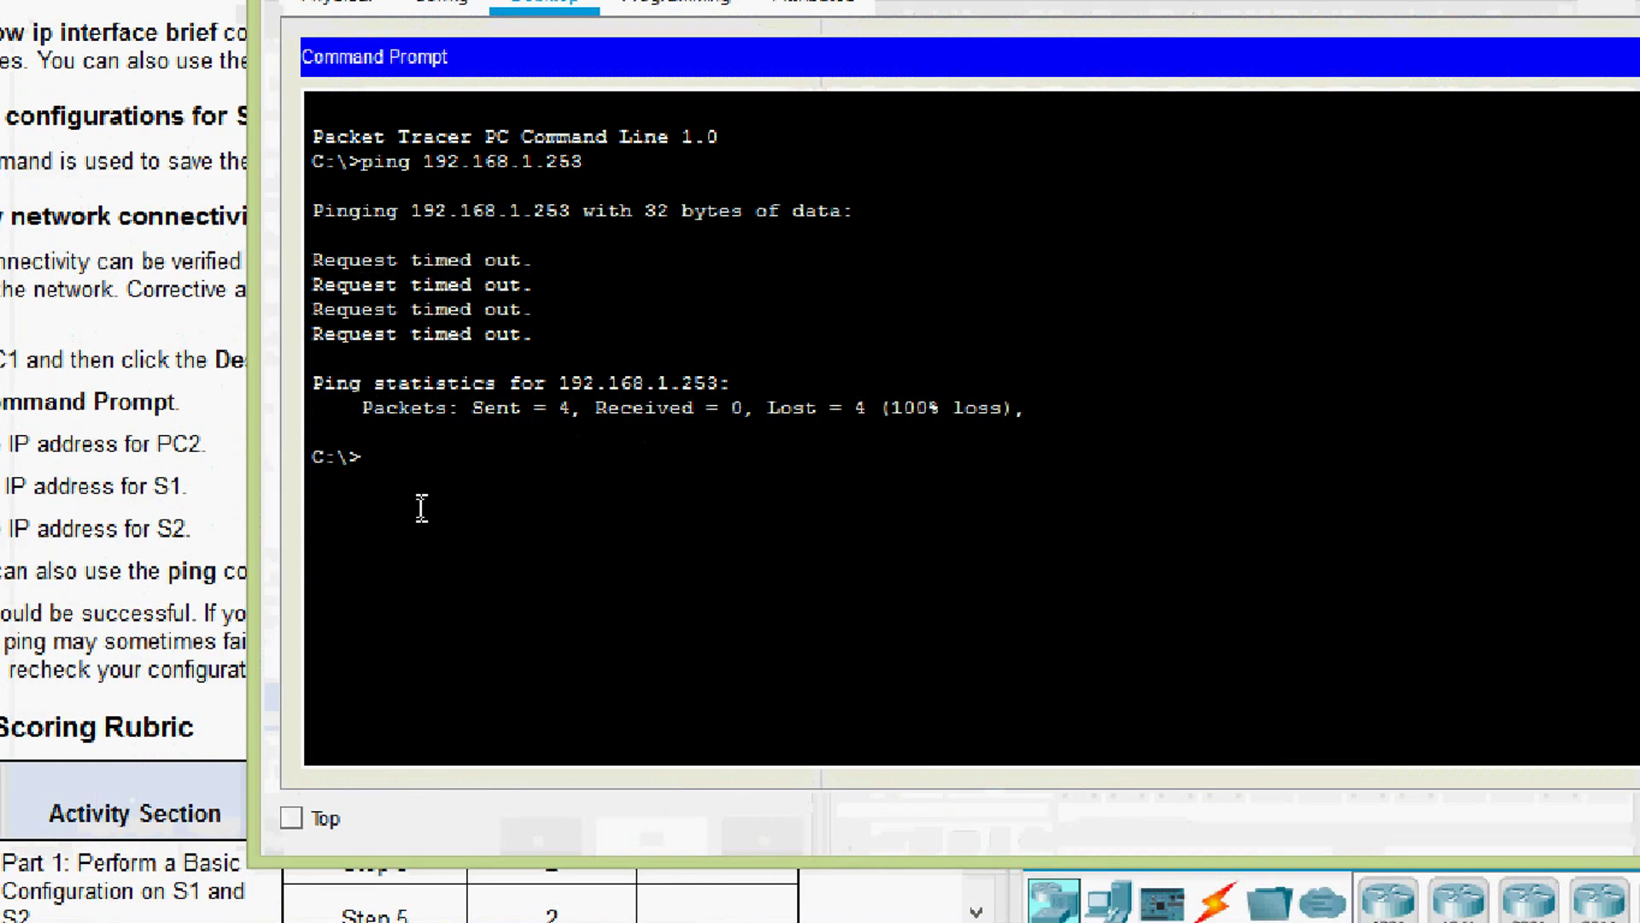
pyautogui.write('pin')
pyautogui.write('g ')
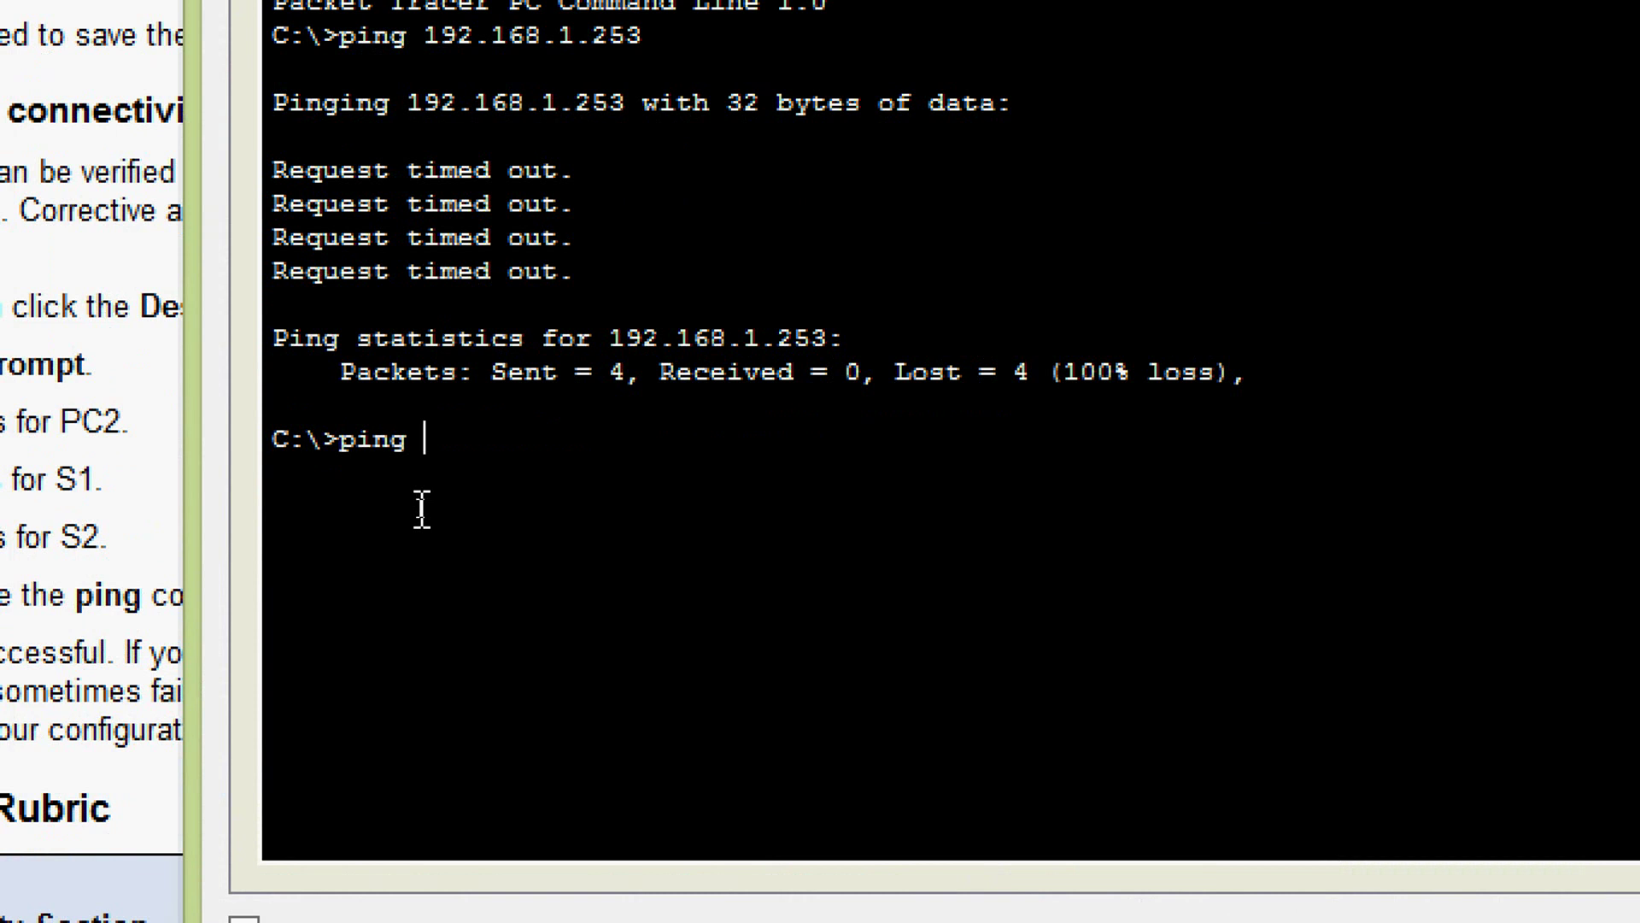
pyautogui.write('192.168.1.2')
pyautogui.press('Return')
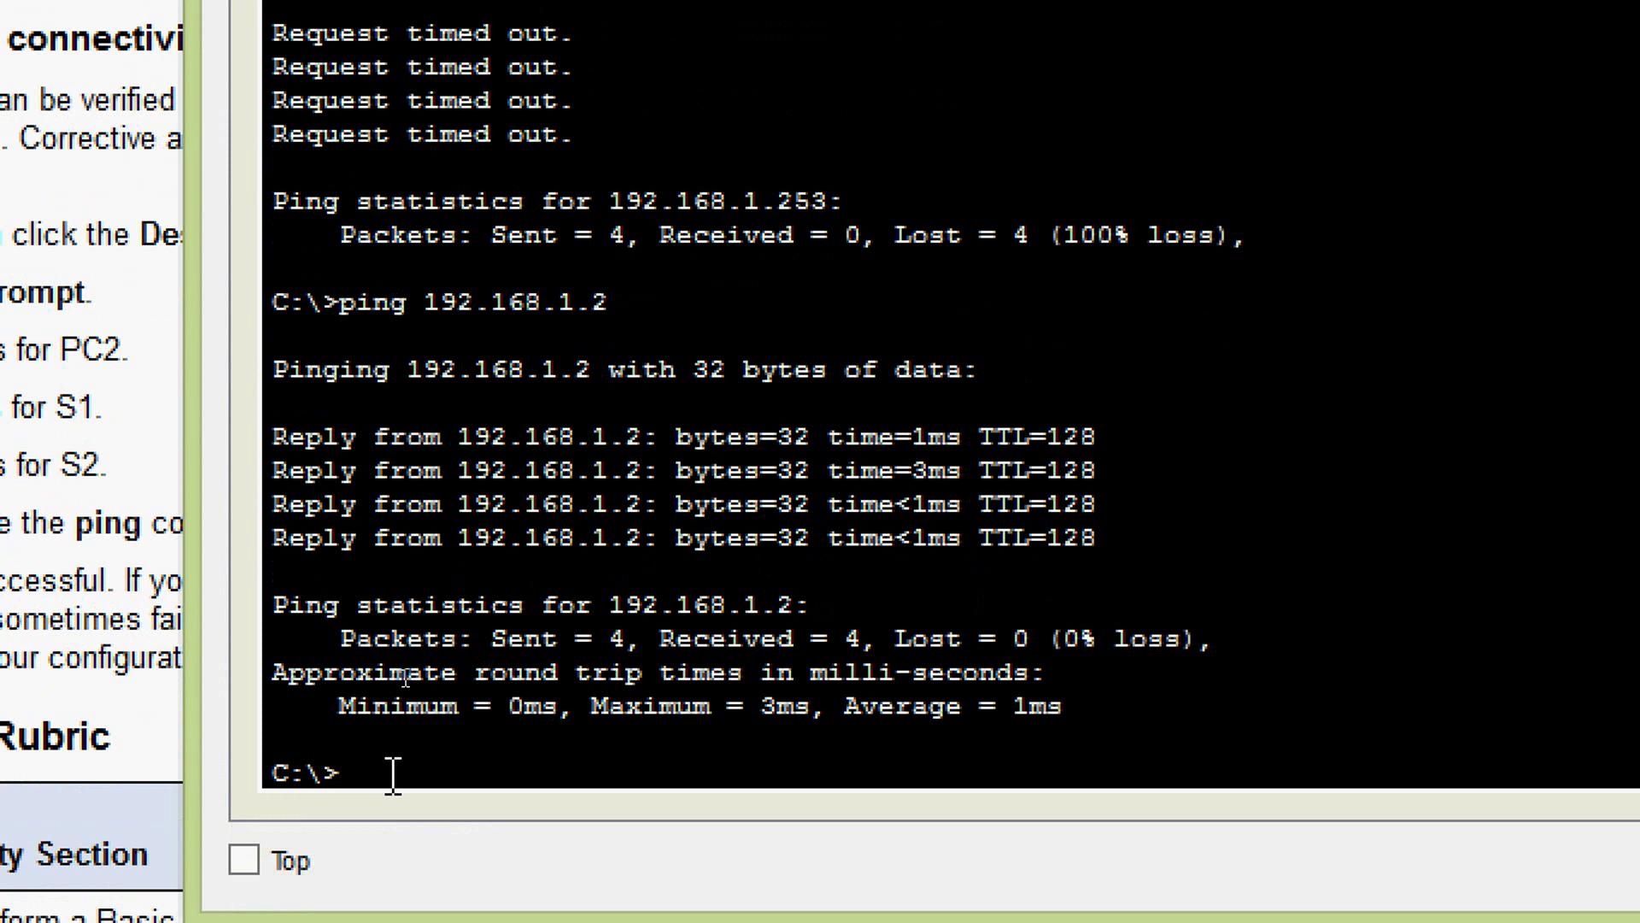
pyautogui.write('ping 192.168.1.253')
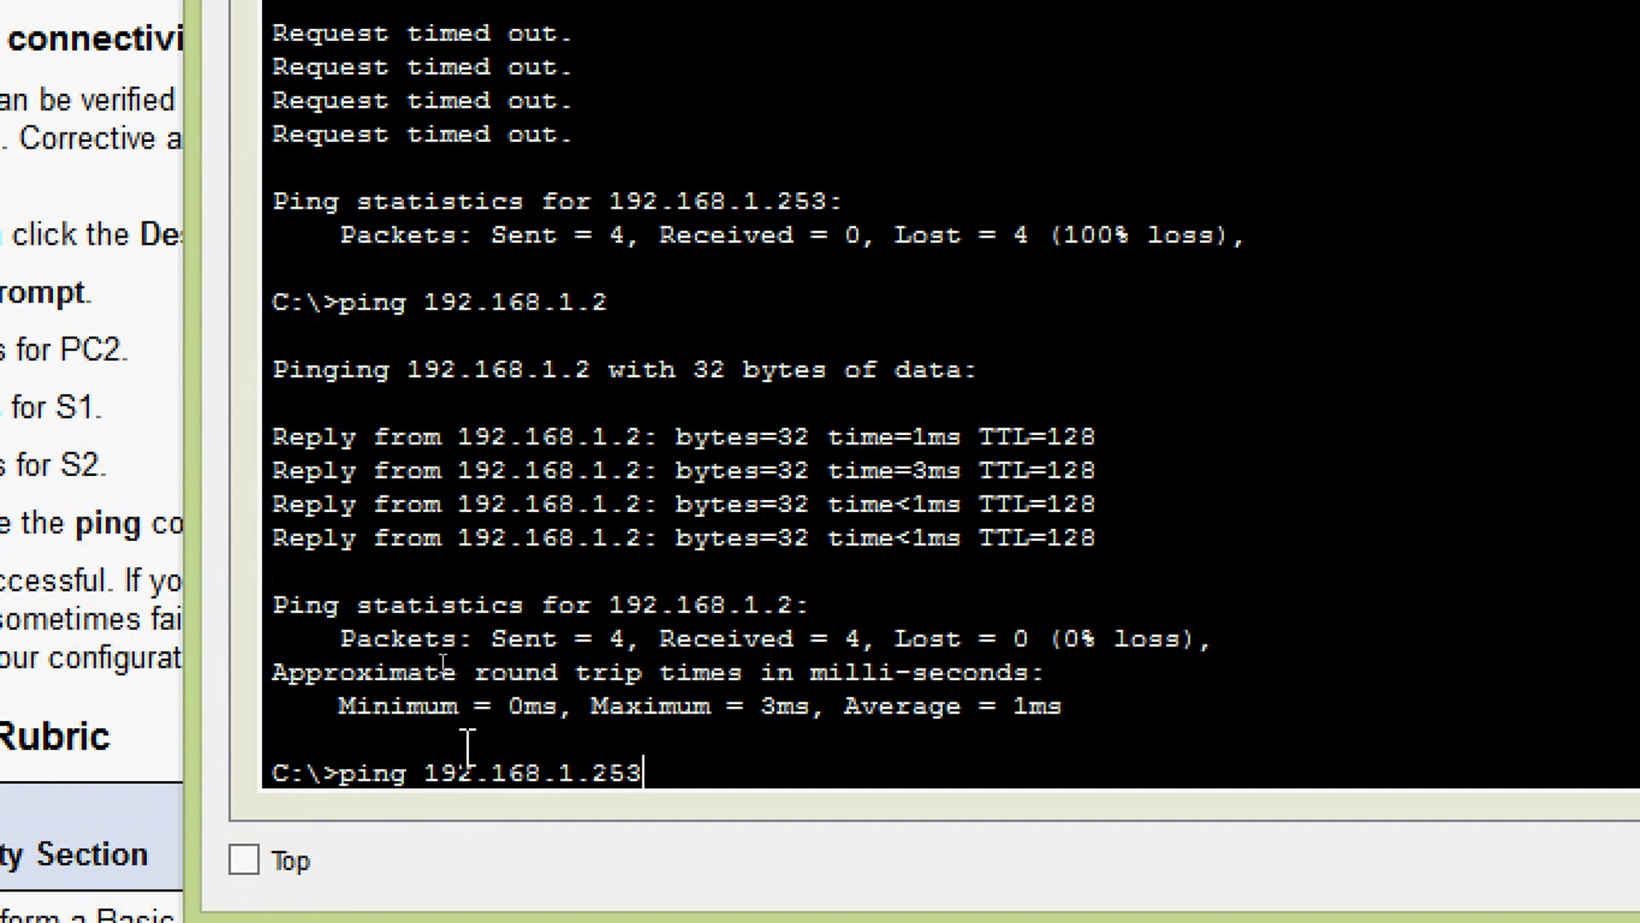
pyautogui.press('Return')
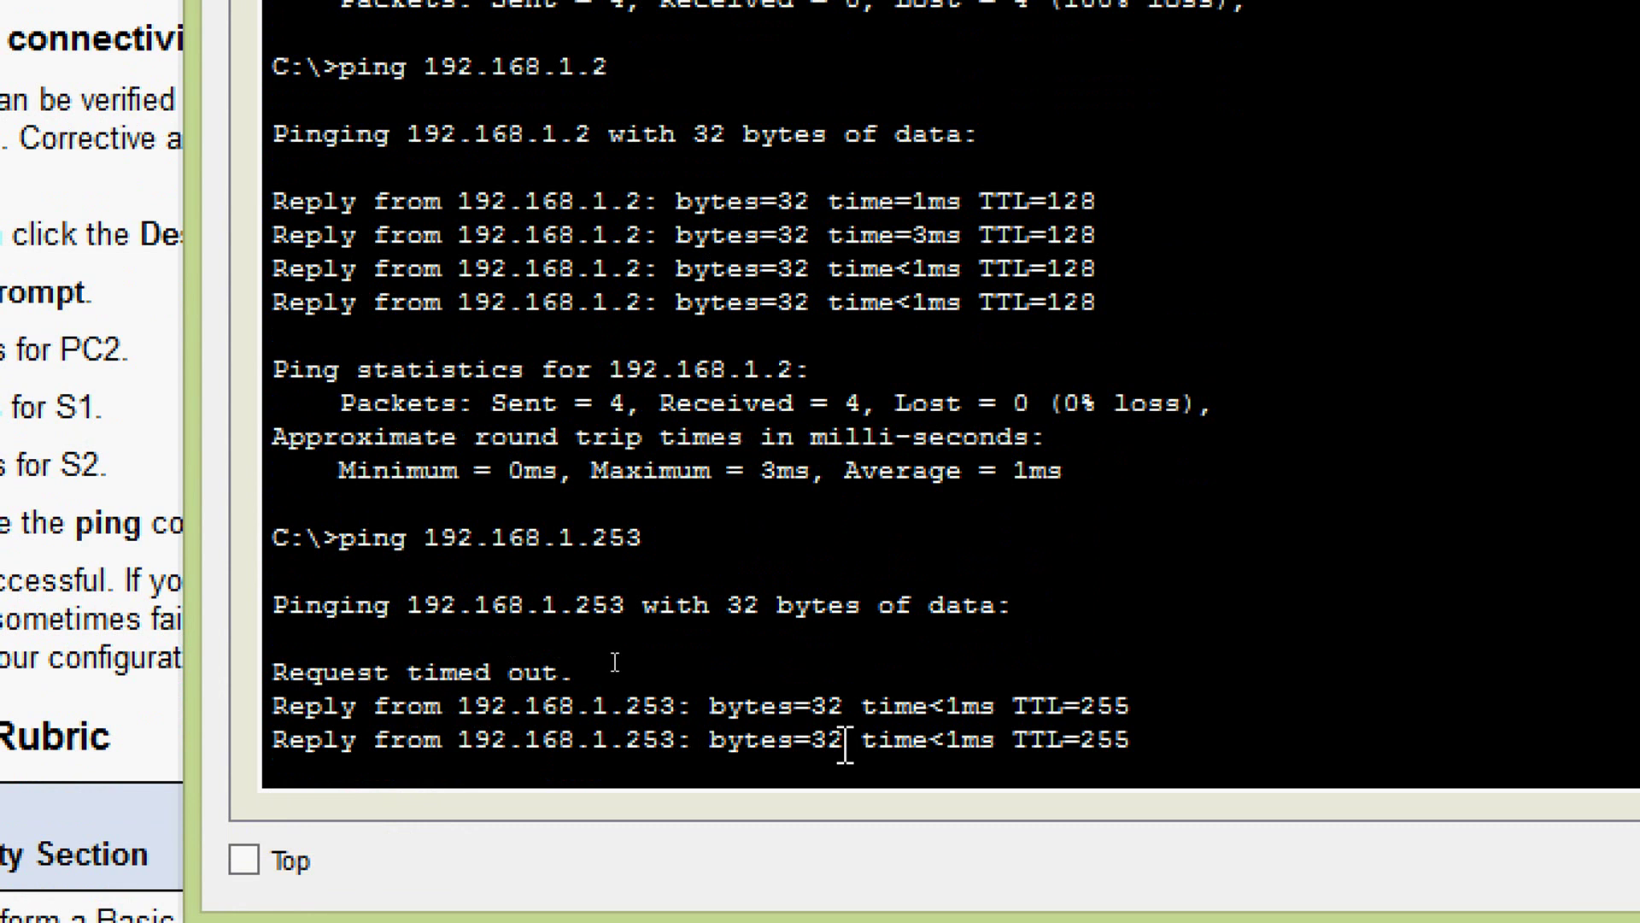
pyautogui.write('ping')
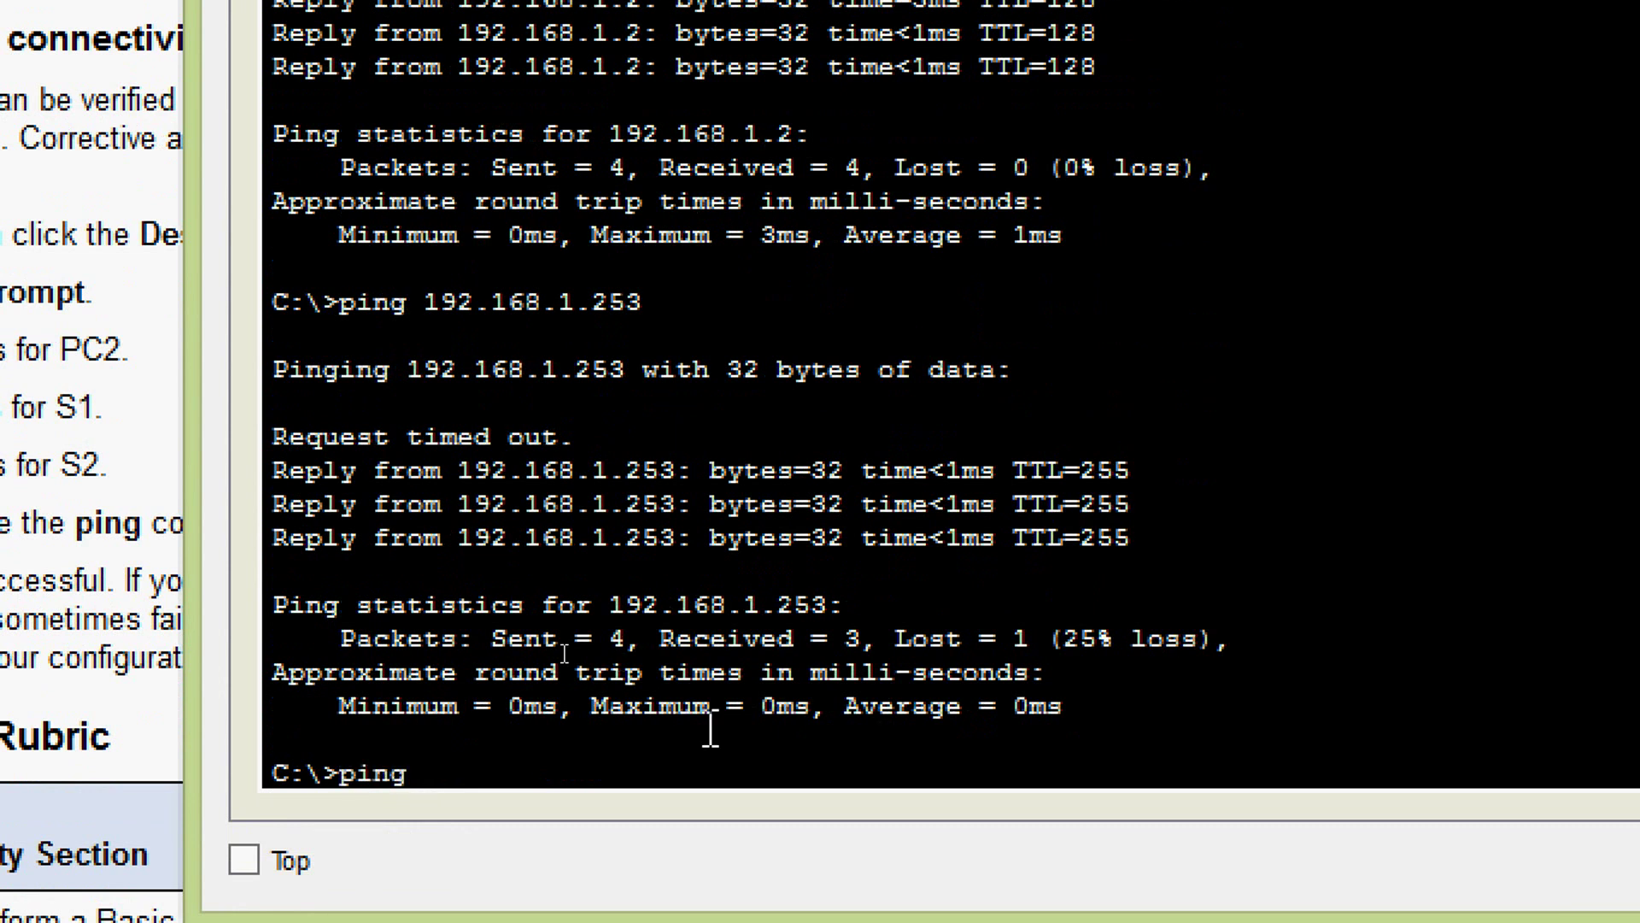
pyautogui.write(' 192.168.1.254')
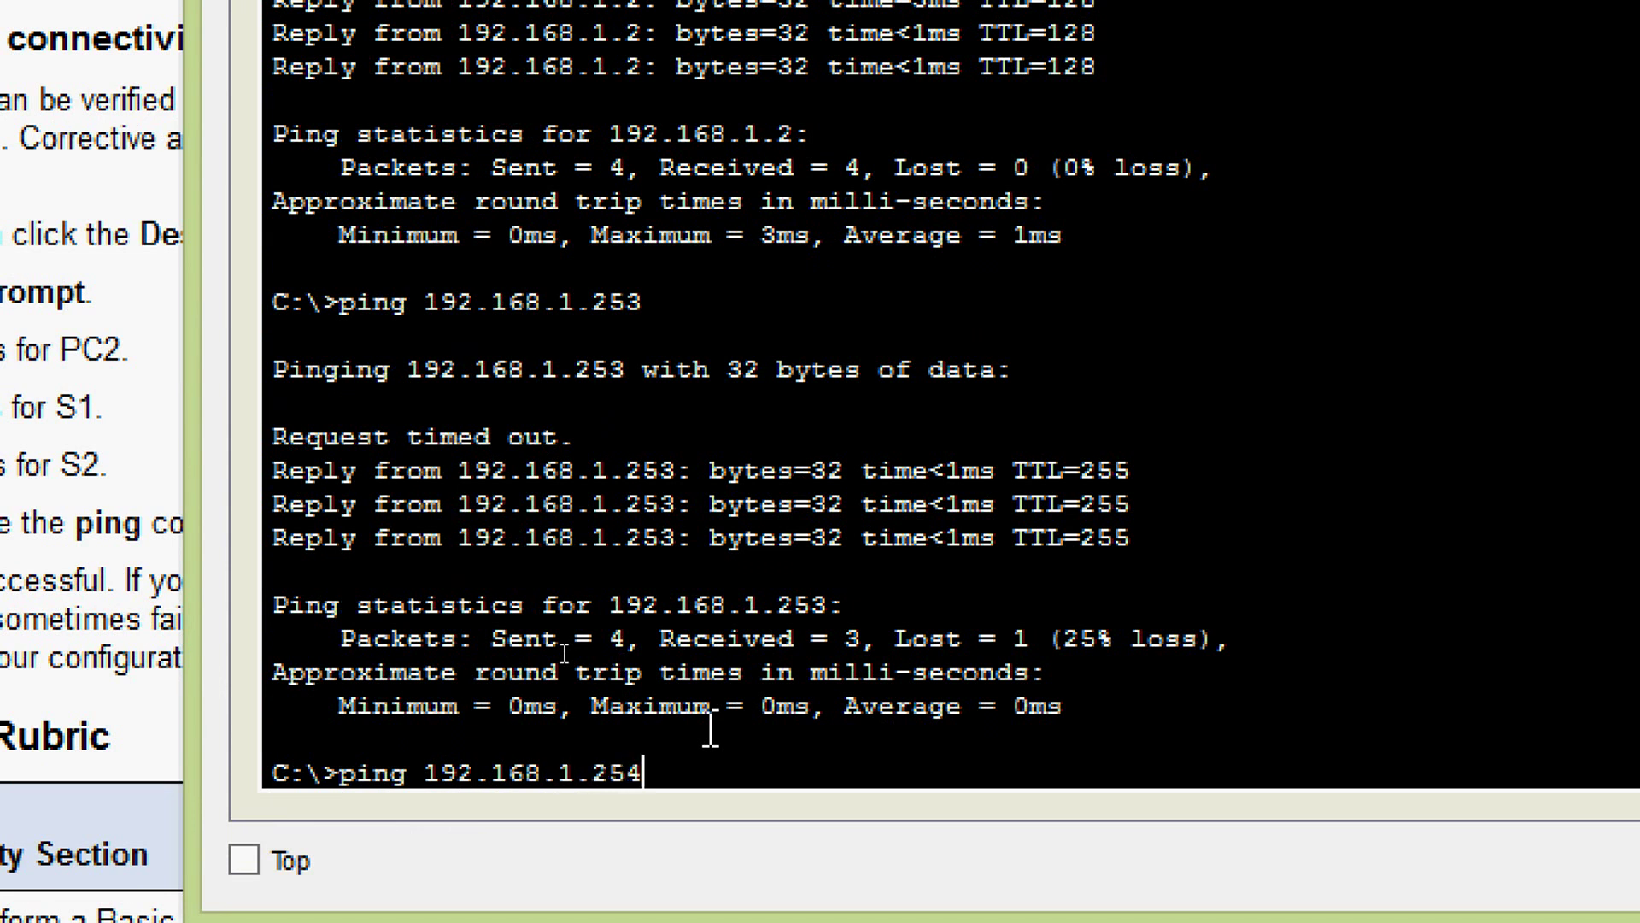
pyautogui.press('Return')
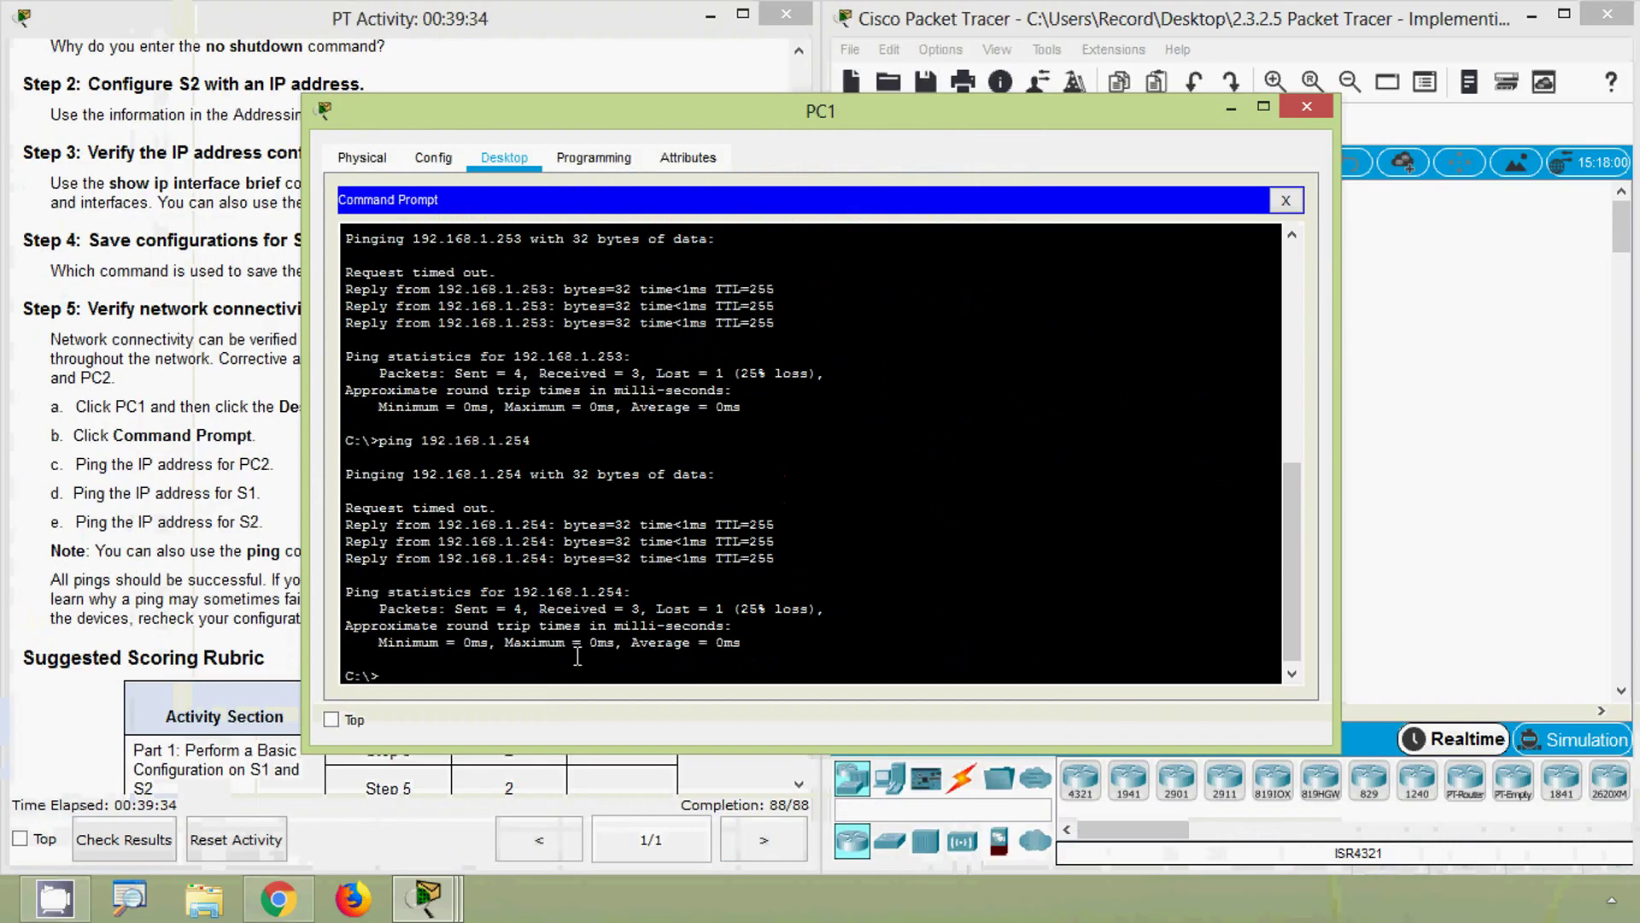
# - Close PC1 and ping 192.168.1.2 from S1 until it reaches 100 percent success
pyautogui.click(1305, 108)
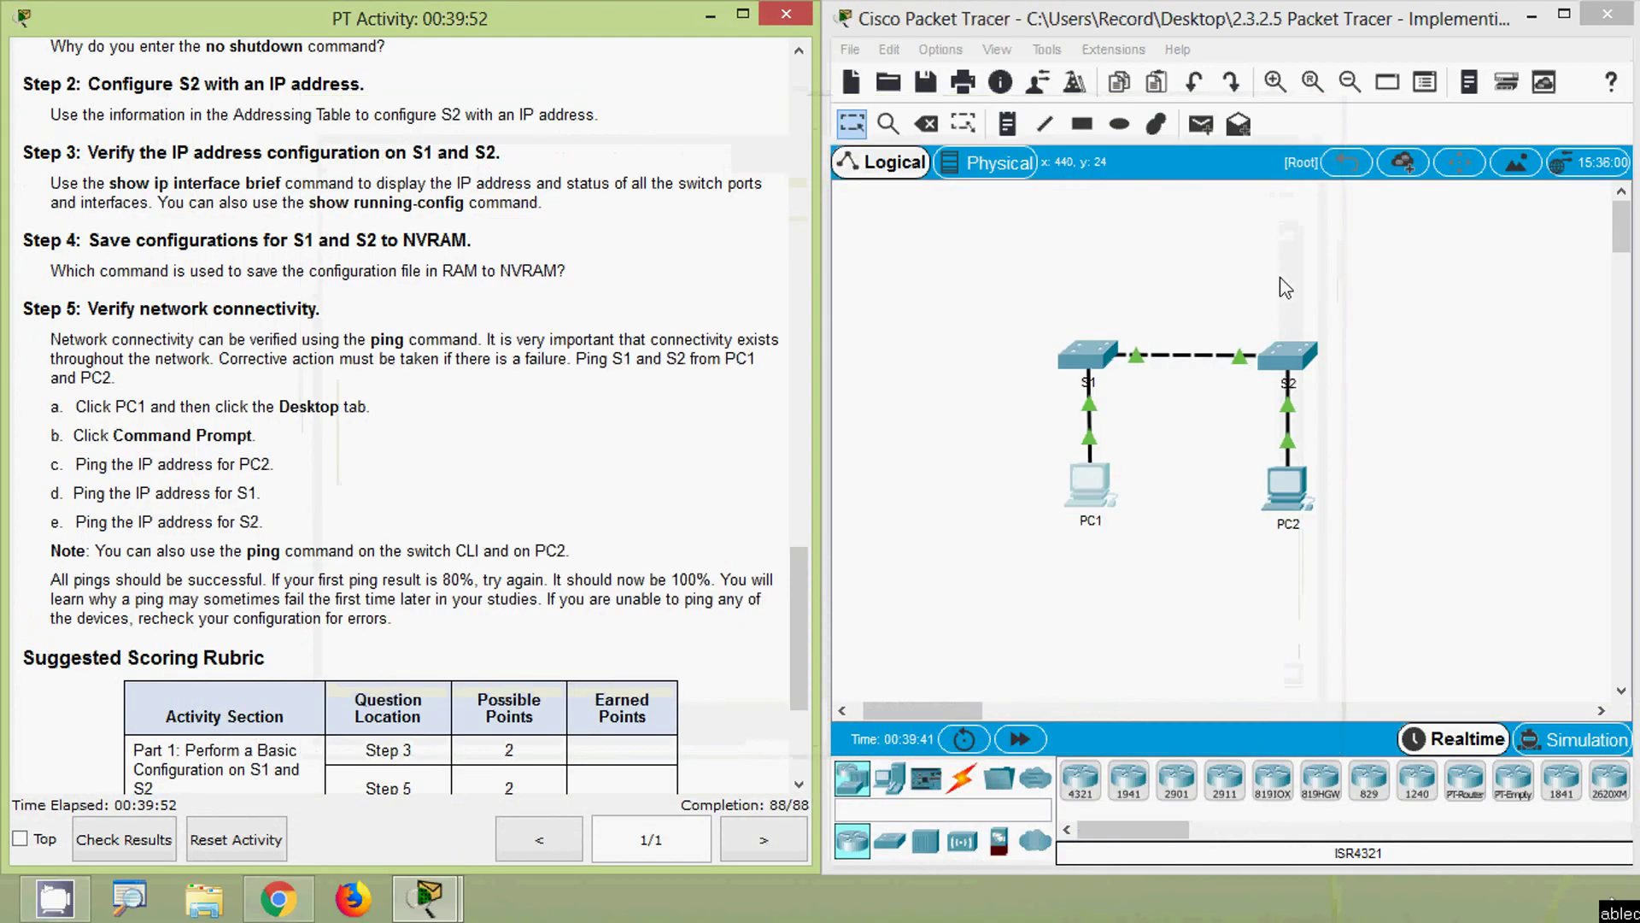
pyautogui.click(1096, 366)
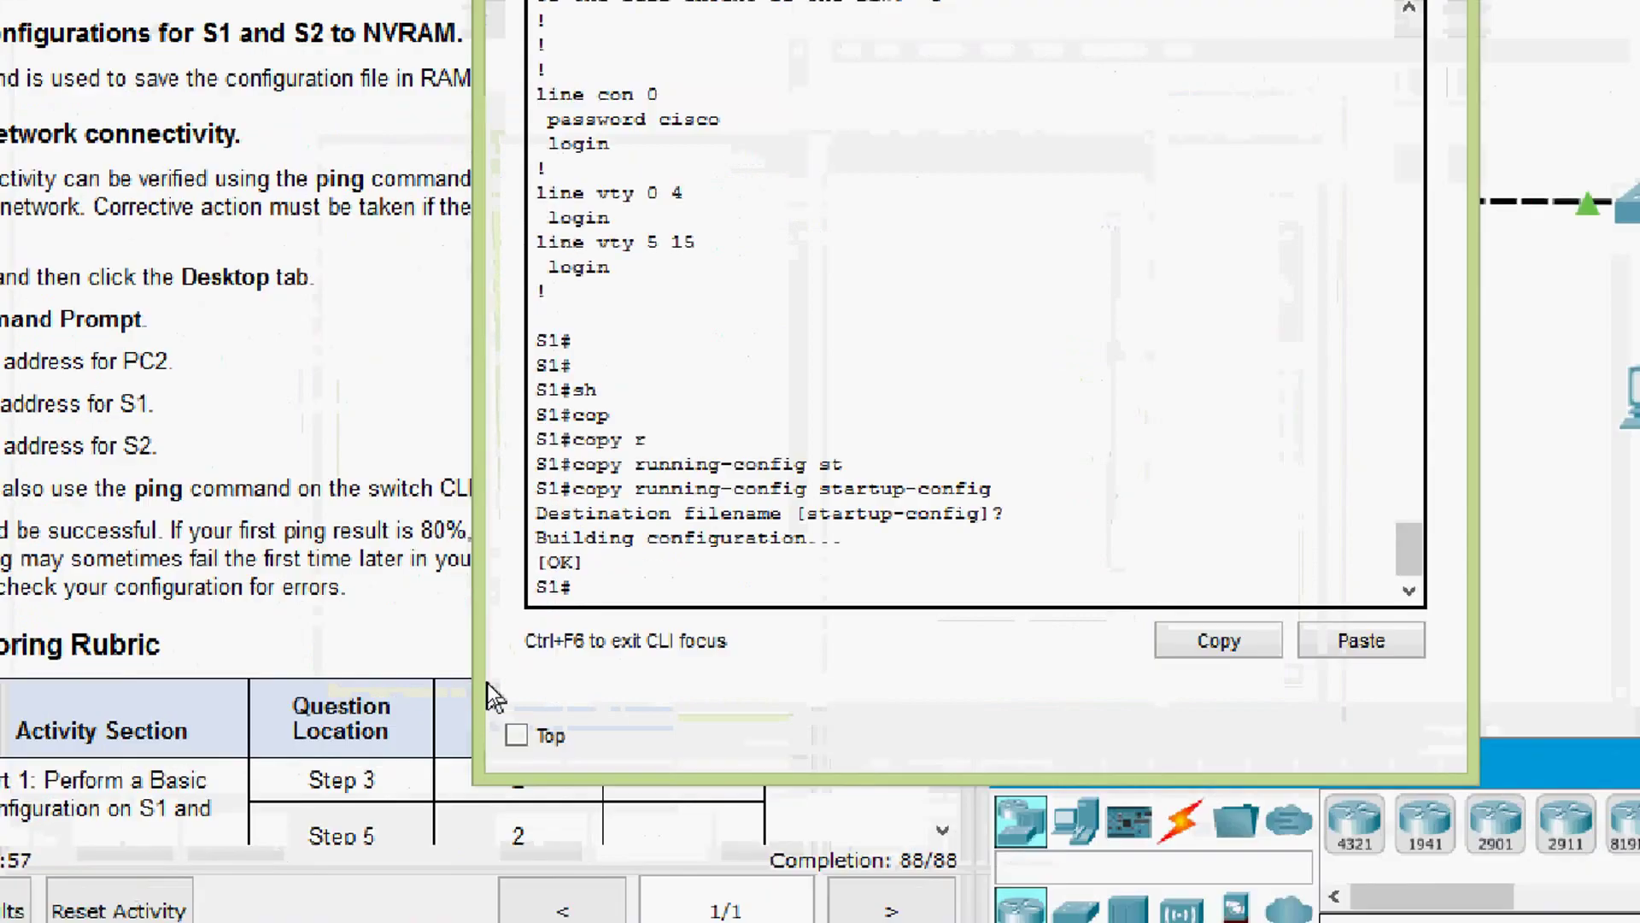
pyautogui.write('ping')
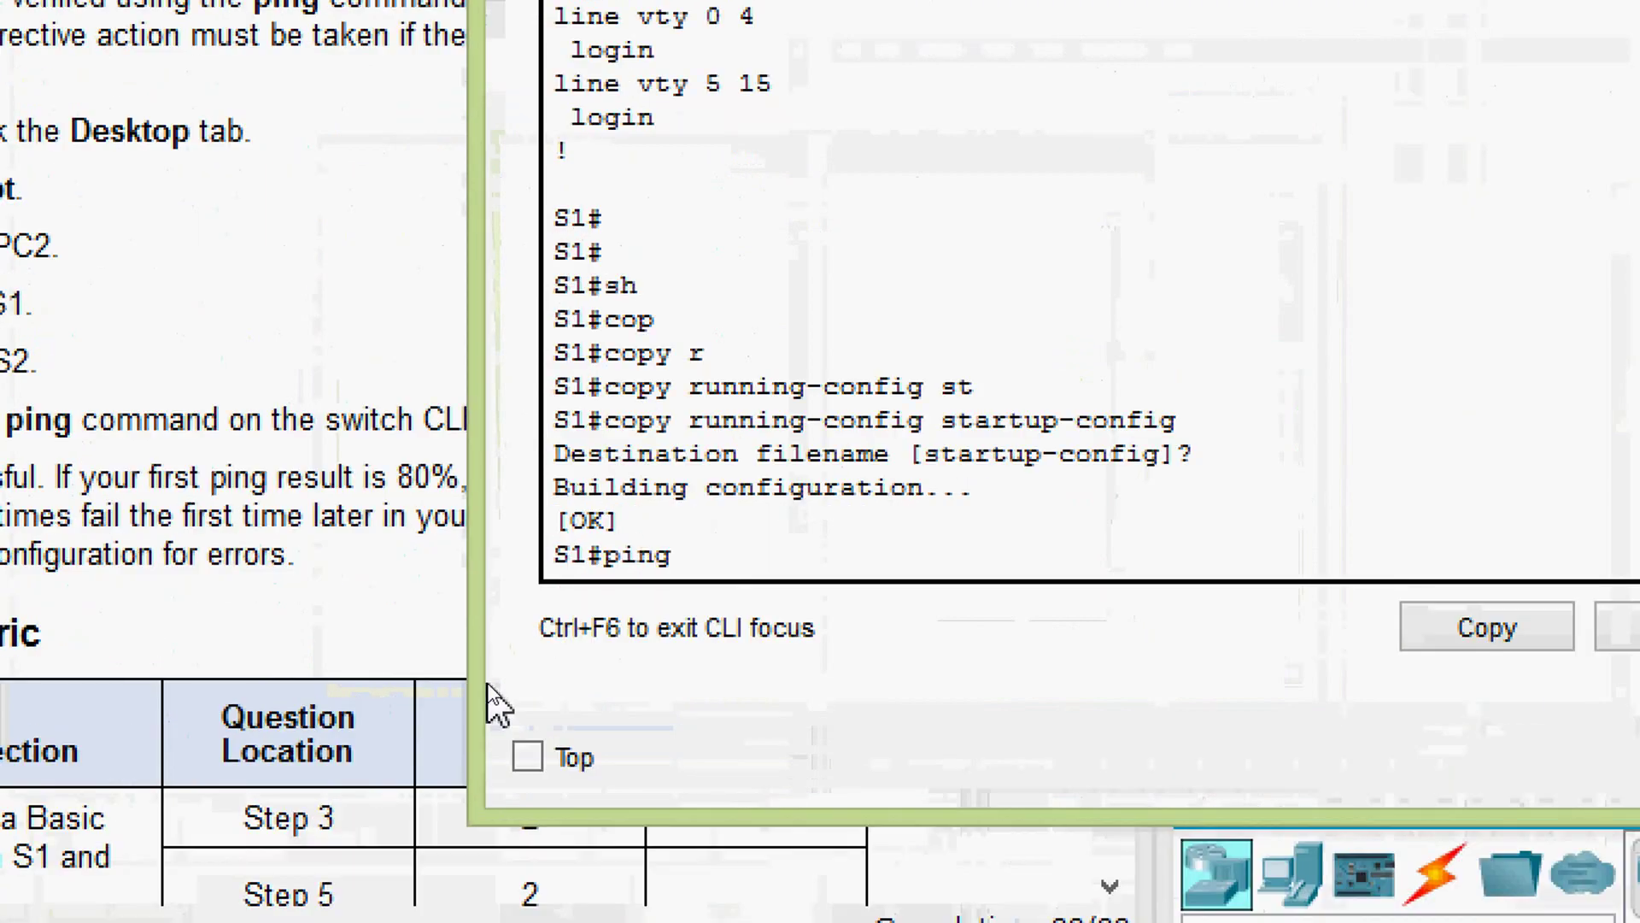
pyautogui.write(' 192.168.1.2')
pyautogui.press('Return')
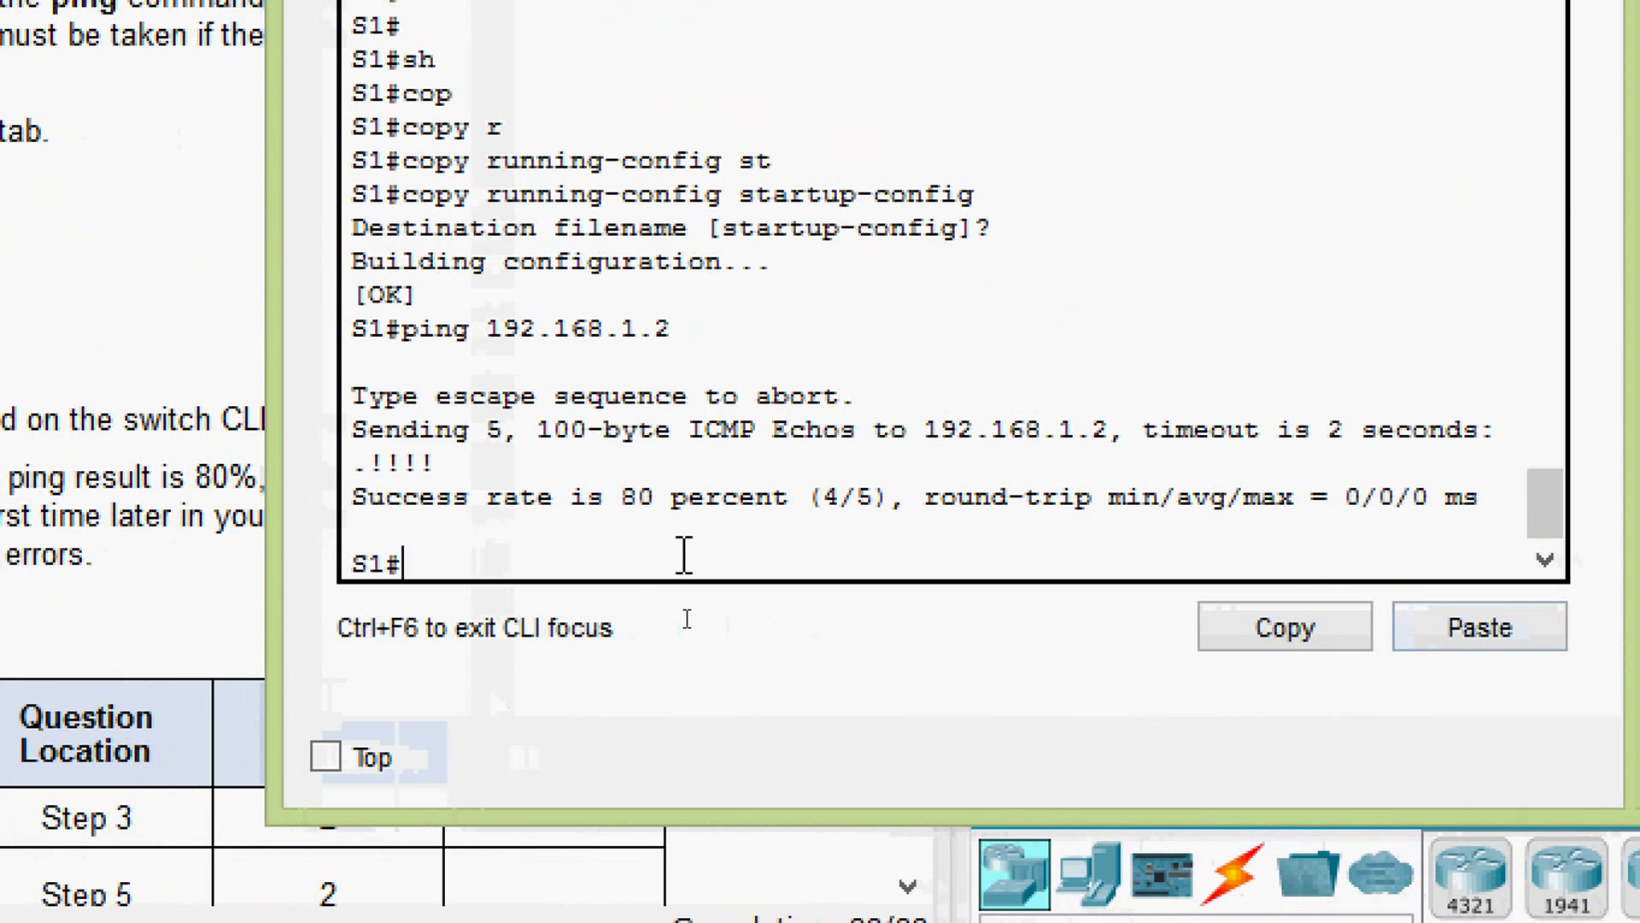
pyautogui.press('Up')
pyautogui.press('Return')
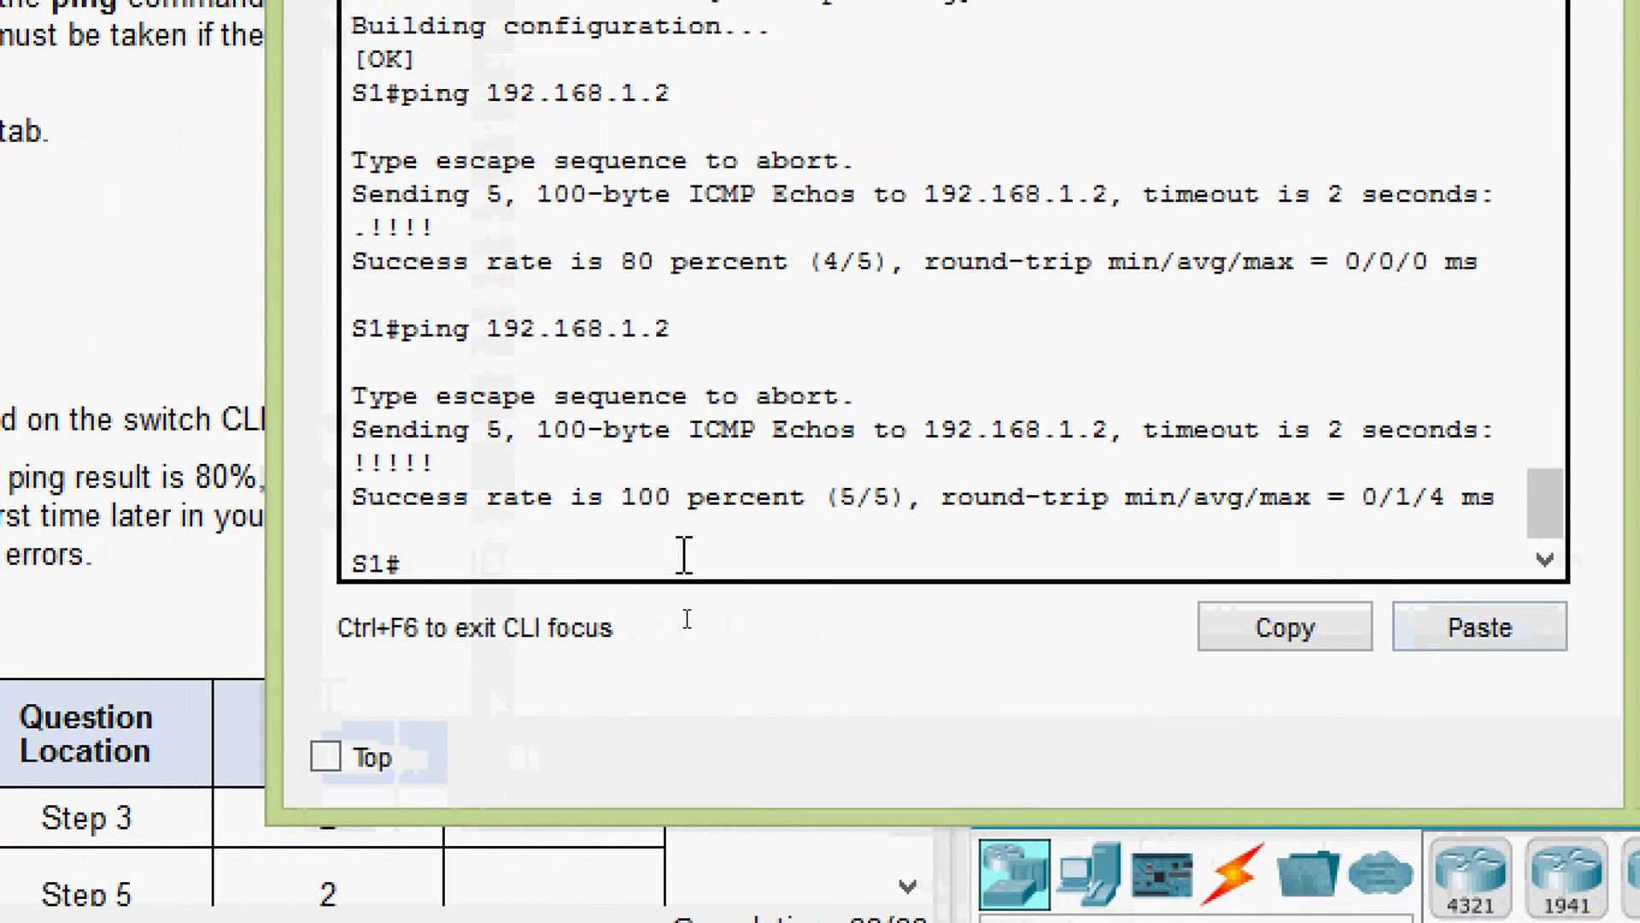
pyautogui.moveTo(824, 496); pyautogui.dragTo(540, 497)
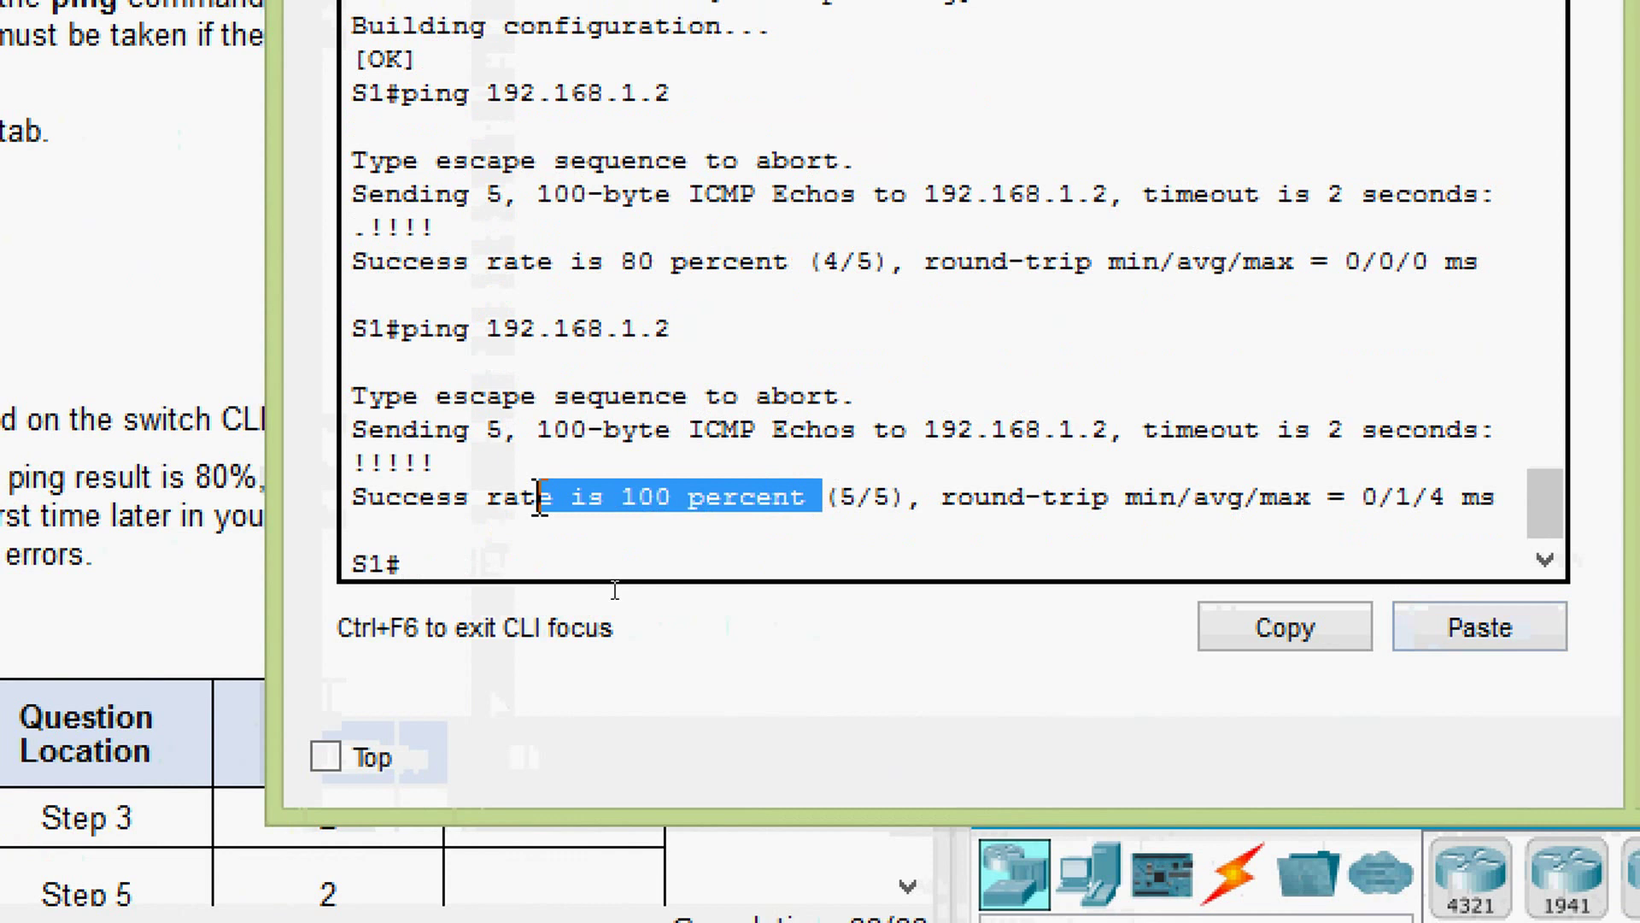
pyautogui.click(458, 567)
# - Ping S2 at 192.168.1.254 from S1, repeating until it reaches 100 percent success
pyautogui.press('Up')
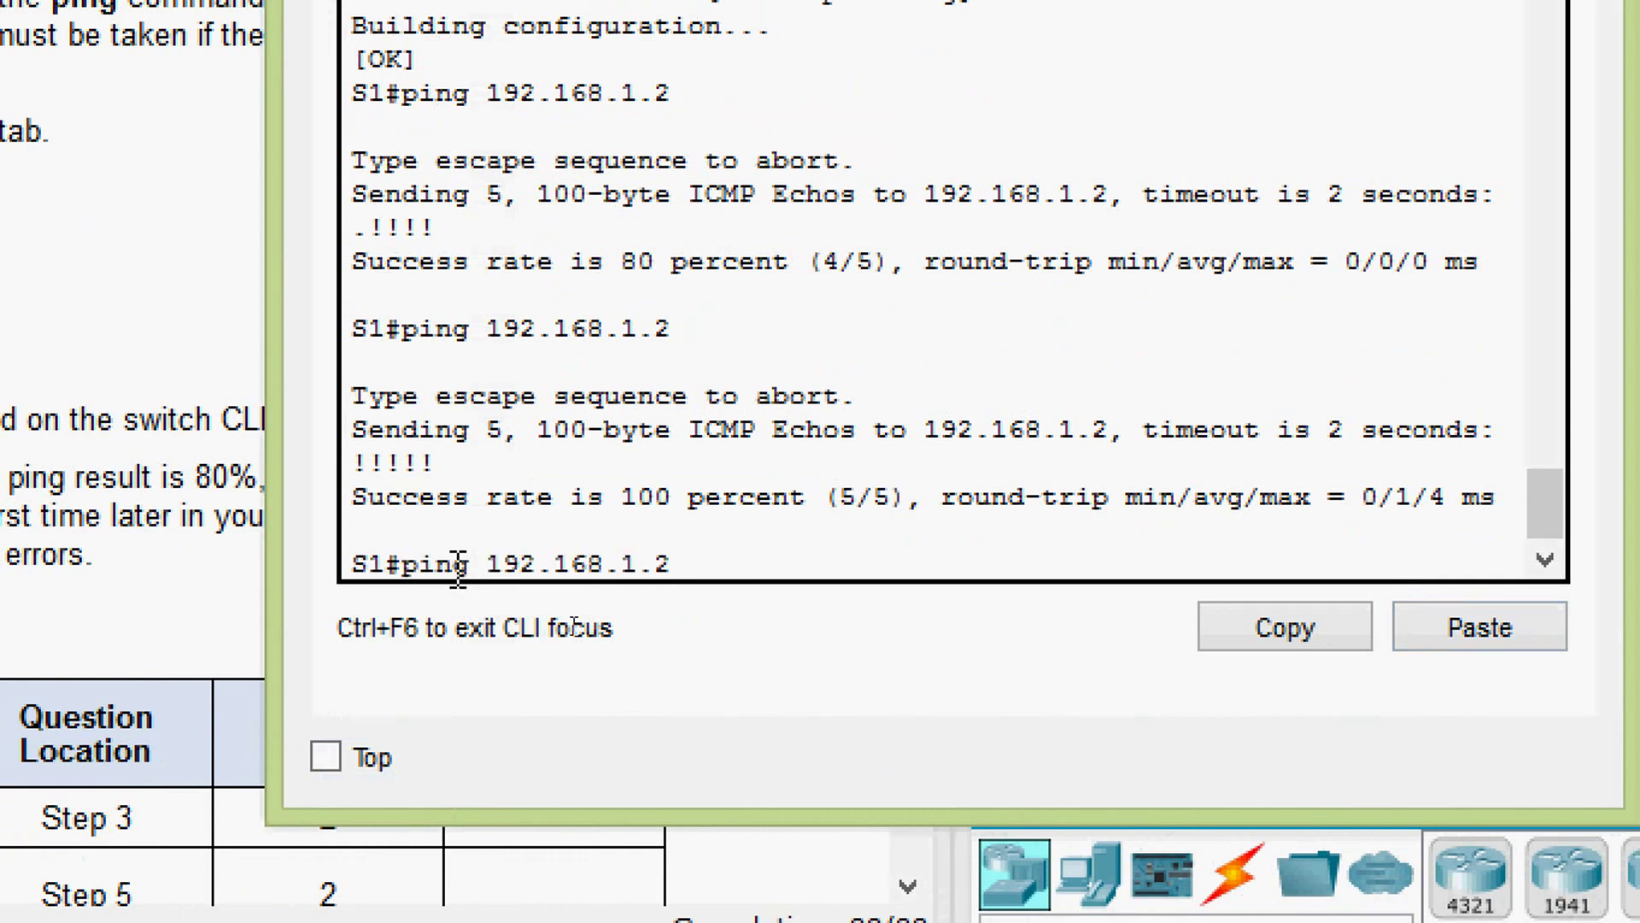
pyautogui.write('254')
pyautogui.press('Return')
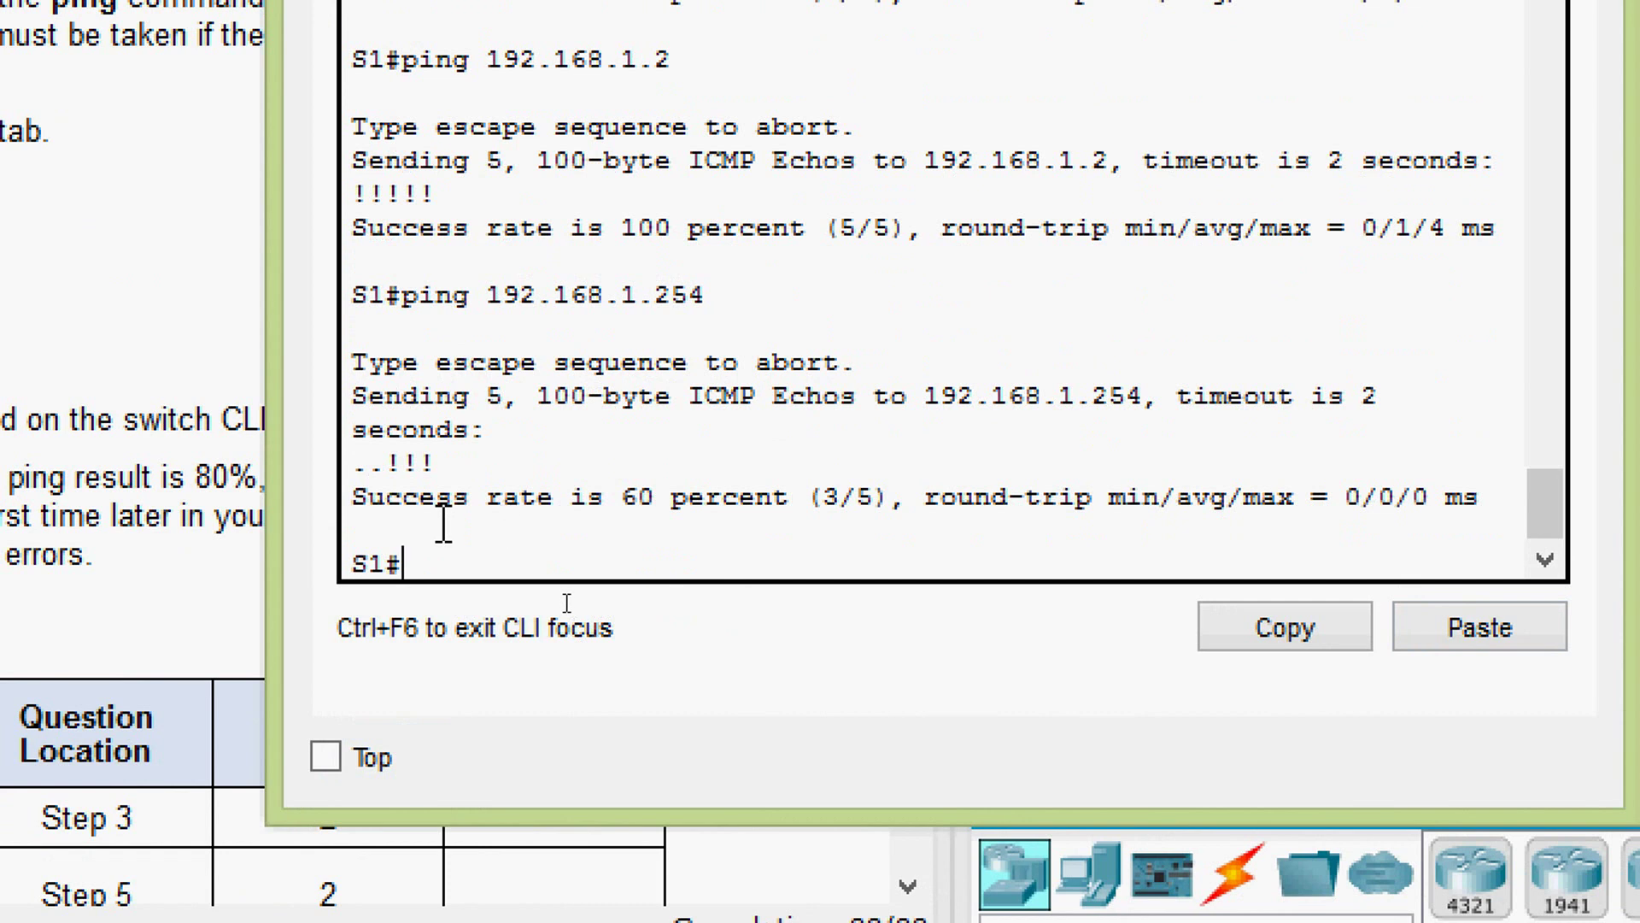
pyautogui.press('Up')
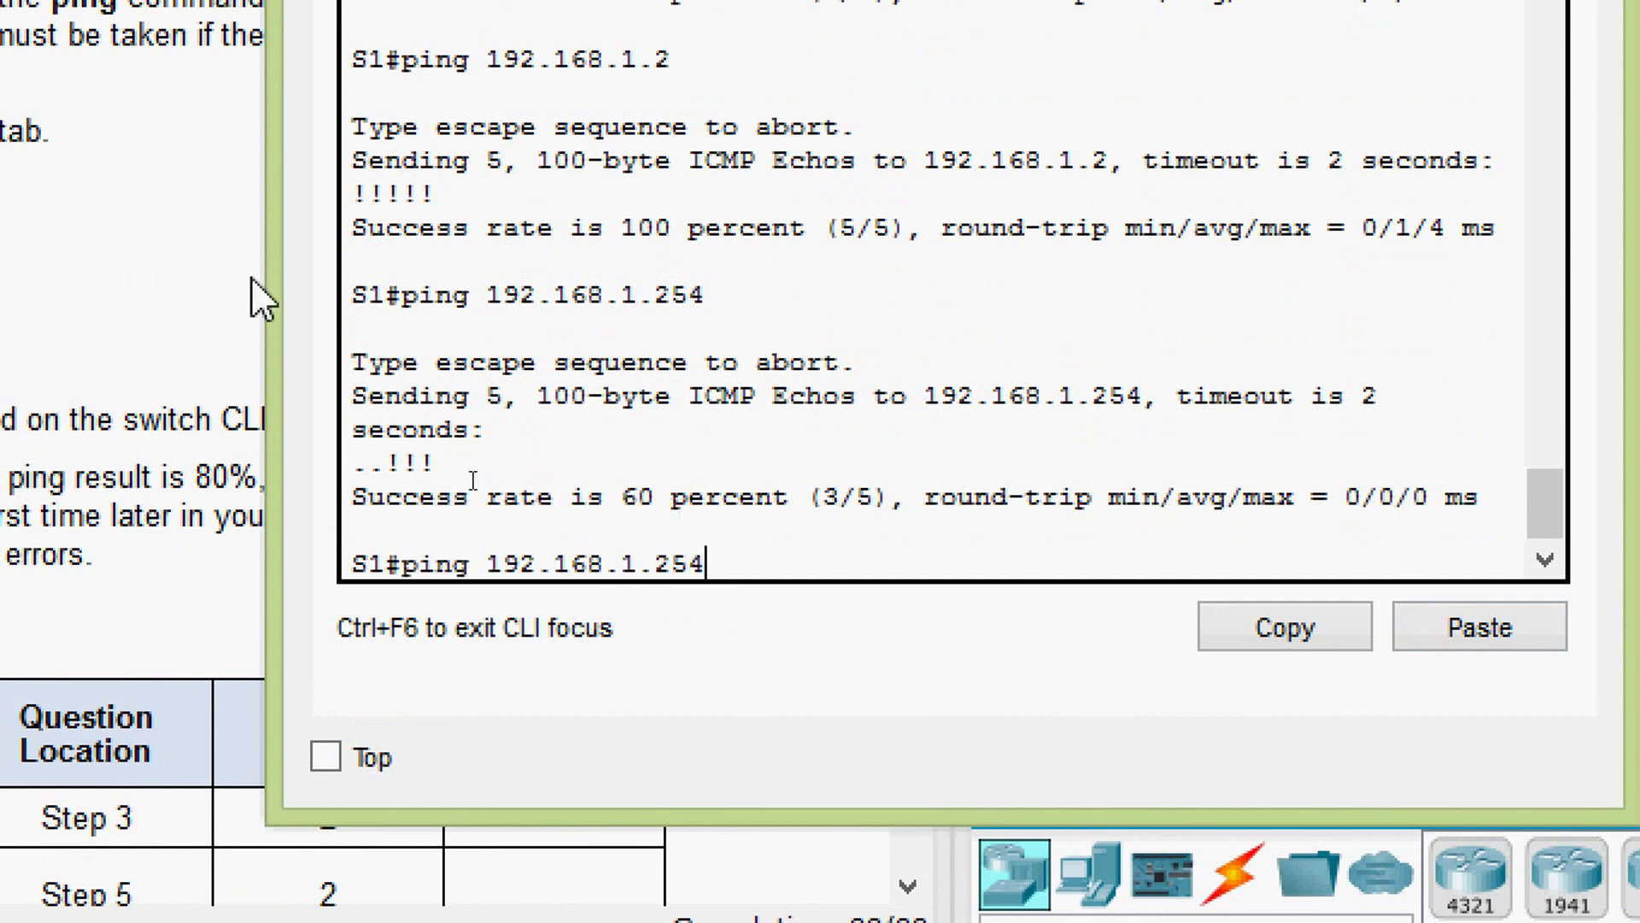
pyautogui.press('Return')
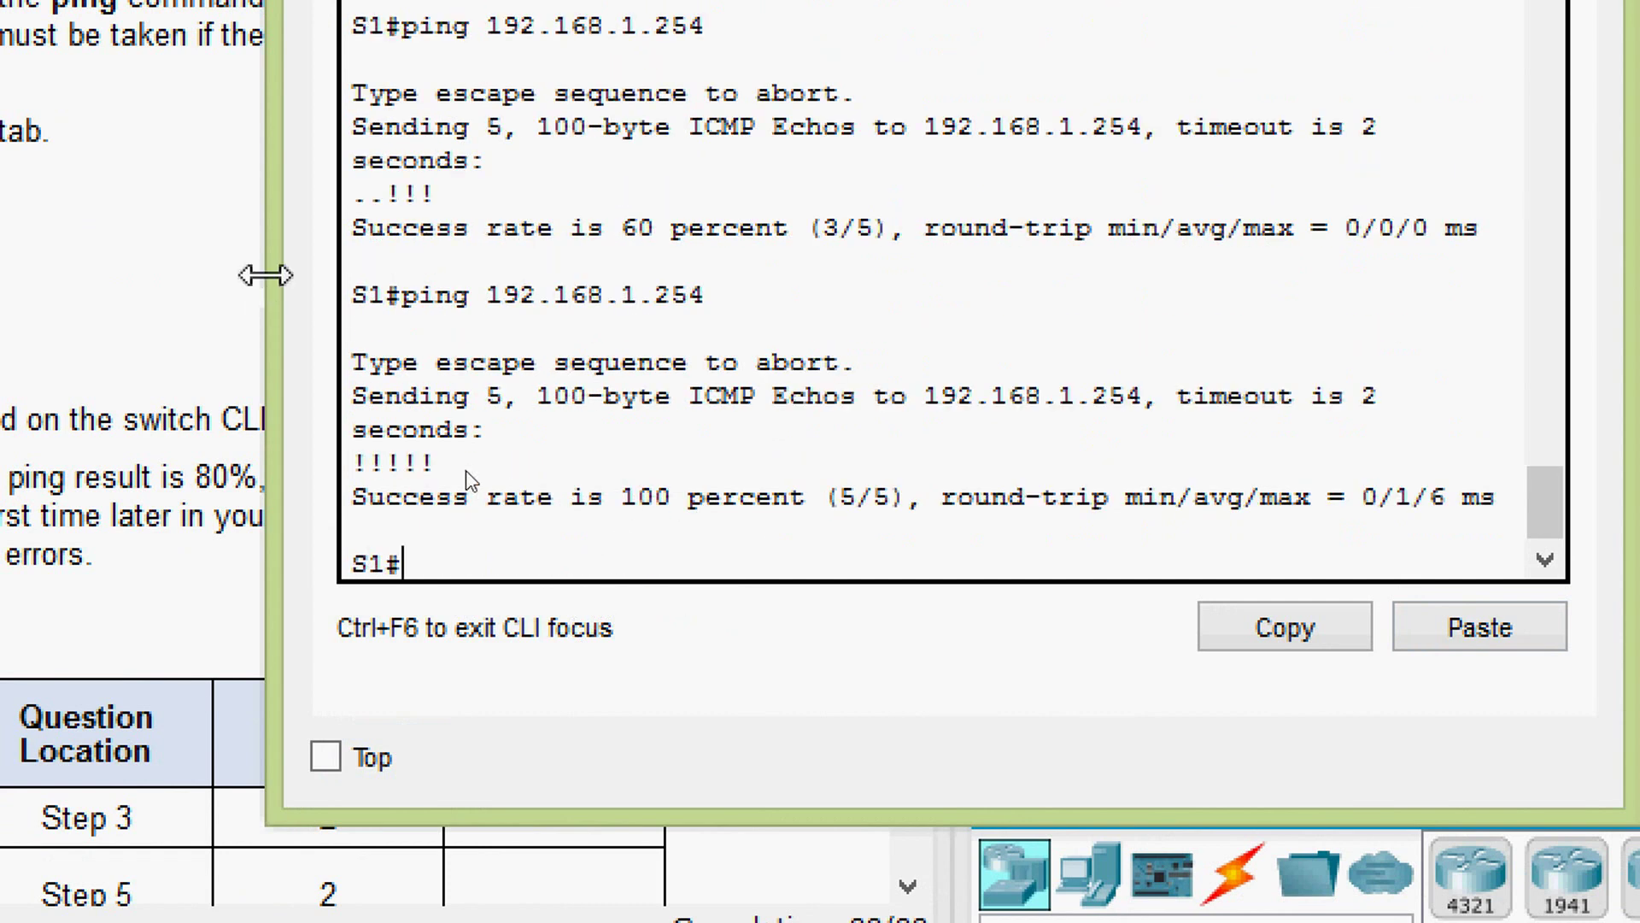
pyautogui.moveTo(353, 499); pyautogui.dragTo(796, 498)
pyautogui.click(854, 506)
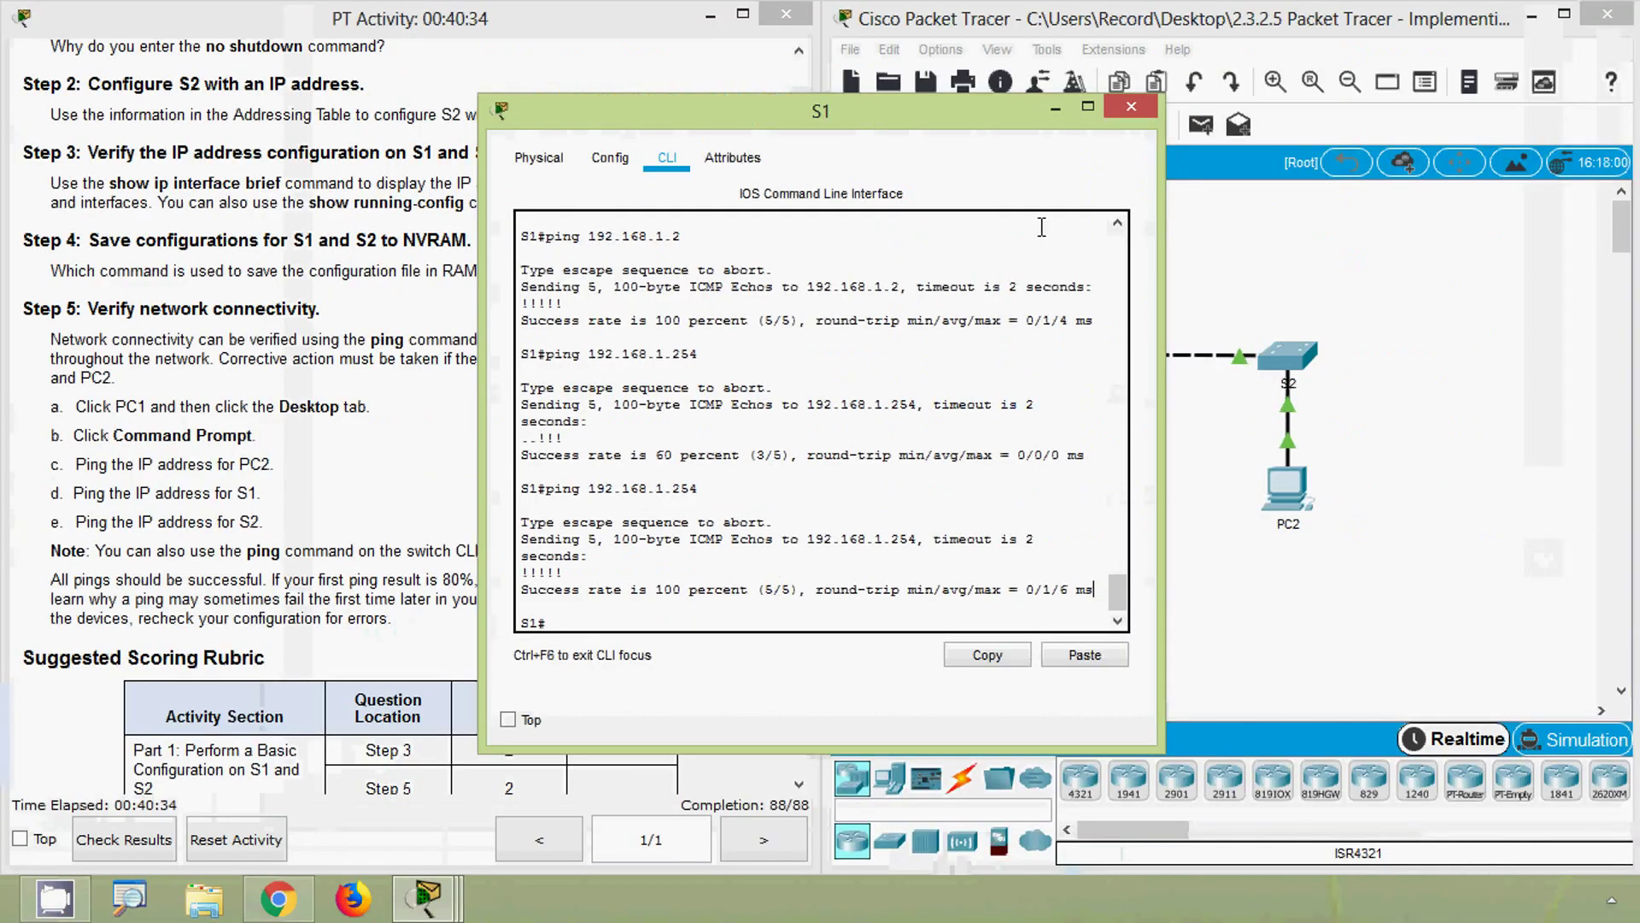
# - Close S1's window and scroll the instructions down to the Suggested Scoring Rubric
pyautogui.click(1130, 107)
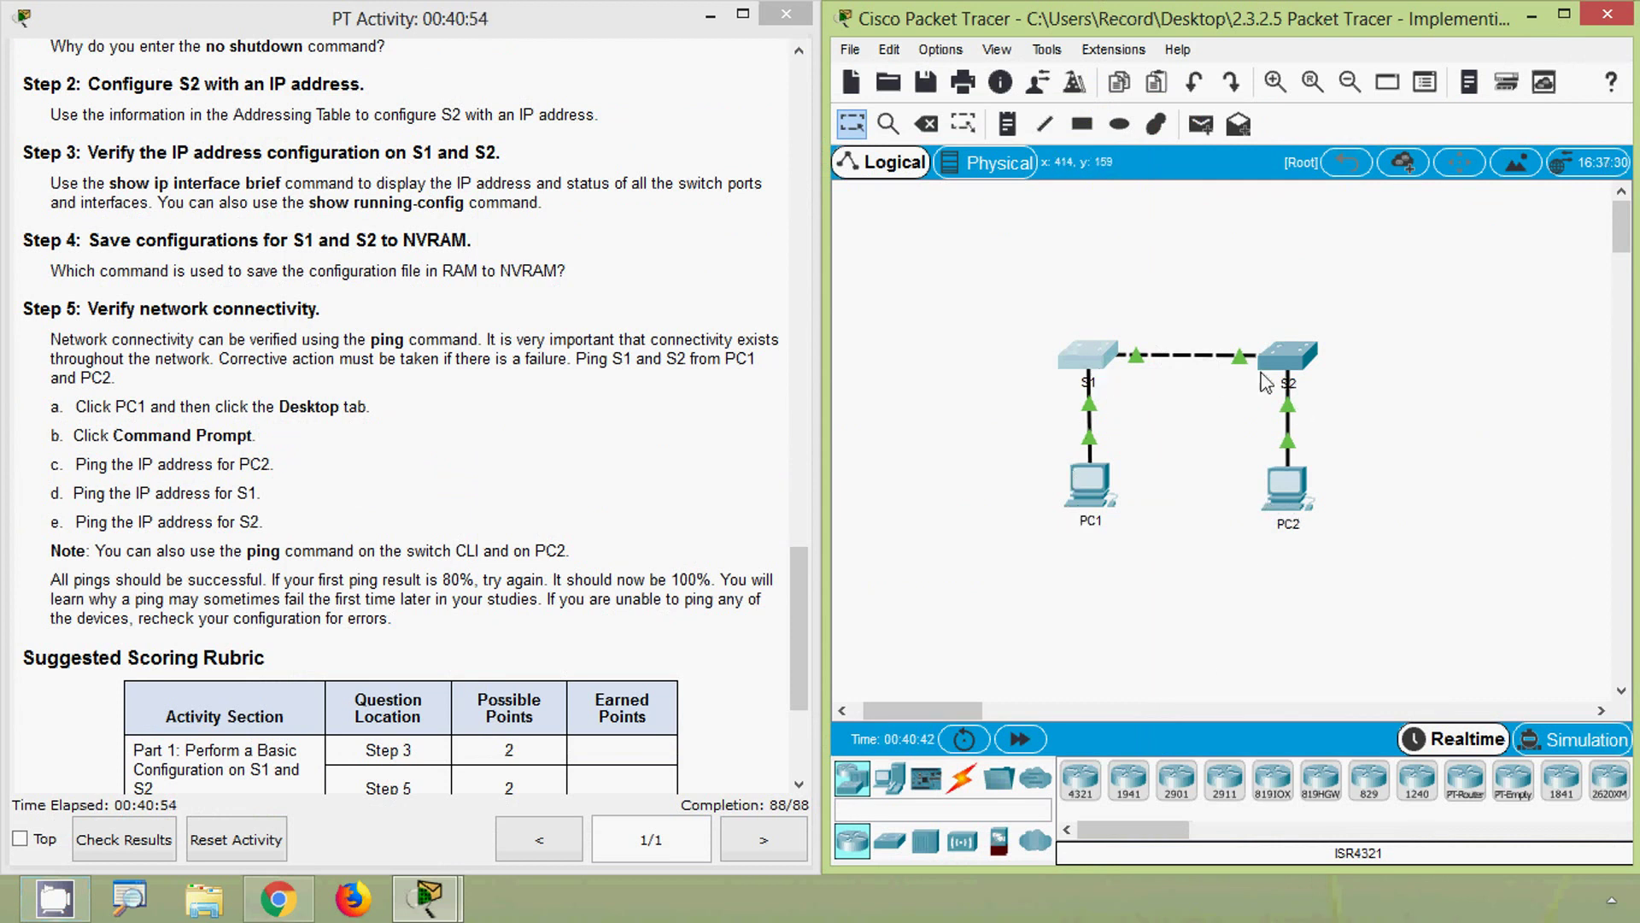
pyautogui.scroll(-4, 115, 572)
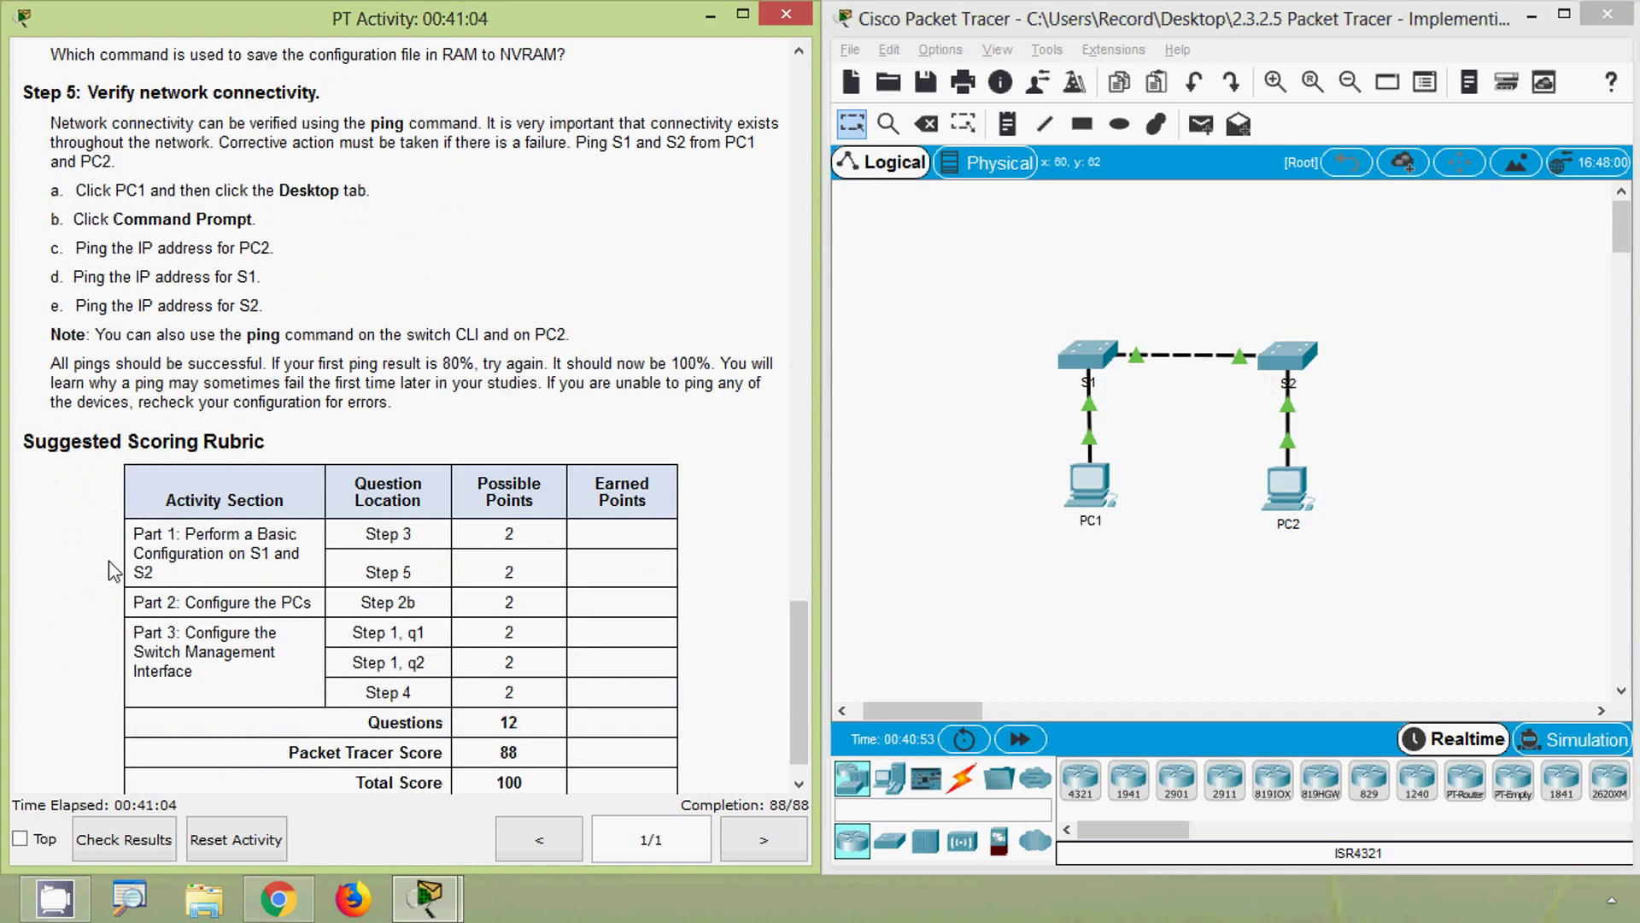